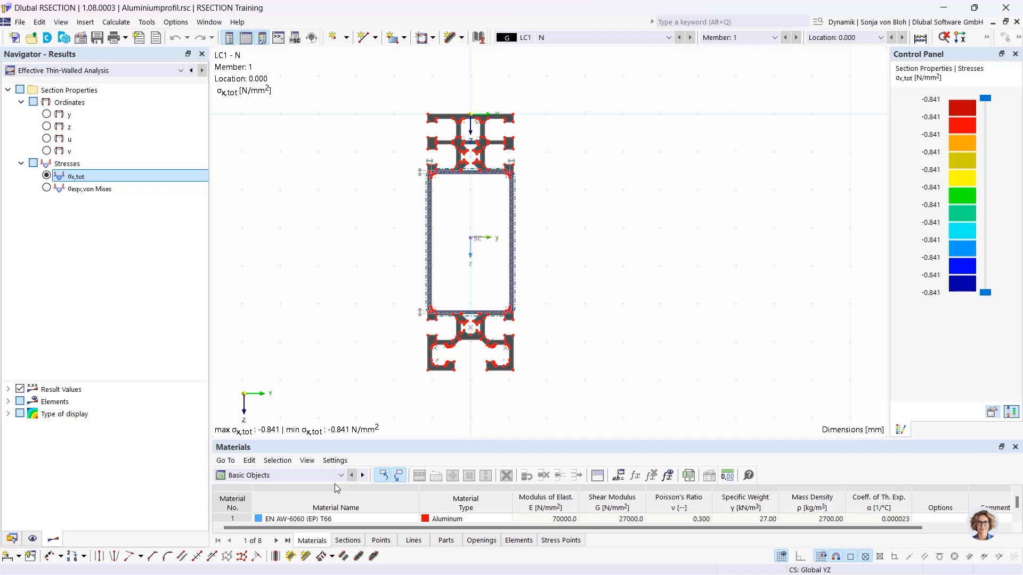
# Step: Look through the navigator's data, display and results views, finishing on the model data
pyautogui.click(12, 538)
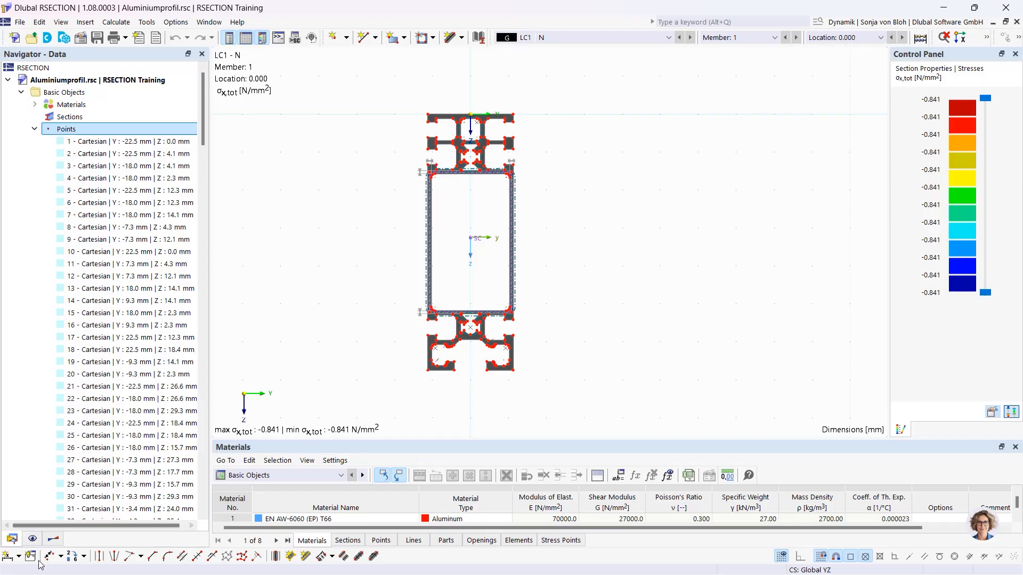
pyautogui.click(32, 539)
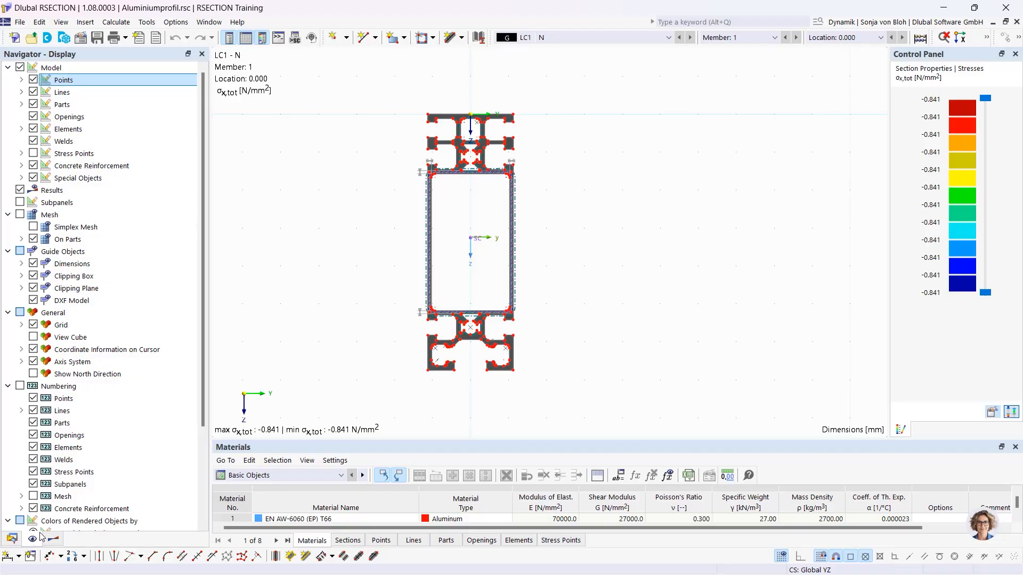
pyautogui.click(53, 540)
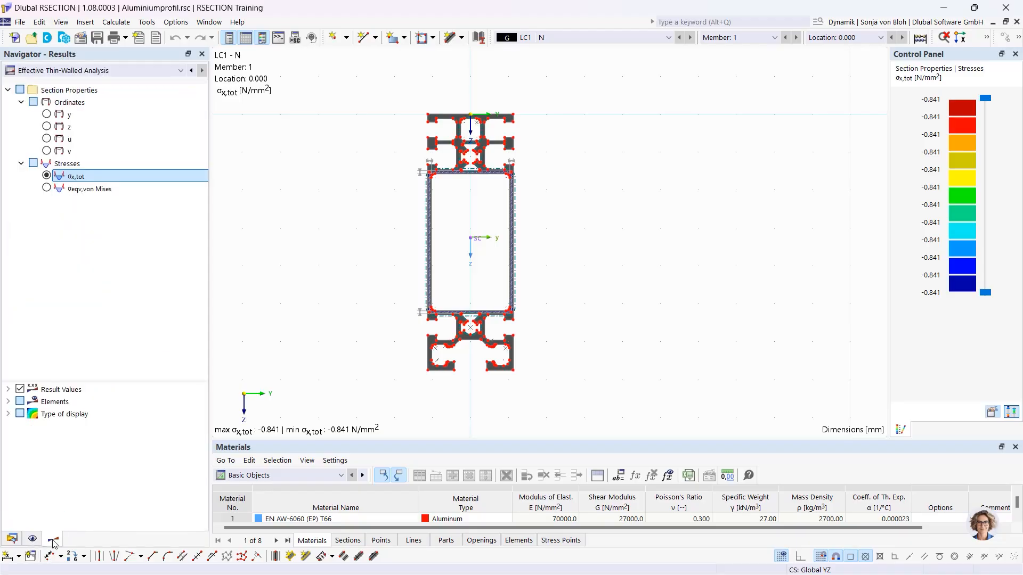
pyautogui.click(11, 539)
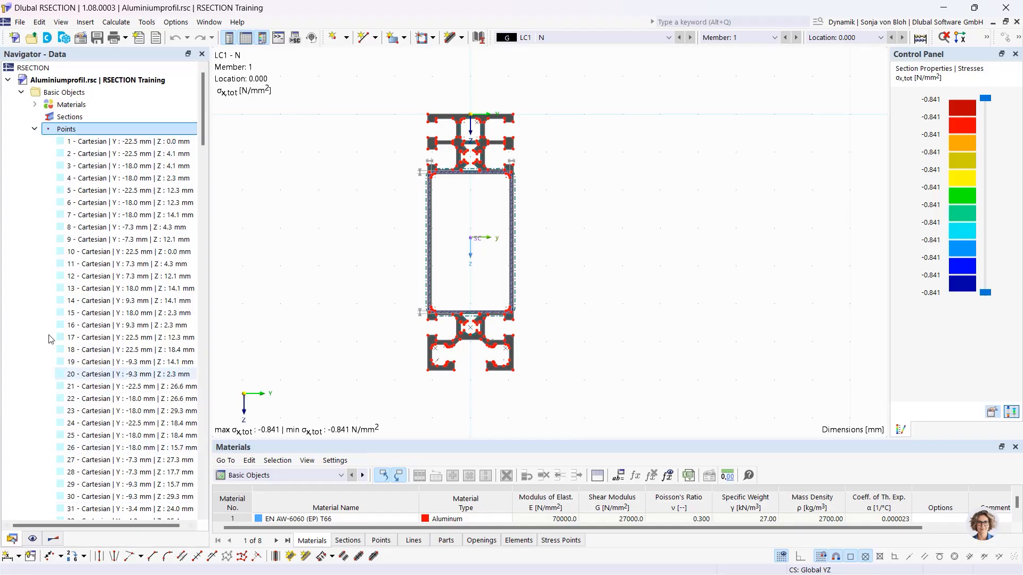
# Step: View the edit settings of point 1 and the settings for a new standard point, leaving both without changes
pyautogui.doubleClick(95, 142)
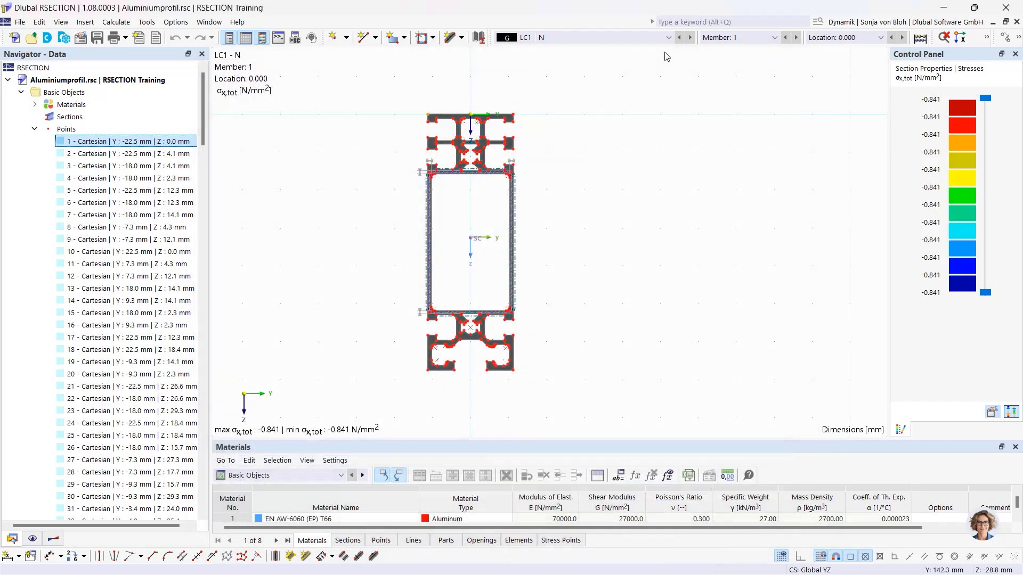
pyautogui.click(795, 68)
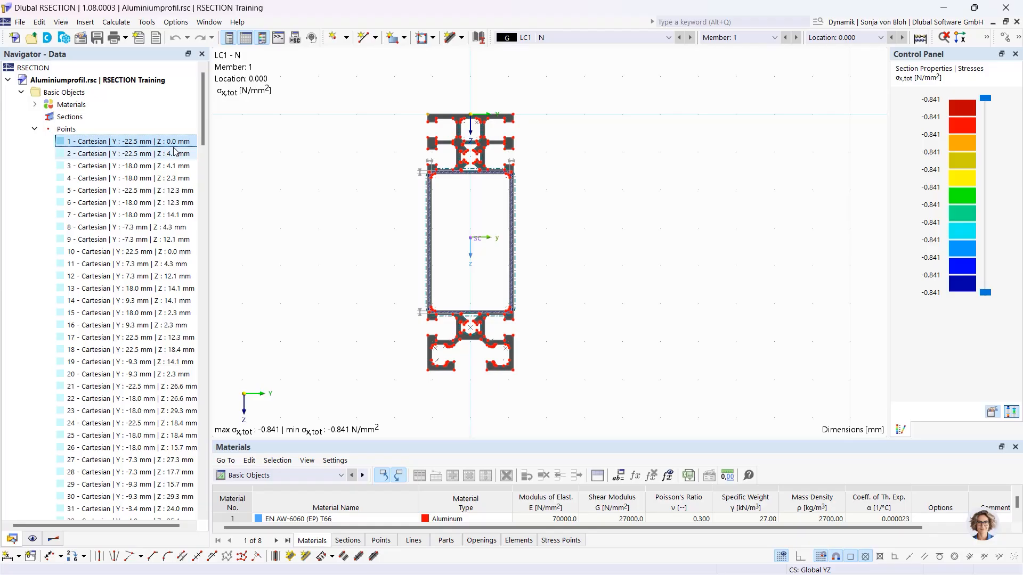
pyautogui.rightClick(68, 131)
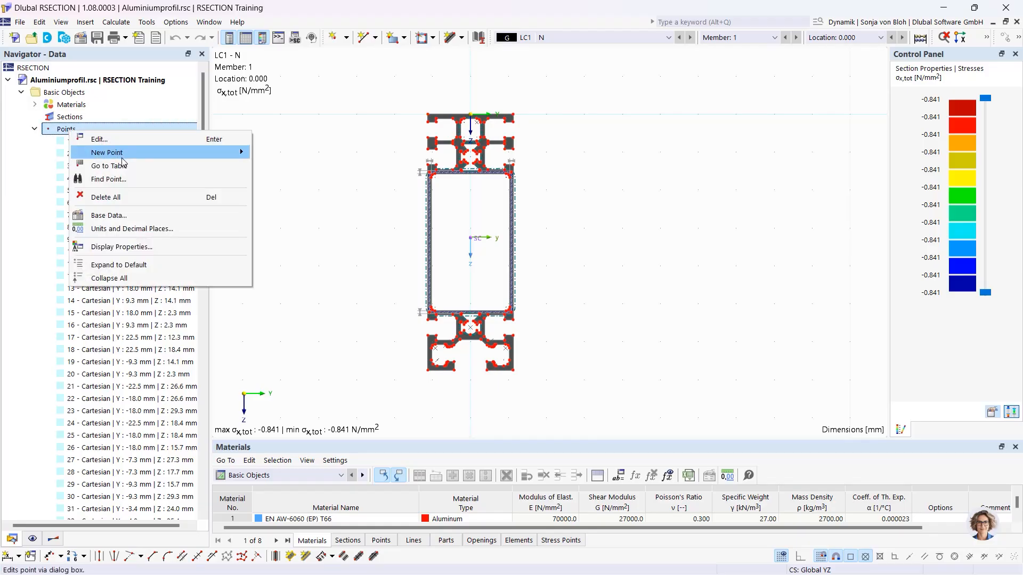
pyautogui.moveTo(122, 155)
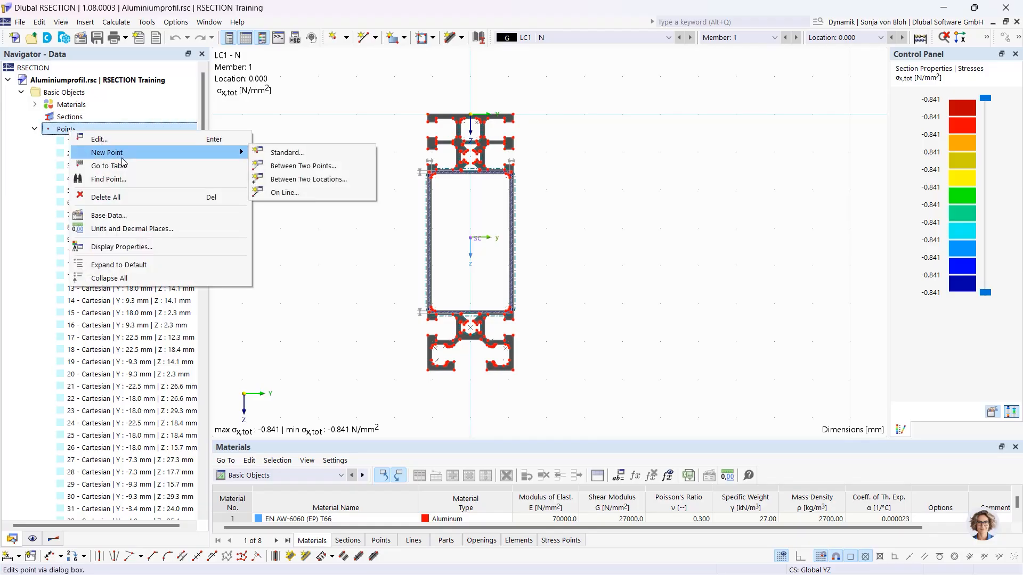
pyautogui.click(276, 154)
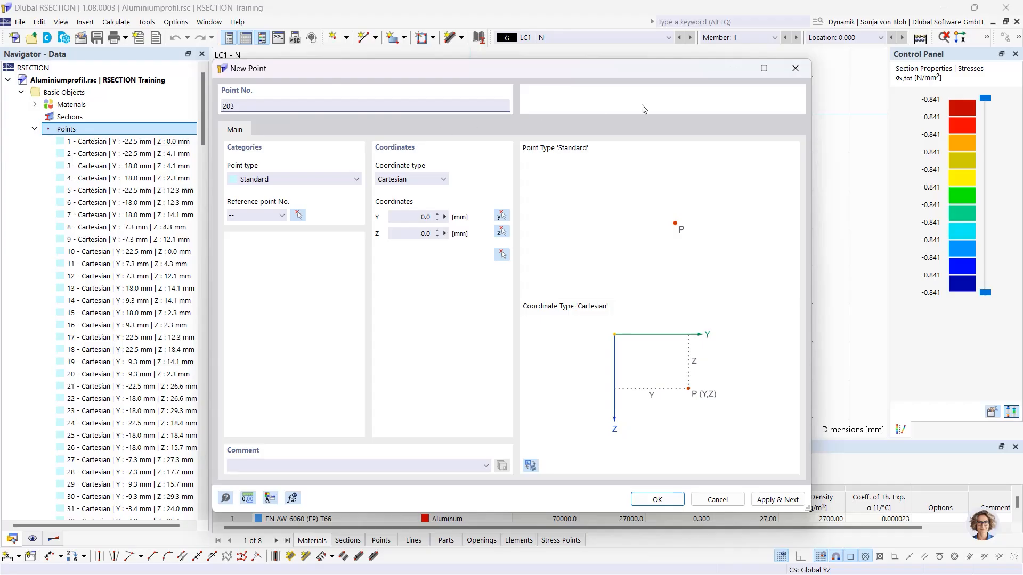
pyautogui.click(795, 68)
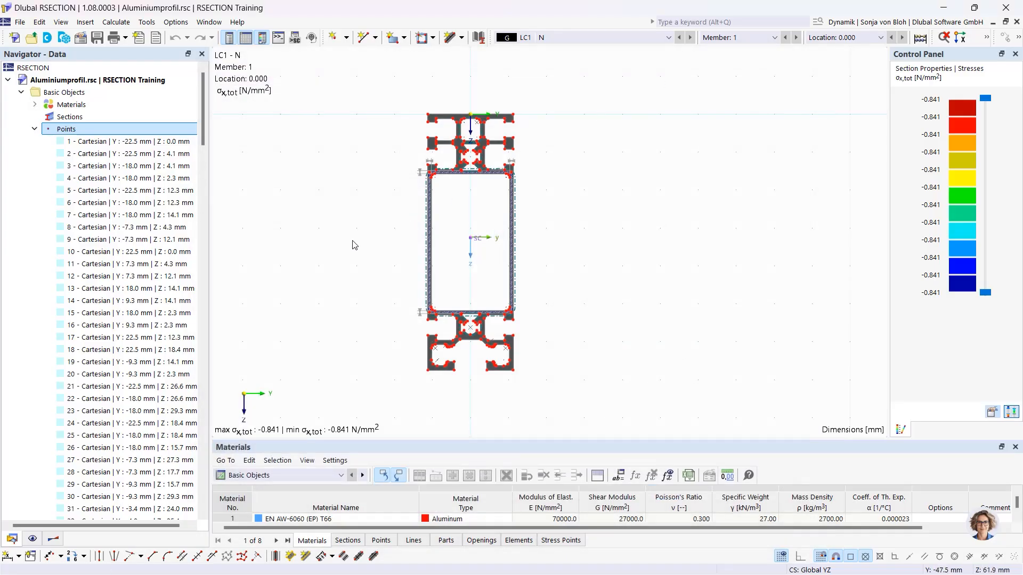
# Step: Hide the points of the section in the display settings and show them again
pyautogui.click(31, 539)
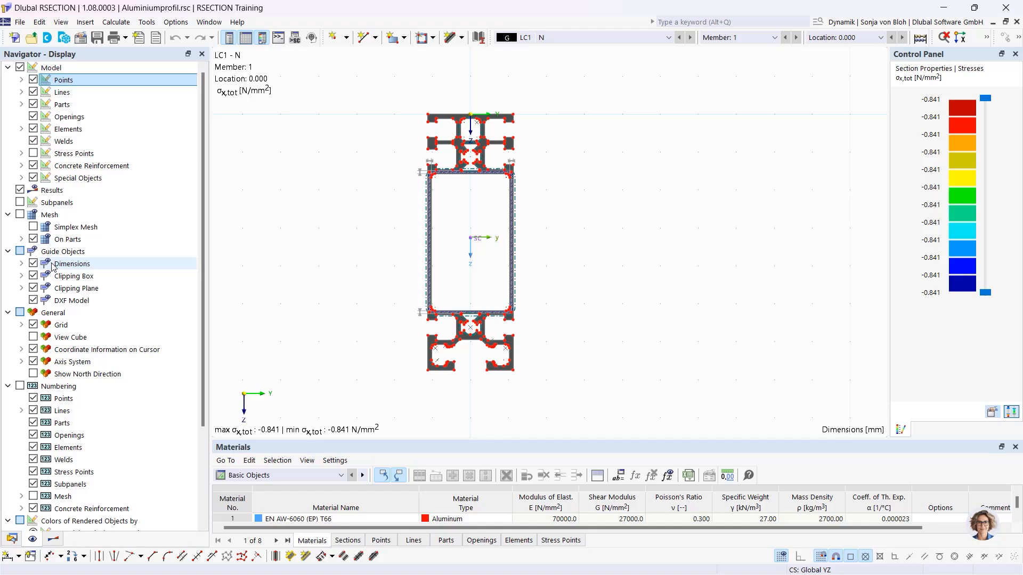
pyautogui.click(32, 80)
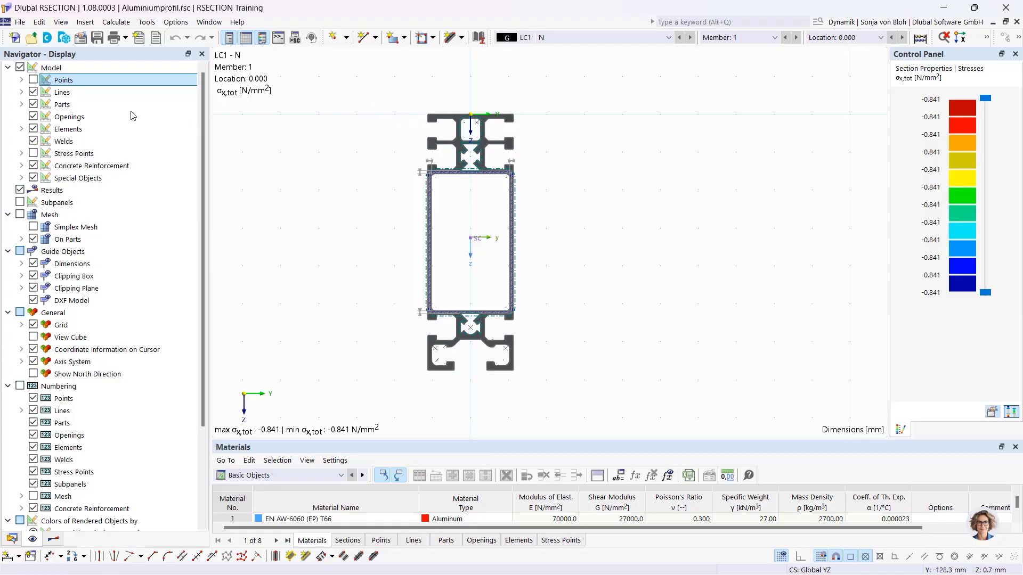
pyautogui.click(33, 80)
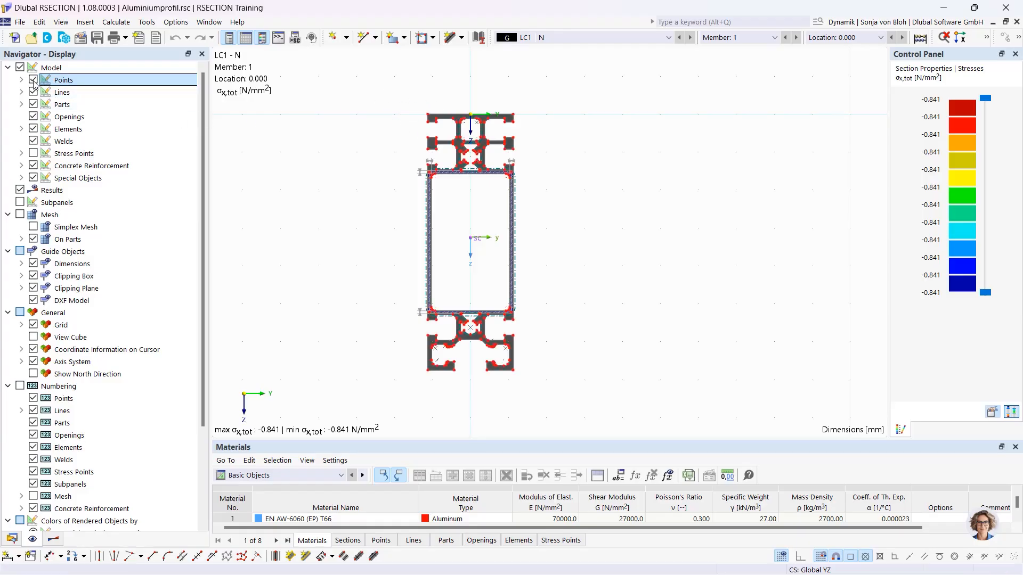
# Step: Display the y ordinates as the result on the section, and return to the σx,tot stresses
pyautogui.click(55, 540)
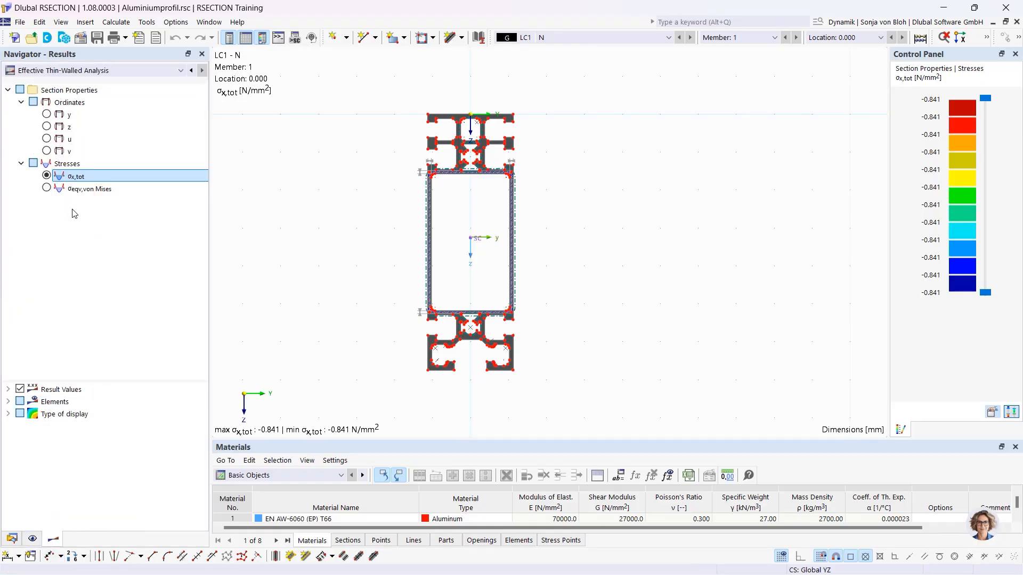
pyautogui.click(47, 114)
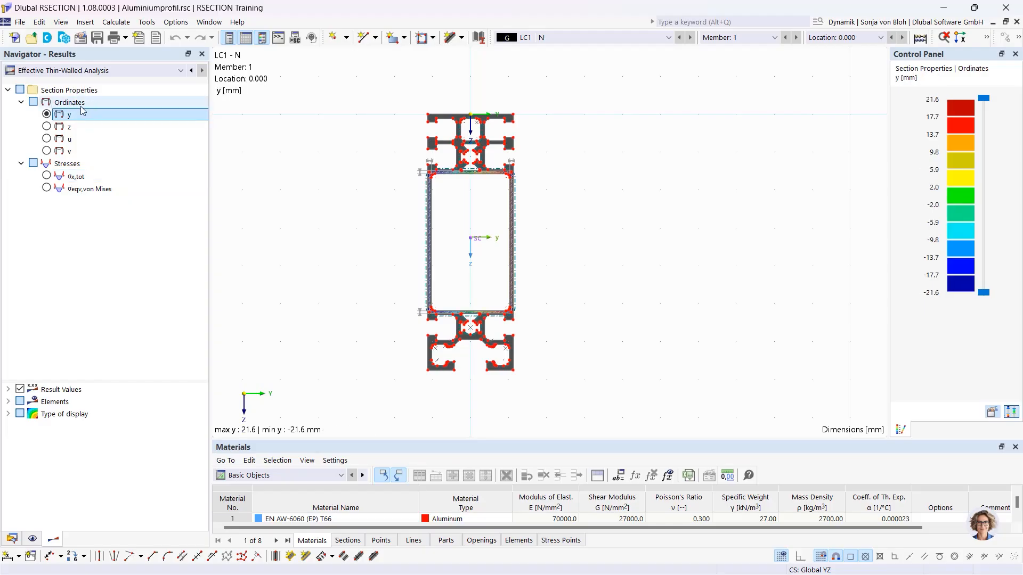
pyautogui.click(46, 175)
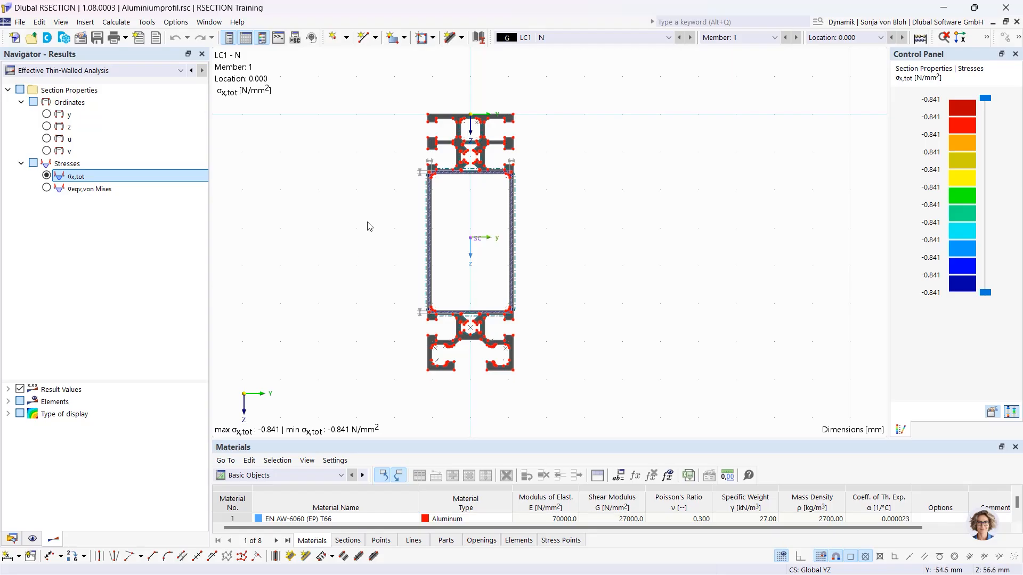
# Step: View the commands available for Part No. 1 of the aluminum profile without applying any
pyautogui.moveTo(408, 222)
pyautogui.mouseDown(button='middle')
pyautogui.moveTo(494, 239)
pyautogui.moveTo(363, 235)
pyautogui.moveTo(369, 247)
pyautogui.moveTo(552, 251)
pyautogui.moveTo(434, 256)
pyautogui.moveTo(415, 226)
pyautogui.mouseUp(button='middle')
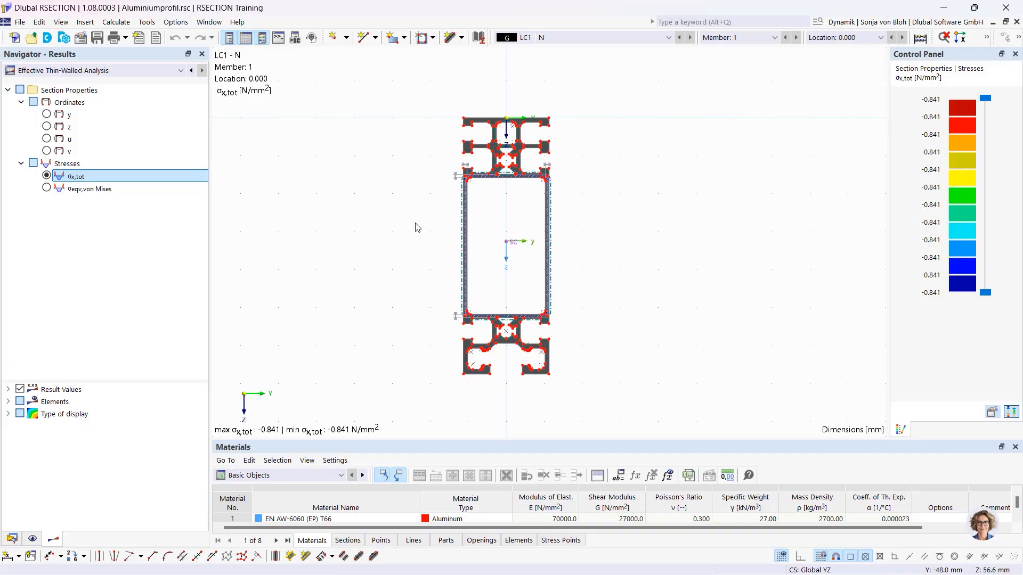
pyautogui.scroll(3, 415, 225)
pyautogui.scroll(-2, 418, 219)
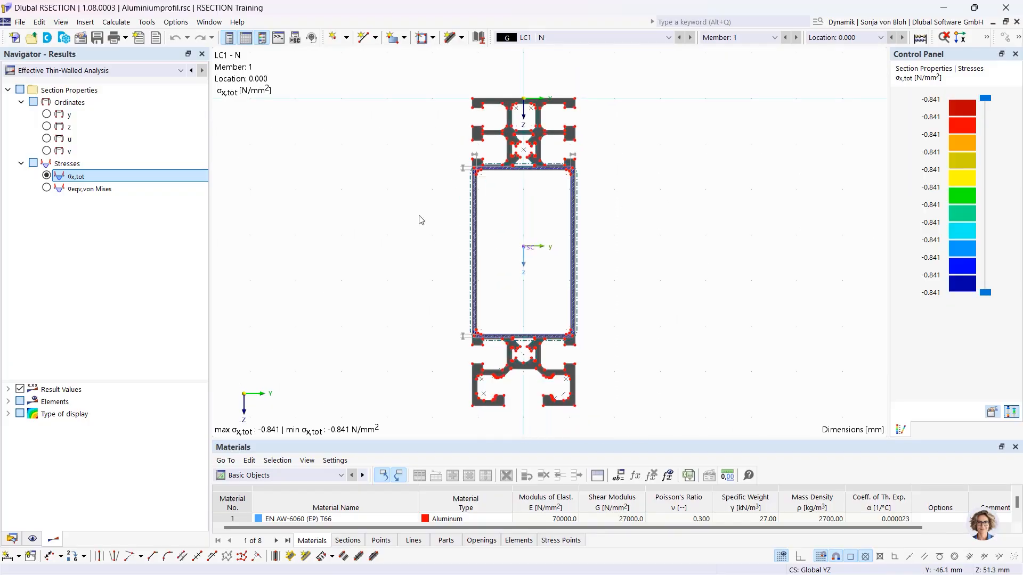
pyautogui.rightClick(510, 137)
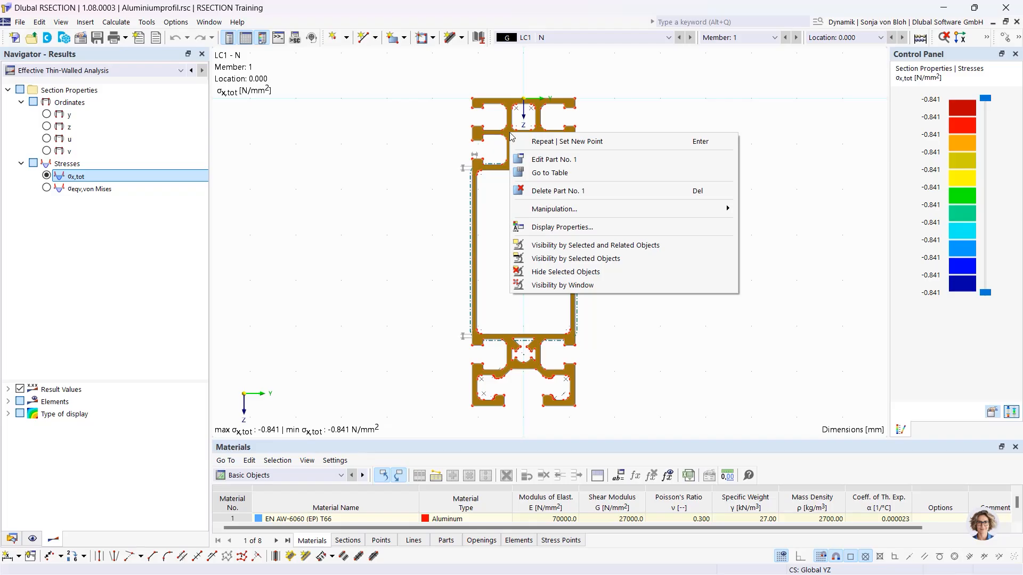
pyautogui.click(430, 134)
# Step: Select objects around the profile's upper flange with an enclosing window and with a crossing window, clearing each selection
pyautogui.scroll(2, 434, 137)
pyautogui.scroll(1, 439, 141)
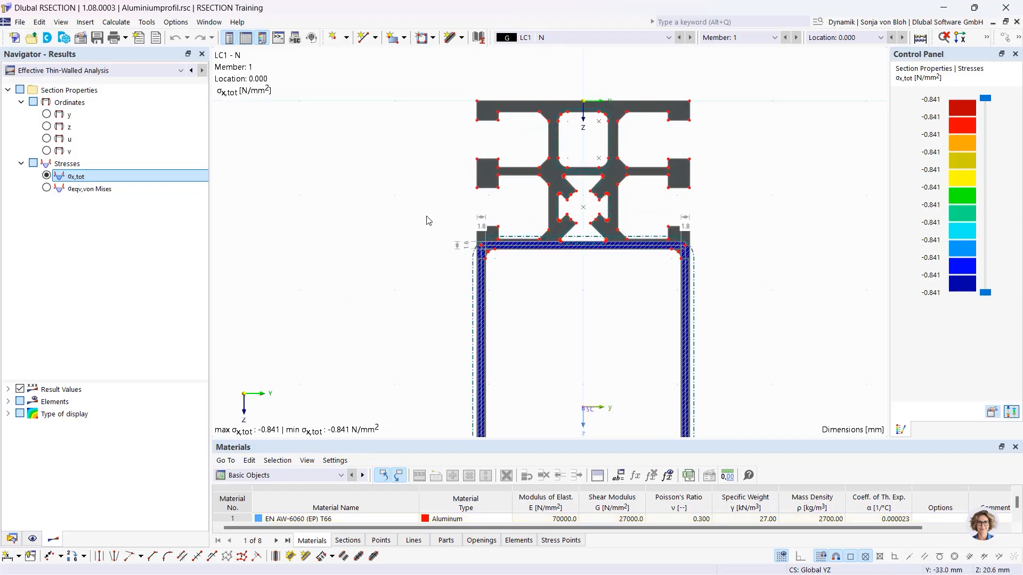
pyautogui.moveTo(427, 219)
pyautogui.mouseDown(button='middle')
pyautogui.moveTo(379, 208)
pyautogui.moveTo(373, 236)
pyautogui.mouseUp(button='middle')
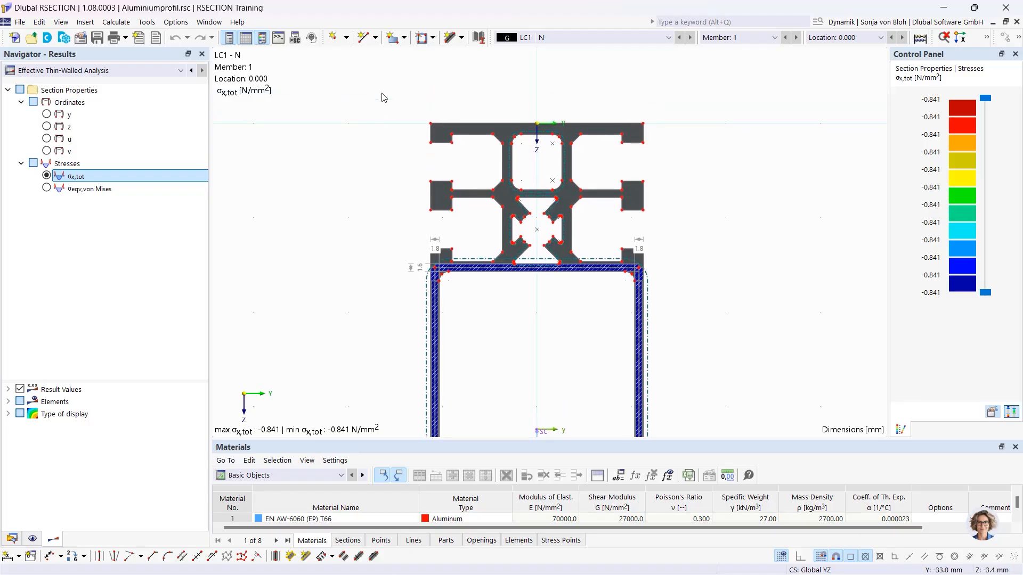
pyautogui.moveTo(380, 84); pyautogui.dragTo(711, 175)
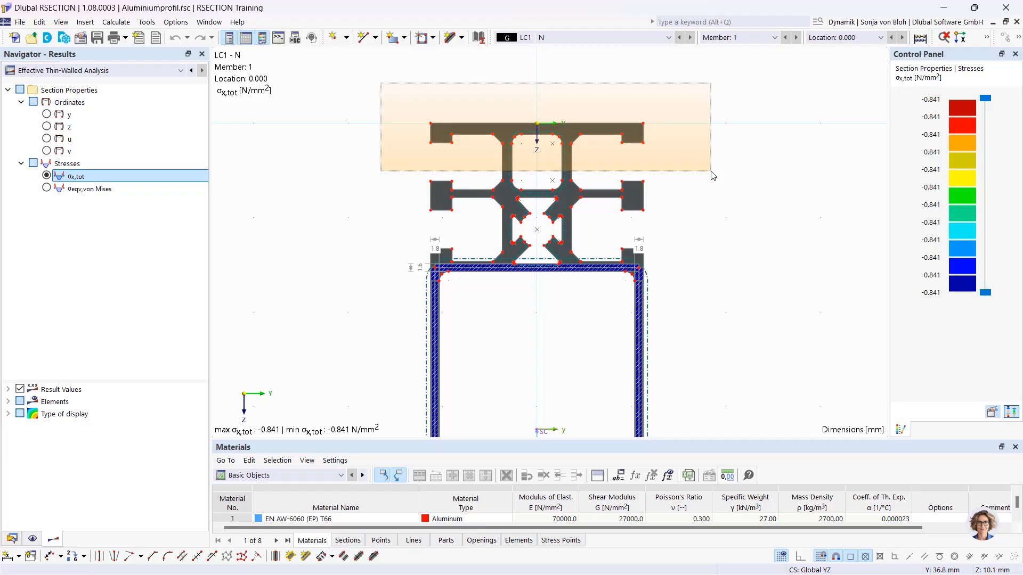
pyautogui.moveTo(712, 176); pyautogui.dragTo(712, 176)
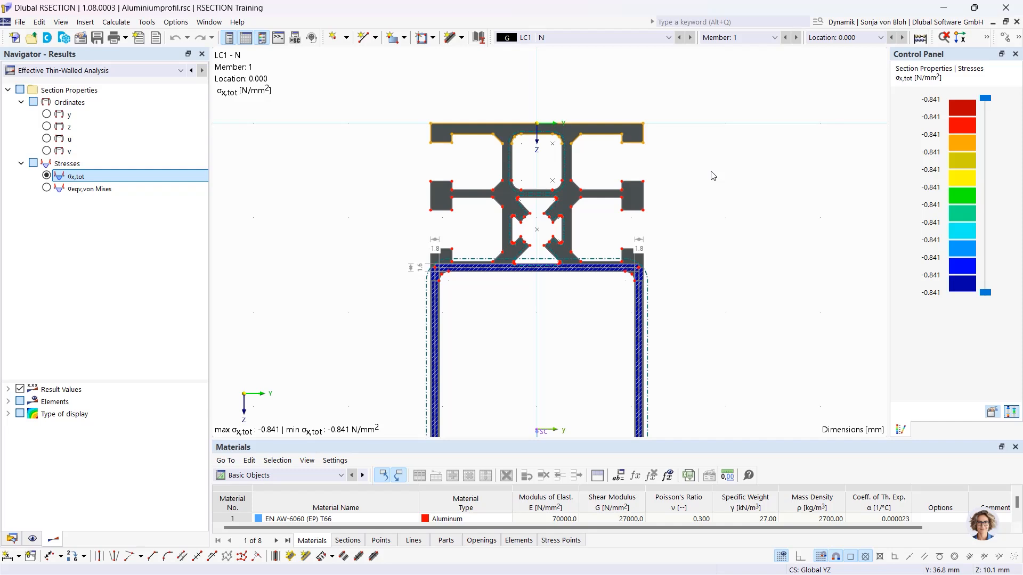
pyautogui.click(713, 176)
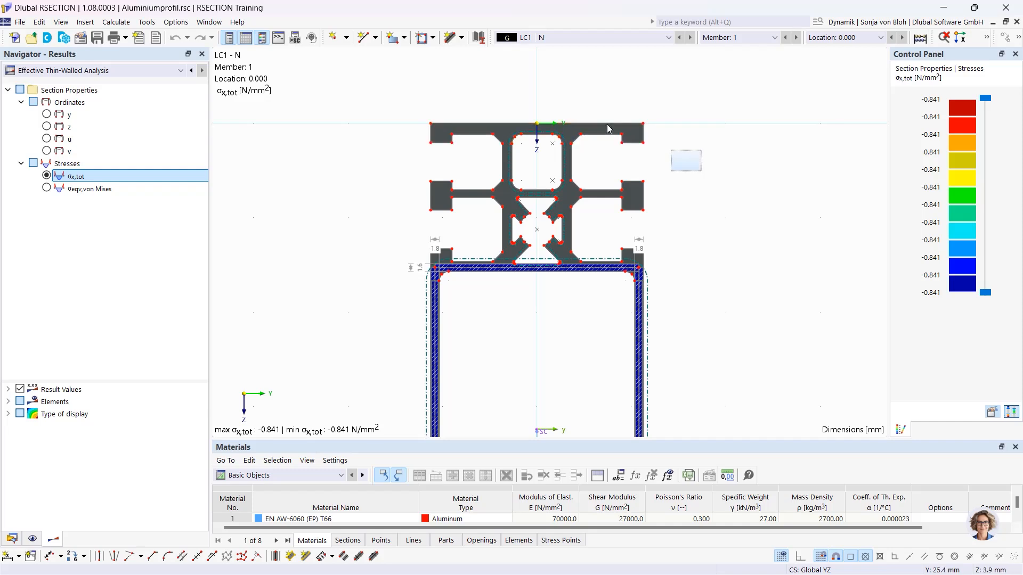
pyautogui.moveTo(701, 172); pyautogui.dragTo(357, 93)
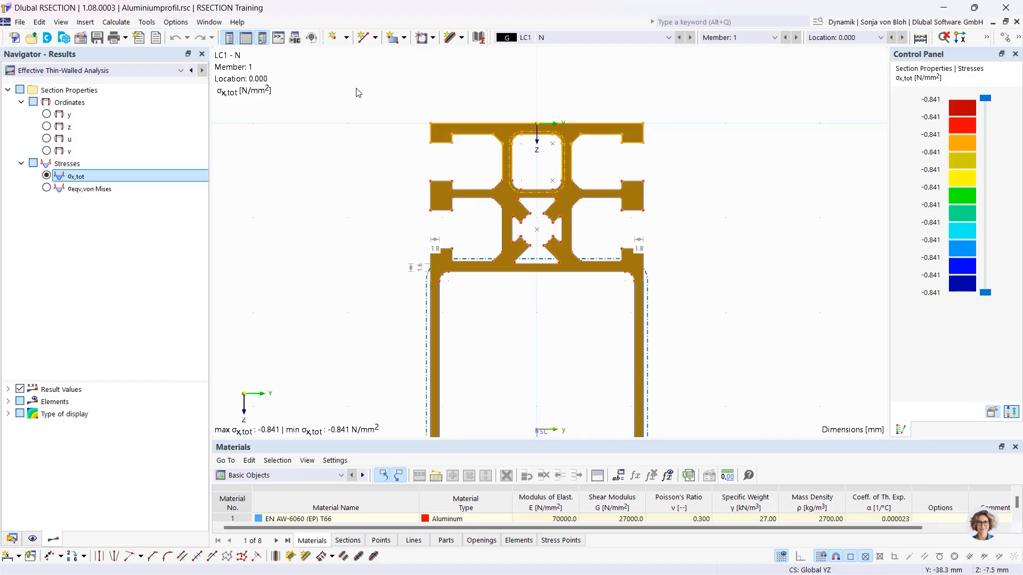
pyautogui.click(347, 106)
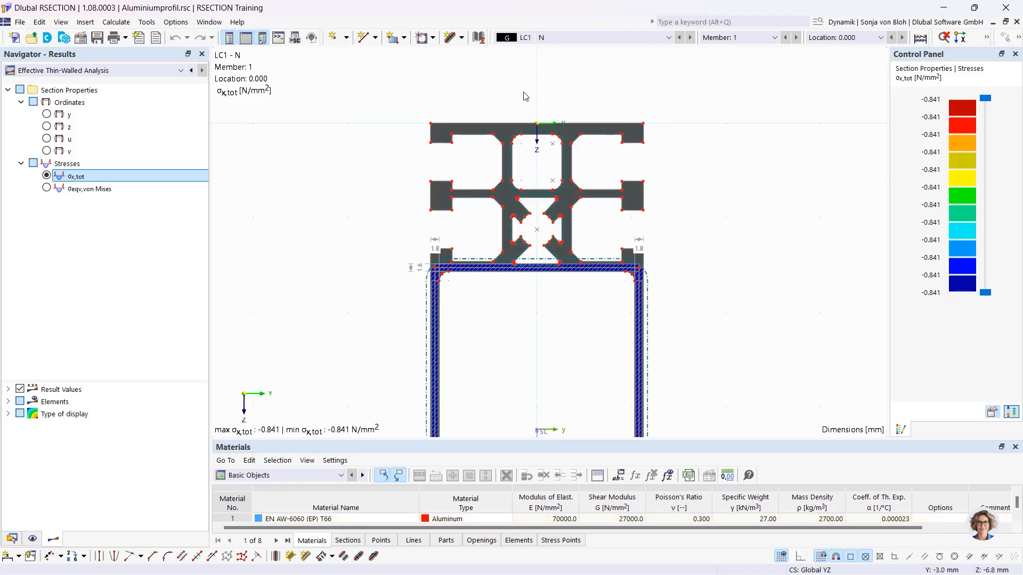
# Step: Select the profile's top edge line and other individual edge lines of the upper flange
pyautogui.click(518, 124)
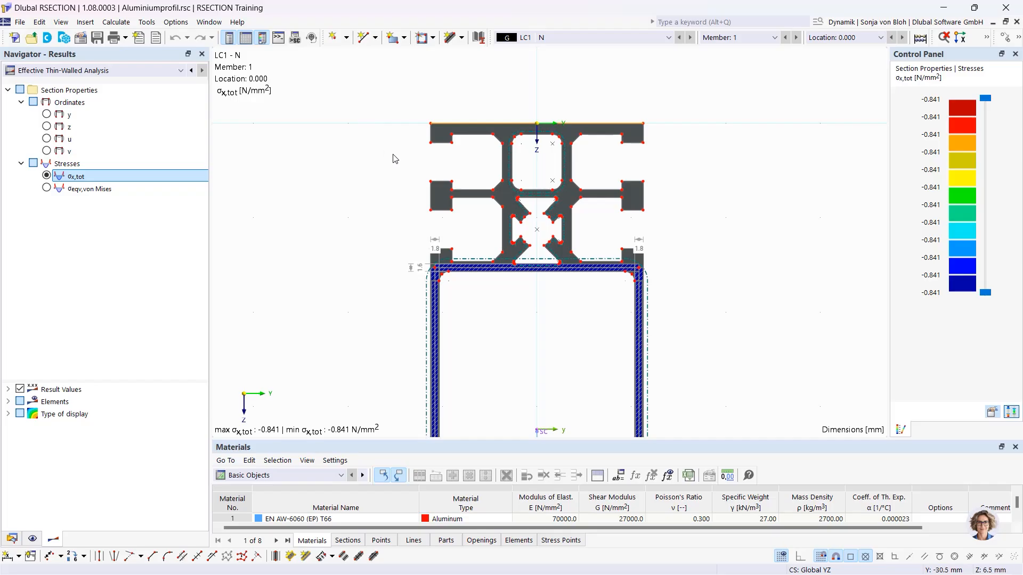
pyautogui.scroll(2, 402, 155)
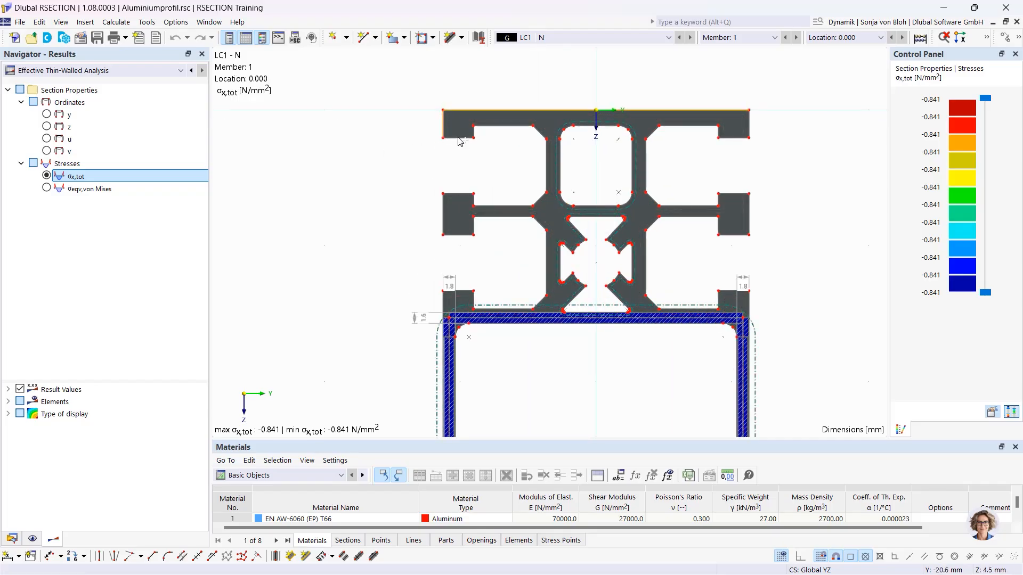
pyautogui.click(459, 139)
pyautogui.click(461, 110)
pyautogui.click(438, 146)
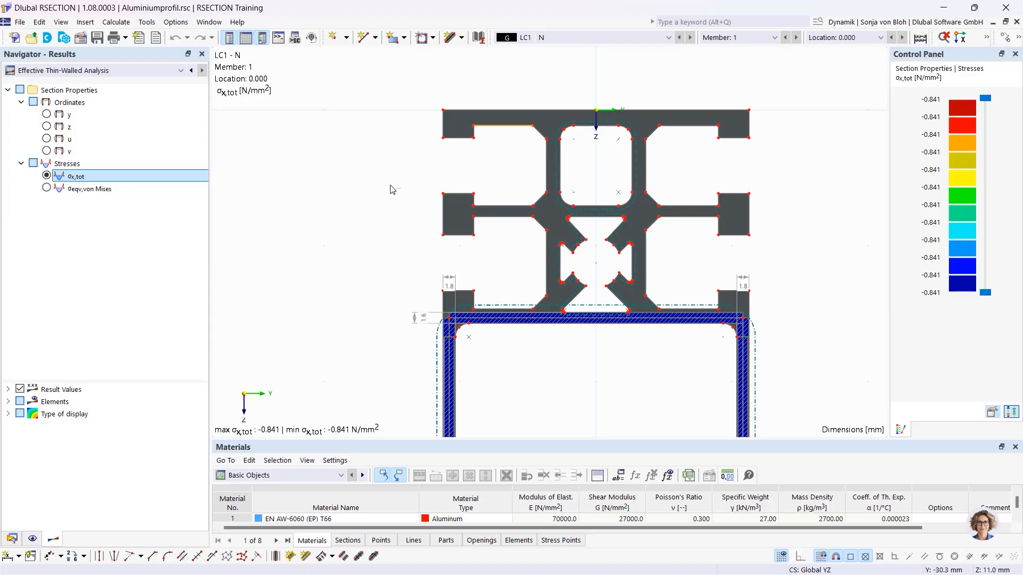
# Step: Start a new model named "Example 1" with Thin-Walled Analysis as the analysis method
pyautogui.click(14, 38)
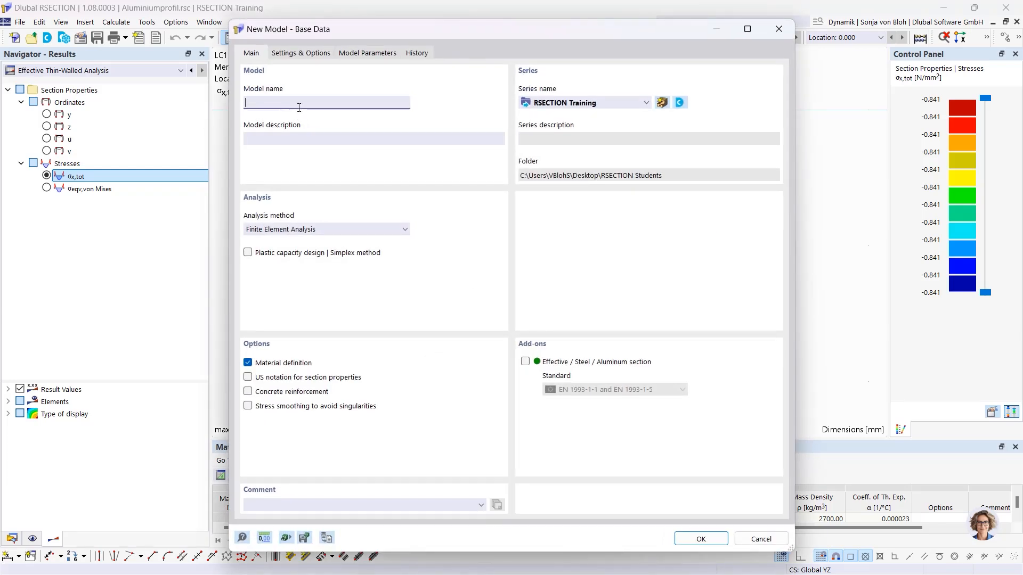
pyautogui.write('Example 1')
pyautogui.click(398, 230)
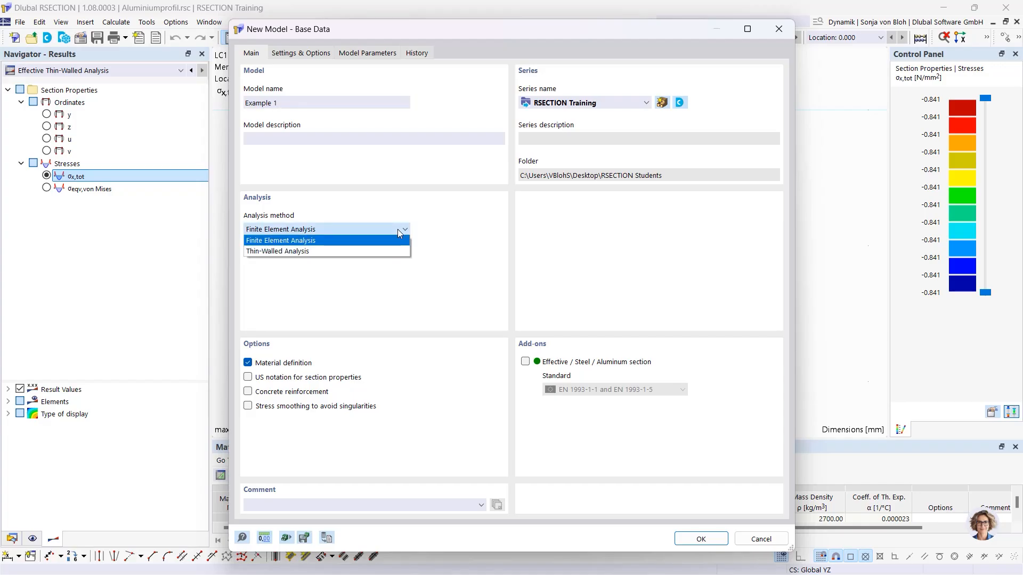
pyautogui.click(317, 251)
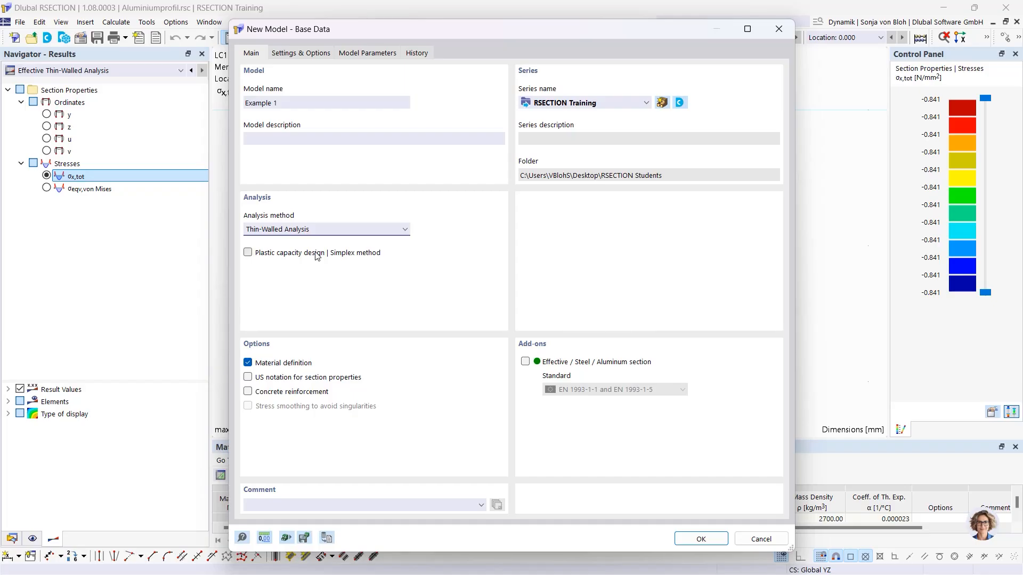
# Step: Activate the Effective / Steel / Aluminum section add-on with the standard EN 1993-1-1 and EN 1993-1-5
pyautogui.click(526, 362)
pyautogui.click(641, 390)
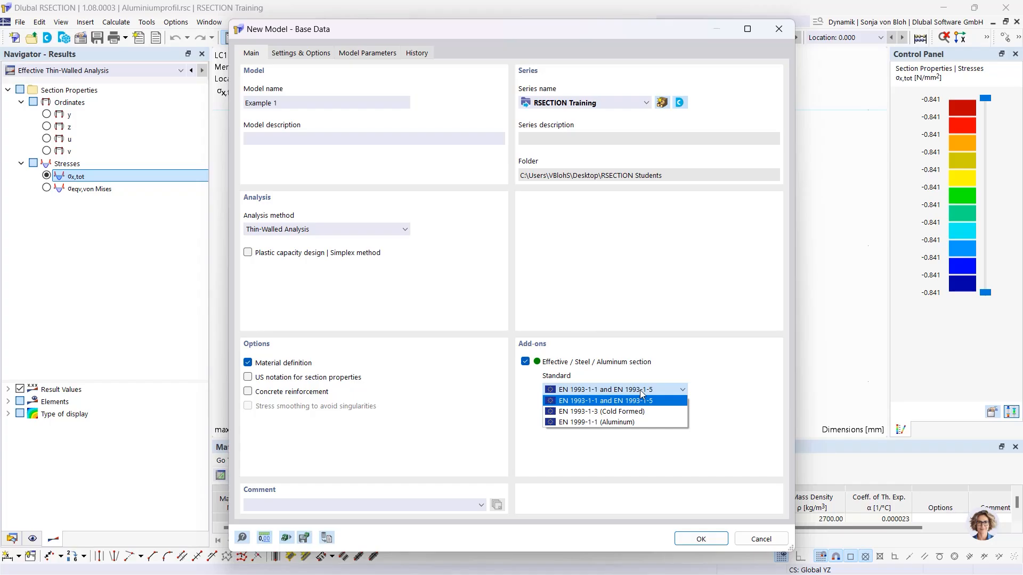
pyautogui.click(597, 406)
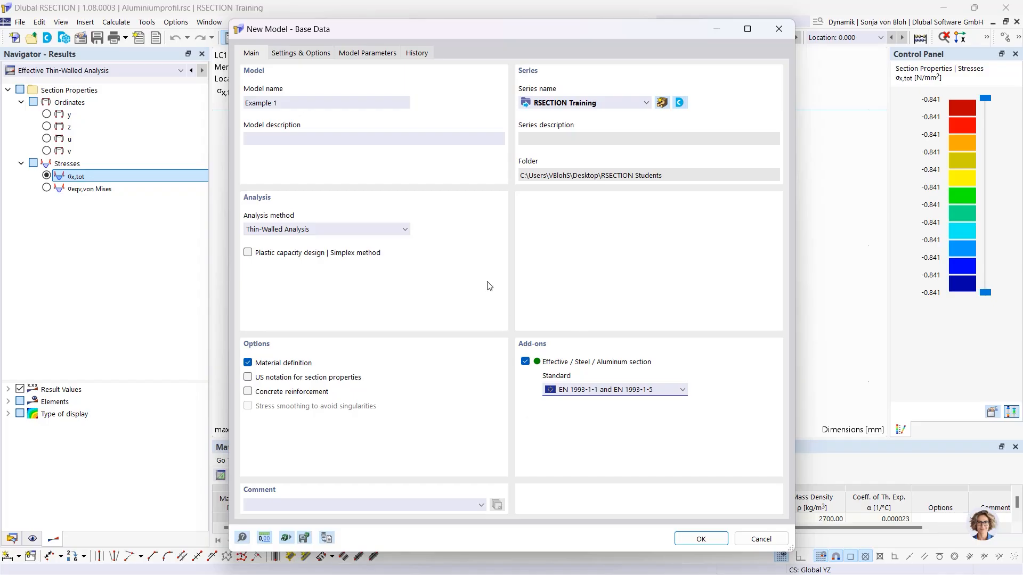
# Step: Keep the manufacturing type unspecified in the model settings and create the model
pyautogui.click(309, 55)
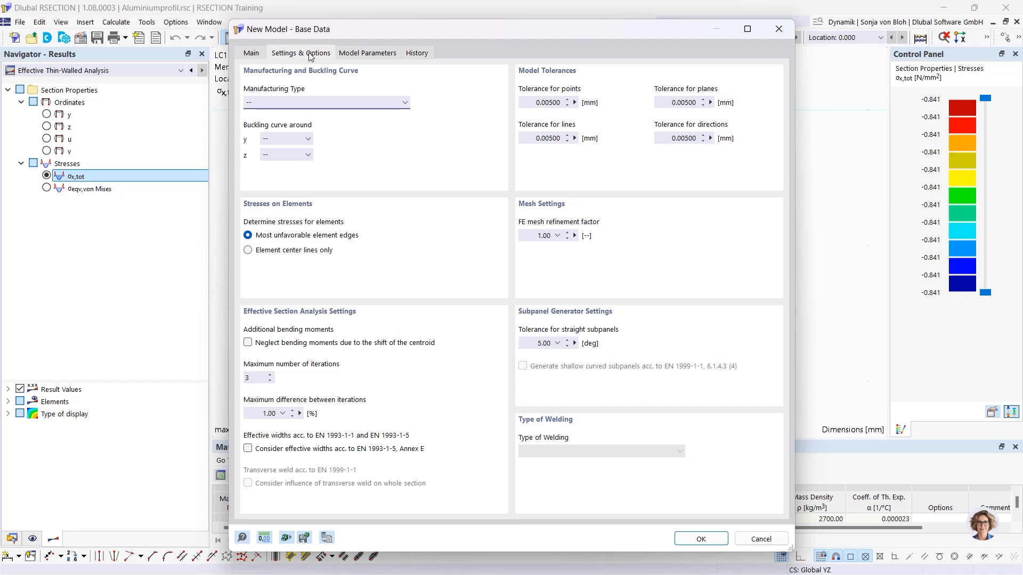
pyautogui.click(278, 104)
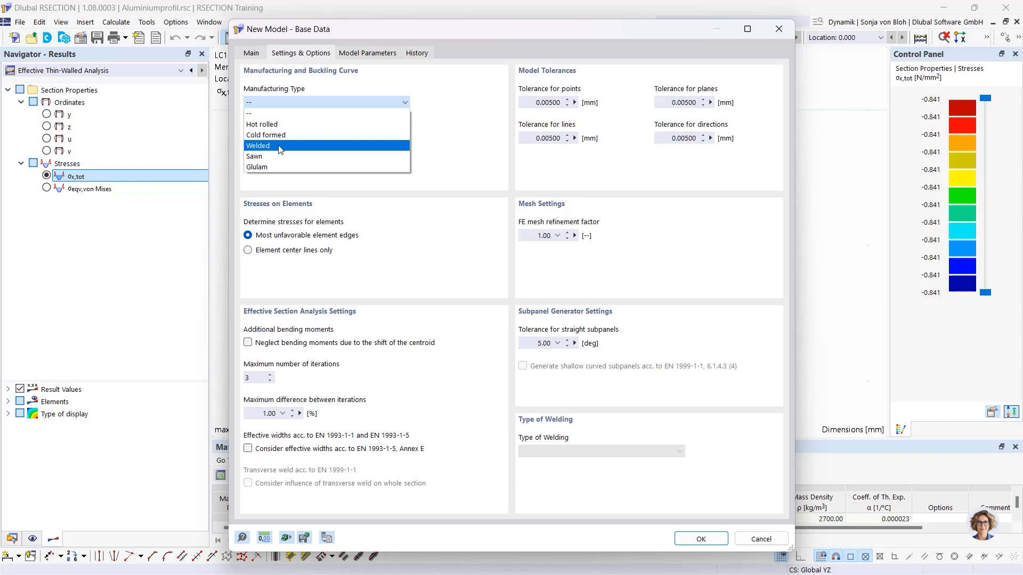
pyautogui.click(292, 117)
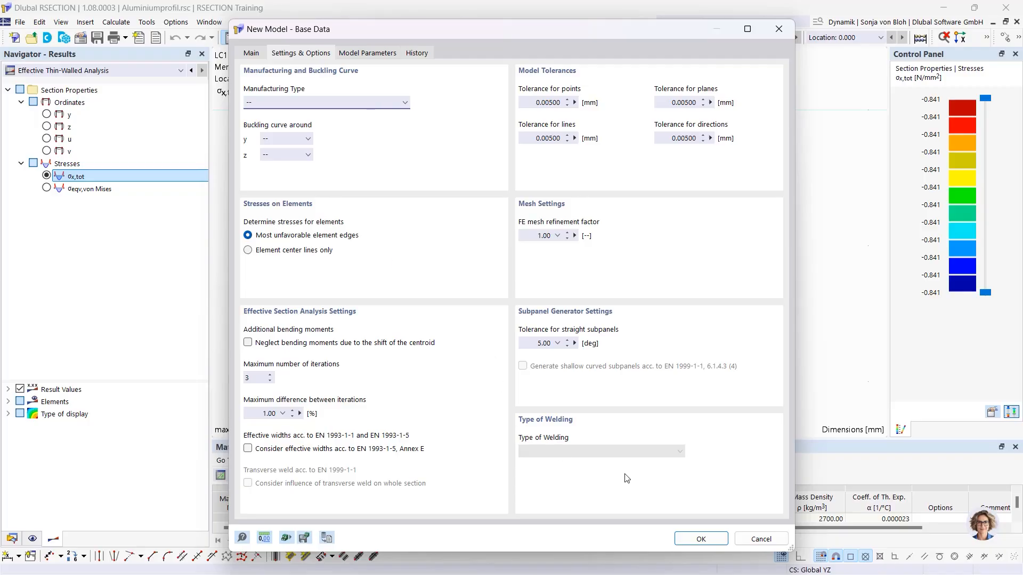
pyautogui.click(701, 538)
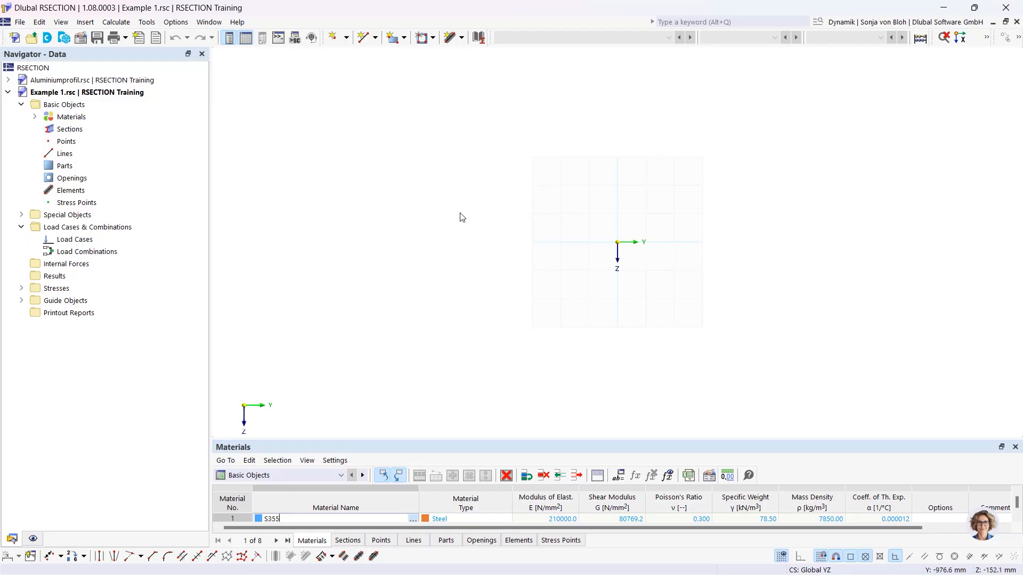
# Step: Open the model's S355 material for editing
pyautogui.click(36, 118)
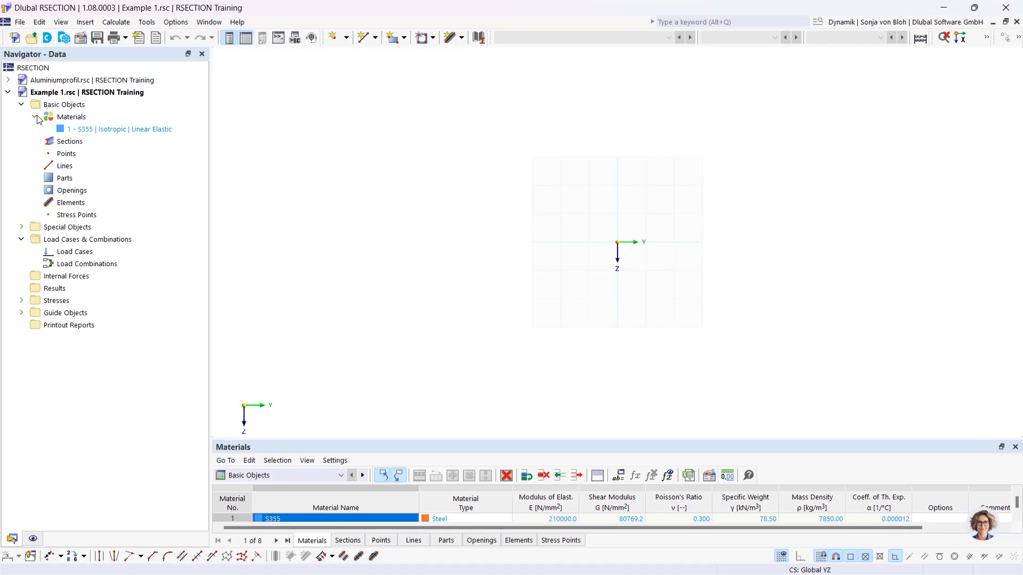
pyautogui.doubleClick(96, 130)
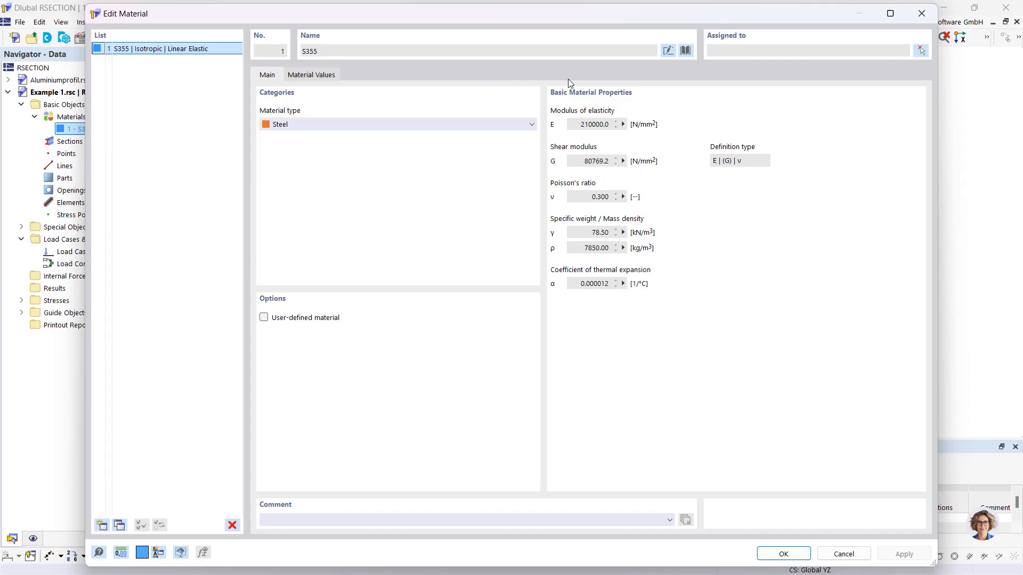
# Step: Replace the material's name with S235 by manual entry
pyautogui.click(668, 50)
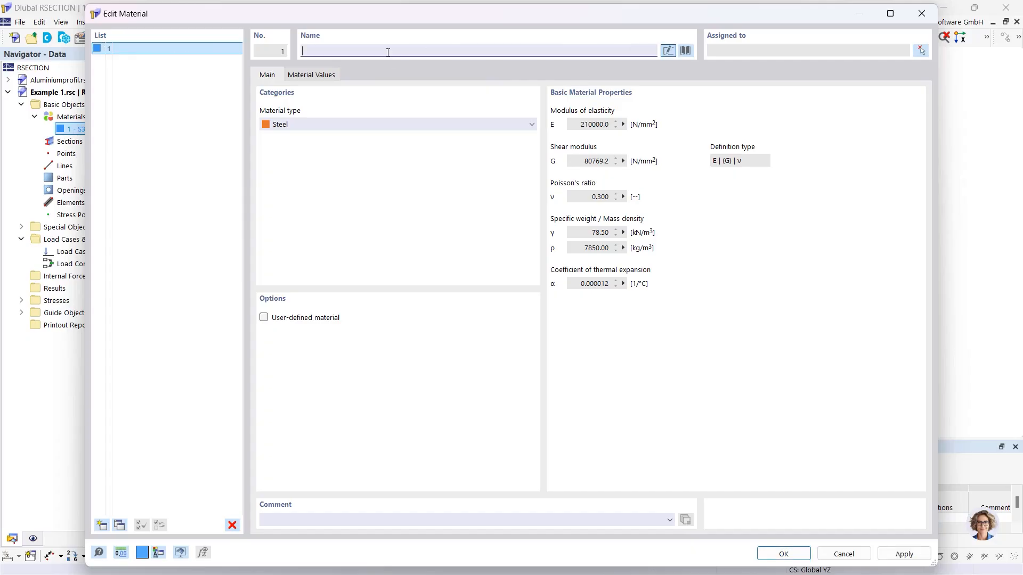
pyautogui.write('S235')
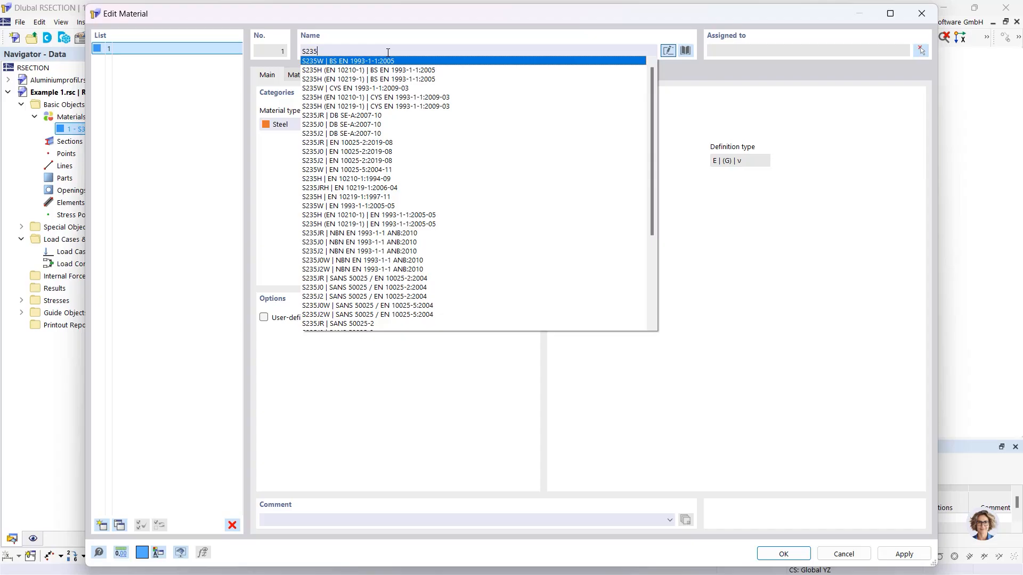
pyautogui.click(594, 30)
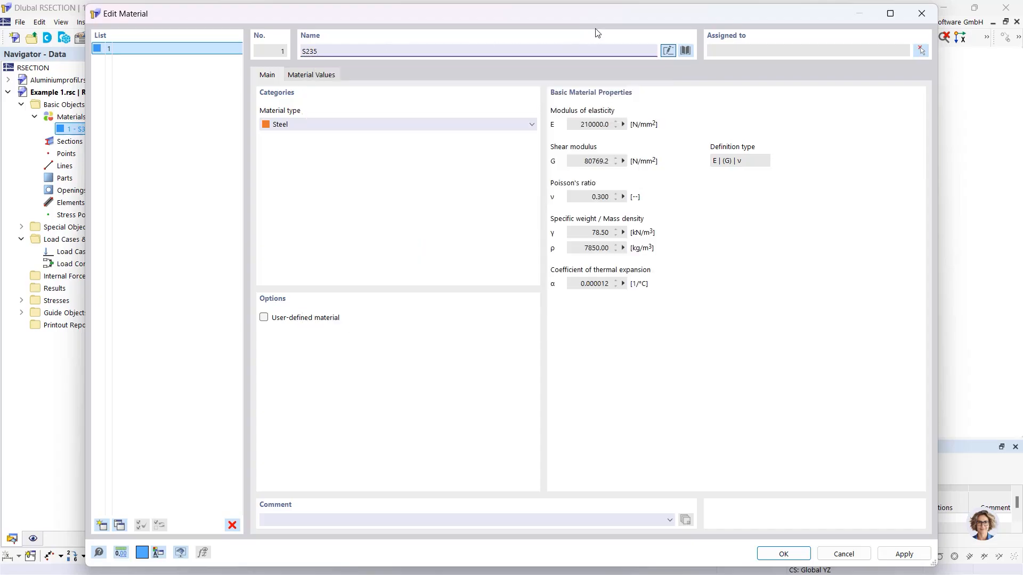
# Step: Assign S355 from the material library, filtering for Steel, searching "S 355" and choosing the Steel S series of EN 1993-1-1:2005-05
pyautogui.click(685, 51)
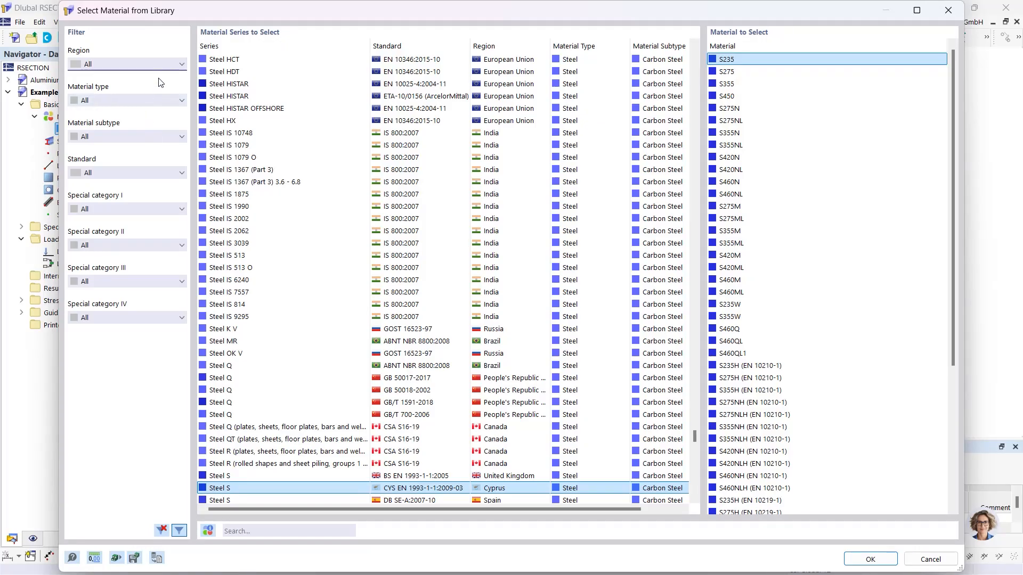
pyautogui.click(159, 101)
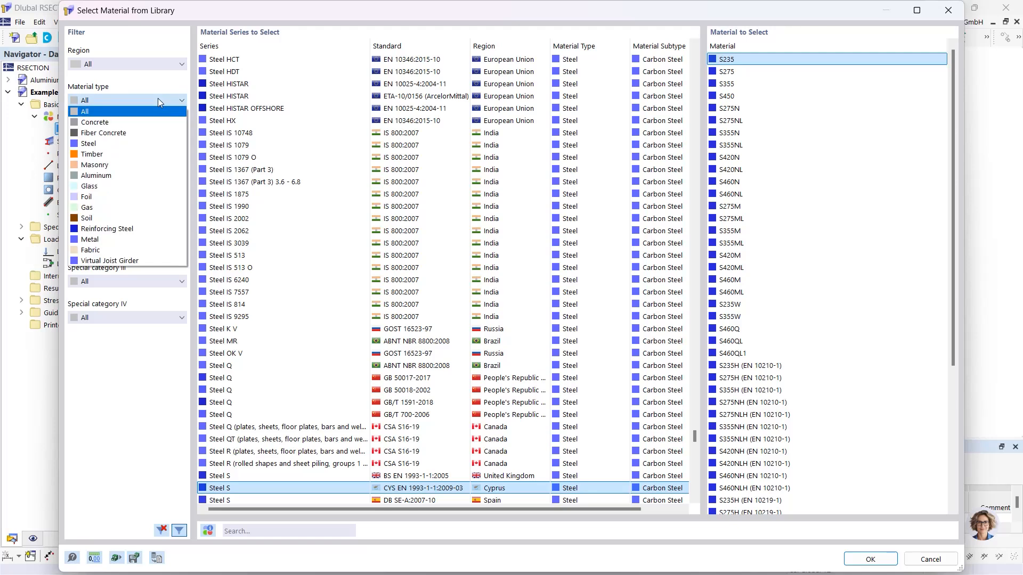
pyautogui.press('Escape')
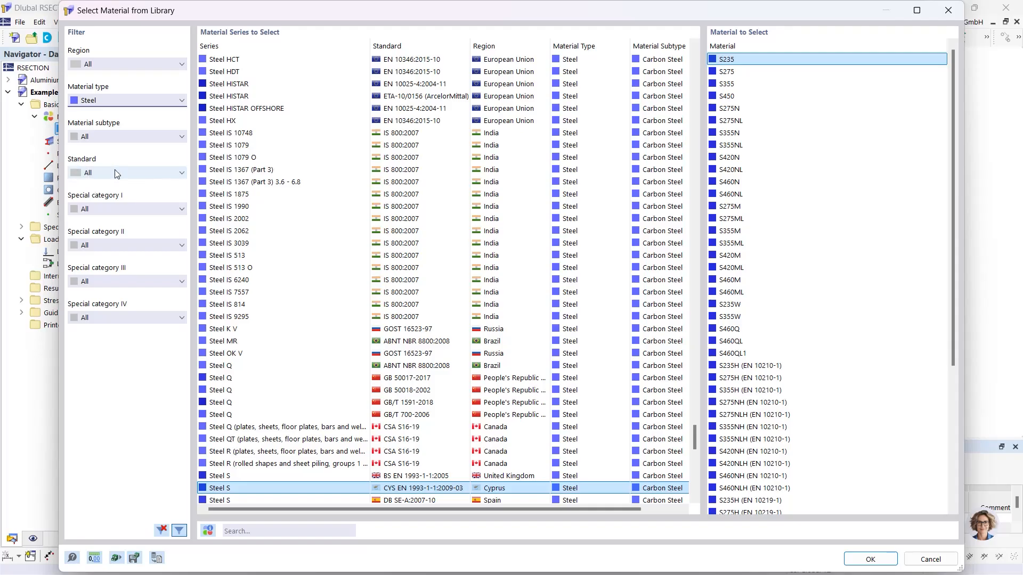
pyautogui.click(243, 536)
pyautogui.write('S 355')
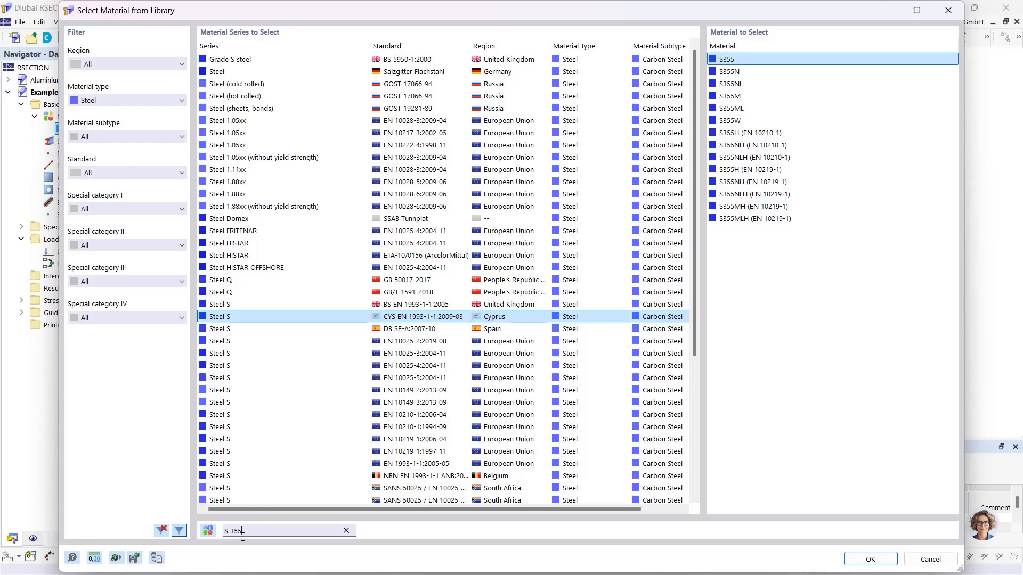
pyautogui.click(419, 465)
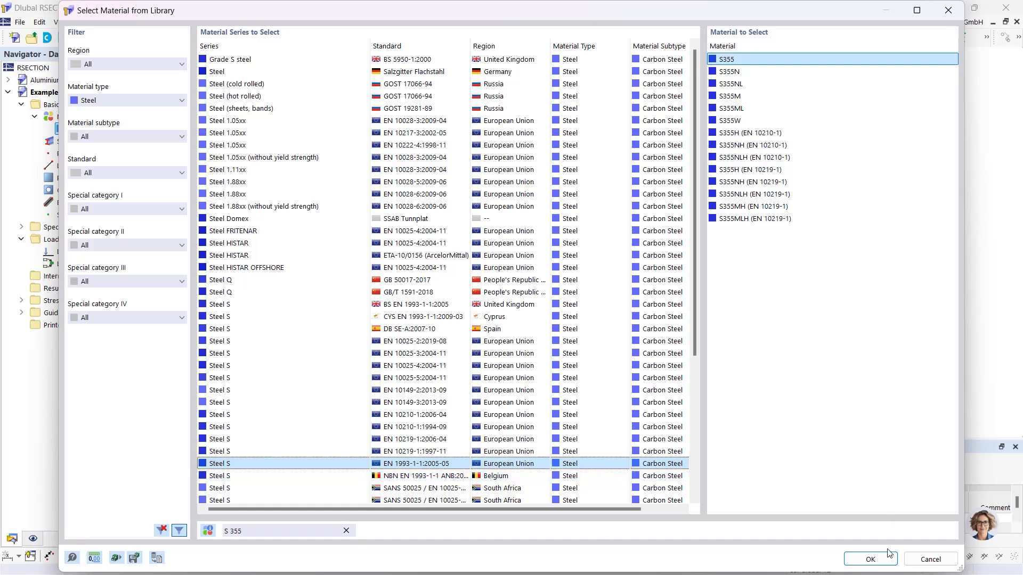
pyautogui.click(868, 557)
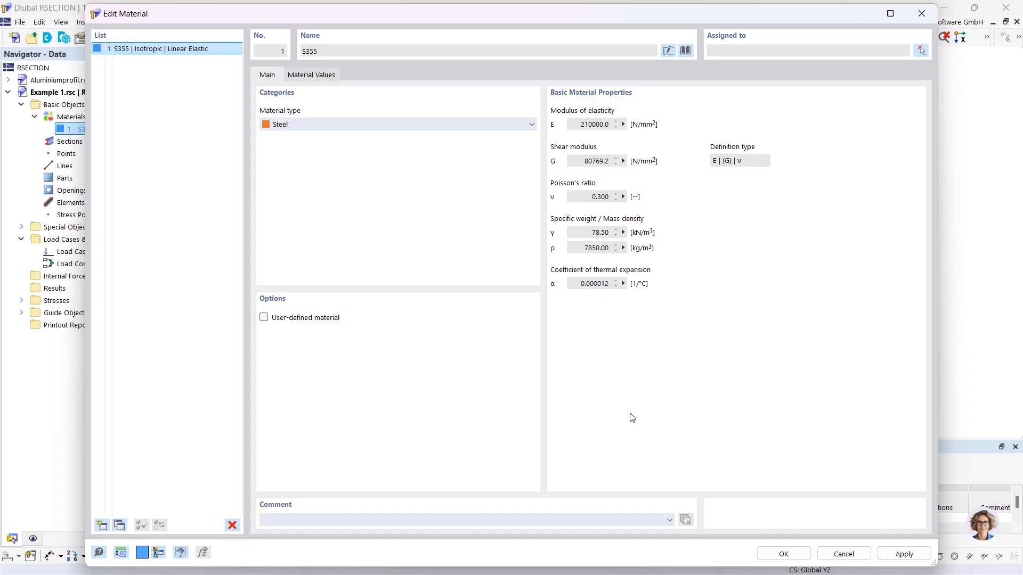
# Step: Examine the editable material values with the user-defined material option temporarily enabled, and accept the standard S355 material
pyautogui.click(264, 319)
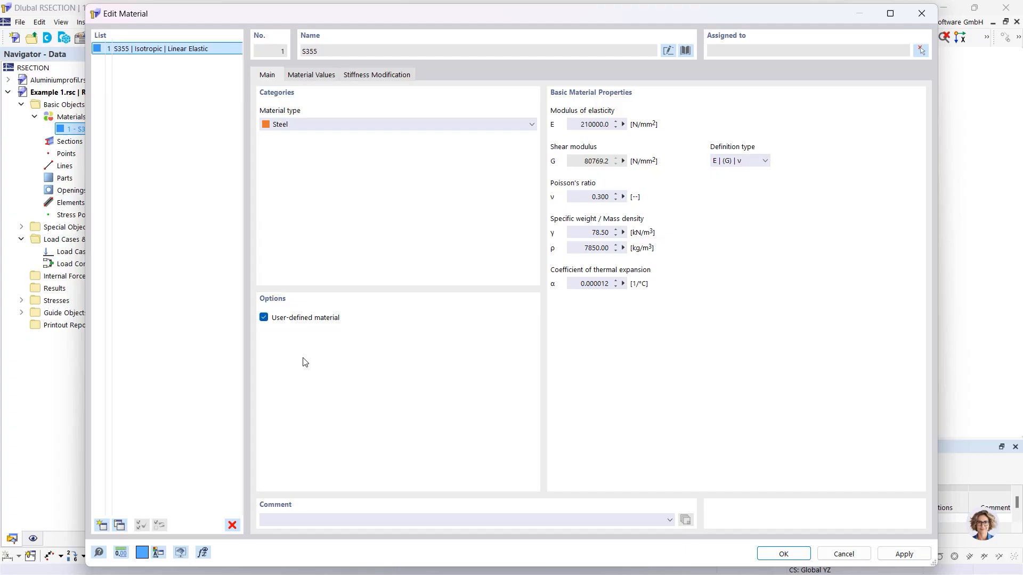
pyautogui.click(312, 75)
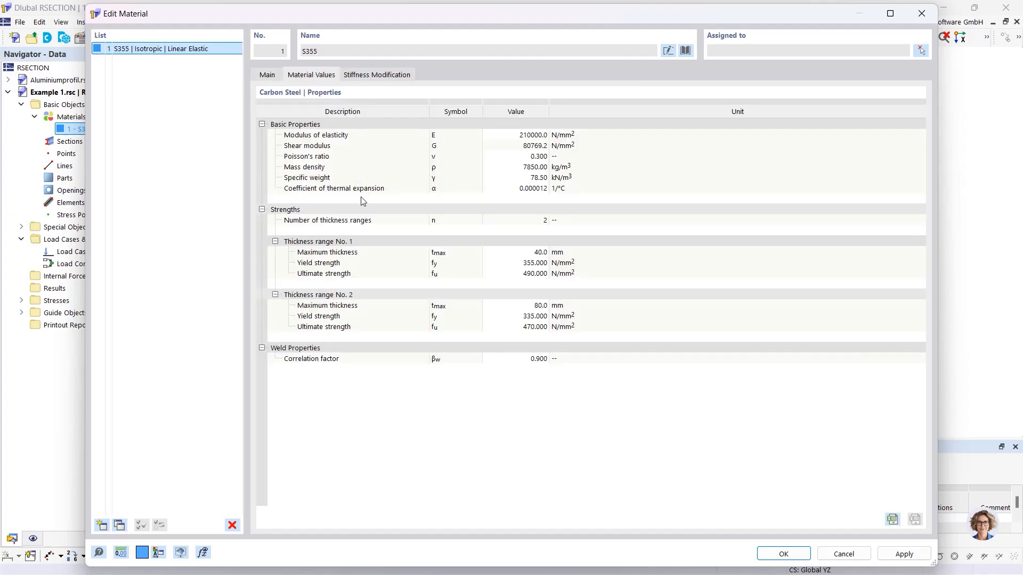
pyautogui.doubleClick(500, 136)
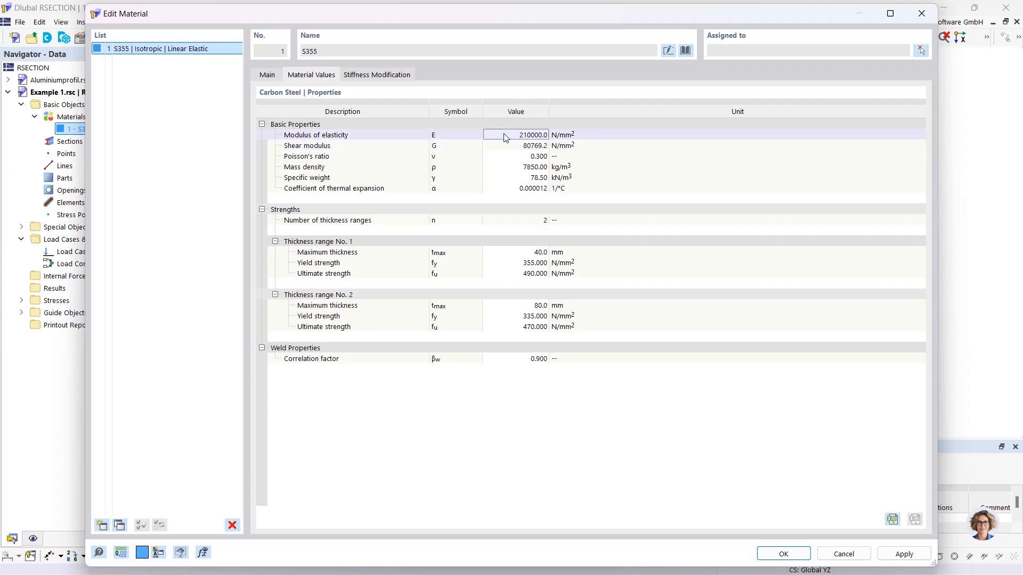
pyautogui.click(268, 75)
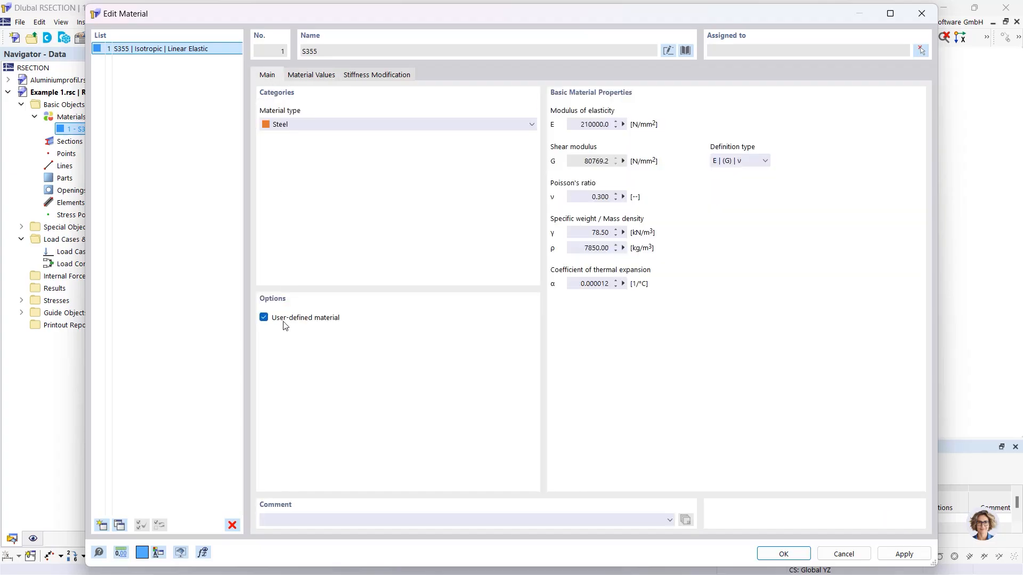
pyautogui.click(264, 318)
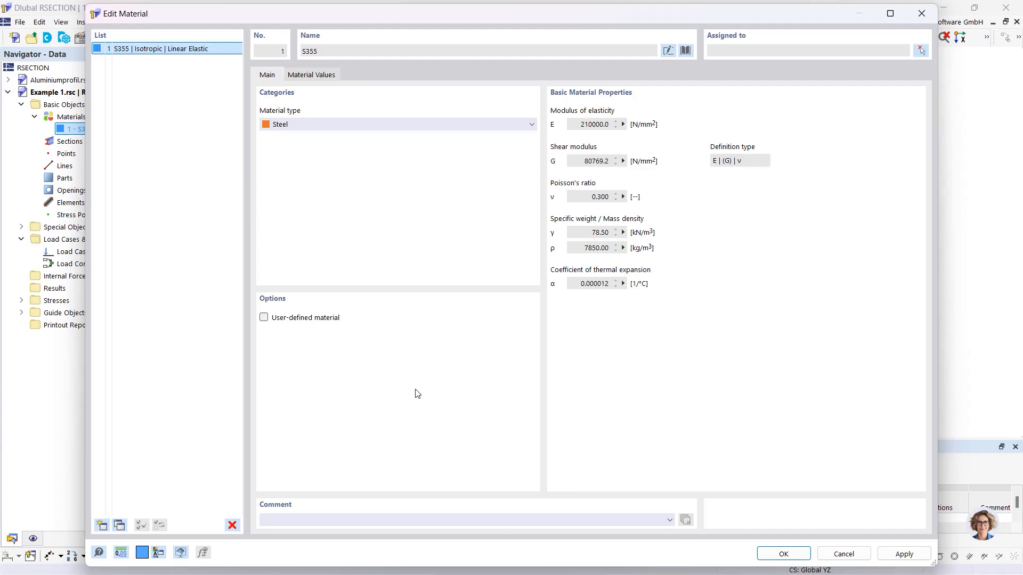
pyautogui.click(768, 555)
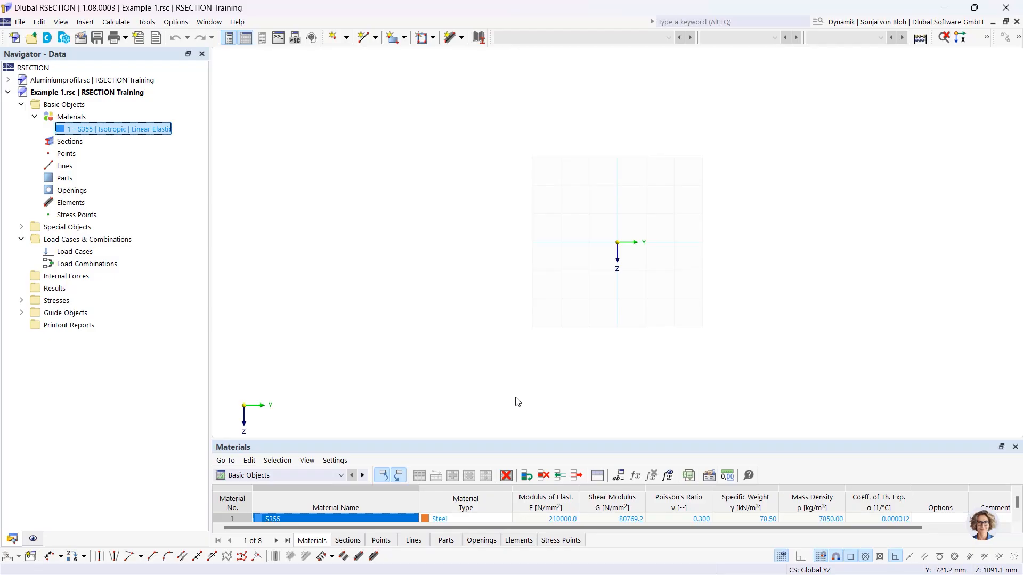
pyautogui.click(64, 180)
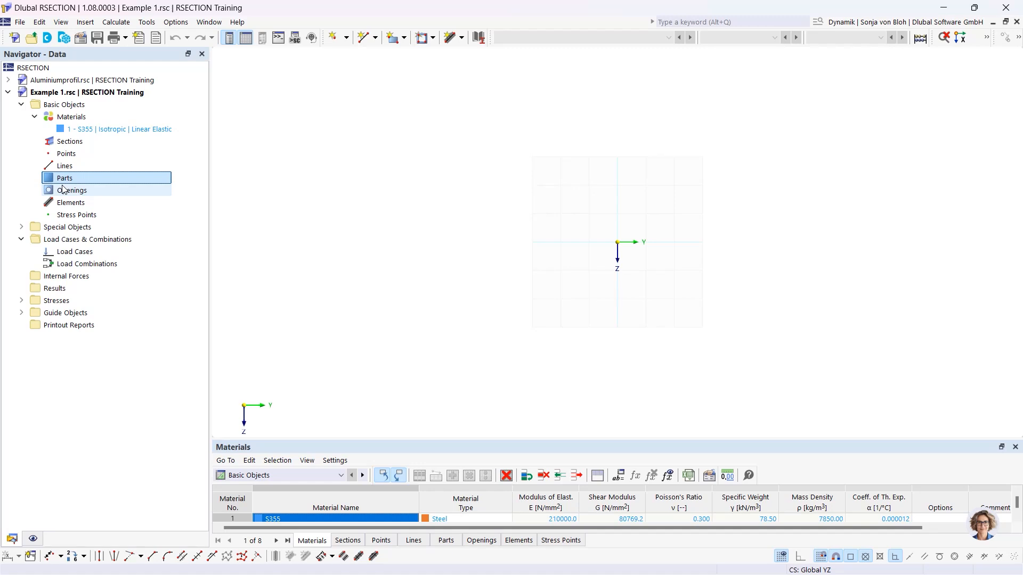
pyautogui.click(461, 39)
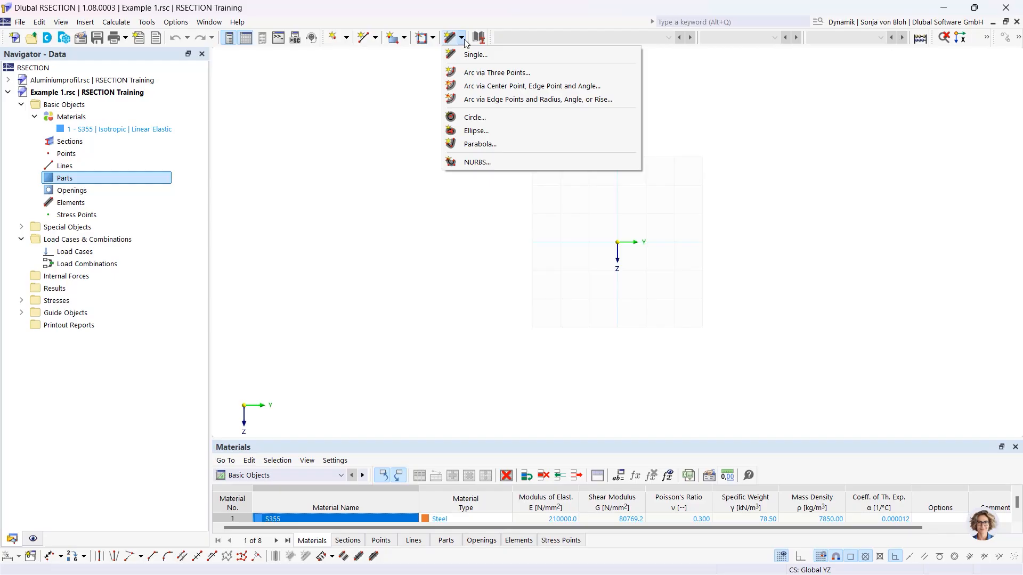
pyautogui.click(124, 190)
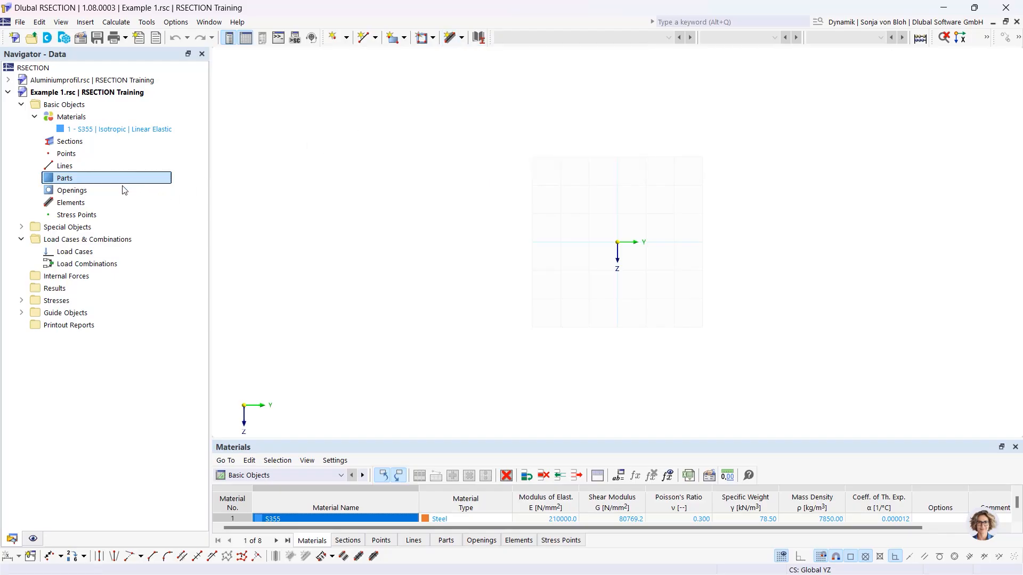
pyautogui.click(85, 204)
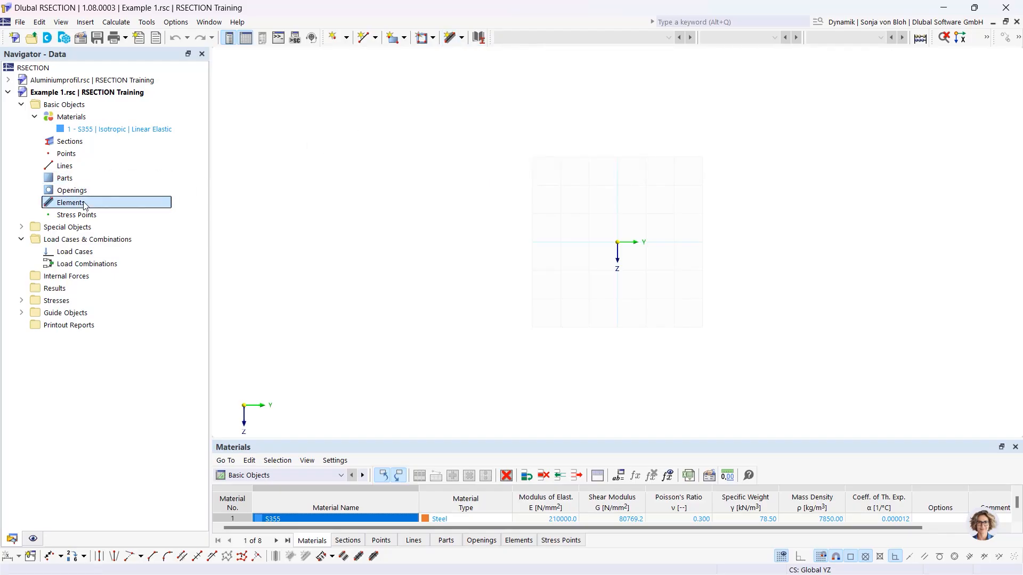
pyautogui.rightClick(85, 207)
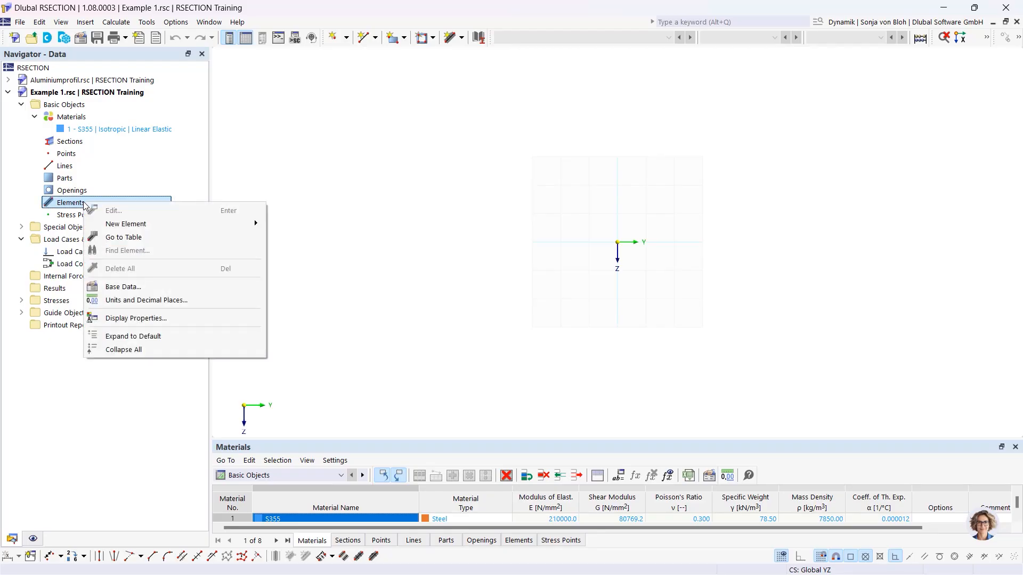
# Step: Create a horizontal single-line element by length and direction from the origin, 150 mm long and 10.7 mm thick
pyautogui.moveTo(139, 227)
pyautogui.click(461, 38)
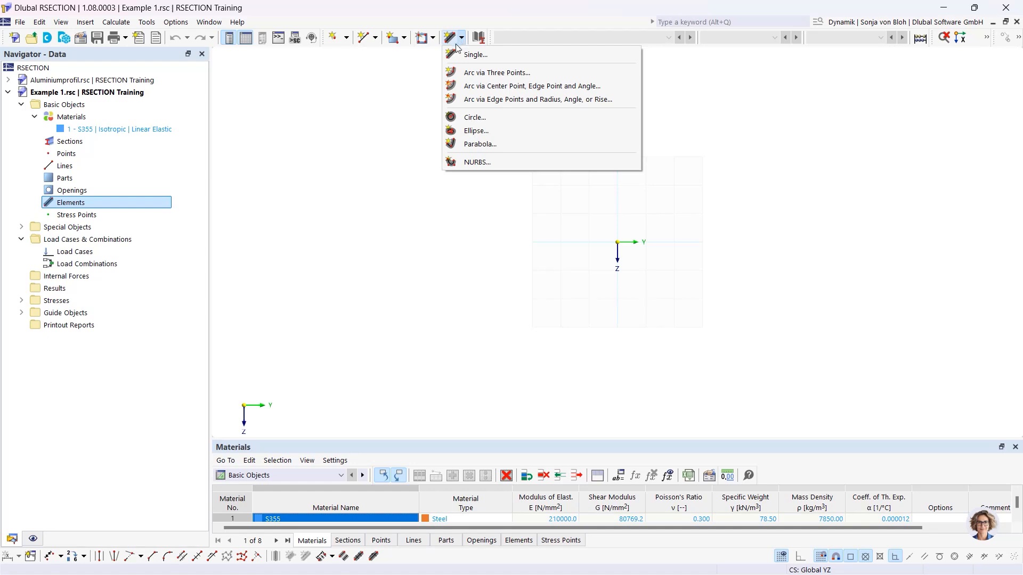
pyautogui.click(471, 56)
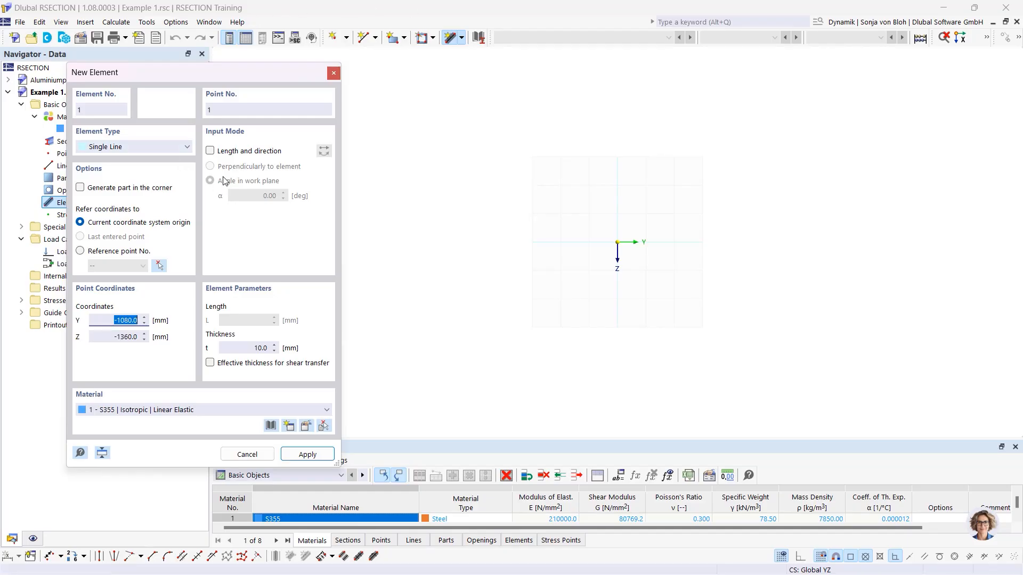
pyautogui.click(211, 151)
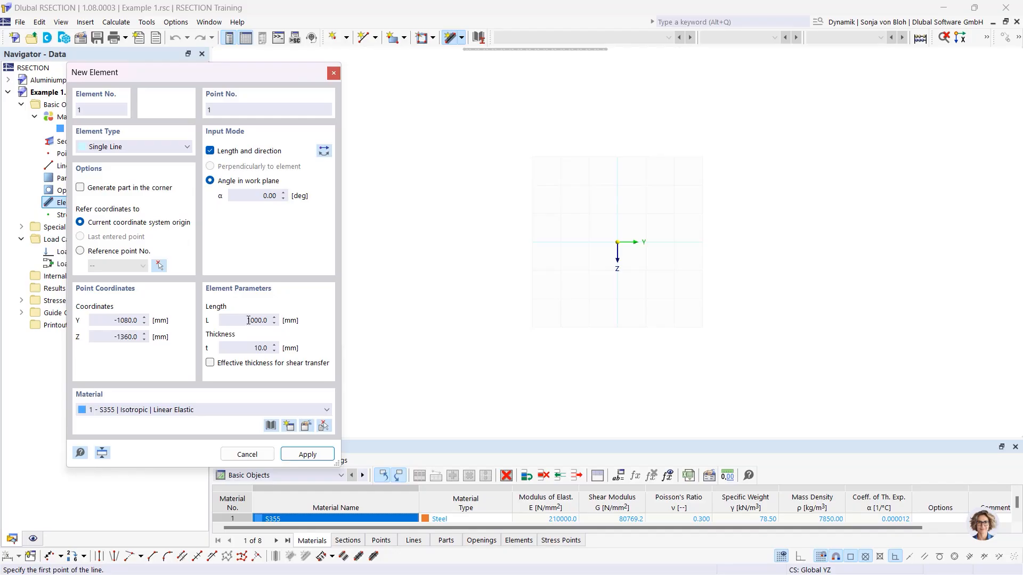
pyautogui.moveTo(246, 321); pyautogui.dragTo(319, 328)
pyautogui.write('150')
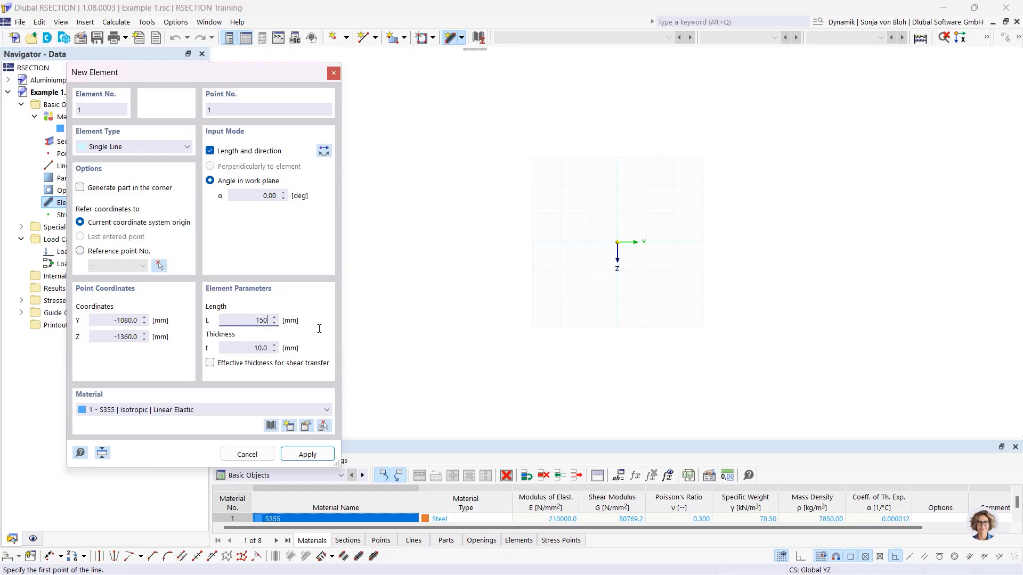
pyautogui.press('Tab')
pyautogui.write('10,7')
pyautogui.press('Return')
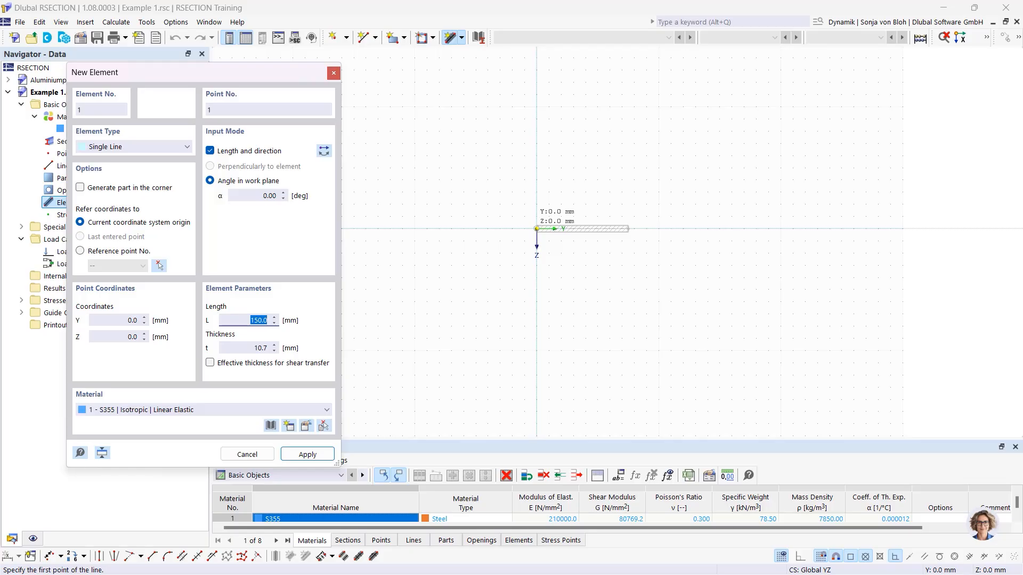
pyautogui.click(536, 228)
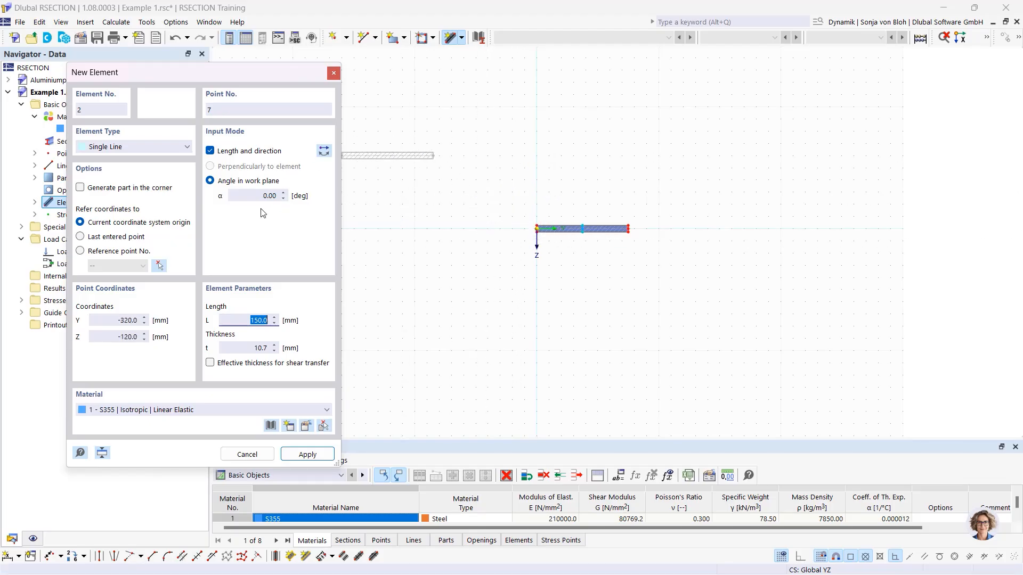
# Step: Create a vertical single-line web element upward from the flange's midpoint at 90°, with reversed direction, 289.3 mm length and 7.1 mm thickness
pyautogui.click(255, 196)
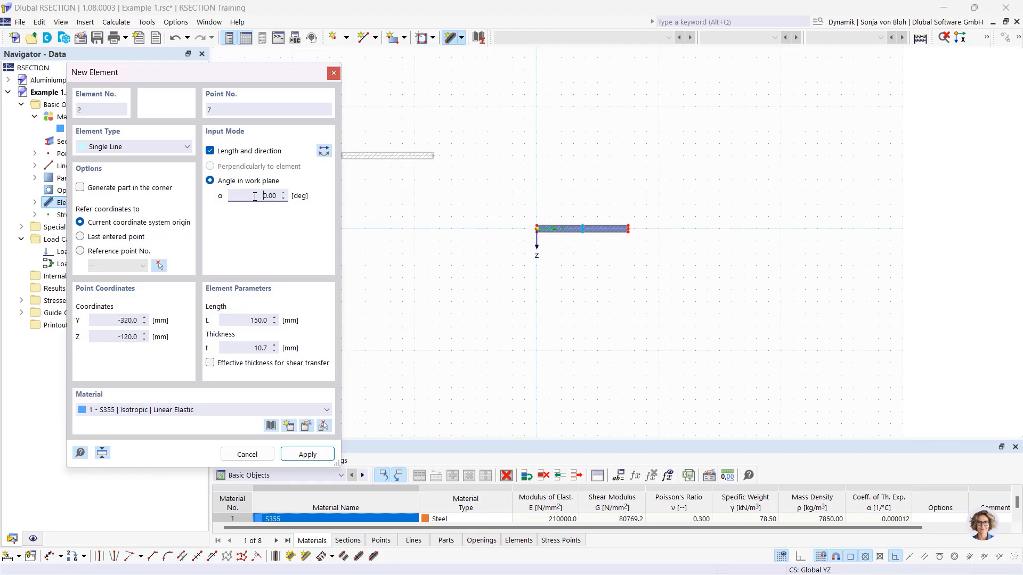
pyautogui.click(323, 153)
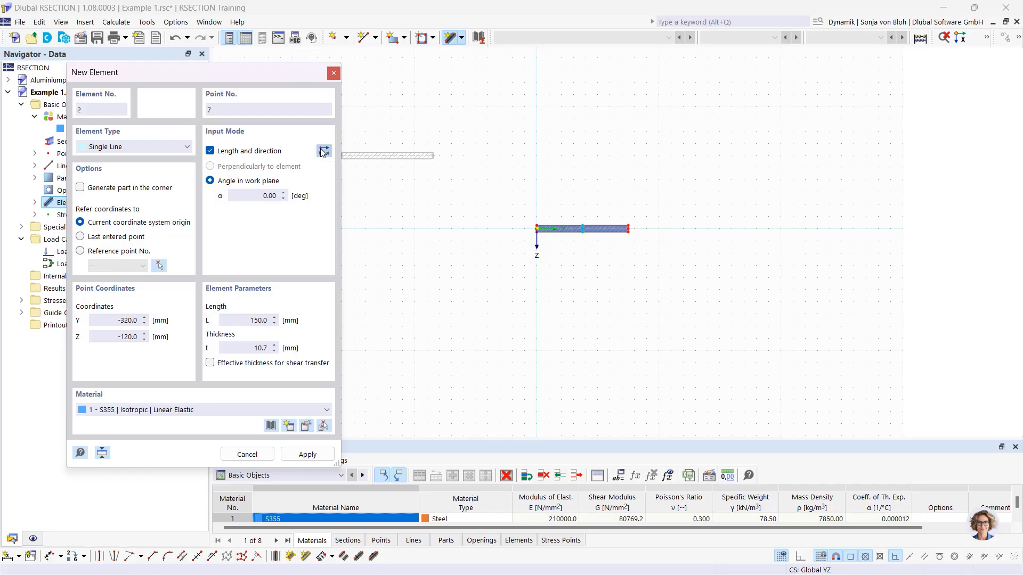
pyautogui.doubleClick(258, 195)
pyautogui.write('90')
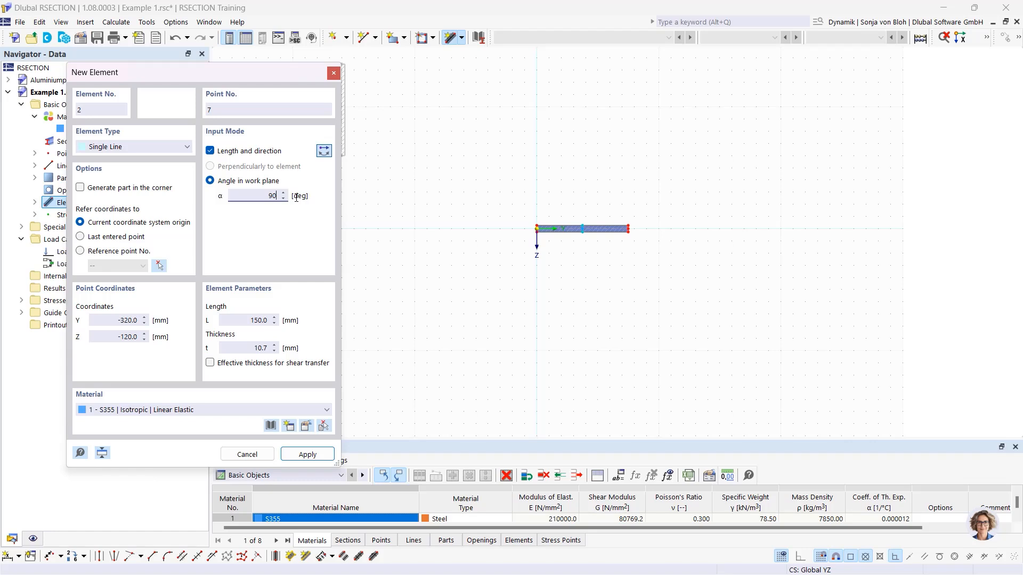
pyautogui.doubleClick(233, 320)
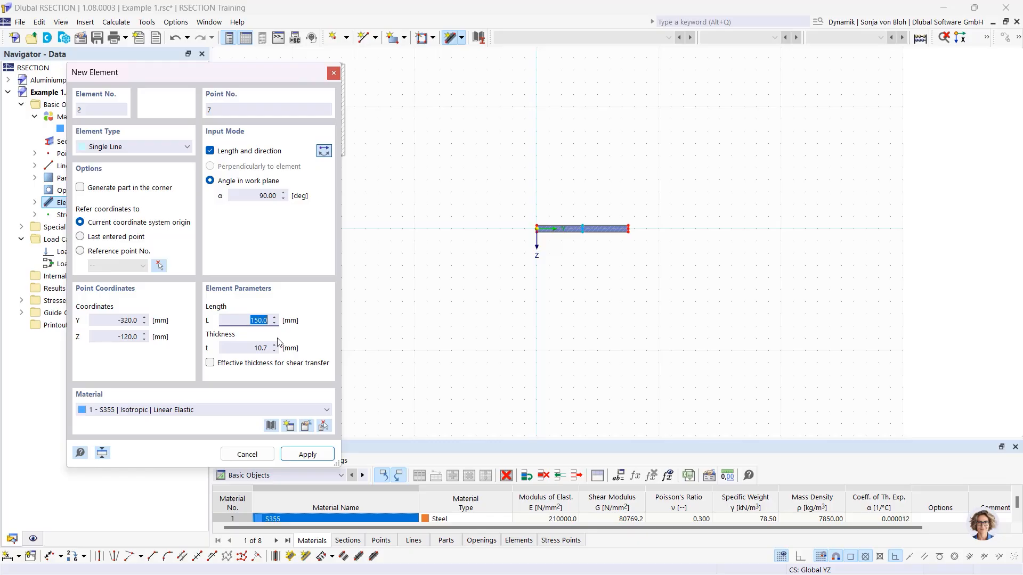
pyautogui.write('289.3')
pyautogui.doubleClick(277, 352)
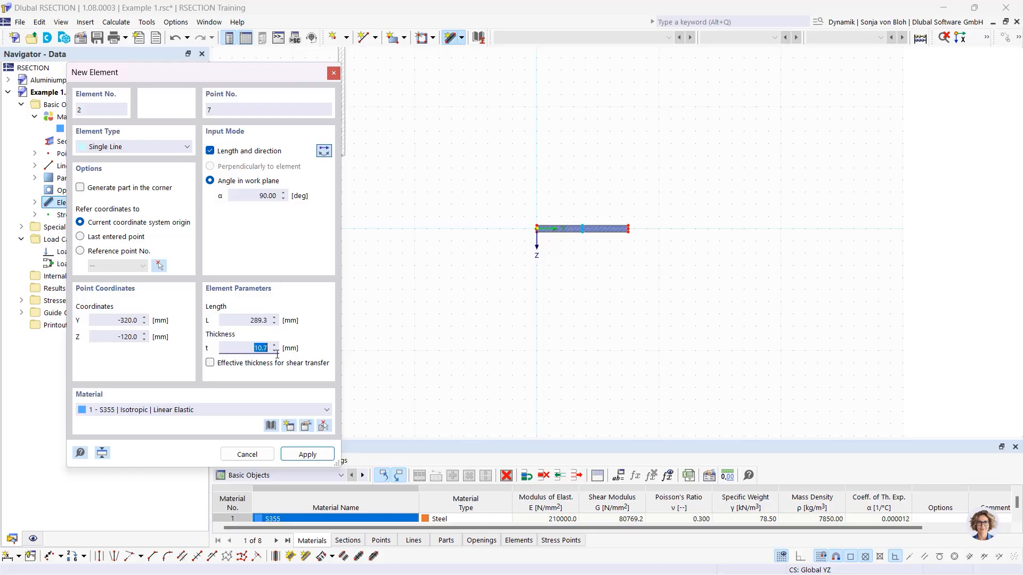
pyautogui.write('7,1')
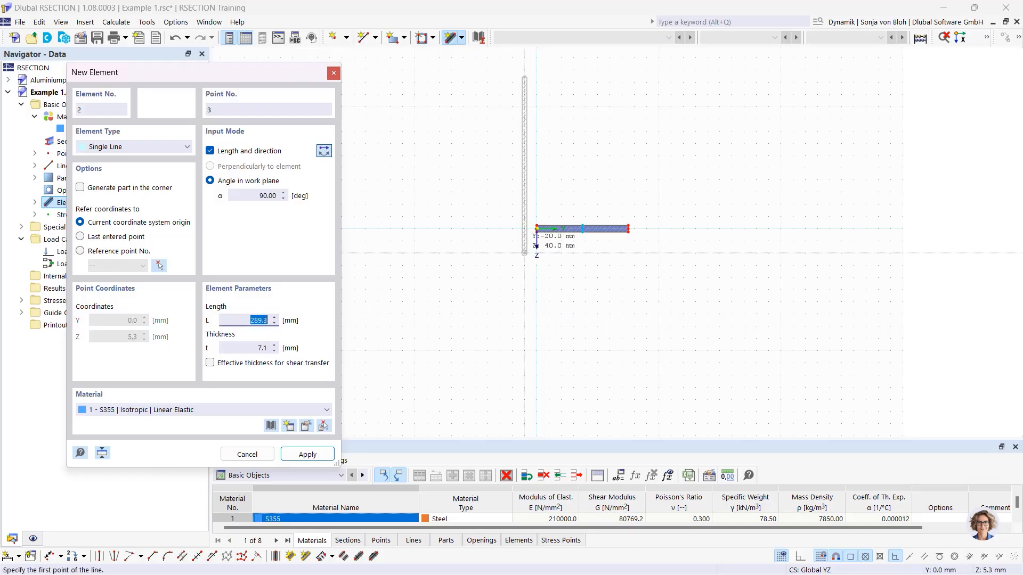
pyautogui.scroll(3, 555, 226)
pyautogui.scroll(2, 601, 231)
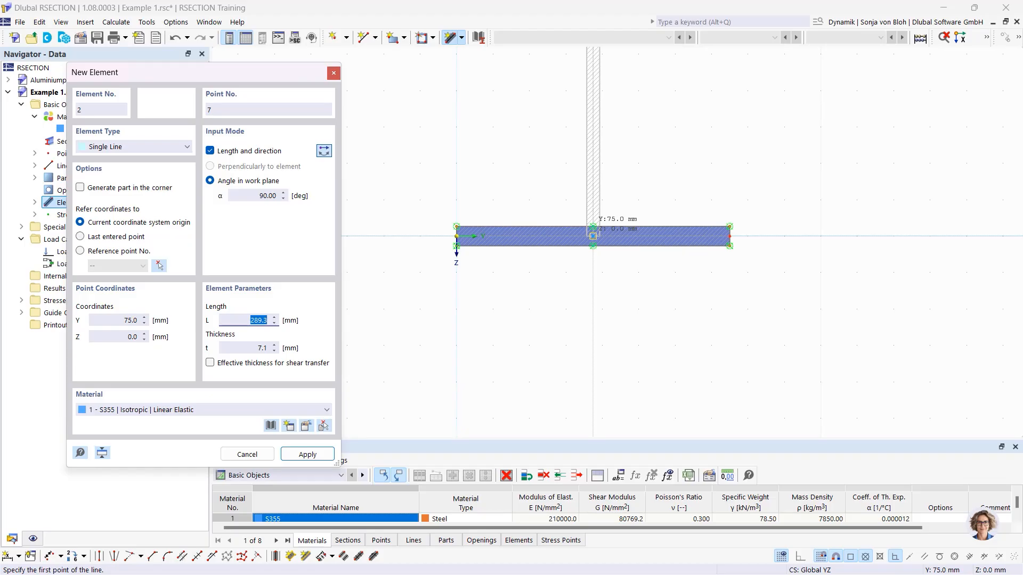
pyautogui.click(593, 236)
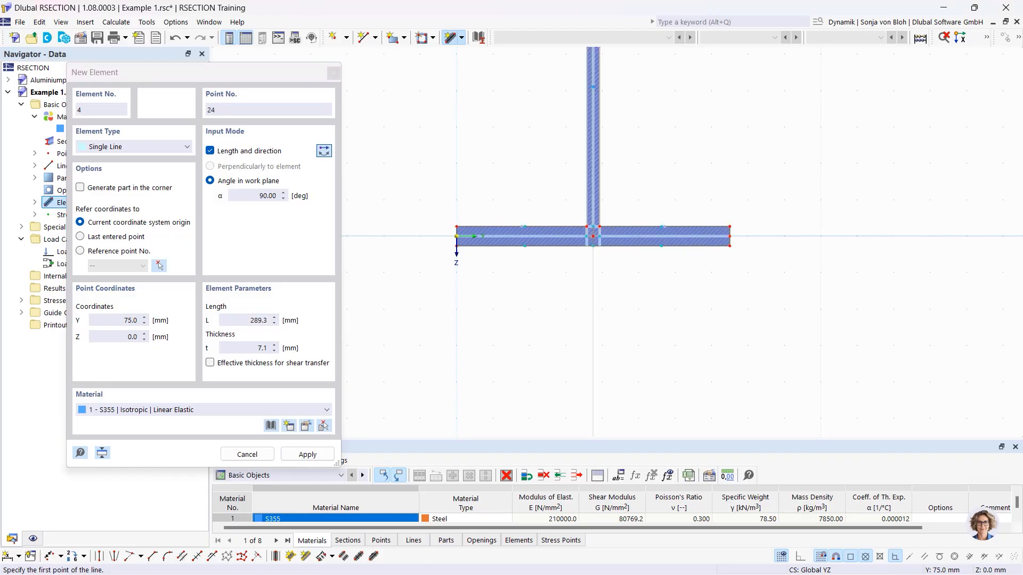
# Step: Create the left half of the top flange from the web's upper end at 0°, 75 mm long and 10.7 mm thick
pyautogui.scroll(-3, 593, 334)
pyautogui.moveTo(601, 271); pyautogui.dragTo(601, 370, button='middle')
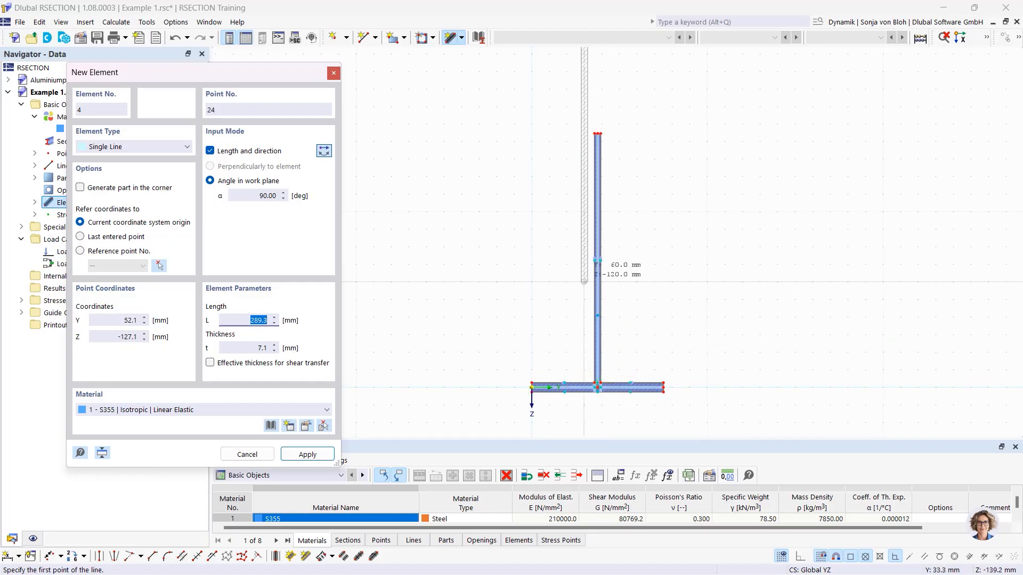
pyautogui.click(258, 197)
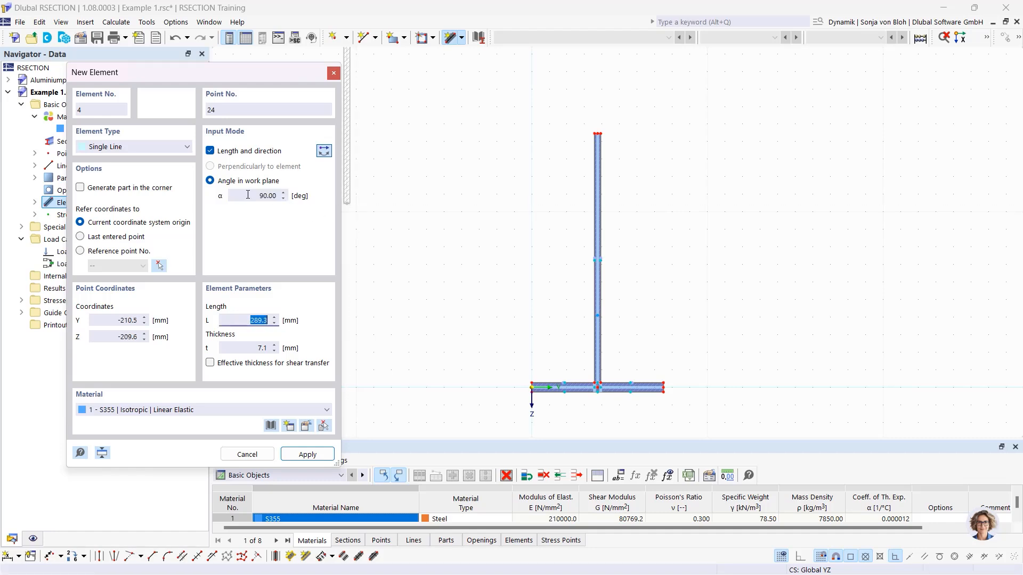
pyautogui.click(284, 196)
pyautogui.write('0')
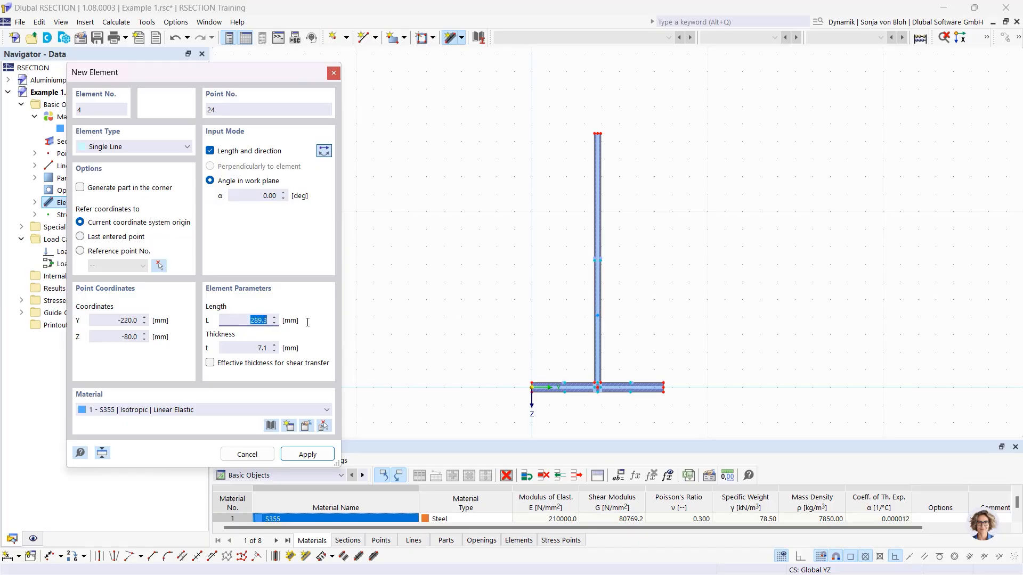
pyautogui.write('75')
pyautogui.press('Tab')
pyautogui.write('10,7')
pyautogui.press('Tab')
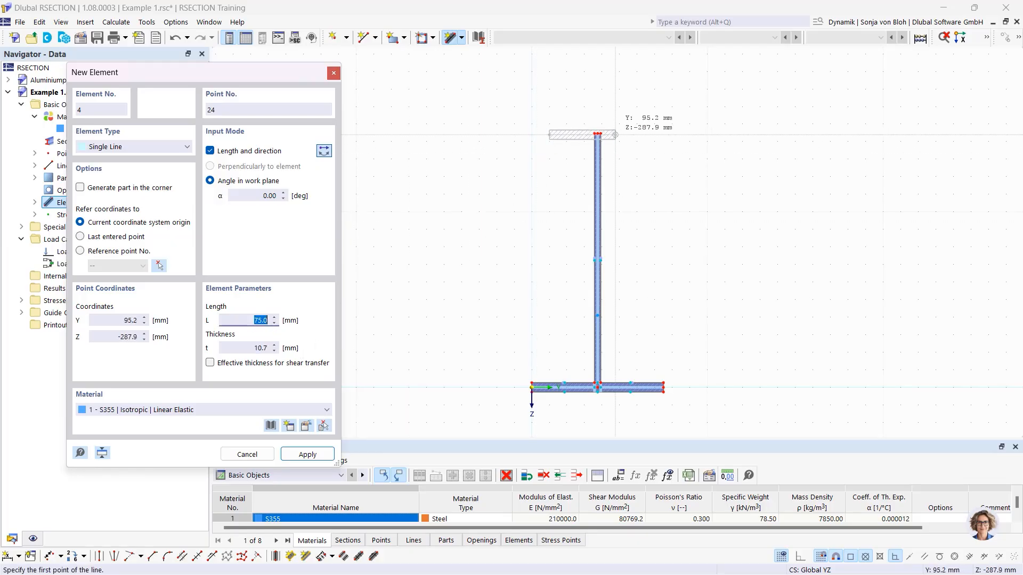
pyautogui.scroll(5, 588, 149)
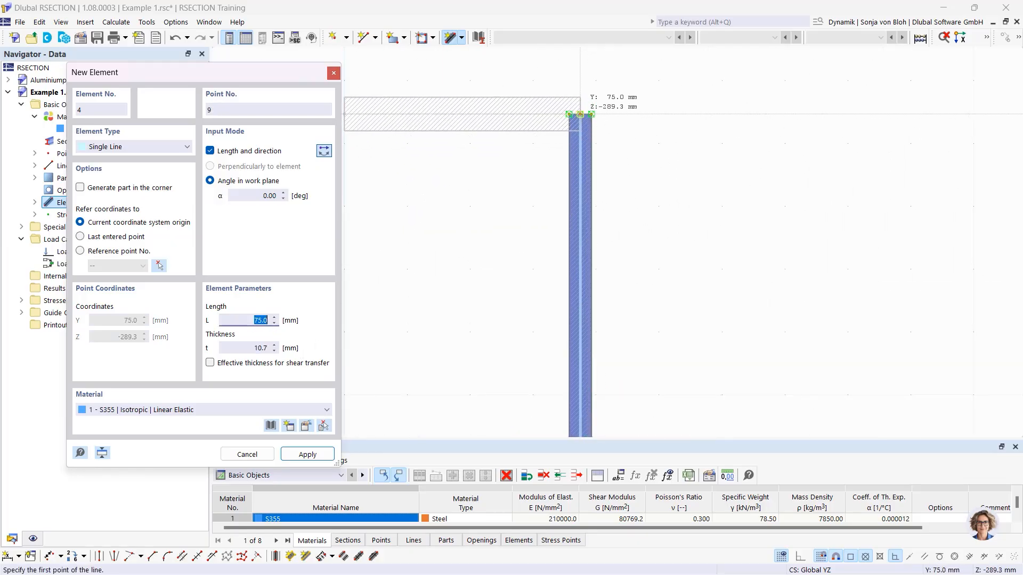
pyautogui.click(580, 114)
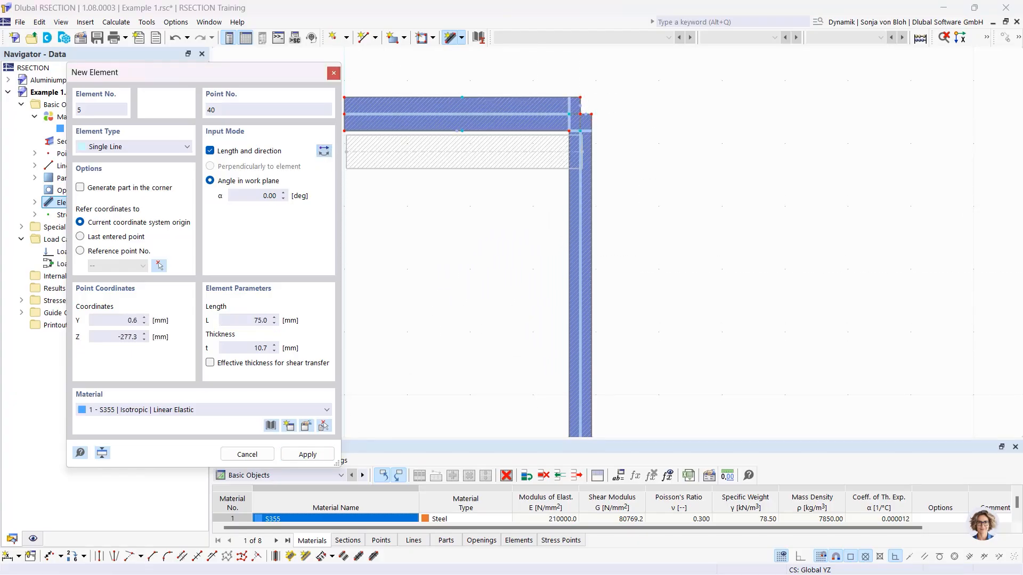
# Step: Create the right half of the top flange from the web's upper end by reversing the element direction, and finish element input
pyautogui.scroll(3, 605, 122)
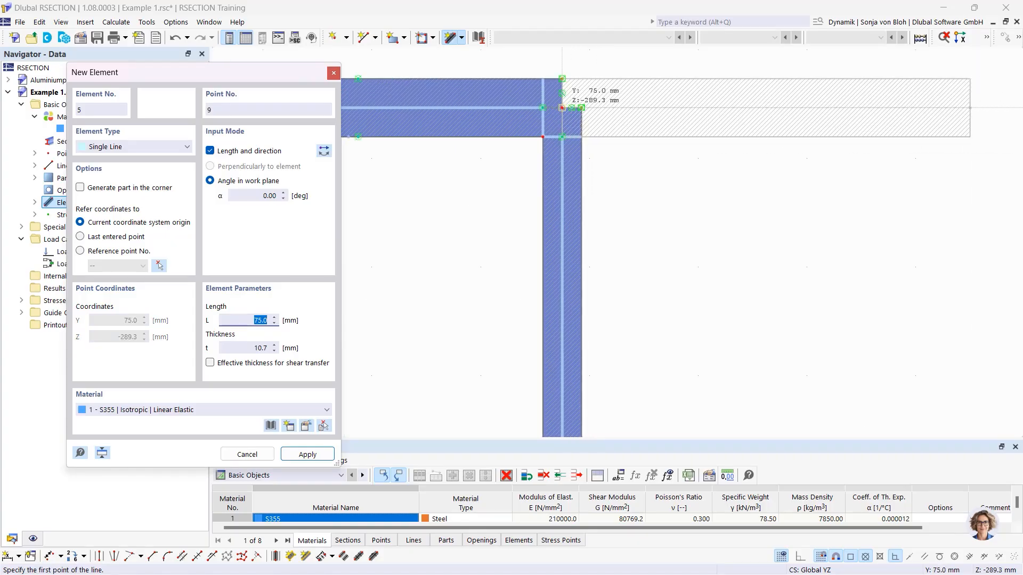
pyautogui.click(562, 108)
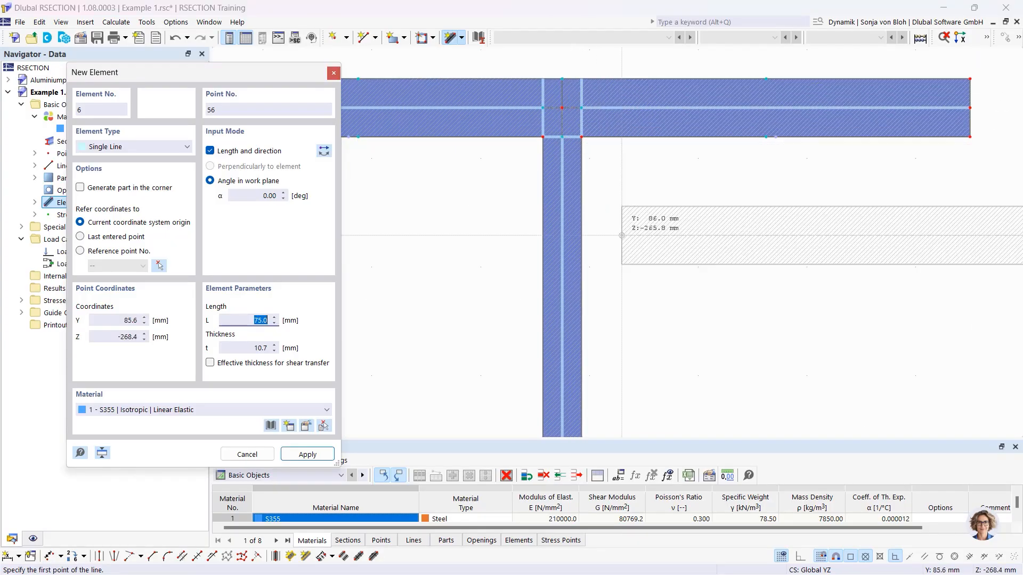
pyautogui.scroll(-2, 633, 264)
pyautogui.scroll(-3, 633, 263)
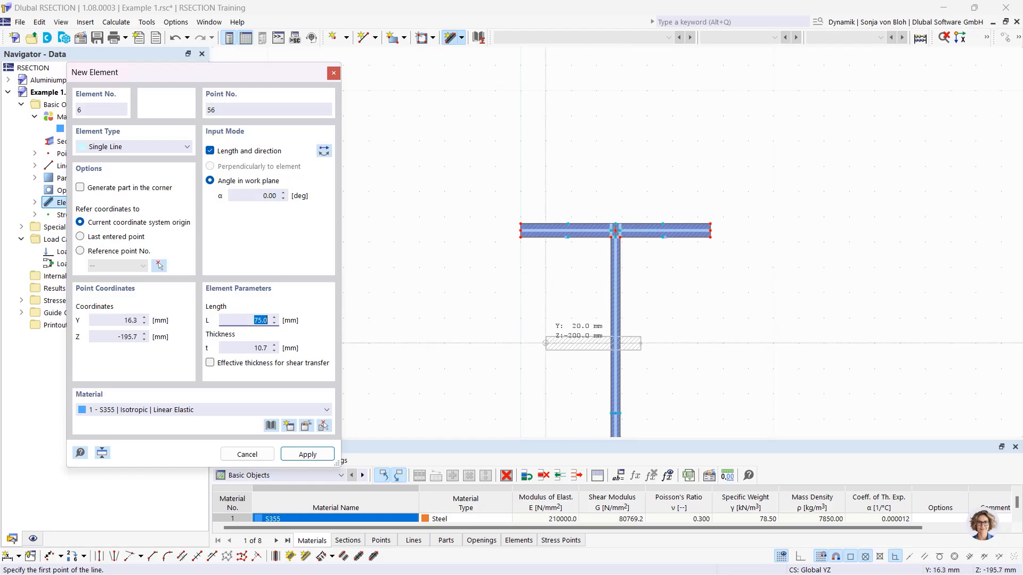
pyautogui.moveTo(549, 339); pyautogui.dragTo(529, 160, button='middle')
pyautogui.scroll(-2, 528, 159)
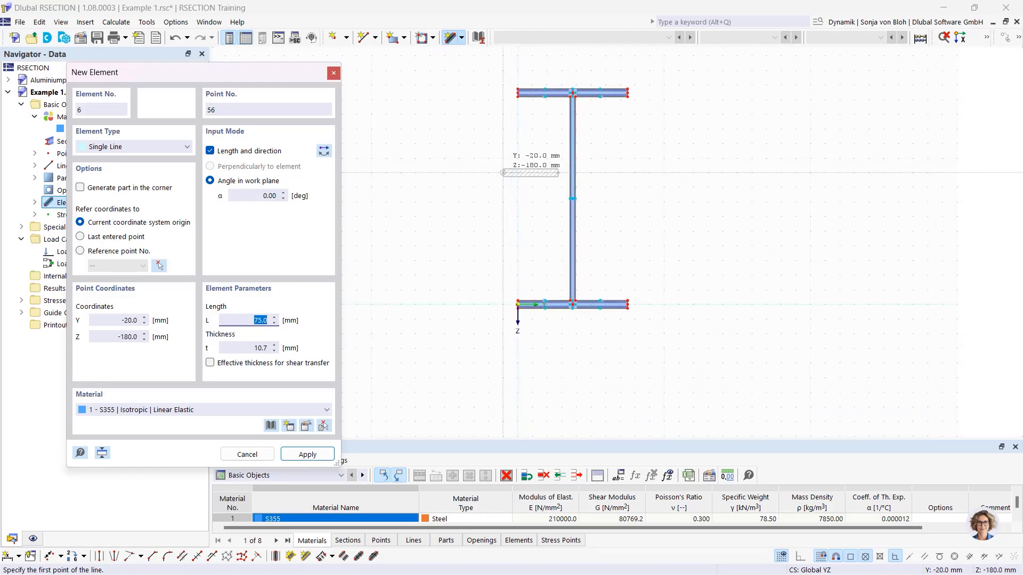
pyautogui.press('Escape')
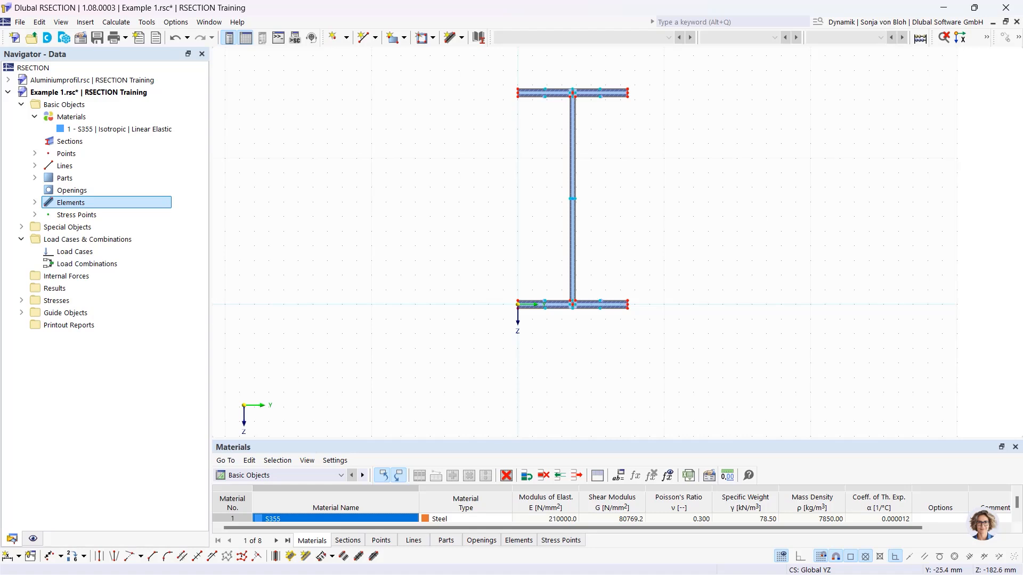
# Step: Create a round corner with a 15 mm radius between the top flange's lower left edge and the web's left edge
pyautogui.click(168, 557)
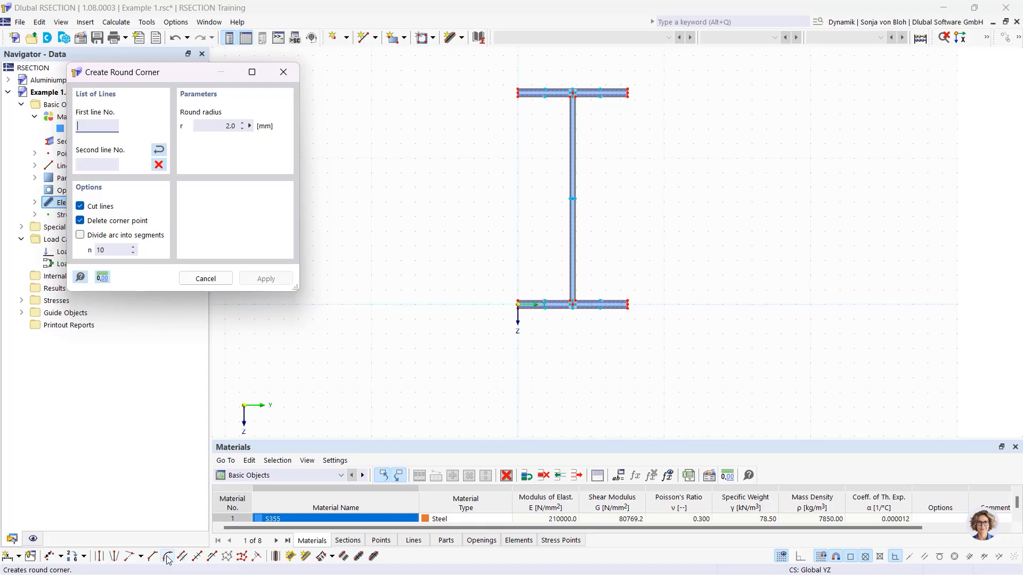
pyautogui.moveTo(183, 72); pyautogui.dragTo(265, 79)
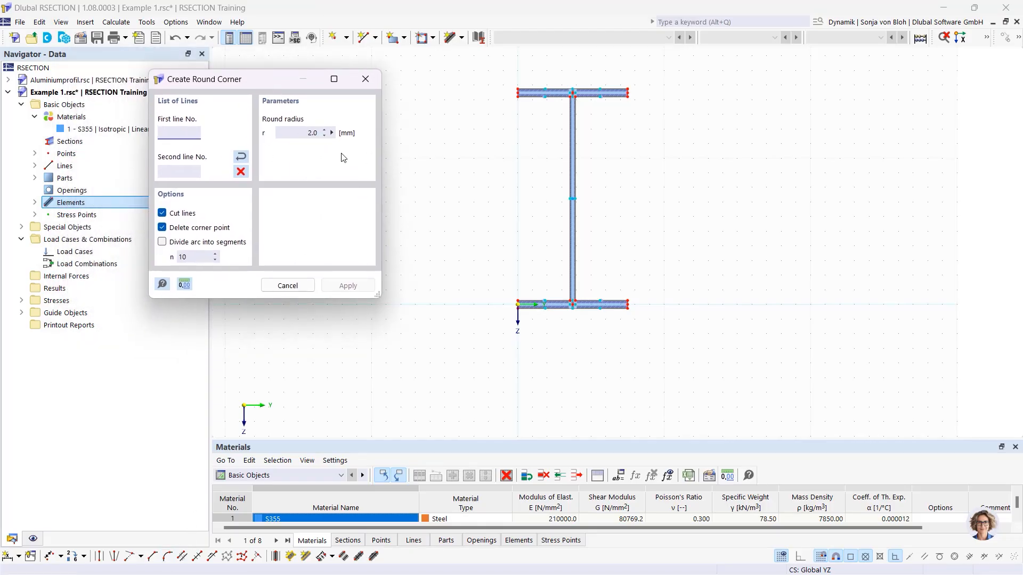
pyautogui.click(313, 133)
pyautogui.doubleClick(313, 133)
pyautogui.write('15')
pyautogui.scroll(3, 521, 101)
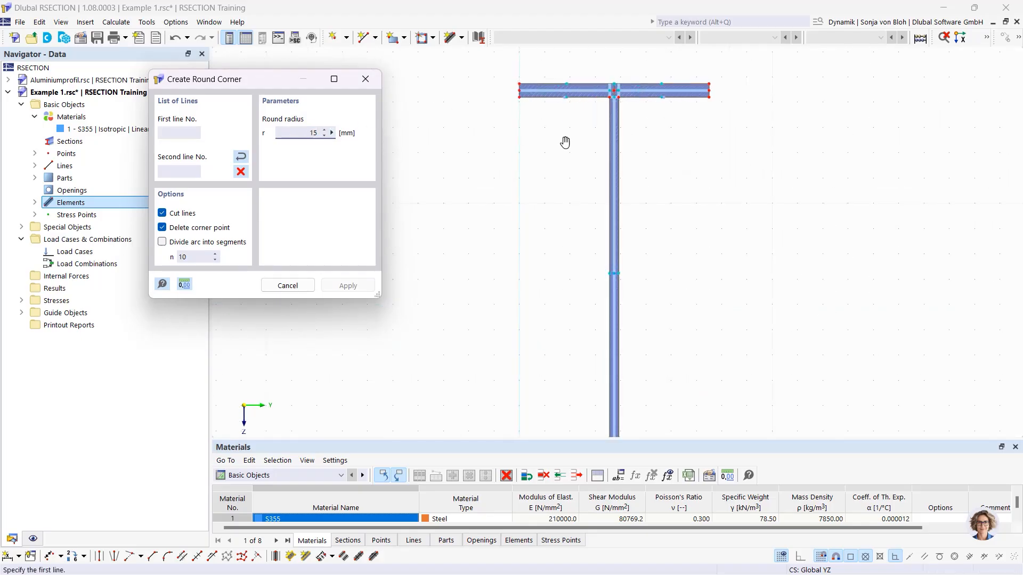
pyautogui.moveTo(565, 142); pyautogui.dragTo(543, 219, button='middle')
pyautogui.scroll(2, 555, 205)
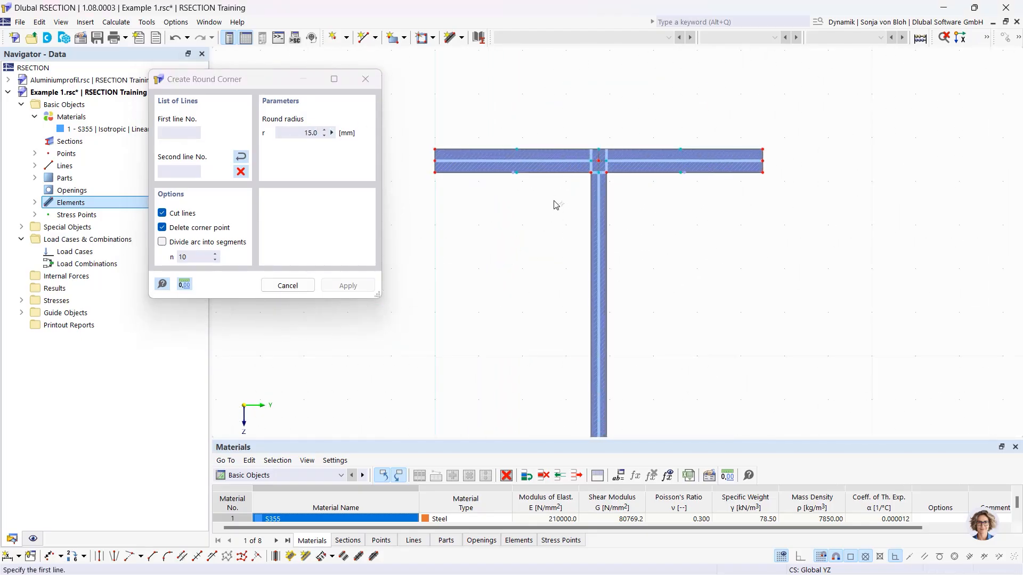
pyautogui.click(554, 170)
pyautogui.click(591, 251)
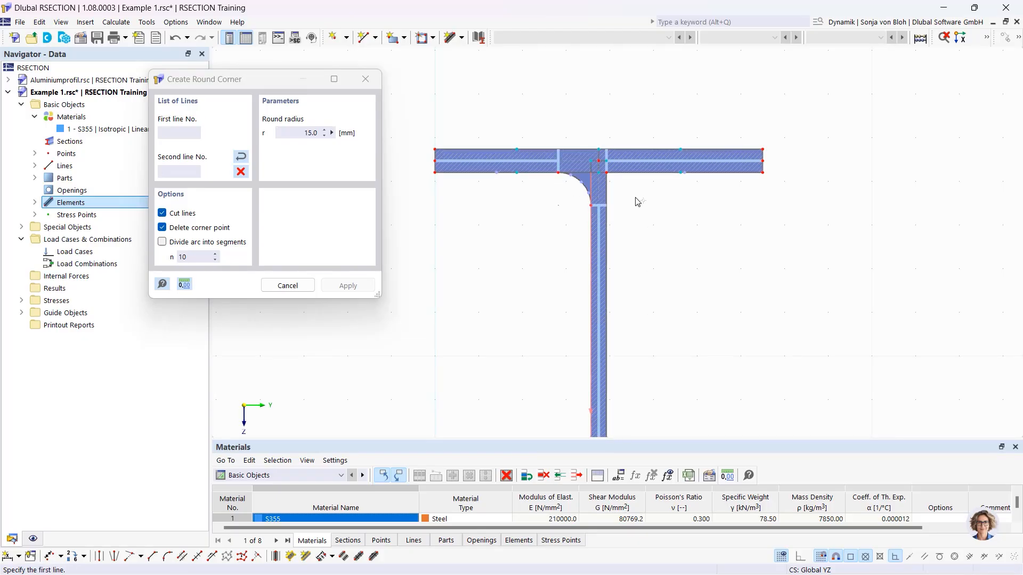
# Step: Round the corner between the top flange's lower right edge and the web's right edge with the same radius
pyautogui.click(647, 171)
pyautogui.click(606, 199)
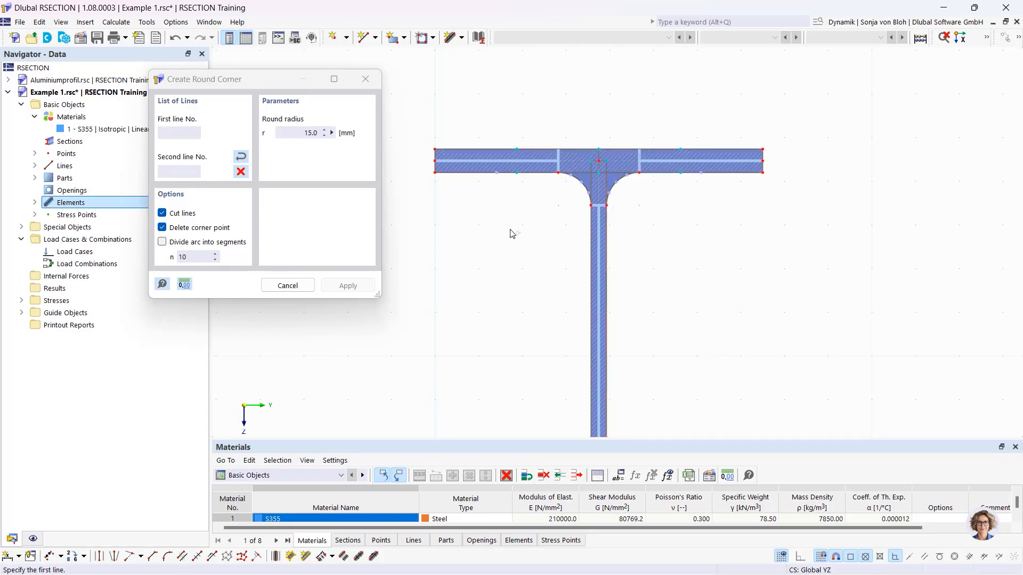
pyautogui.press('Escape')
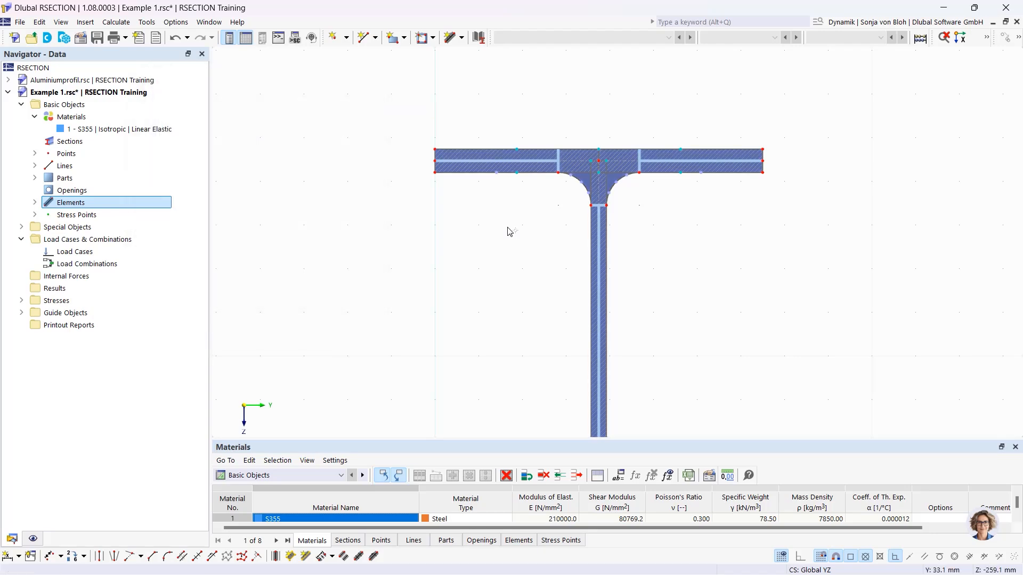
# Step: Create an Edge and Angle corner between the bottom flange's upper left edge and the web's left edge, with L1 6*sqrt(2) mm and 45°
pyautogui.scroll(-3, 507, 230)
pyautogui.moveTo(483, 299); pyautogui.dragTo(459, 179, button='middle')
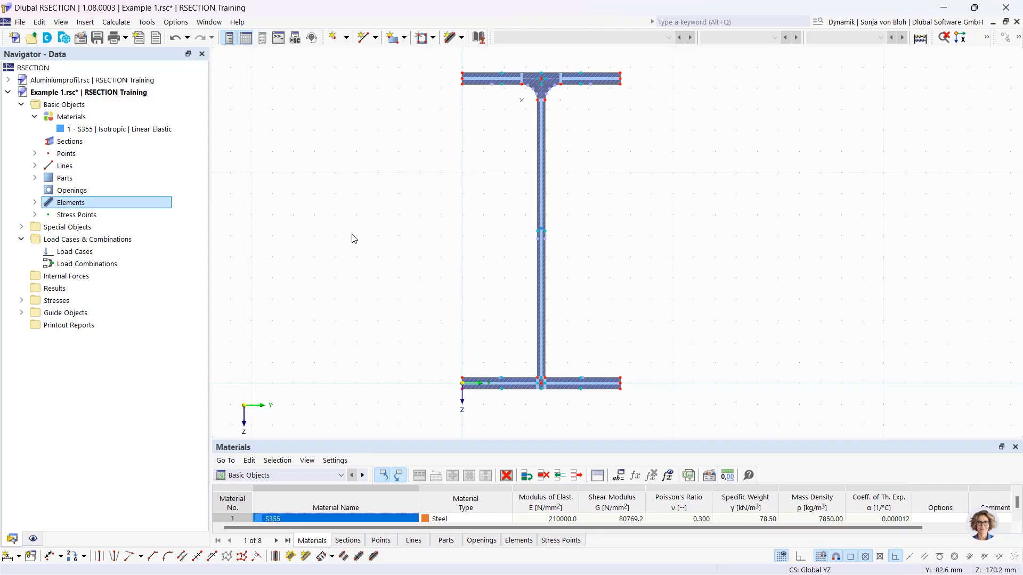
pyautogui.click(153, 557)
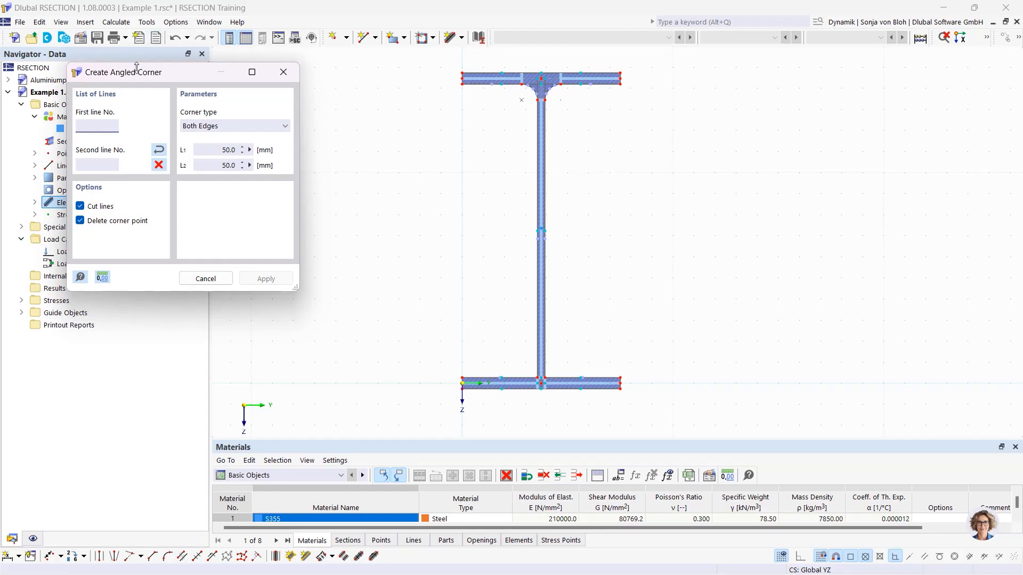
pyautogui.moveTo(138, 72); pyautogui.dragTo(208, 80)
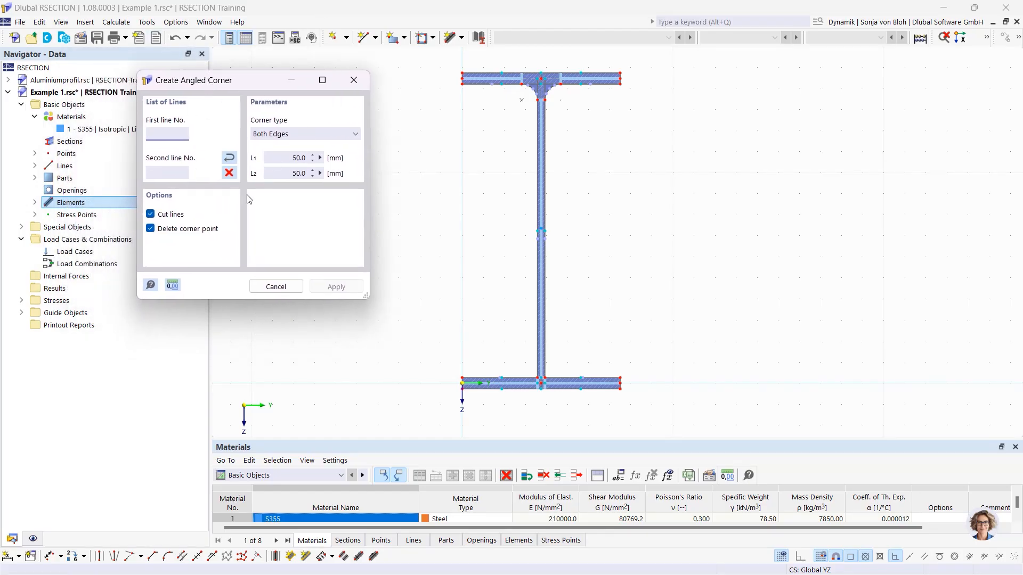
pyautogui.click(321, 135)
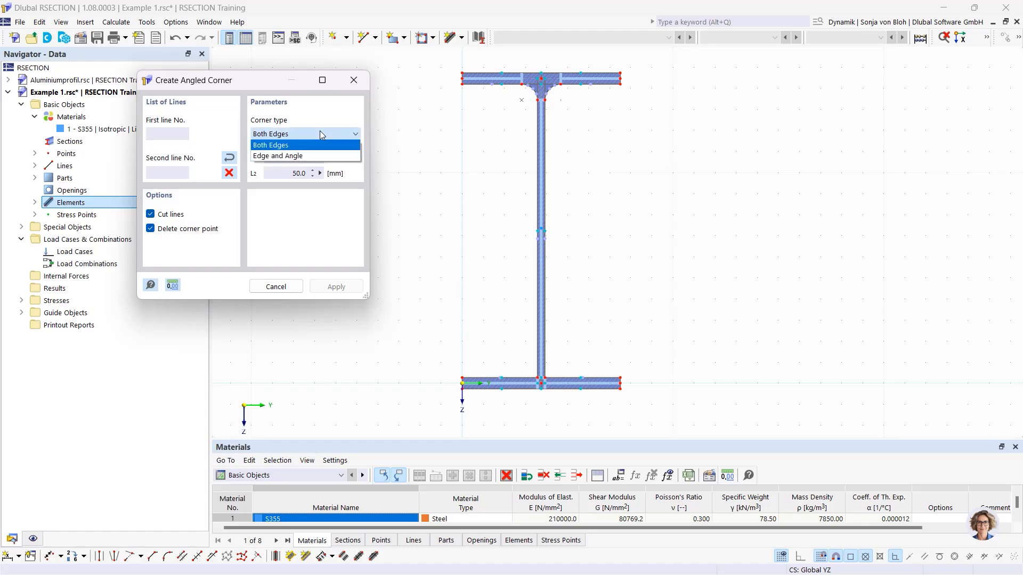
pyautogui.click(280, 157)
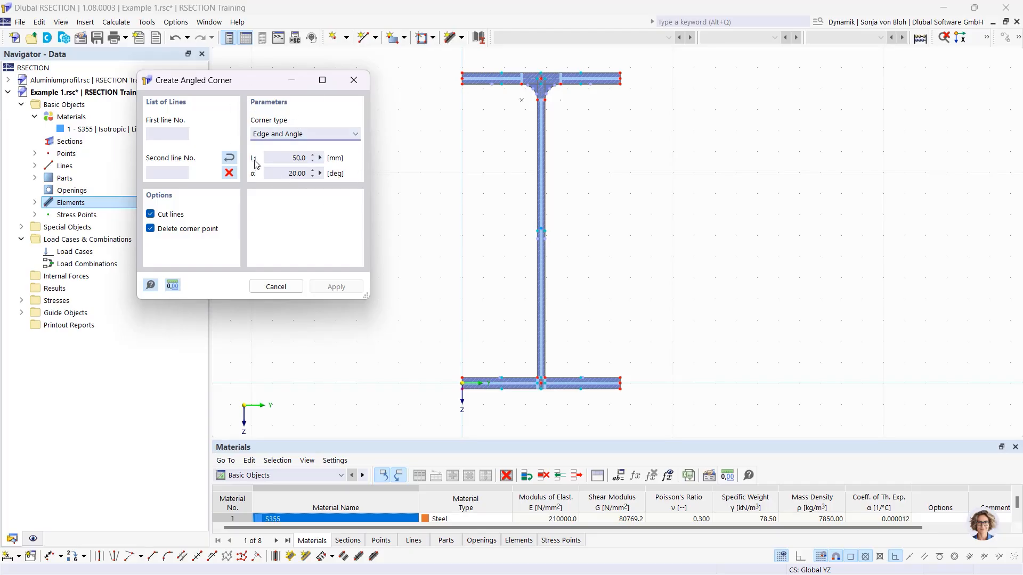
pyautogui.moveTo(281, 159); pyautogui.dragTo(327, 162)
pyautogui.write('6*sqrt(2)')
pyautogui.click(287, 174)
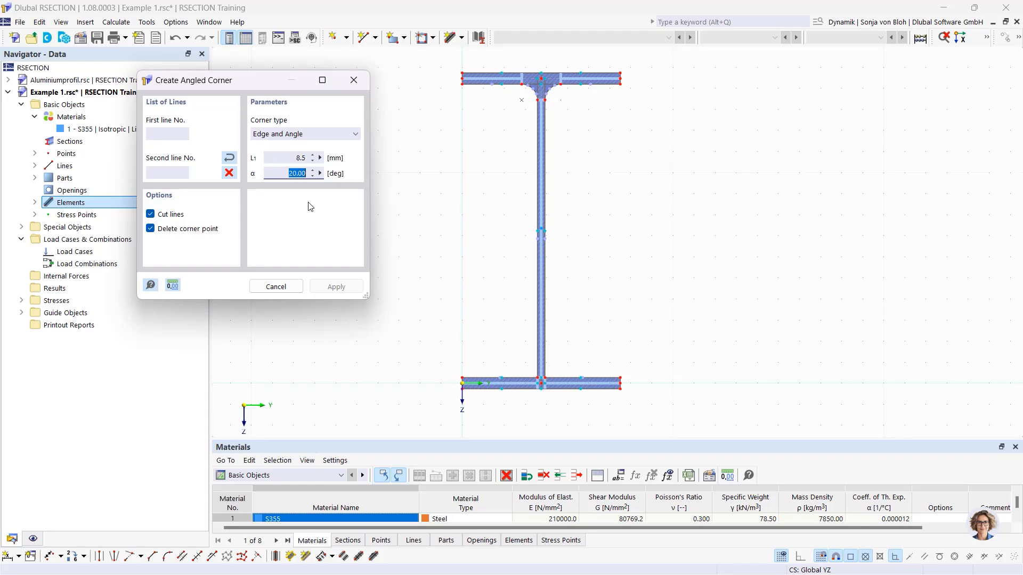
pyautogui.write('45')
pyautogui.scroll(1, 502, 372)
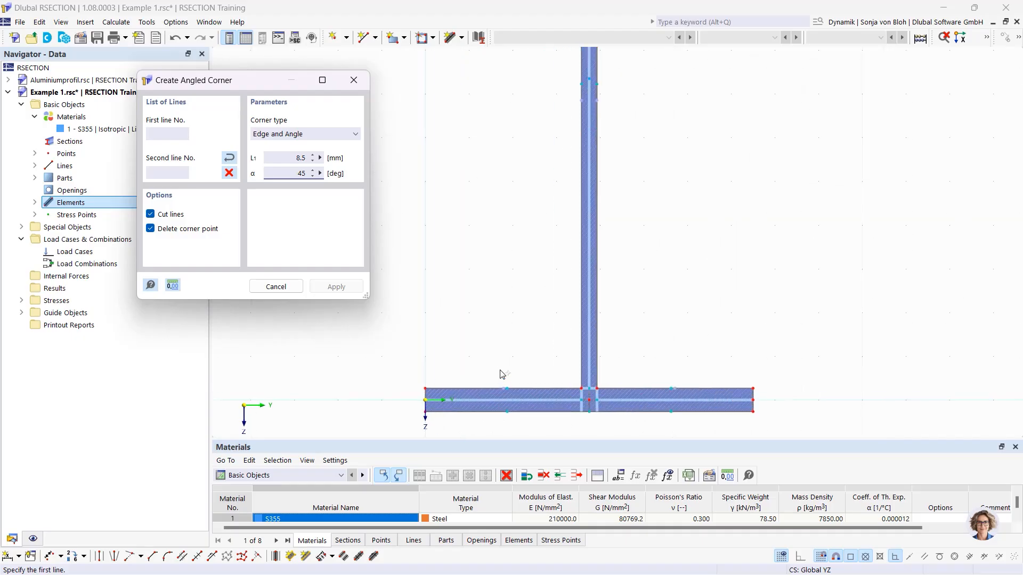
pyautogui.scroll(1, 534, 377)
pyautogui.click(532, 385)
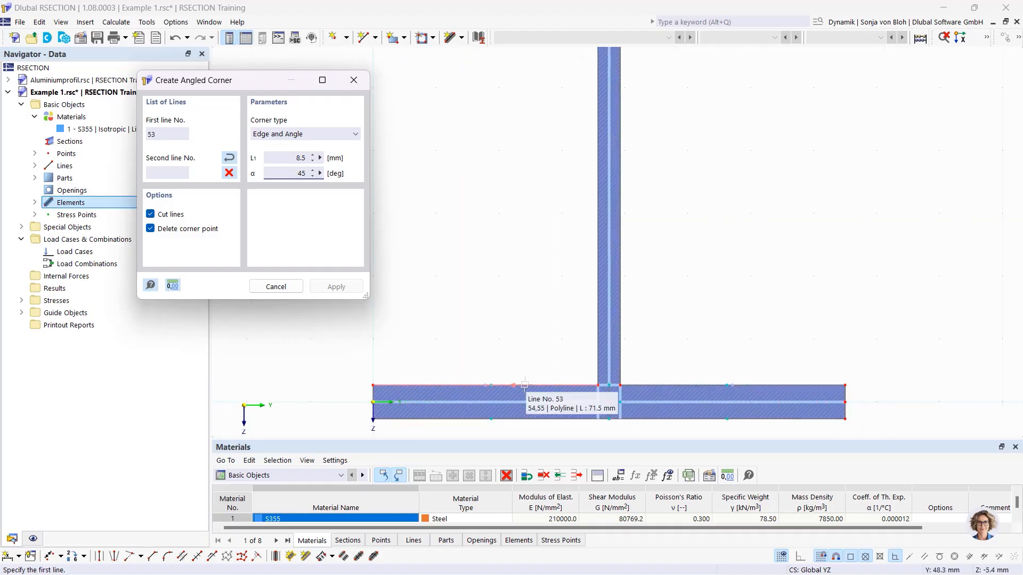
pyautogui.click(598, 338)
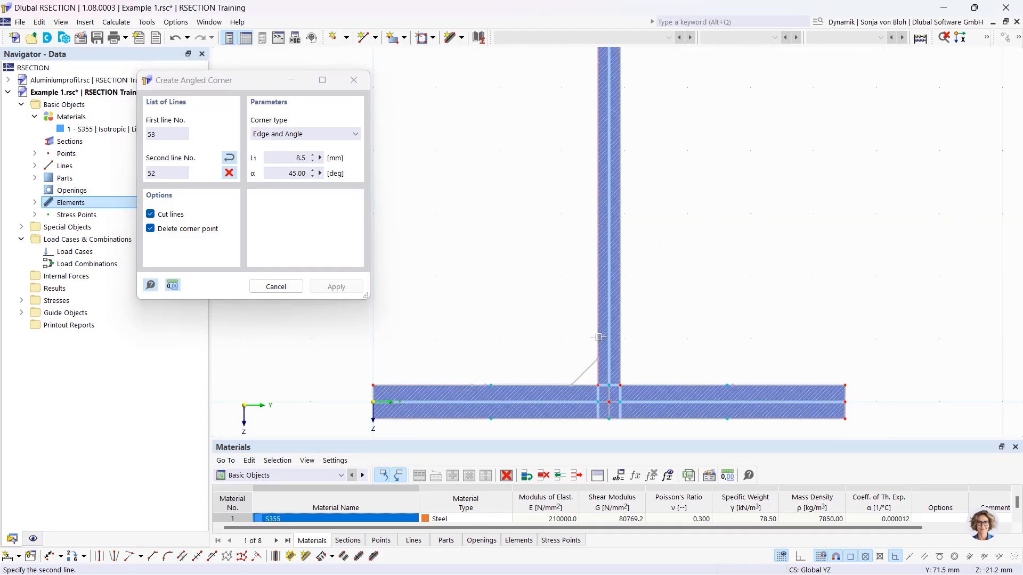
# Step: Create the matching Edge and Angle corner between the bottom flange's upper right edge and the web's right edge, and finish corner input
pyautogui.click(636, 385)
pyautogui.press('Escape')
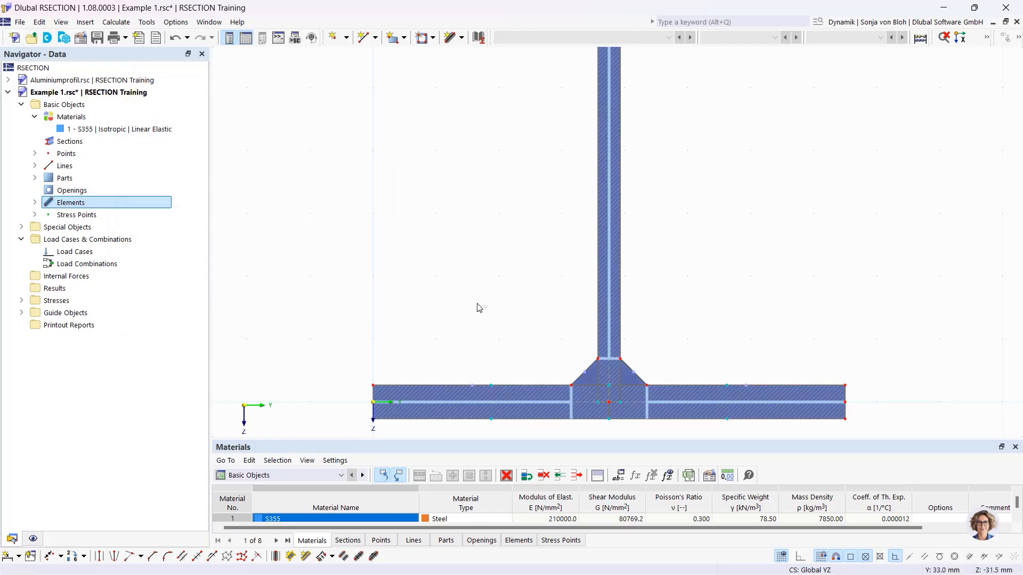
# Step: Examine how the top flange's left and right elements end at the rounded corners
pyautogui.scroll(-5, 477, 303)
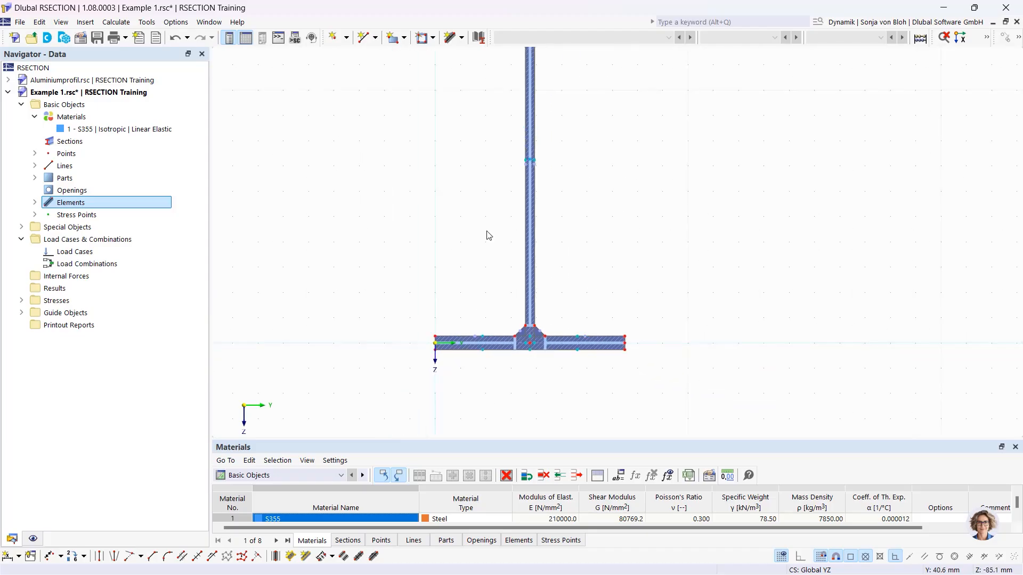
pyautogui.moveTo(487, 236); pyautogui.dragTo(498, 421, button='middle')
pyautogui.scroll(2, 520, 241)
pyautogui.scroll(3, 521, 245)
pyautogui.moveTo(518, 174); pyautogui.dragTo(538, 379, button='middle')
pyautogui.scroll(1, 511, 242)
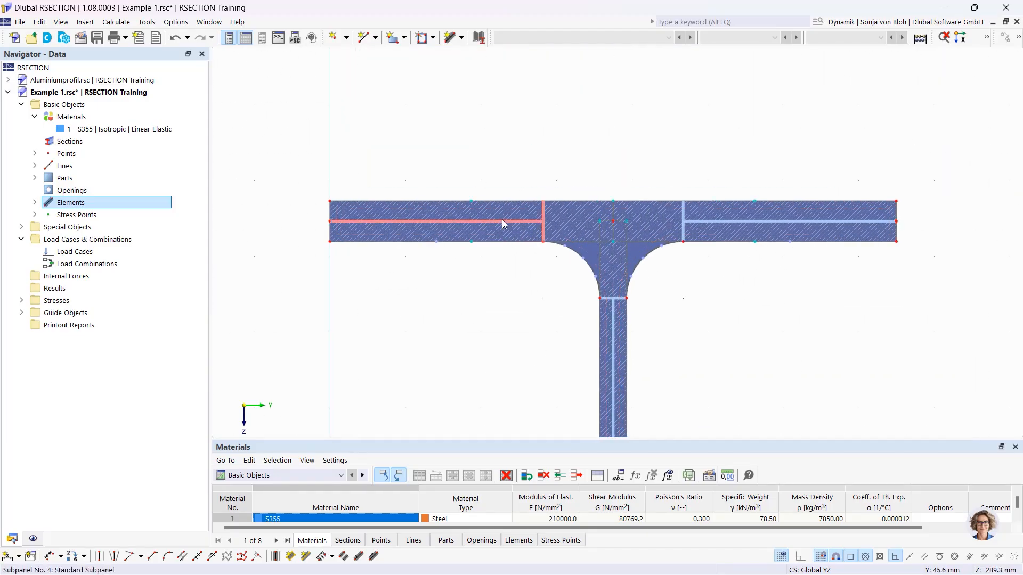
pyautogui.click(503, 220)
pyautogui.click(717, 222)
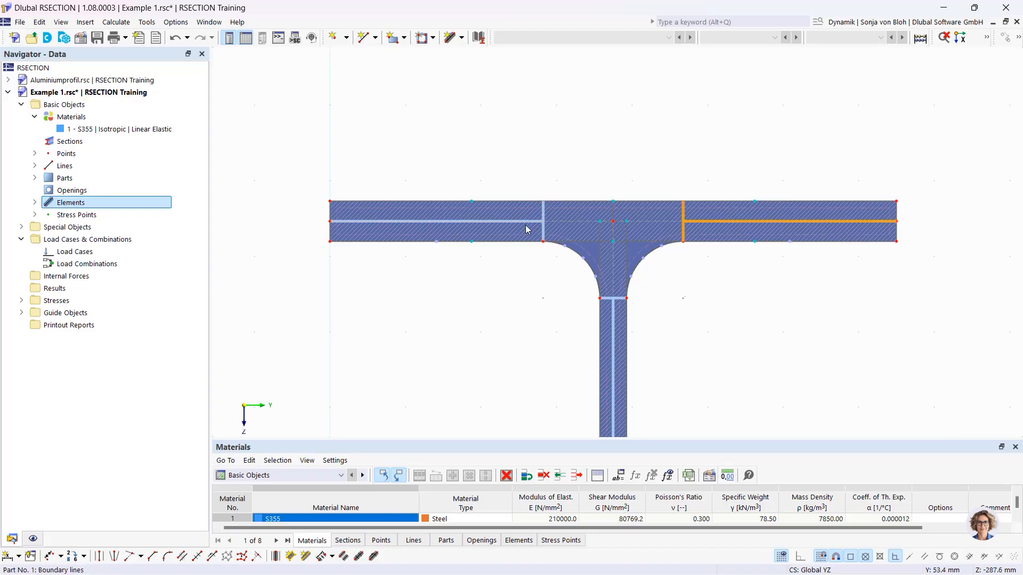
pyautogui.click(525, 220)
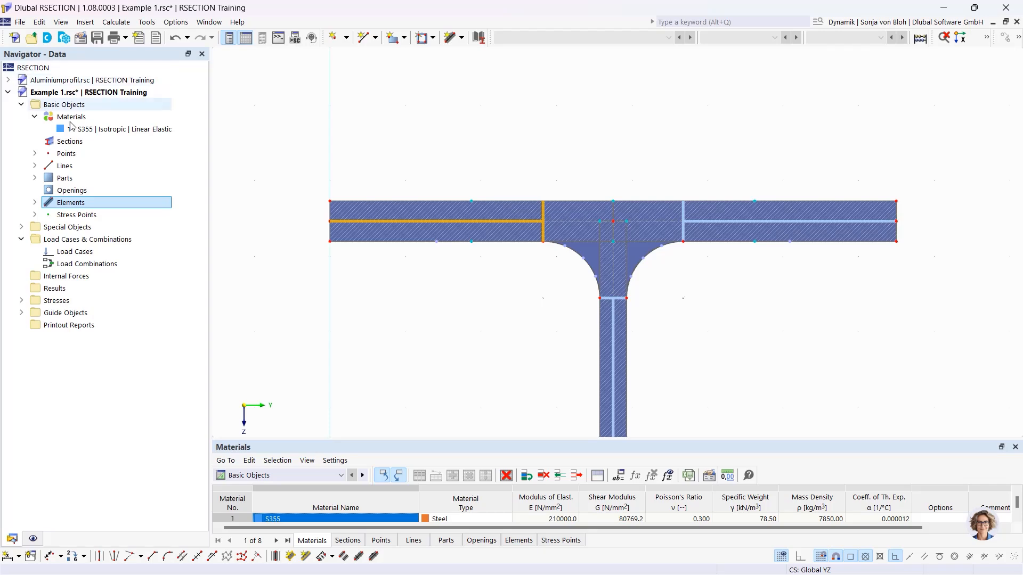
# Step: Create two permanent load cases, LC1 named N and LC2 named My
pyautogui.rightClick(73, 252)
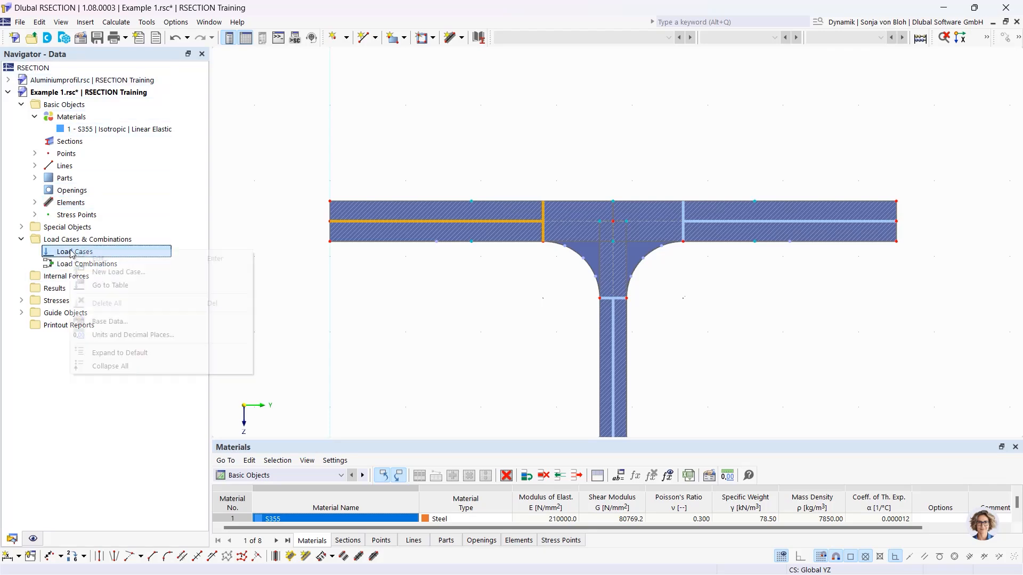
pyautogui.click(157, 206)
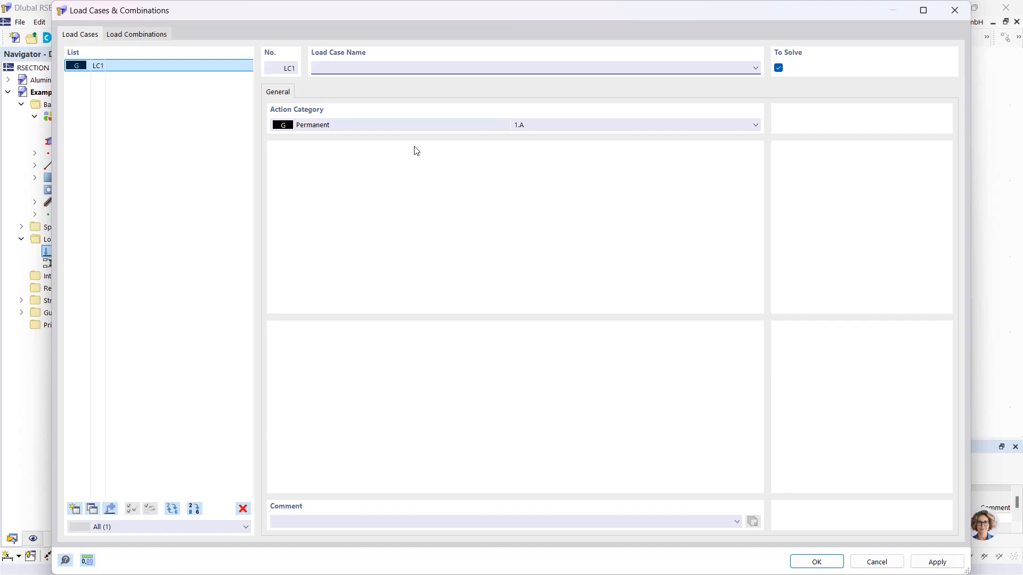
pyautogui.write('N')
pyautogui.click(75, 510)
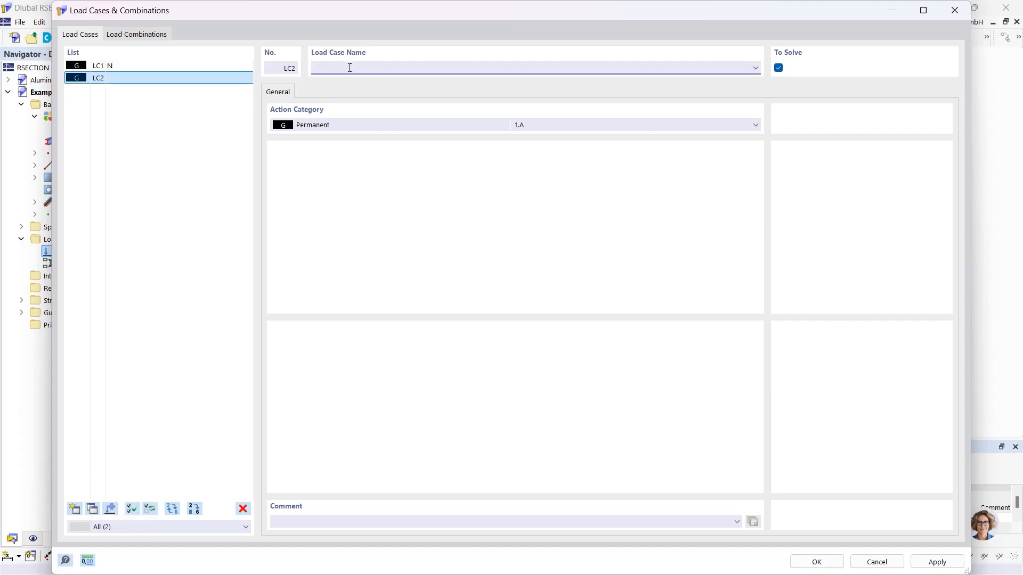
pyautogui.write('My')
# Step: Add a load combination of load cases LC1 and LC2, each with factor 1.00, and accept the load definitions
pyautogui.click(153, 35)
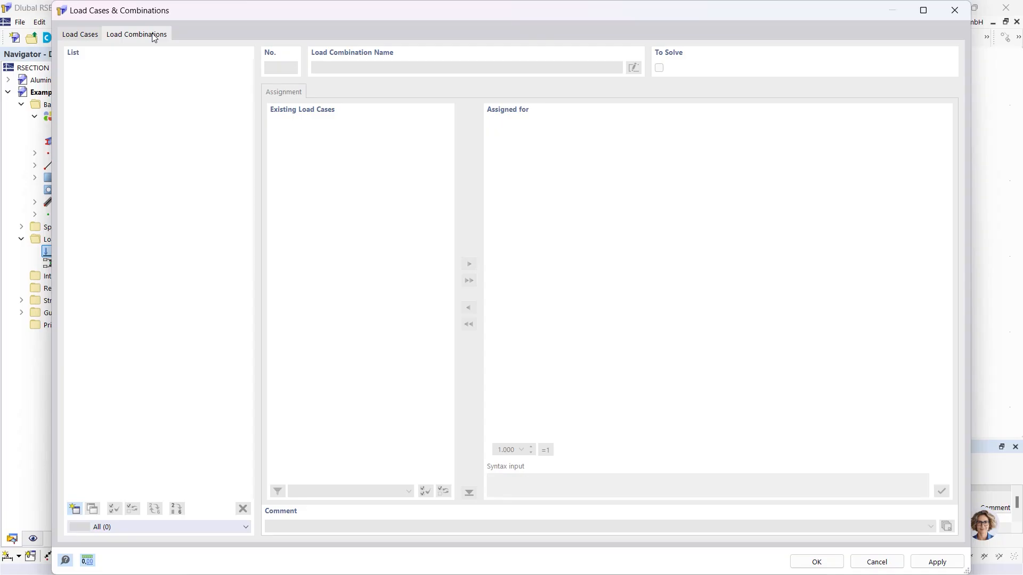
pyautogui.click(74, 509)
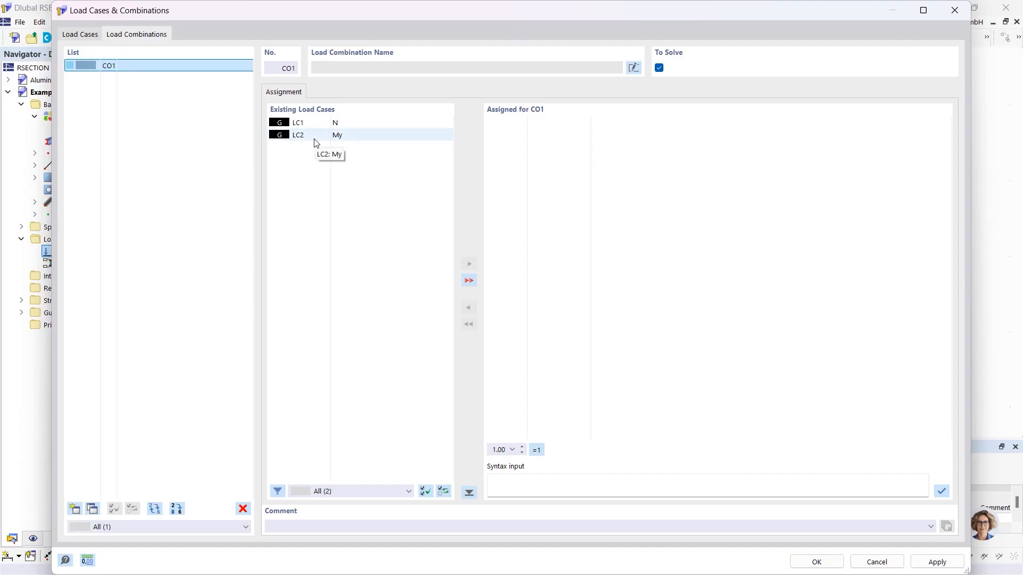
pyautogui.click(468, 281)
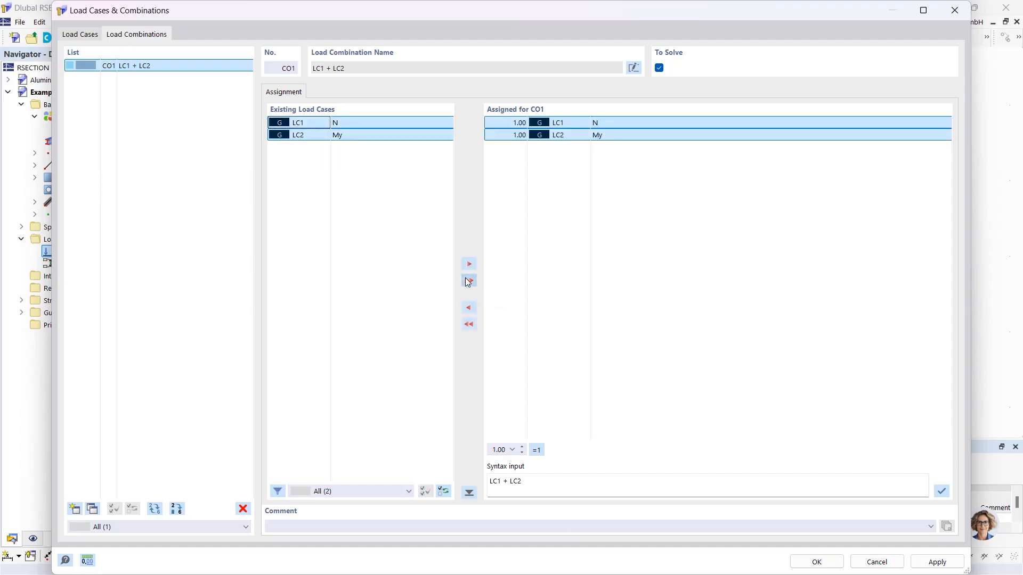
pyautogui.click(500, 123)
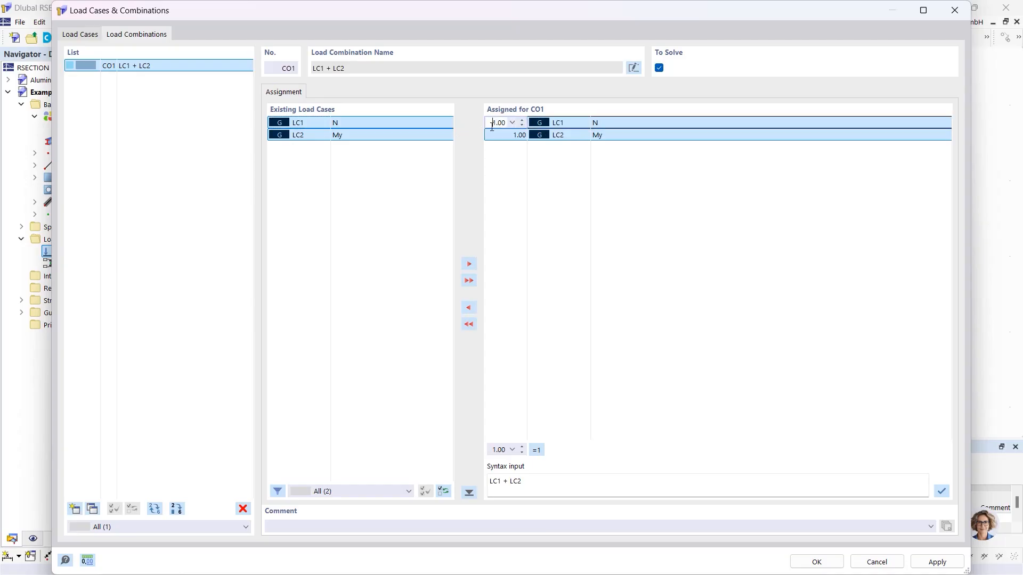
pyautogui.click(812, 562)
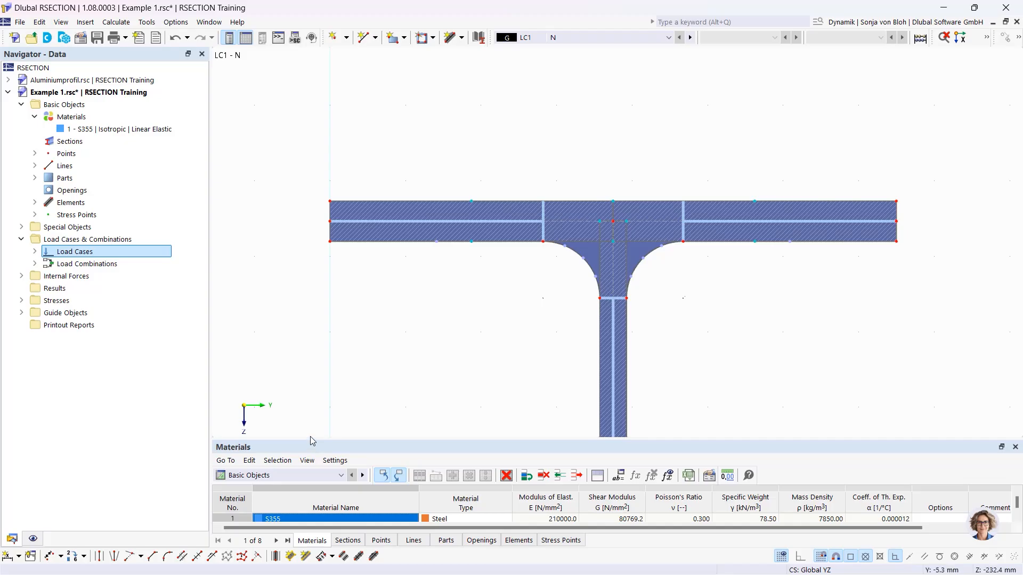
# Step: Show the Internal Forces input table in place of the basic objects table
pyautogui.moveTo(312, 440); pyautogui.dragTo(309, 322)
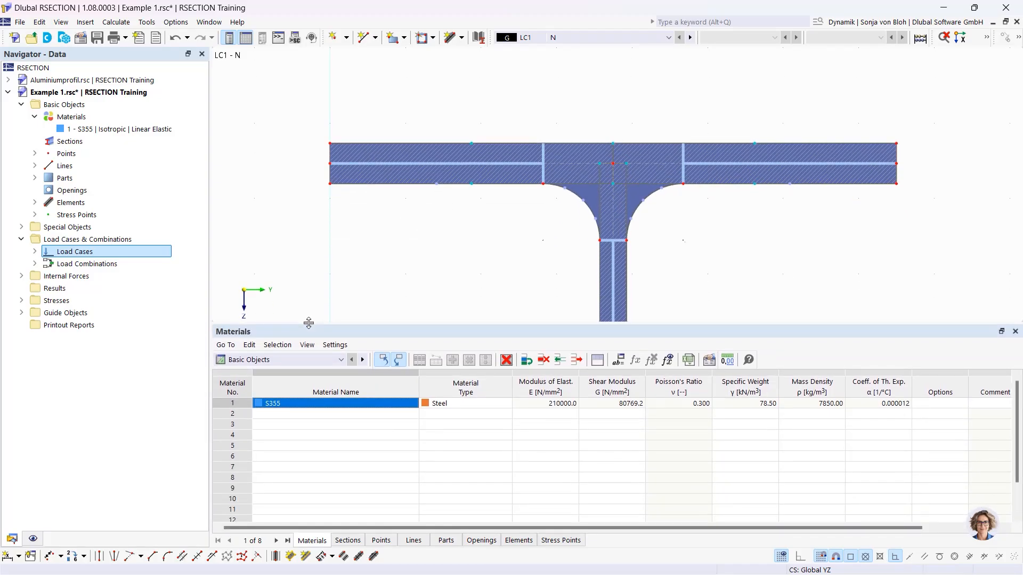
pyautogui.click(341, 360)
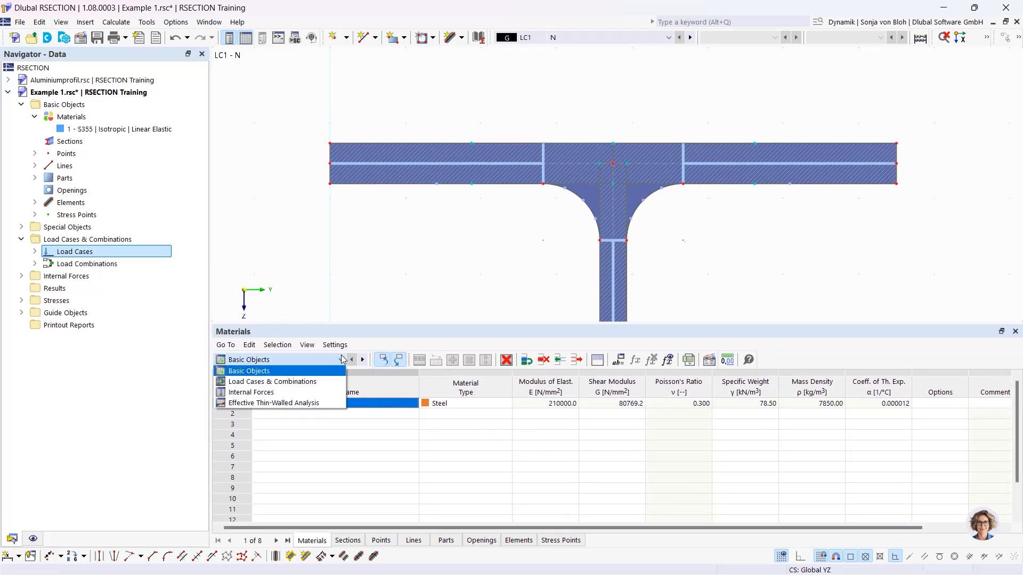
pyautogui.click(283, 393)
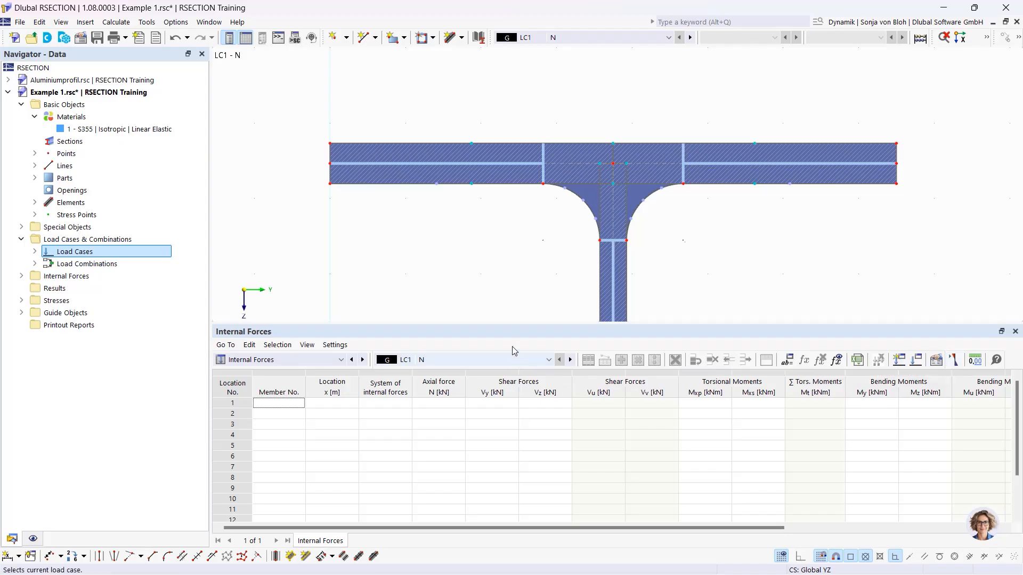
pyautogui.moveTo(507, 324); pyautogui.dragTo(508, 416)
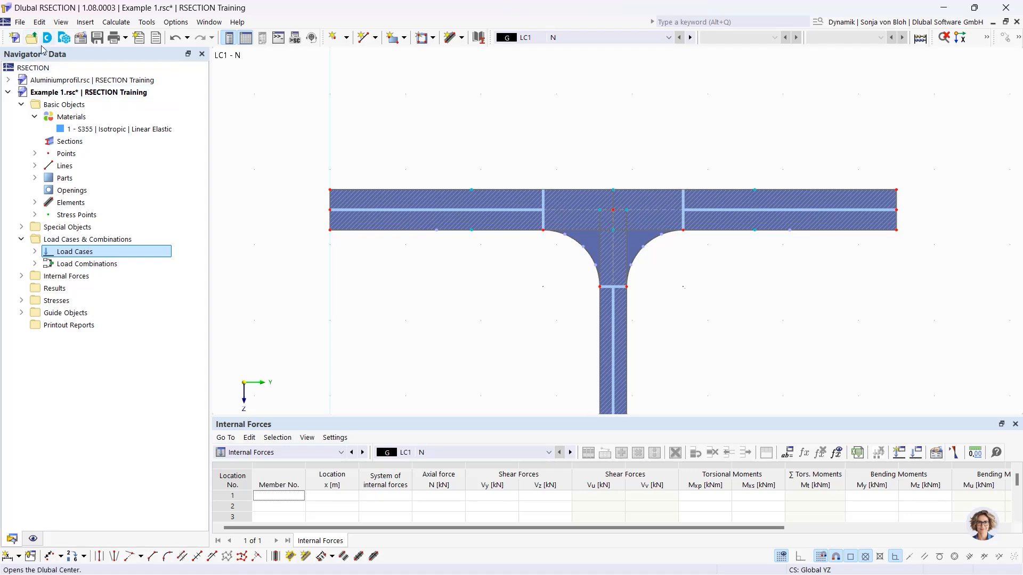
# Step: Add internal forces for load case LC1 on member 1 at x 0.000 m with an axial force N of -10 kN
pyautogui.click(21, 276)
pyautogui.click(33, 288)
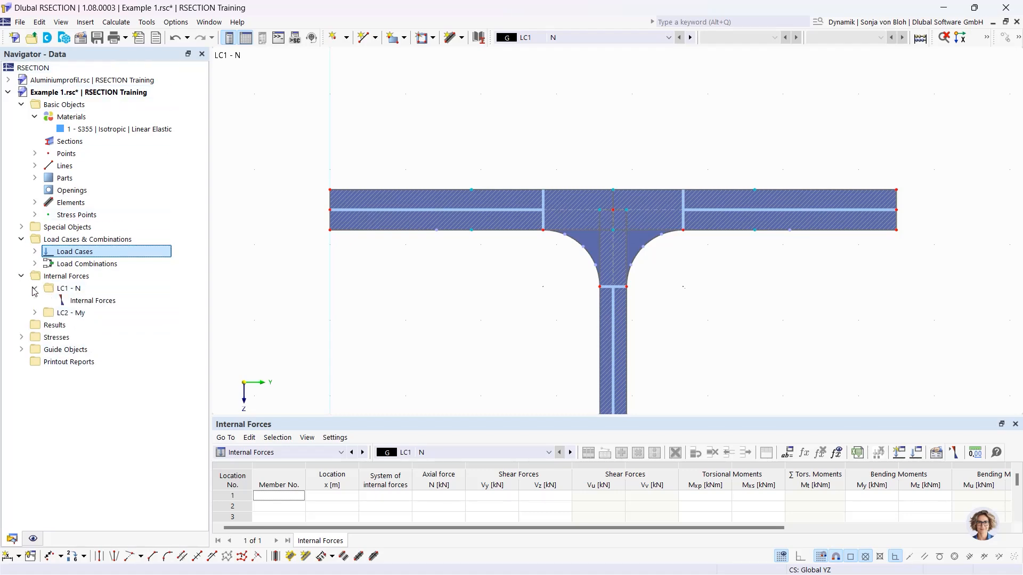
pyautogui.click(106, 301)
pyautogui.doubleClick(106, 301)
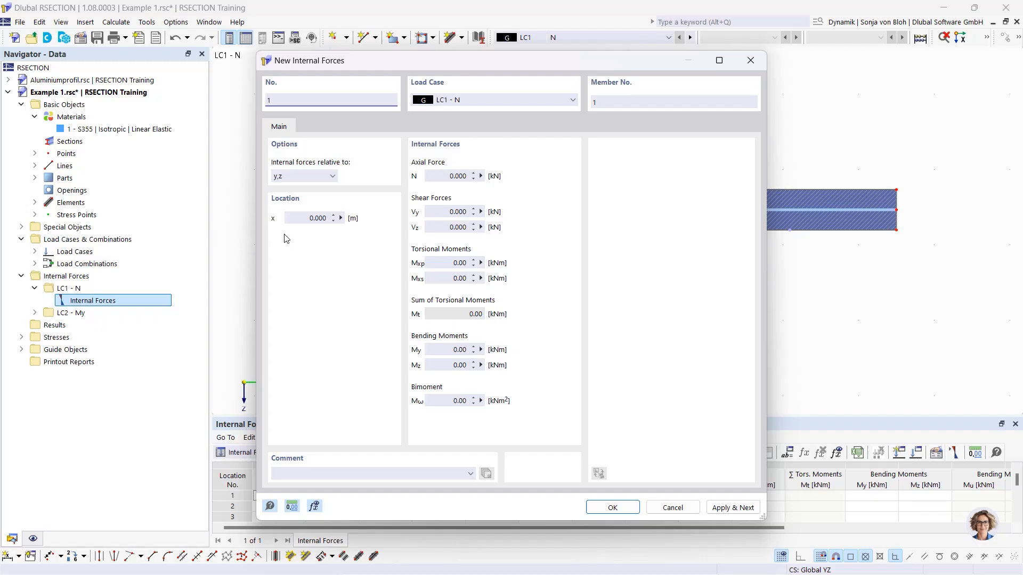
pyautogui.click(457, 176)
pyautogui.write('-10')
pyautogui.click(449, 213)
pyautogui.click(729, 508)
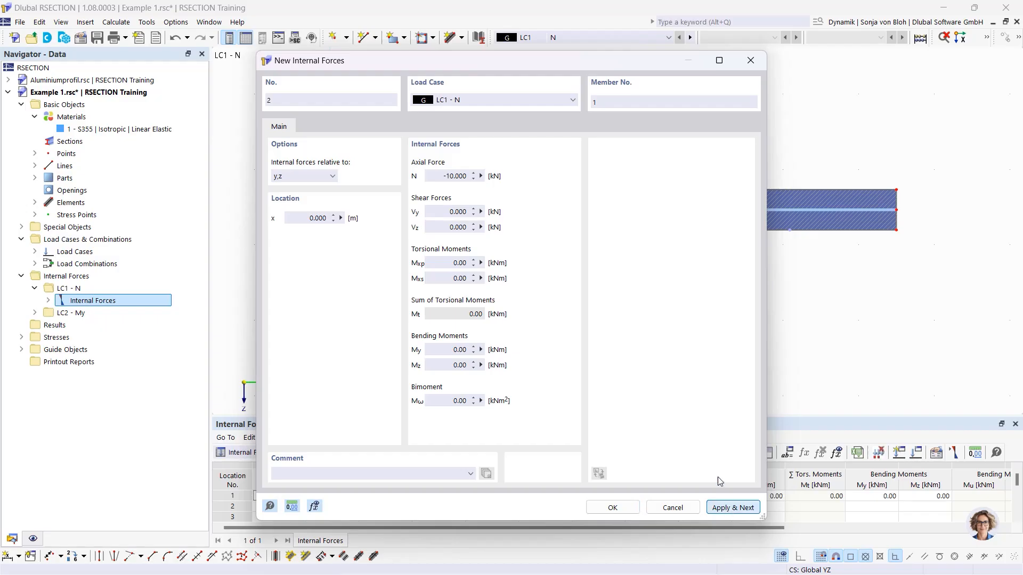
# Step: Add internal forces for load case LC2 with axial force N 0 and bending moment My 100 kNm
pyautogui.click(522, 100)
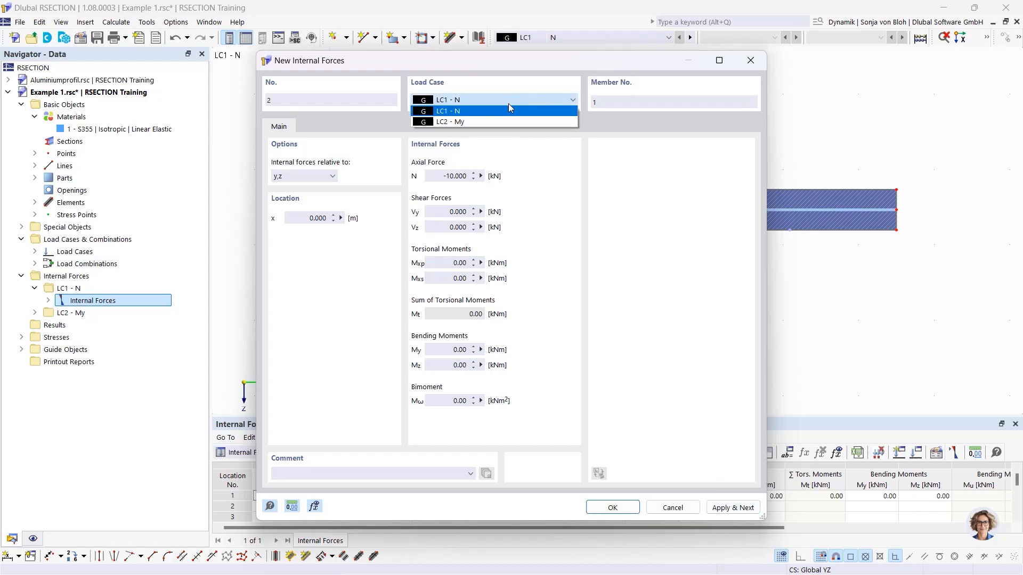
pyautogui.click(487, 119)
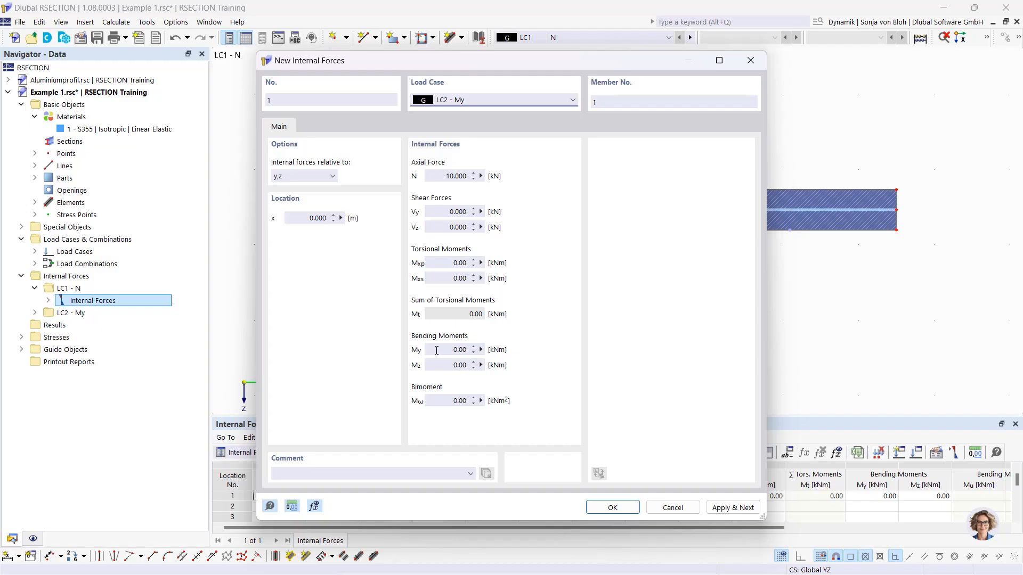
pyautogui.click(443, 176)
pyautogui.hotkey('shift', 'End')
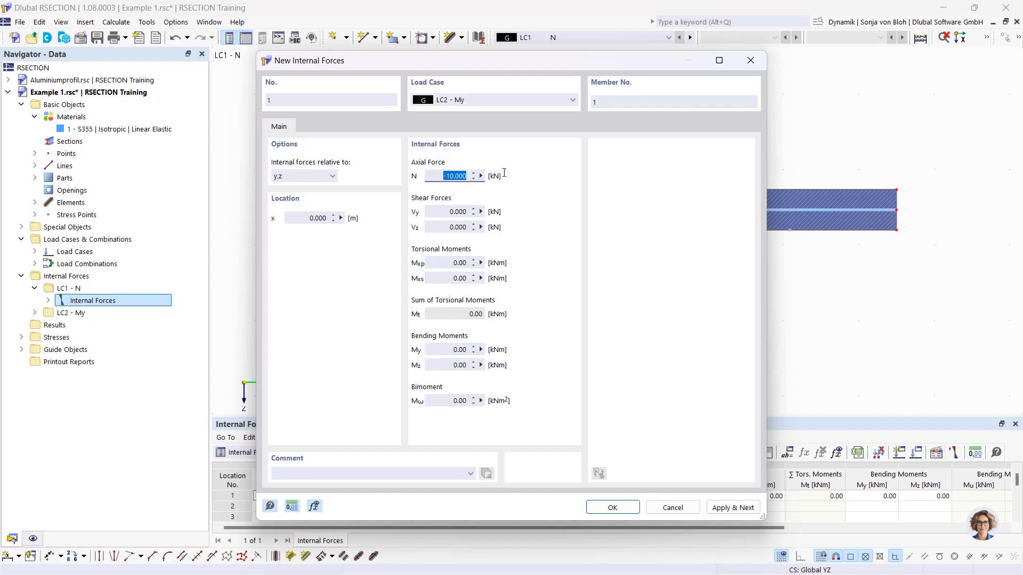
pyautogui.write('0')
pyautogui.doubleClick(441, 350)
pyautogui.write('100')
pyautogui.click(611, 508)
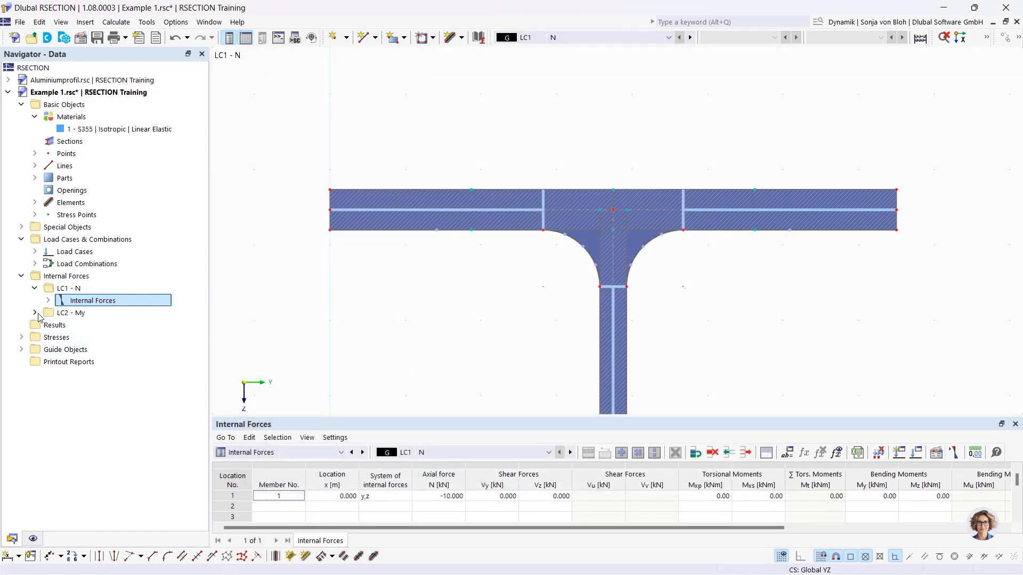
# Step: Review the internal force entries of load cases LC1 and LC2
pyautogui.click(48, 300)
pyautogui.click(111, 313)
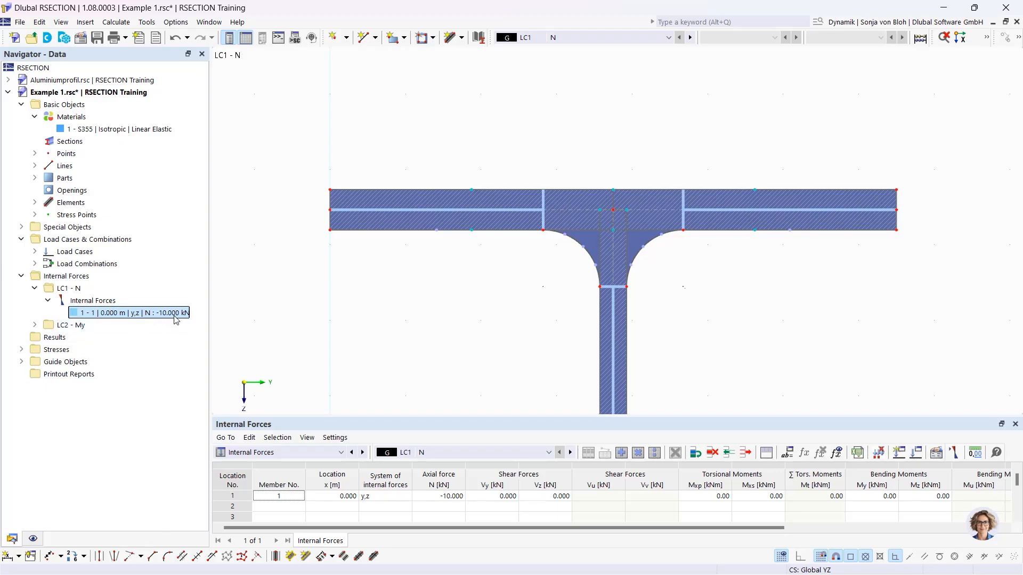
pyautogui.click(35, 325)
pyautogui.click(48, 337)
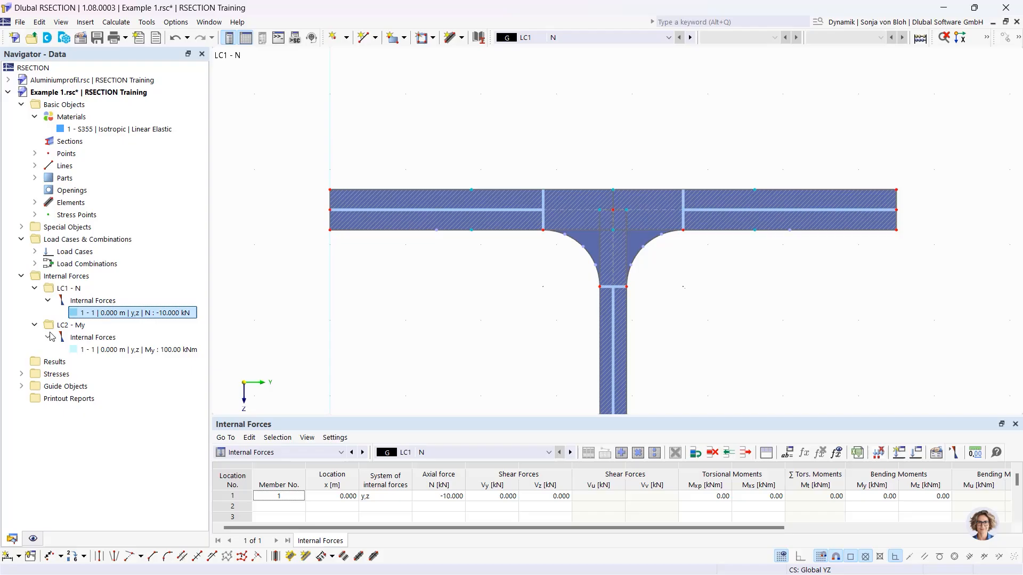
pyautogui.click(137, 351)
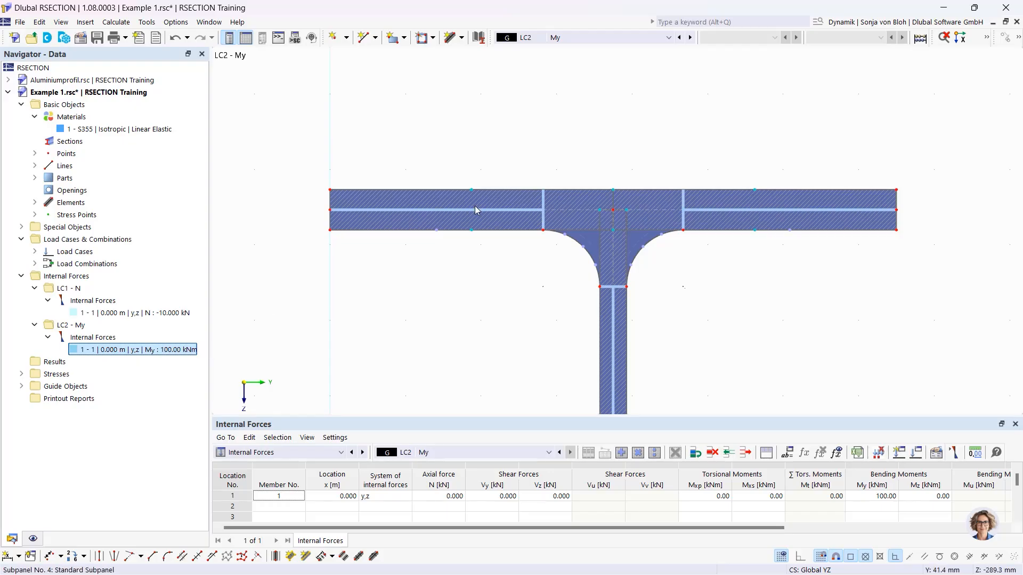
pyautogui.moveTo(471, 190)
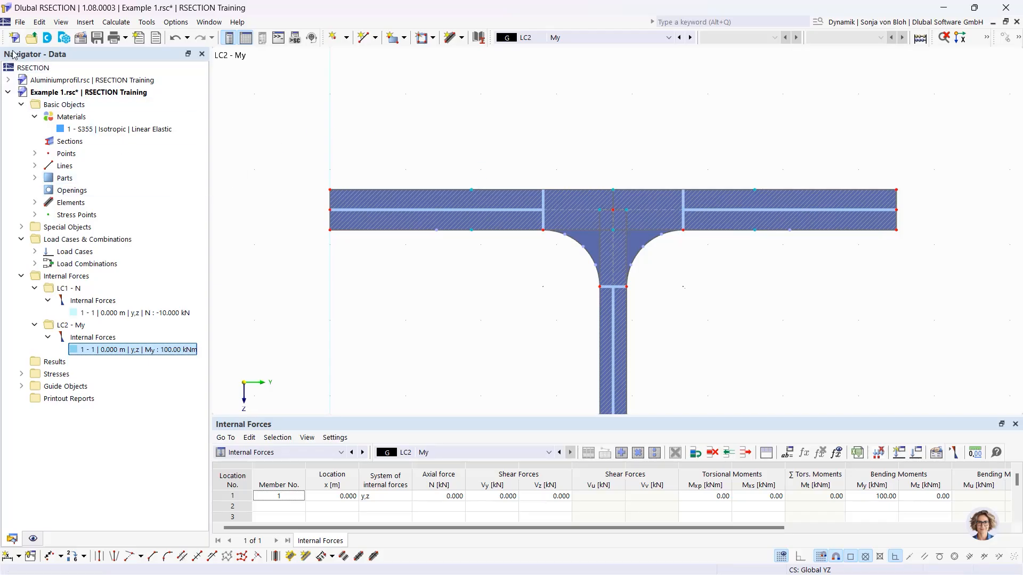
# Step: Start a new standard stress point and number it 100
pyautogui.click(35, 215)
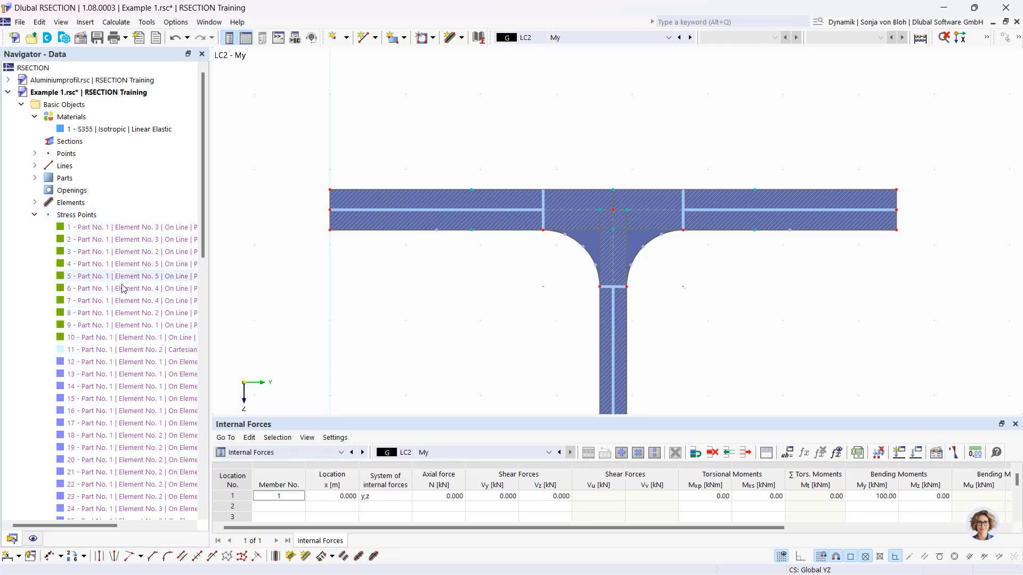
pyautogui.rightClick(87, 216)
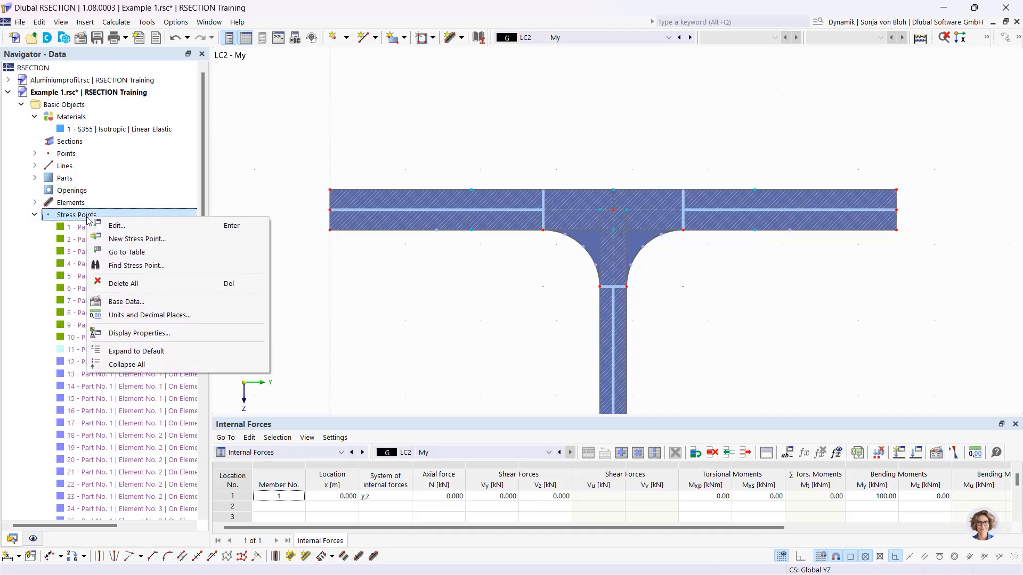
pyautogui.click(126, 240)
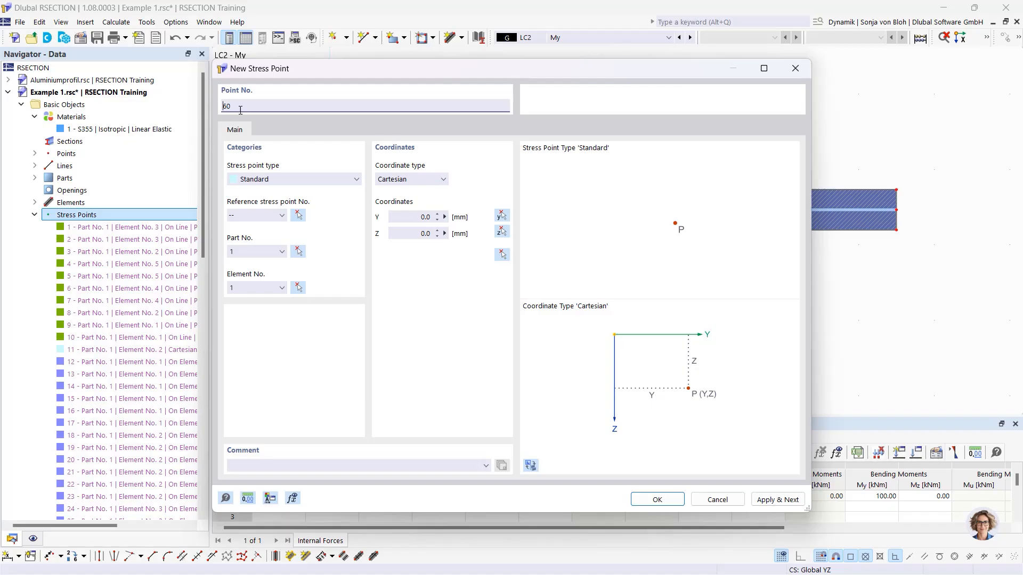
pyautogui.moveTo(240, 109); pyautogui.dragTo(201, 101)
pyautogui.write('100')
# Step: Place the new stress point on the web at Cartesian coordinates Y 75 mm and Z -100 mm
pyautogui.click(413, 215)
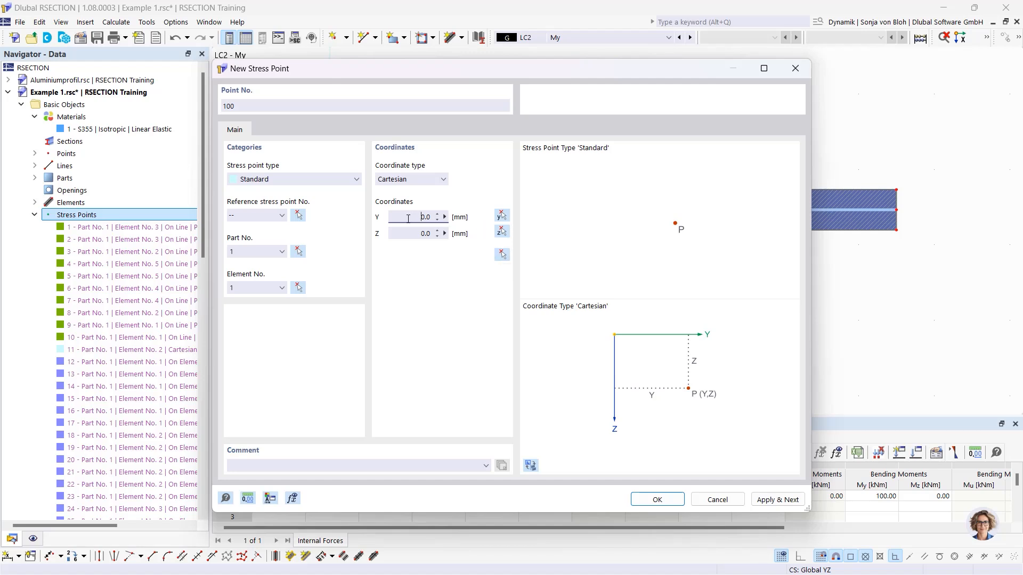
pyautogui.click(439, 224)
pyautogui.write('75')
pyautogui.click(418, 234)
pyautogui.write('-10')
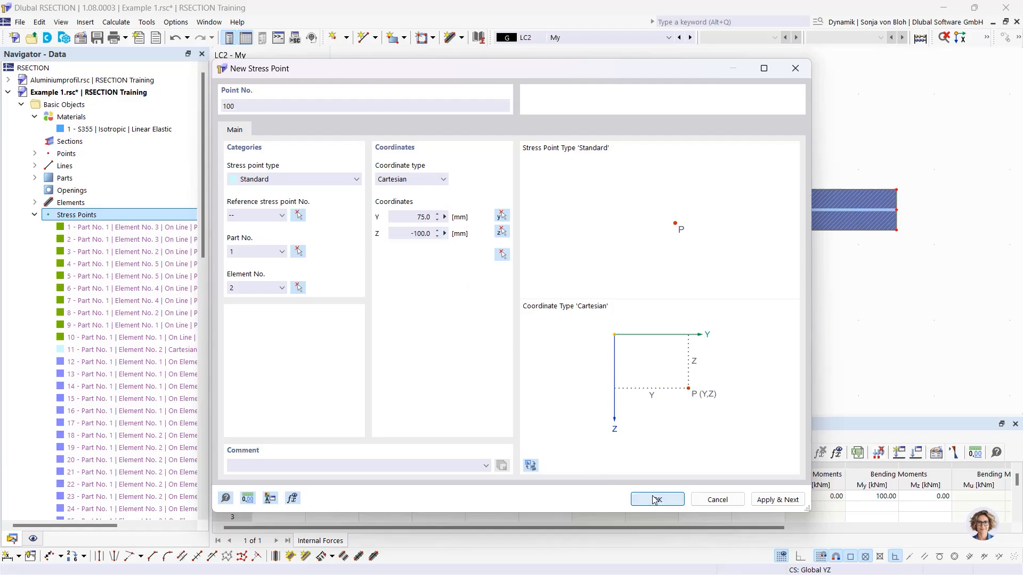
pyautogui.click(657, 499)
pyautogui.scroll(-5, 394, 141)
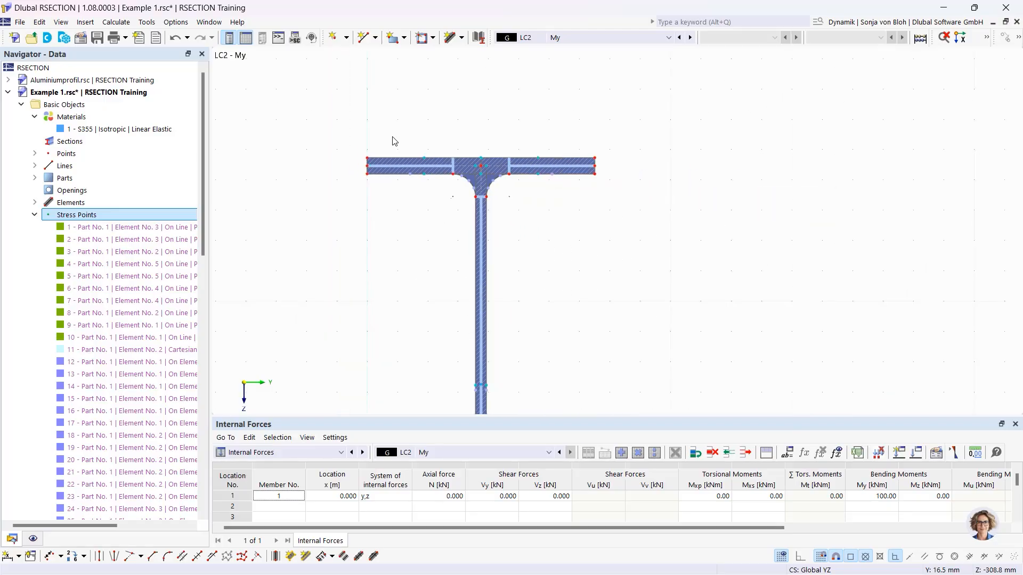
pyautogui.moveTo(440, 256); pyautogui.dragTo(467, 204, button='middle')
pyautogui.scroll(3, 475, 246)
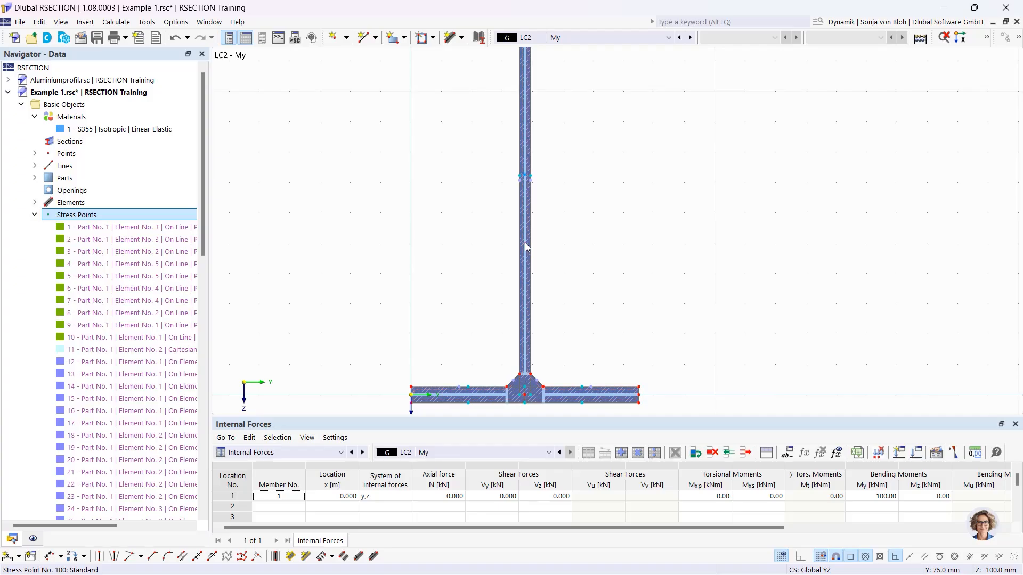
# Step: Show the object numbering with stress point numbers included to check the new web stress point, and hide all numbering again
pyautogui.moveTo(526, 247)
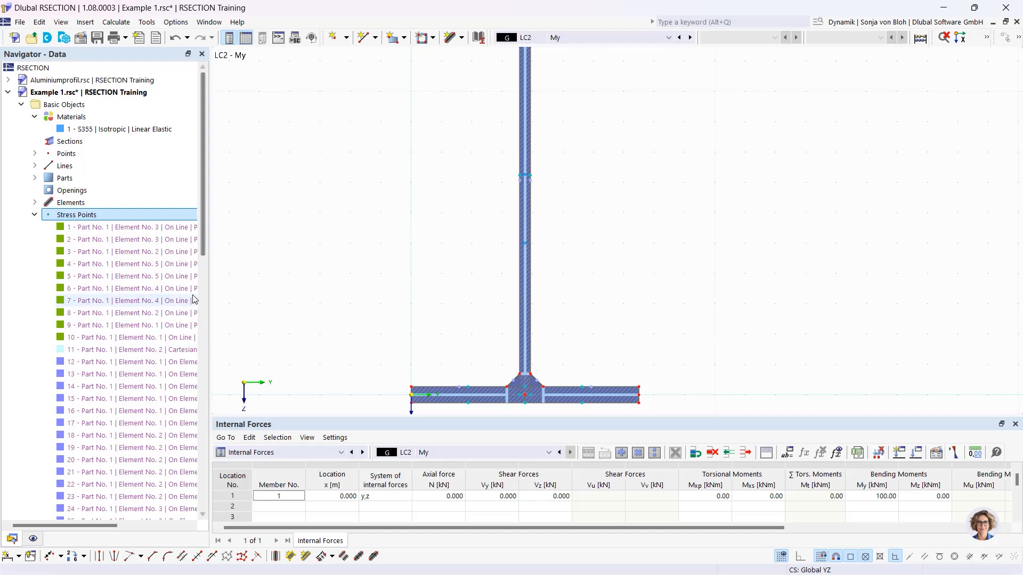
pyautogui.click(33, 540)
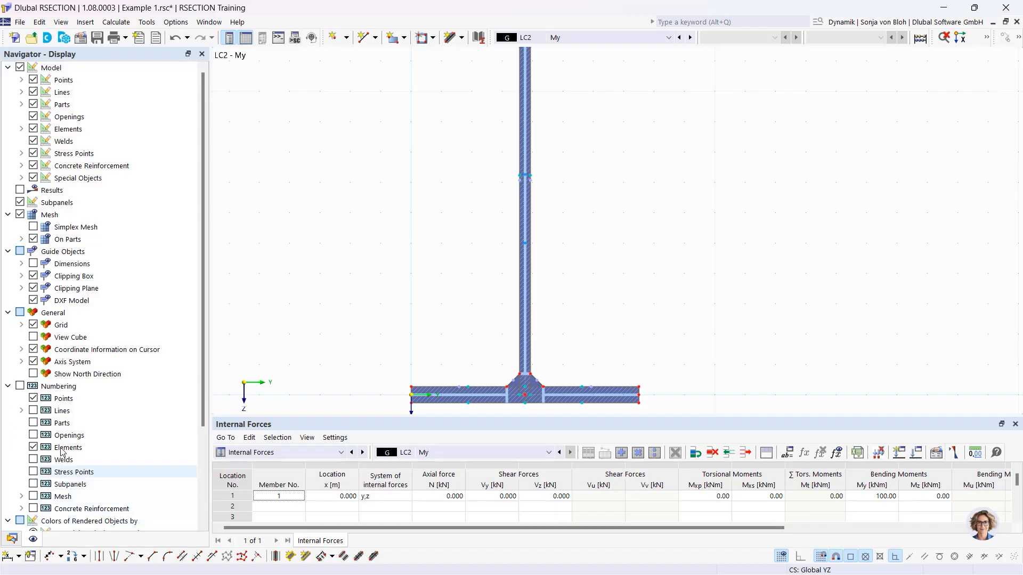
pyautogui.click(20, 387)
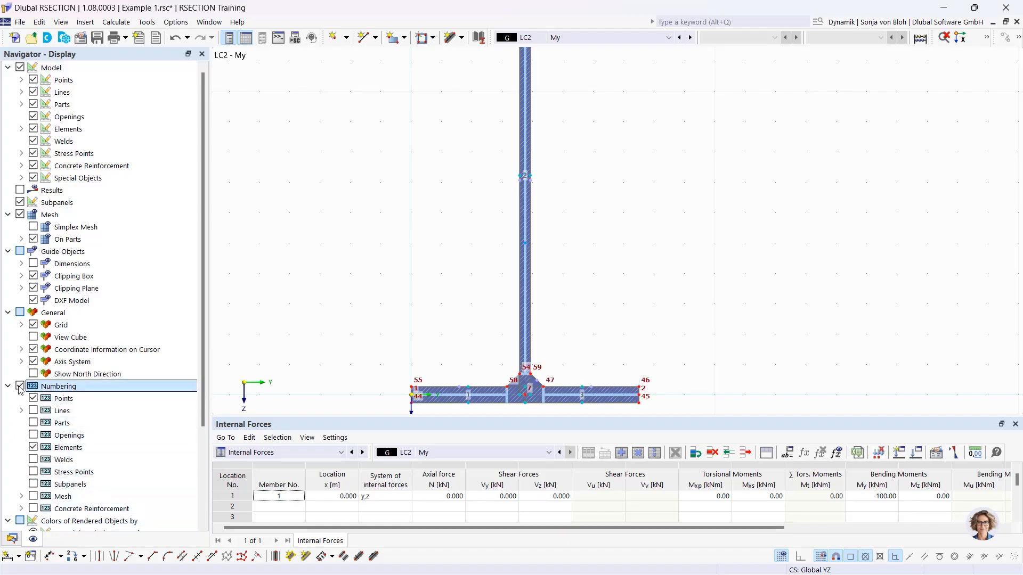
pyautogui.scroll(-3, 19, 387)
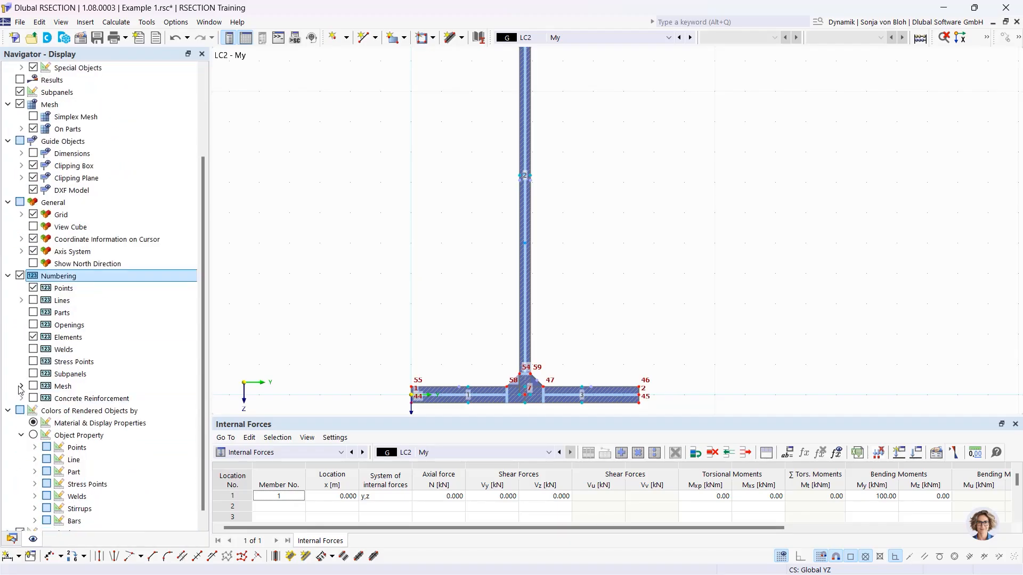
pyautogui.click(33, 362)
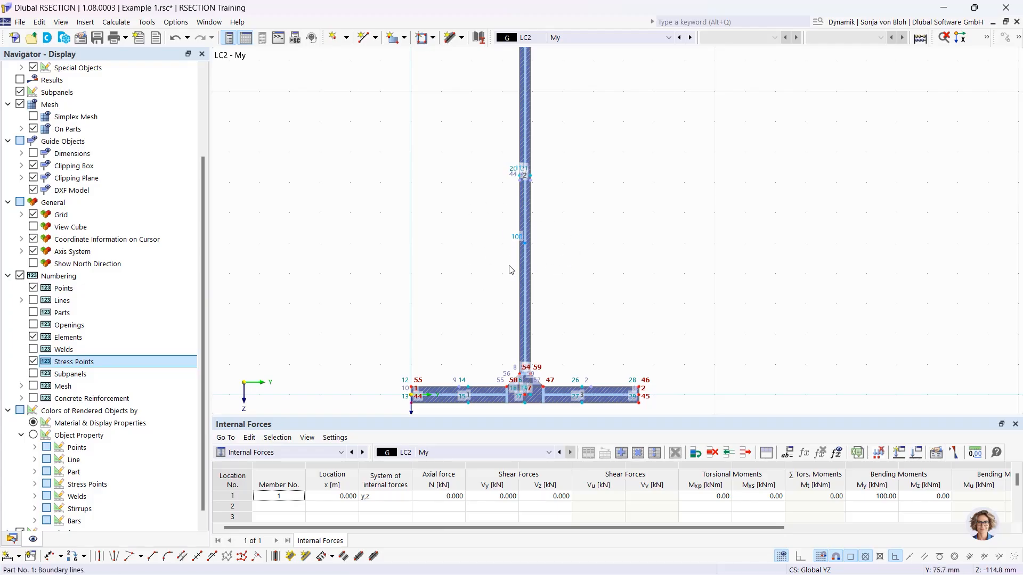
pyautogui.click(21, 276)
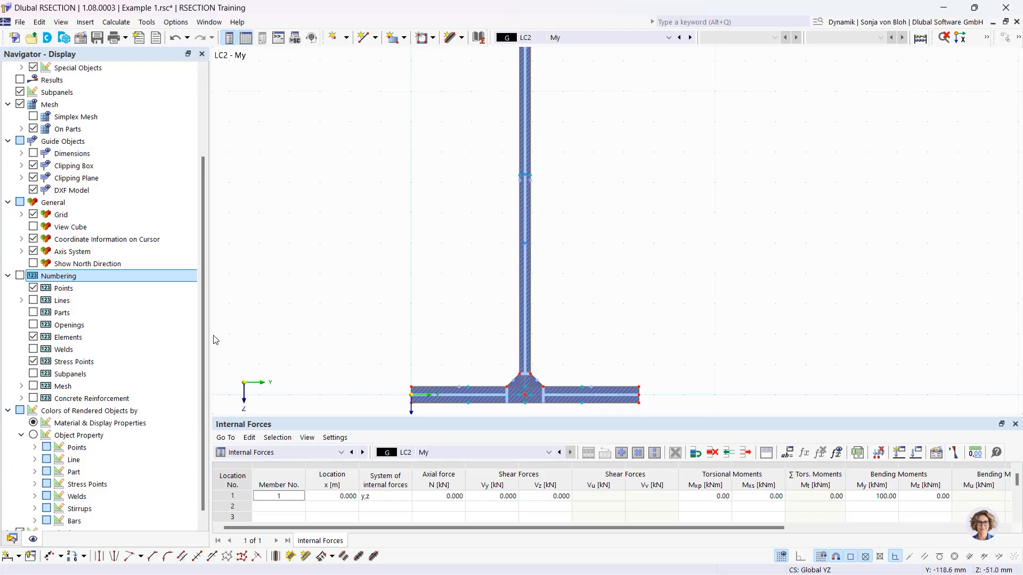
# Step: Open the existing stress configuration of Example 1 for editing
pyautogui.click(12, 538)
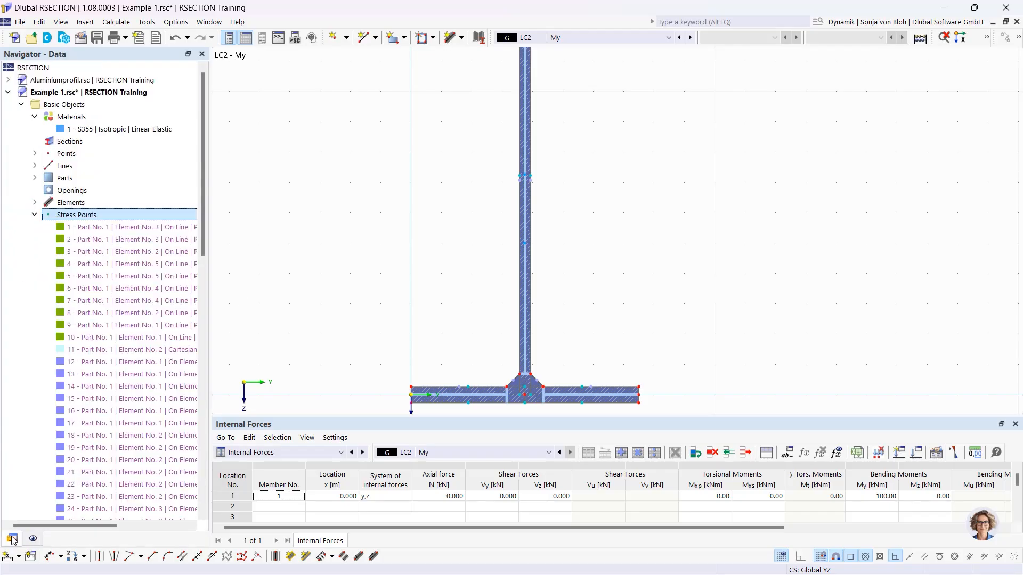
pyautogui.click(35, 215)
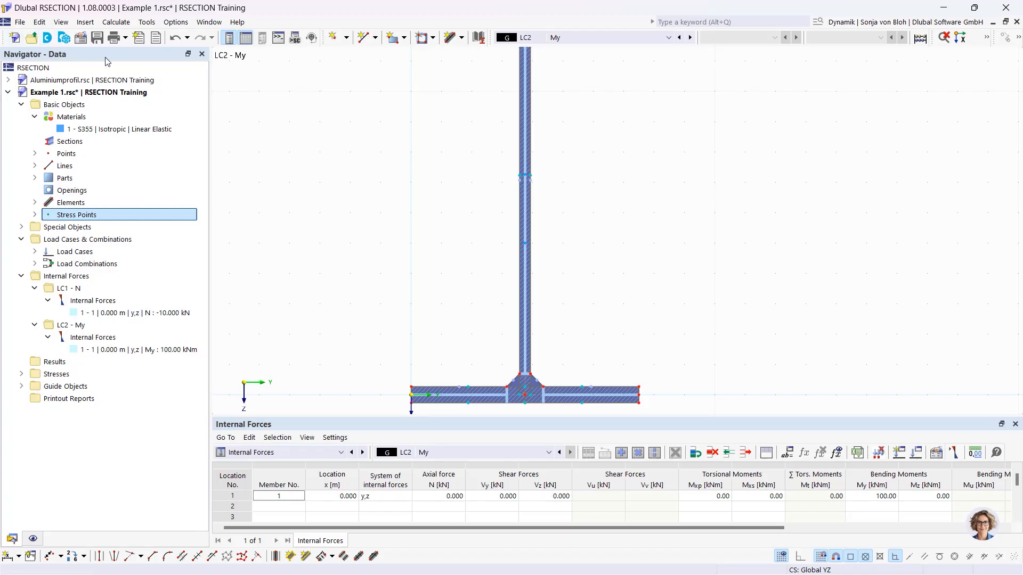
pyautogui.click(22, 373)
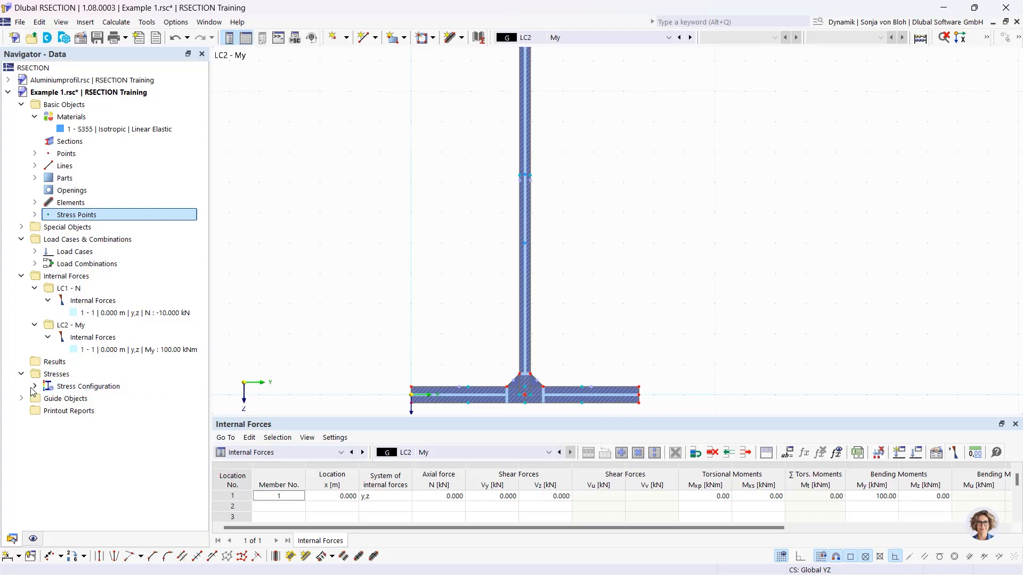
pyautogui.click(34, 387)
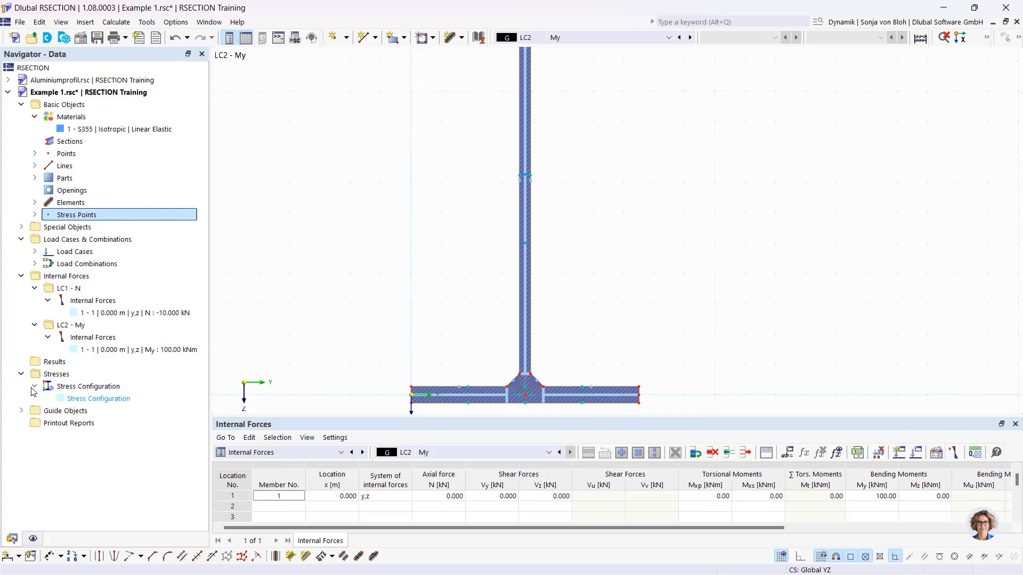
pyautogui.doubleClick(94, 398)
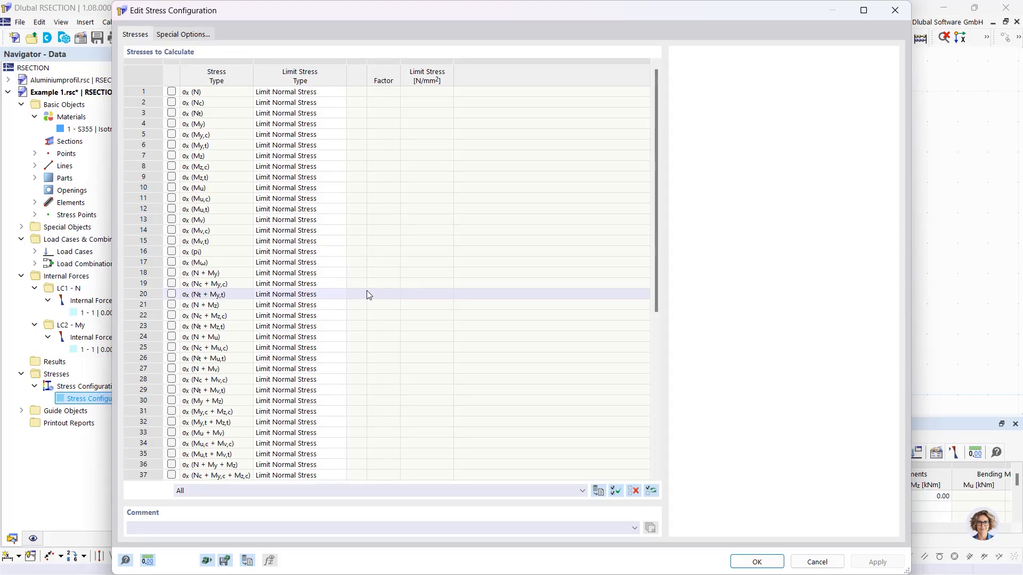
# Step: Review the stress types to calculate, checking the definitions of σx,tot, τtot and σeqv,von Mises, and accept the configuration
pyautogui.scroll(-4, 366, 294)
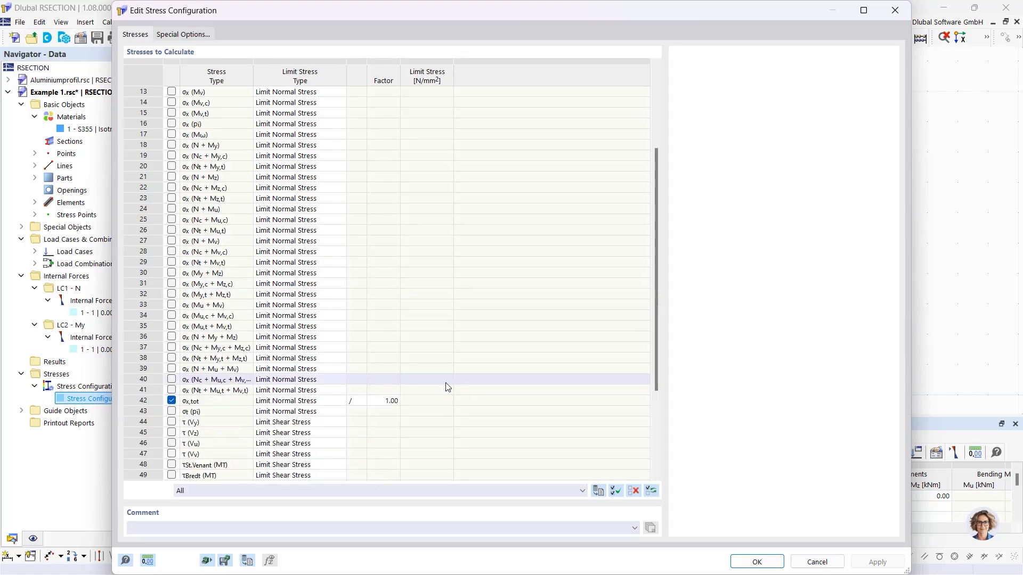
pyautogui.scroll(-4, 347, 402)
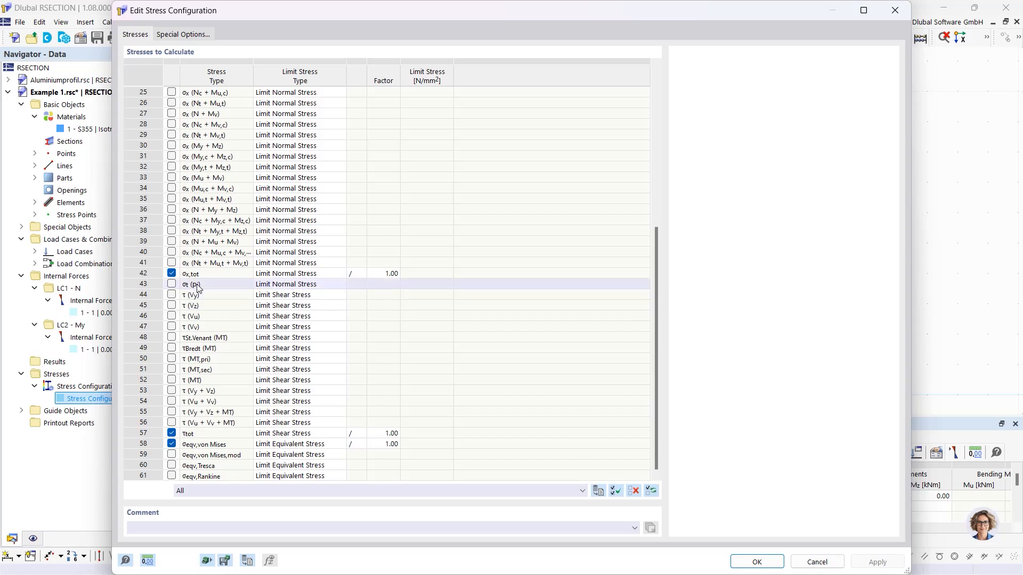
pyautogui.click(213, 275)
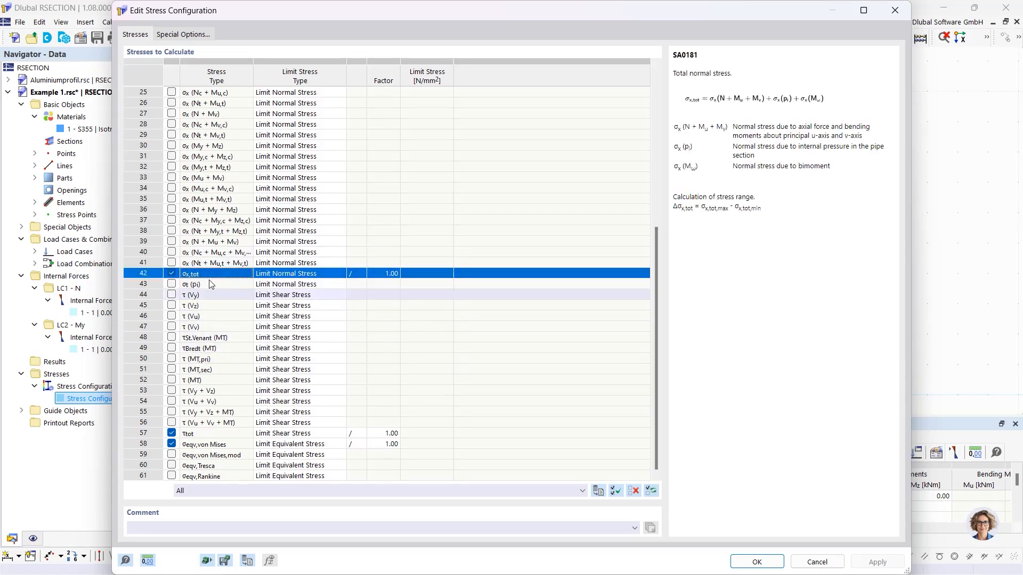
pyautogui.click(214, 435)
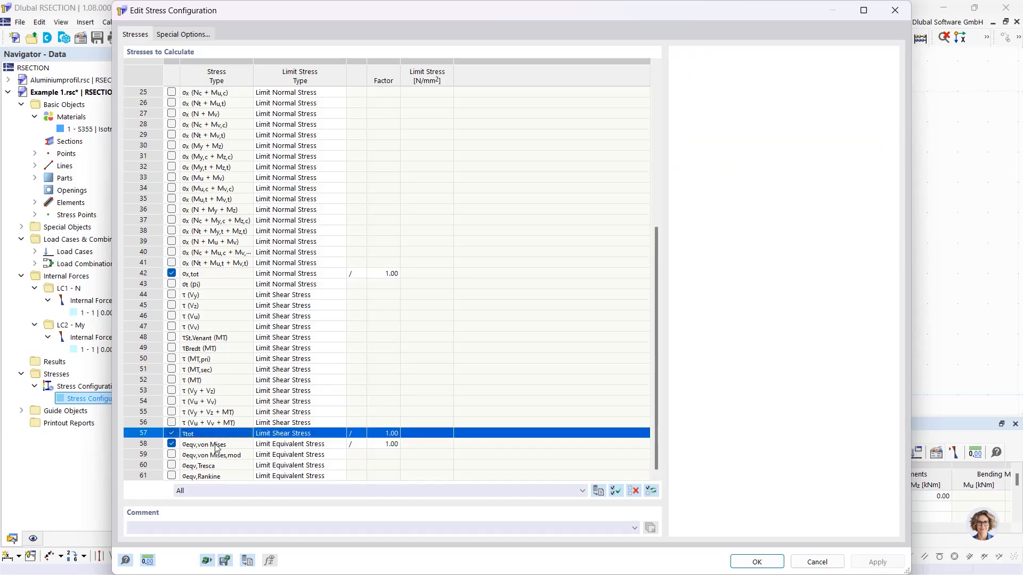
pyautogui.click(219, 446)
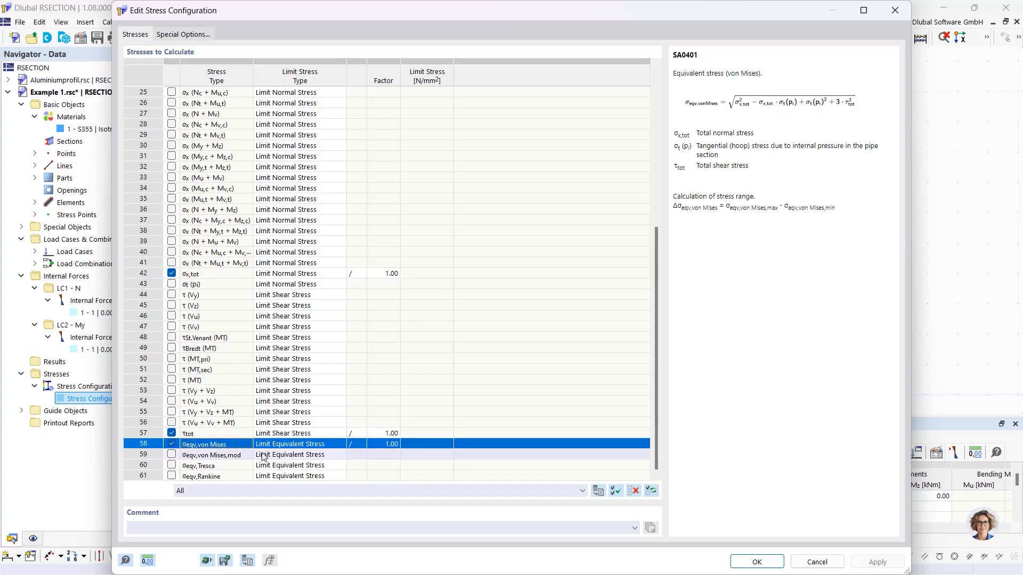
pyautogui.click(757, 561)
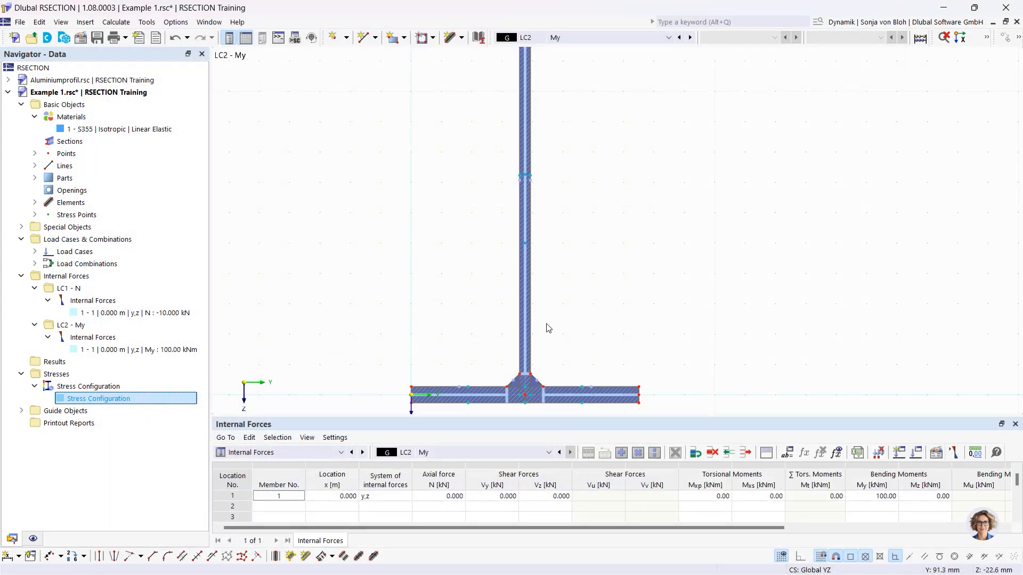
# Step: Run the calculation of the section model to obtain its section properties and stresses
pyautogui.click(117, 22)
pyautogui.click(129, 37)
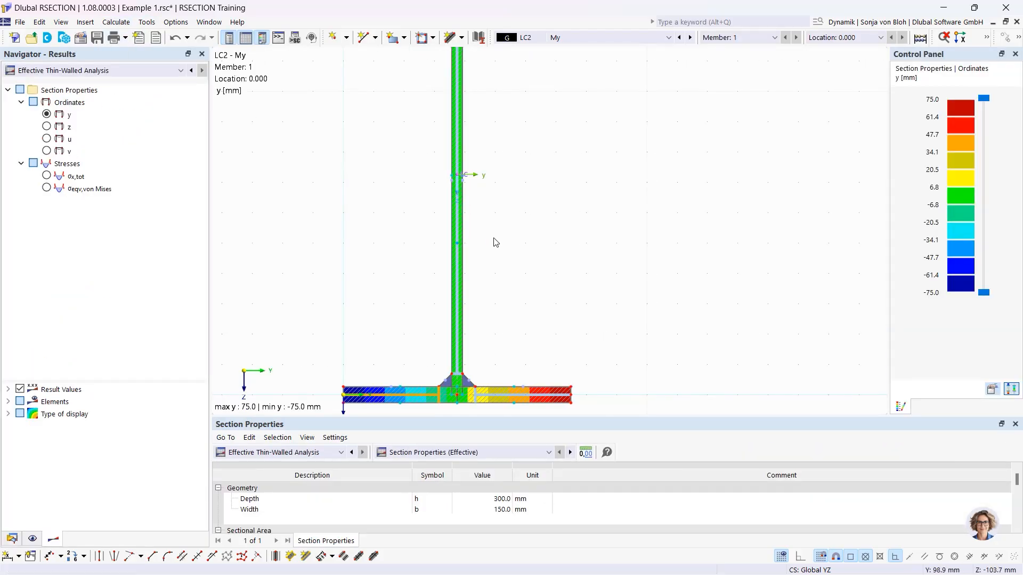
pyautogui.scroll(-3, 494, 240)
pyautogui.moveTo(455, 183); pyautogui.dragTo(446, 213, button='middle')
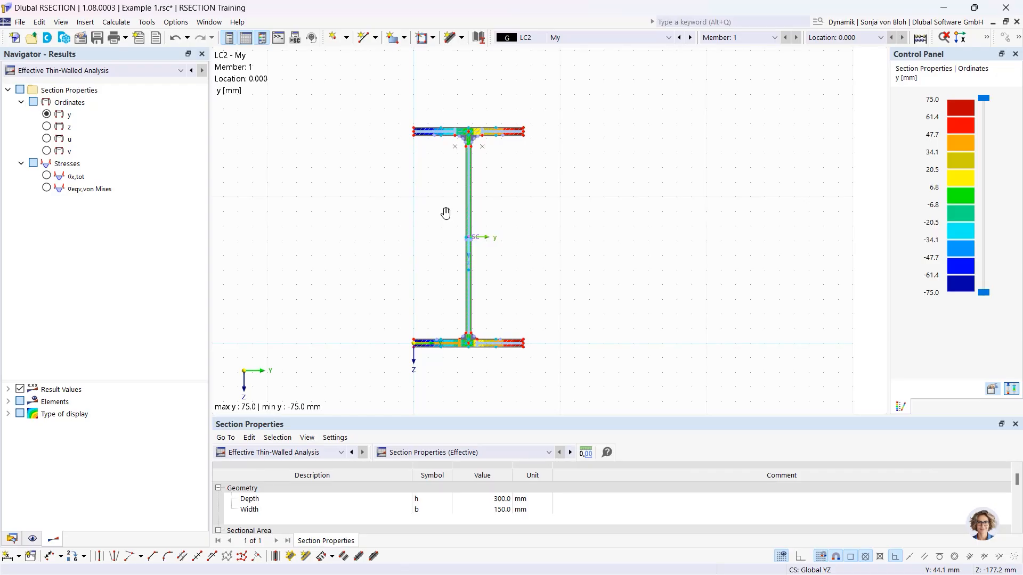
# Step: Compare the result types offered by the thin-walled analysis with those of the effective thin-walled analysis
pyautogui.click(77, 71)
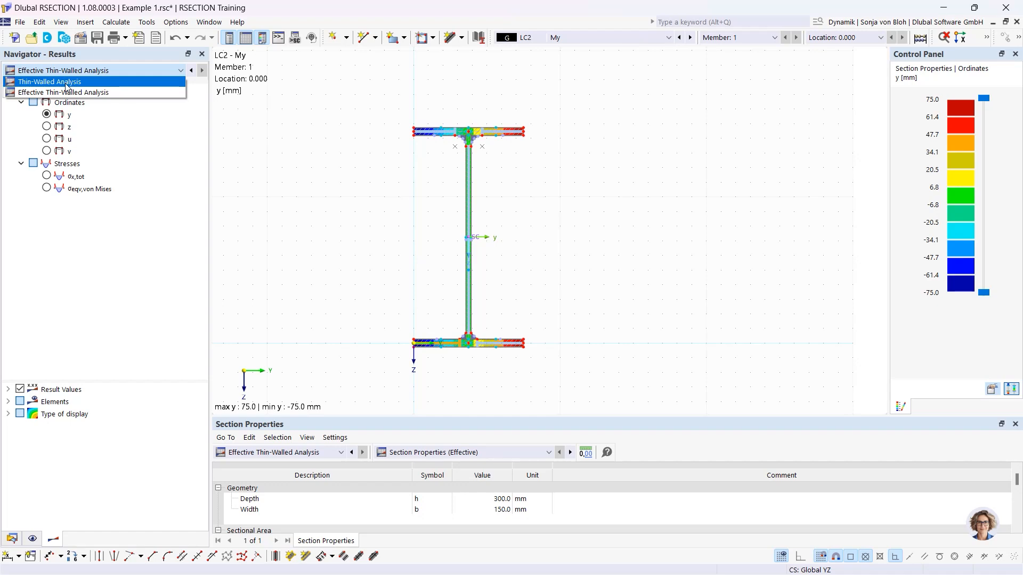
pyautogui.click(67, 83)
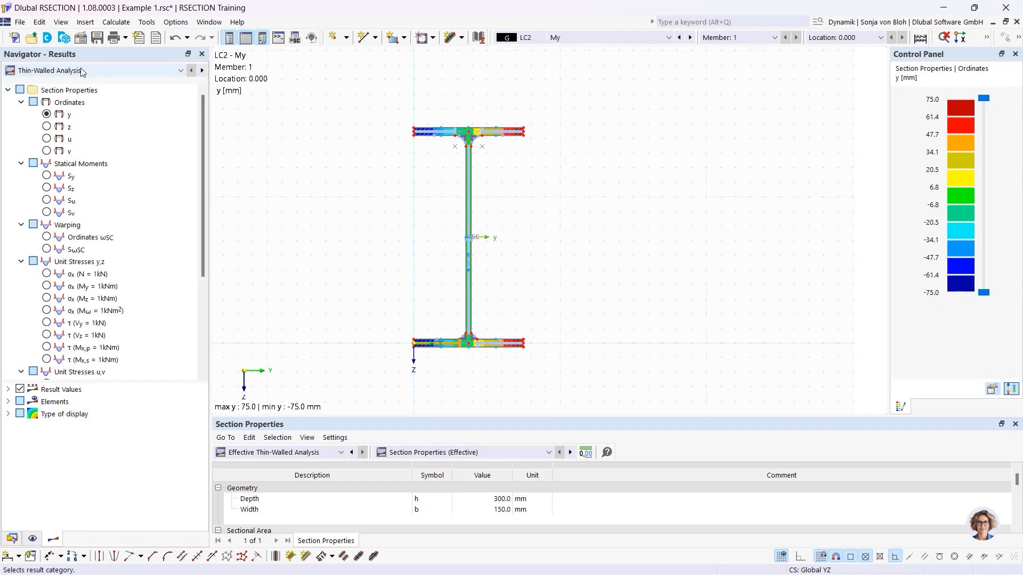
pyautogui.click(80, 71)
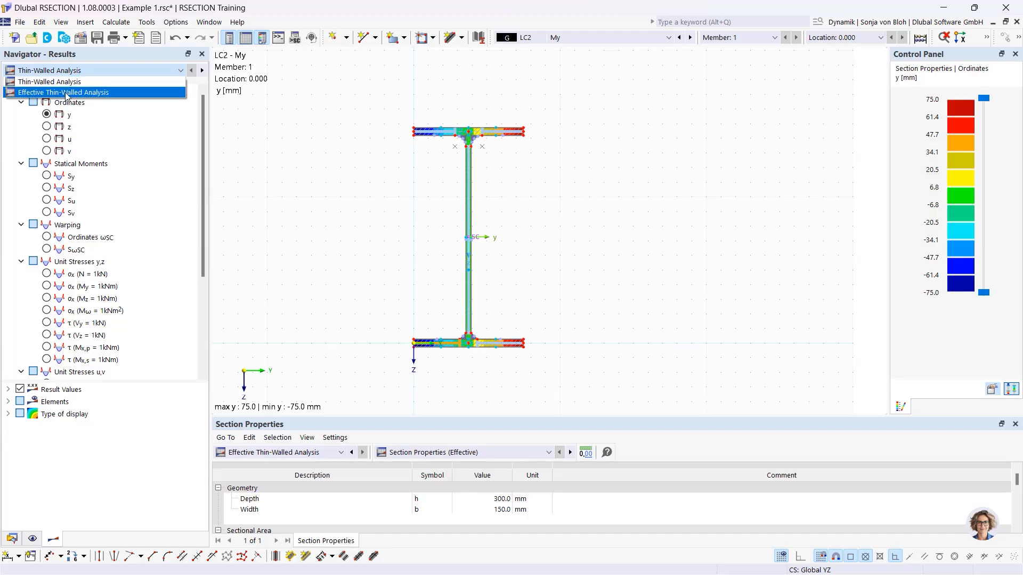
pyautogui.click(67, 92)
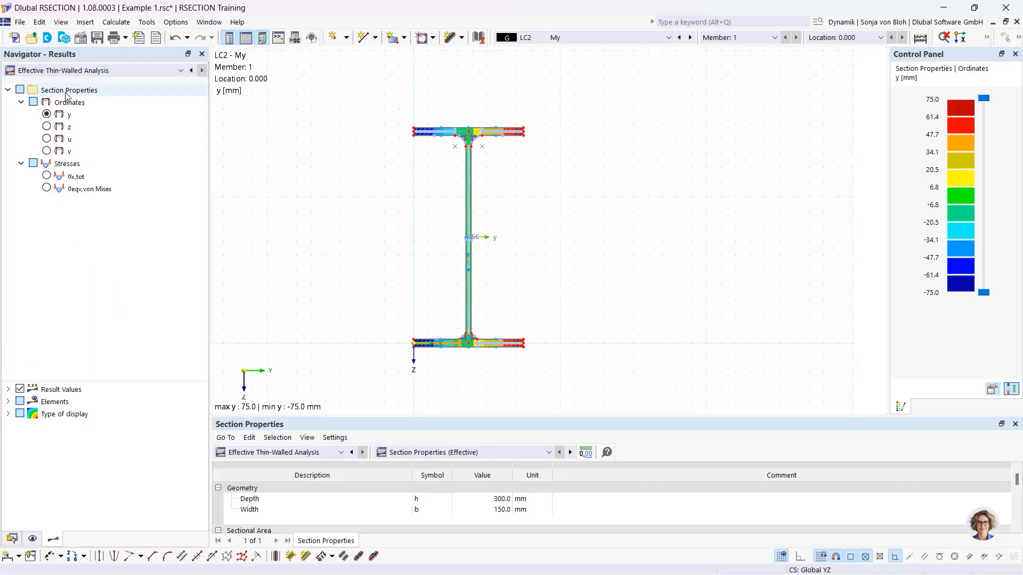
# Step: Set both the graphical results and the results table to Thin-Walled Analysis
pyautogui.click(88, 71)
pyautogui.click(86, 82)
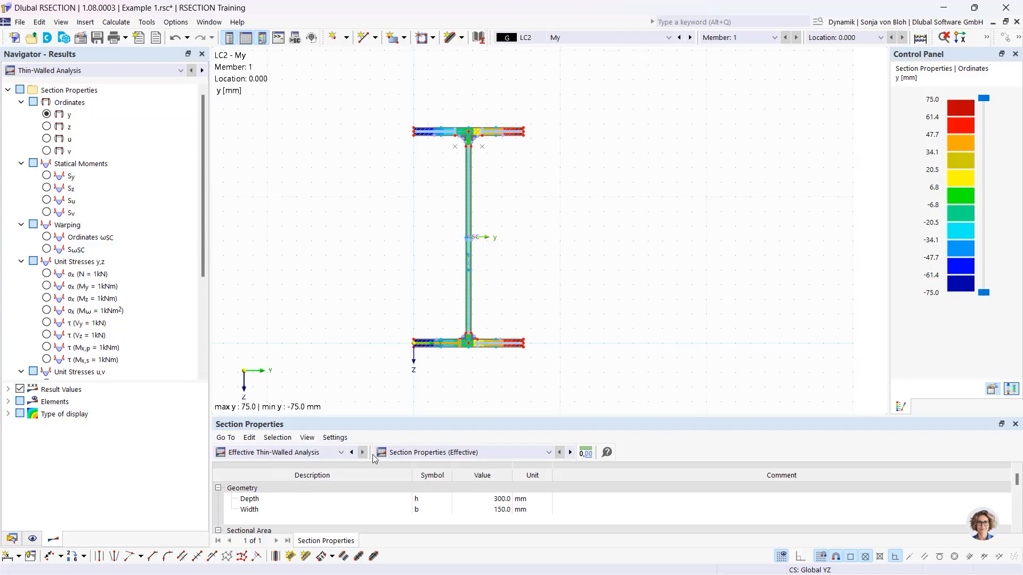
pyautogui.click(341, 453)
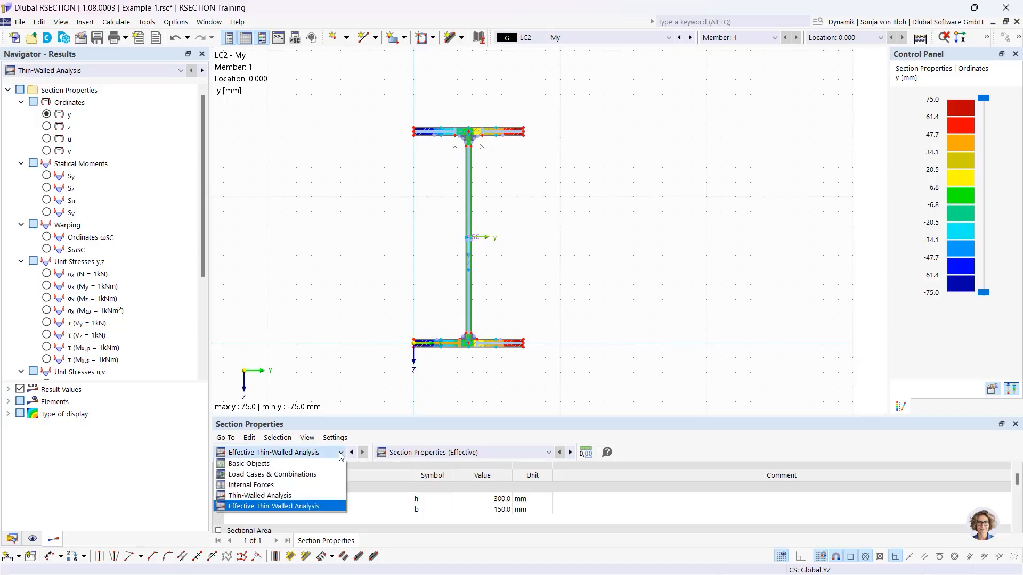
pyautogui.click(286, 498)
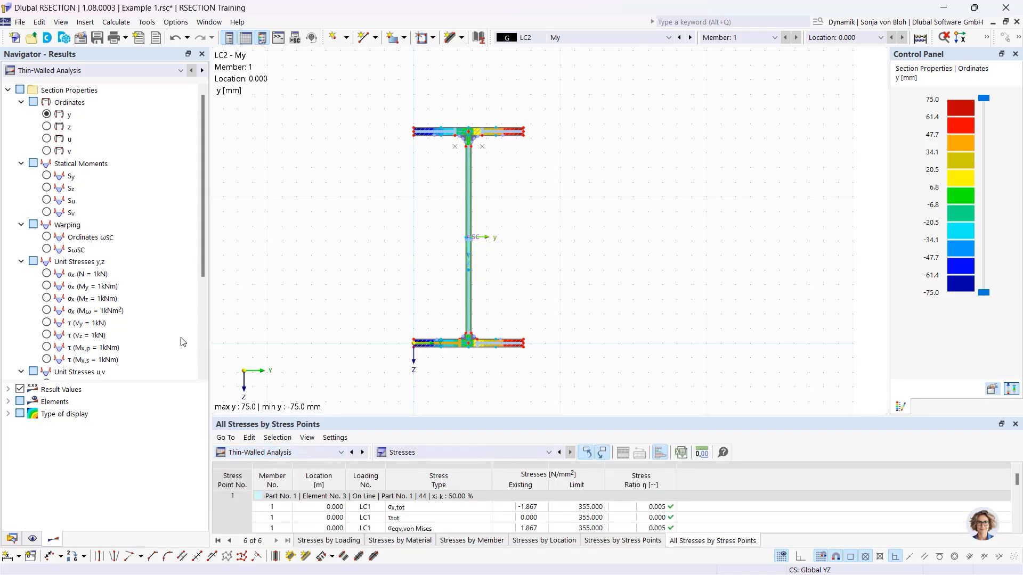
pyautogui.moveTo(212, 320); pyautogui.dragTo(185, 314)
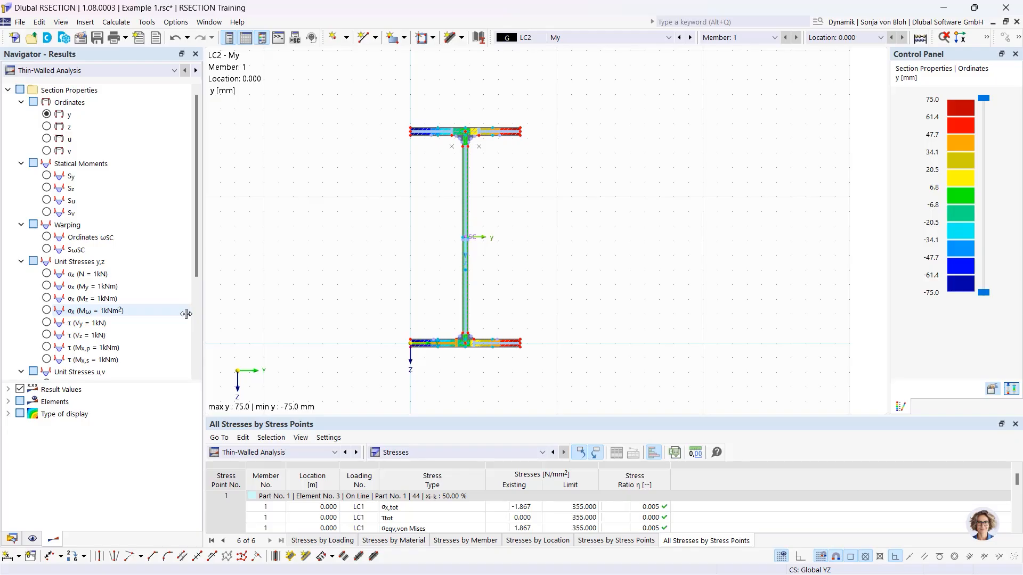
# Step: Display the total normal stress σx,tot for load case LC1 with the type of display set to Off
pyautogui.click(669, 38)
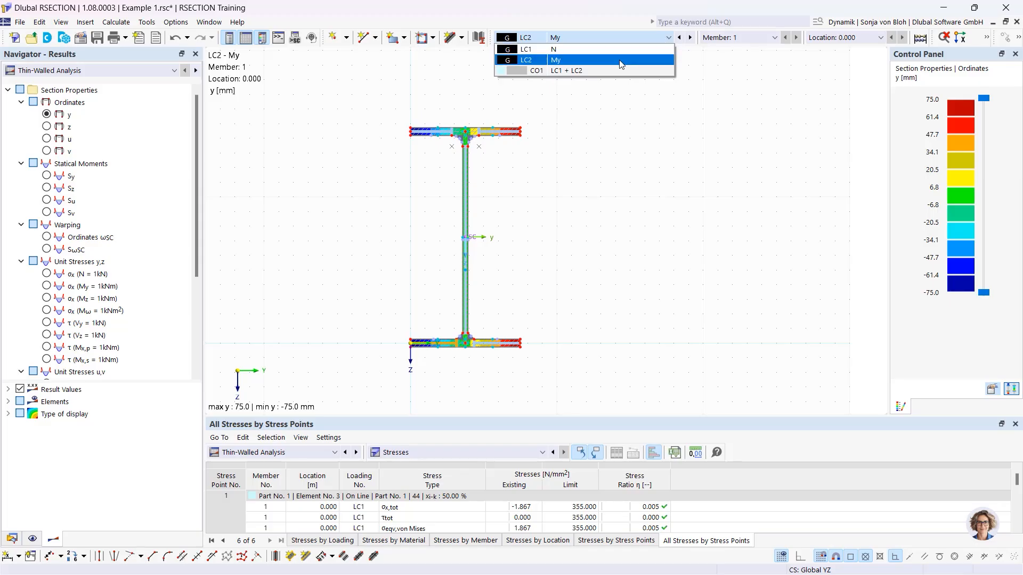
pyautogui.click(557, 49)
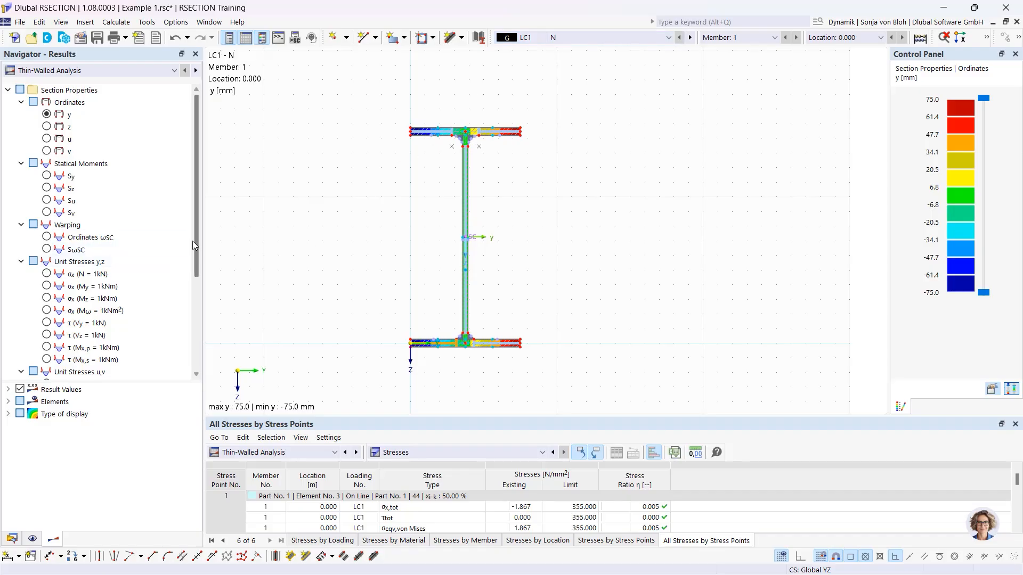
pyautogui.scroll(-4, 196, 239)
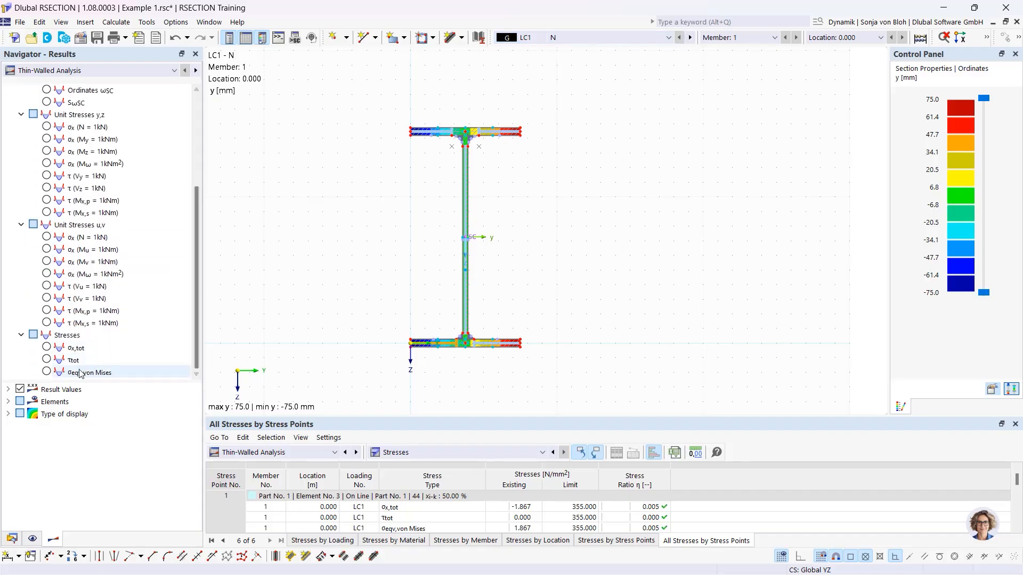
pyautogui.click(47, 347)
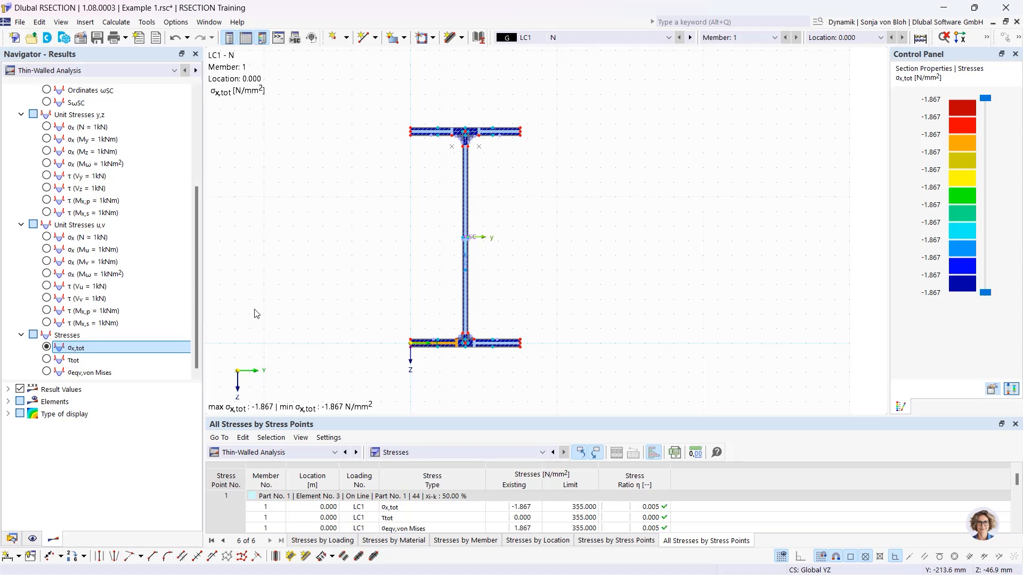
pyautogui.click(8, 414)
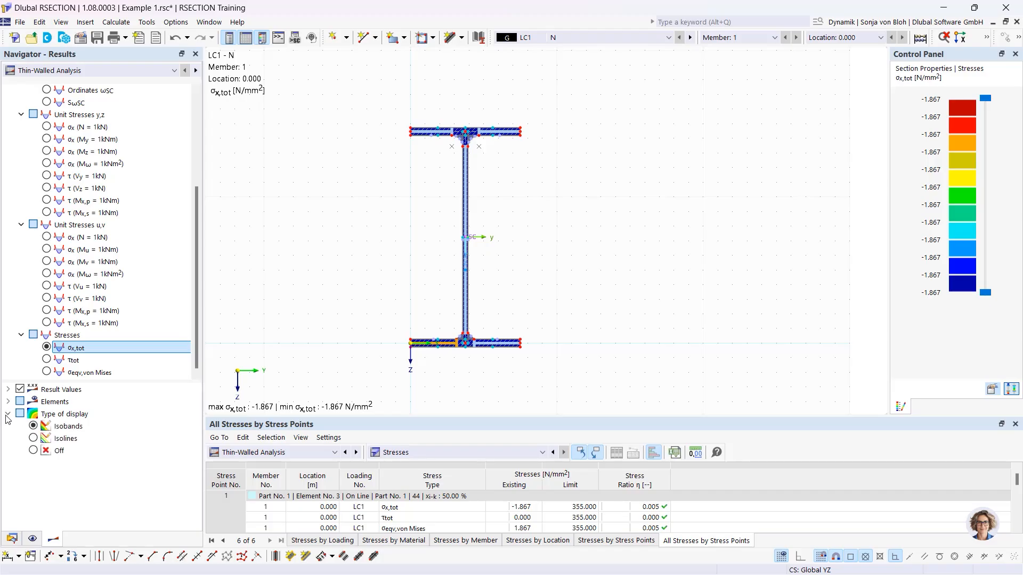
pyautogui.click(34, 451)
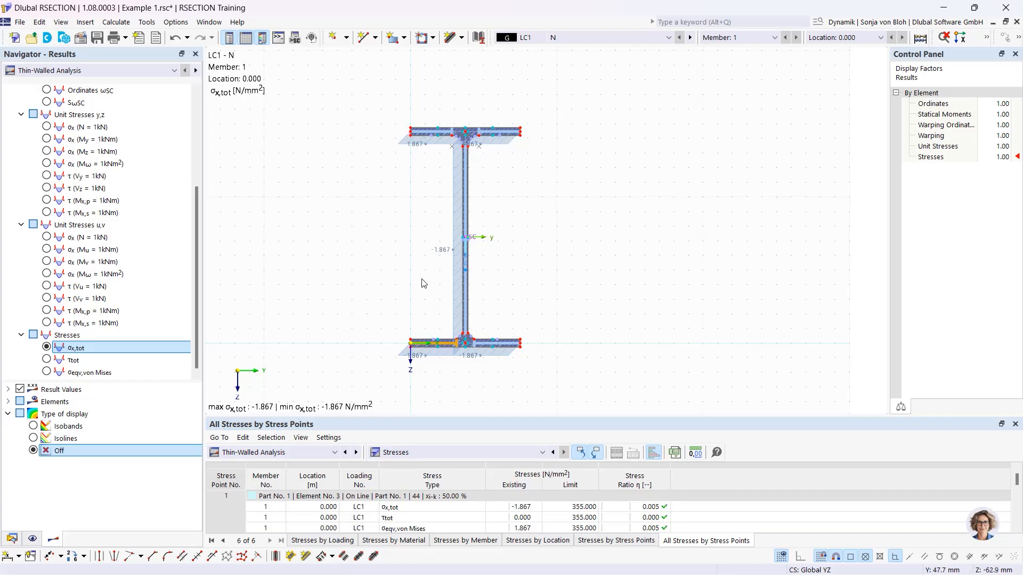
# Step: Select stress point 100 on the web and enlarge the results table to read its stresses for all loadings
pyautogui.click(465, 270)
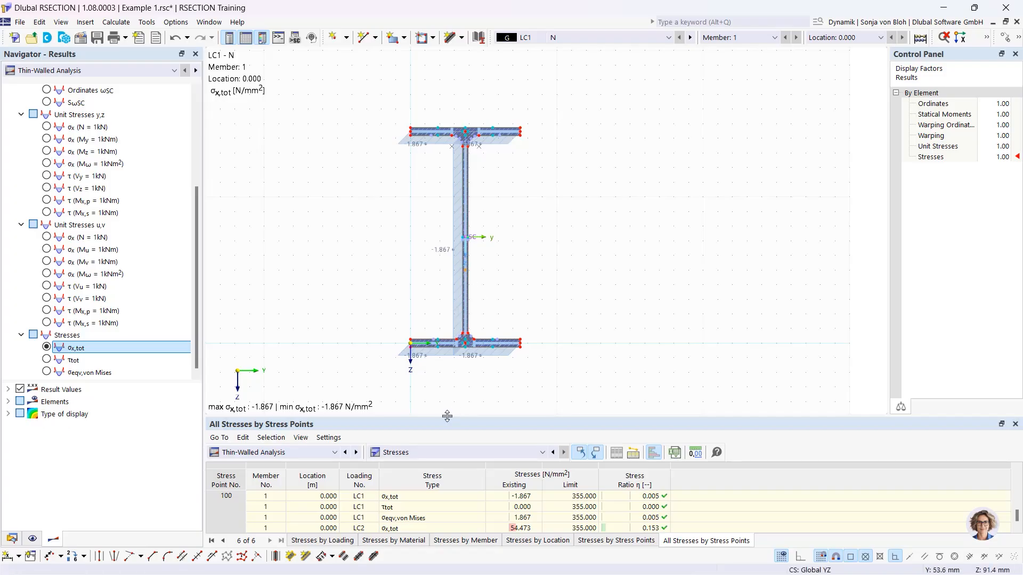
pyautogui.moveTo(447, 416); pyautogui.dragTo(454, 324)
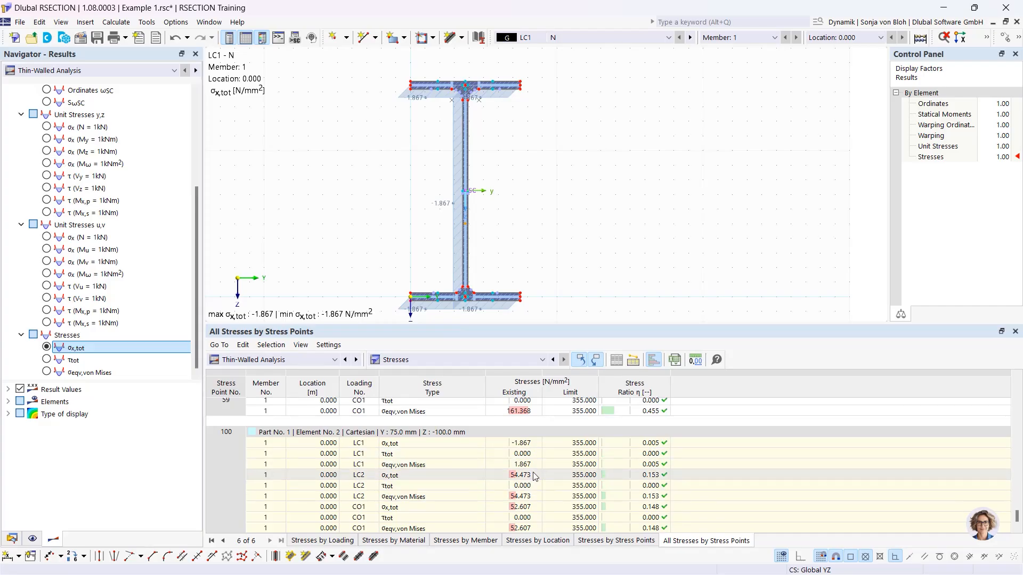
# Step: Display the statical moments Sy and then Sz on the section, and list Statical Moments and Warping in the results table
pyautogui.click(519, 476)
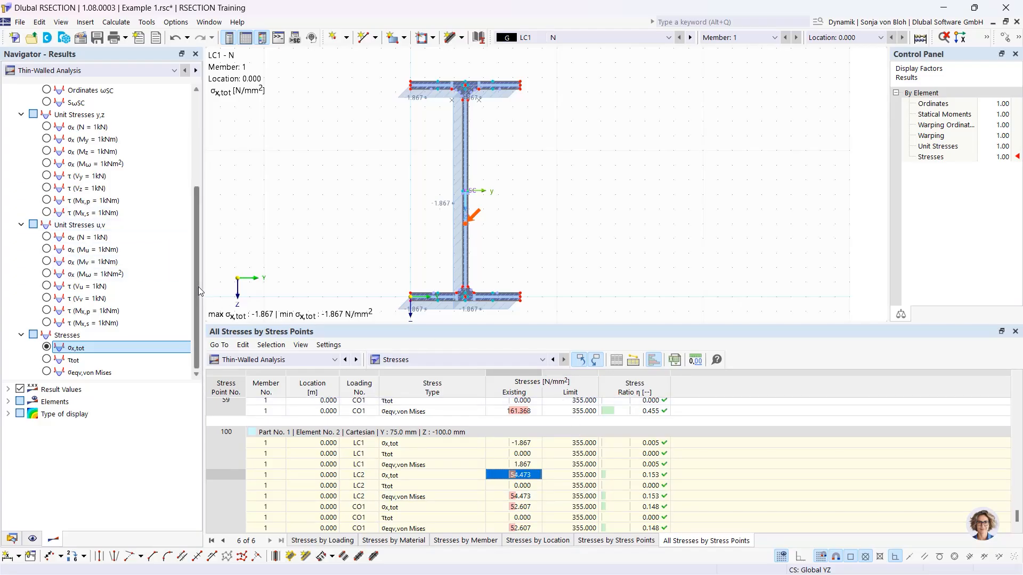
pyautogui.moveTo(199, 287); pyautogui.dragTo(202, 170)
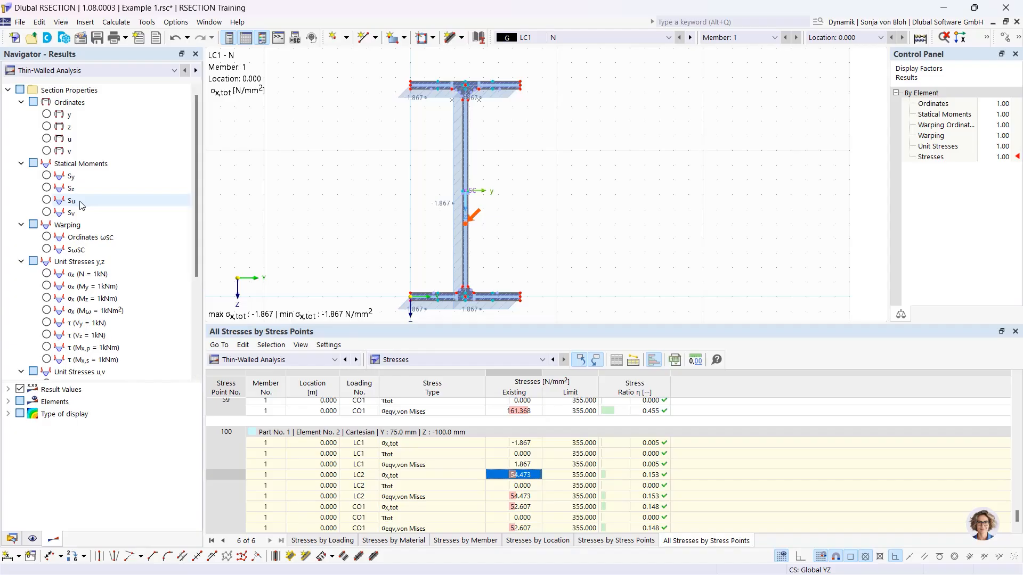
pyautogui.click(47, 176)
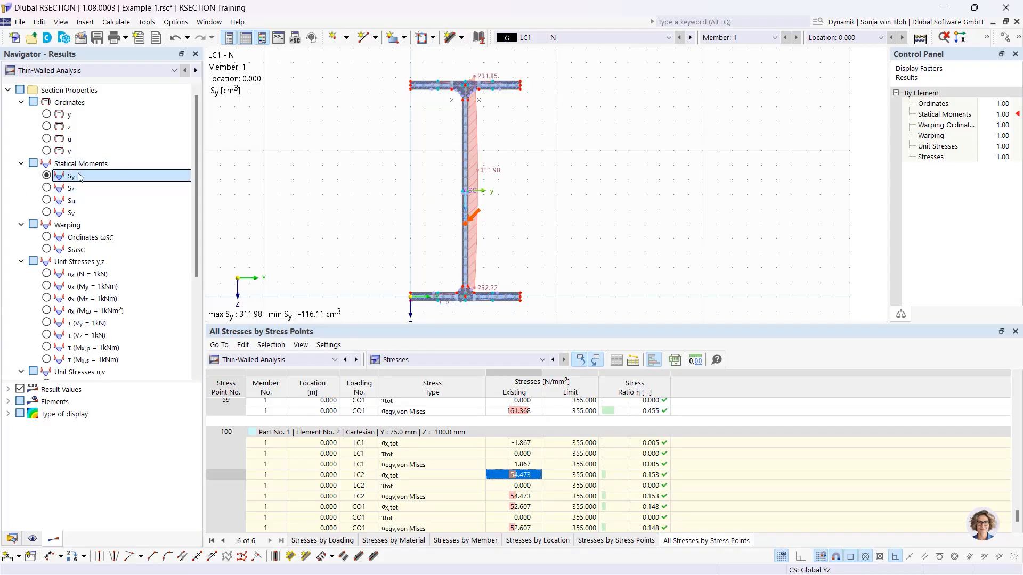
pyautogui.click(48, 188)
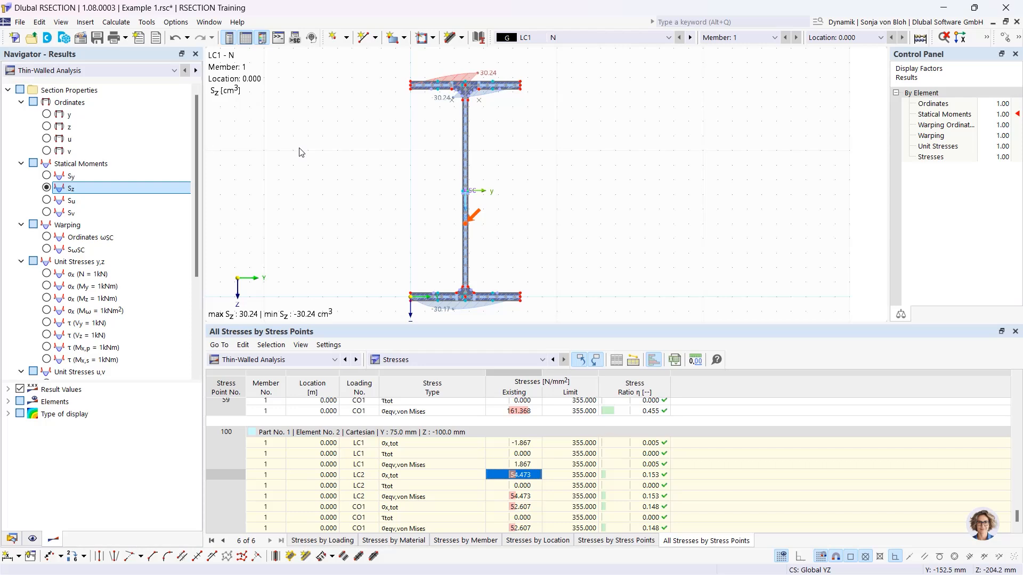
pyautogui.click(487, 360)
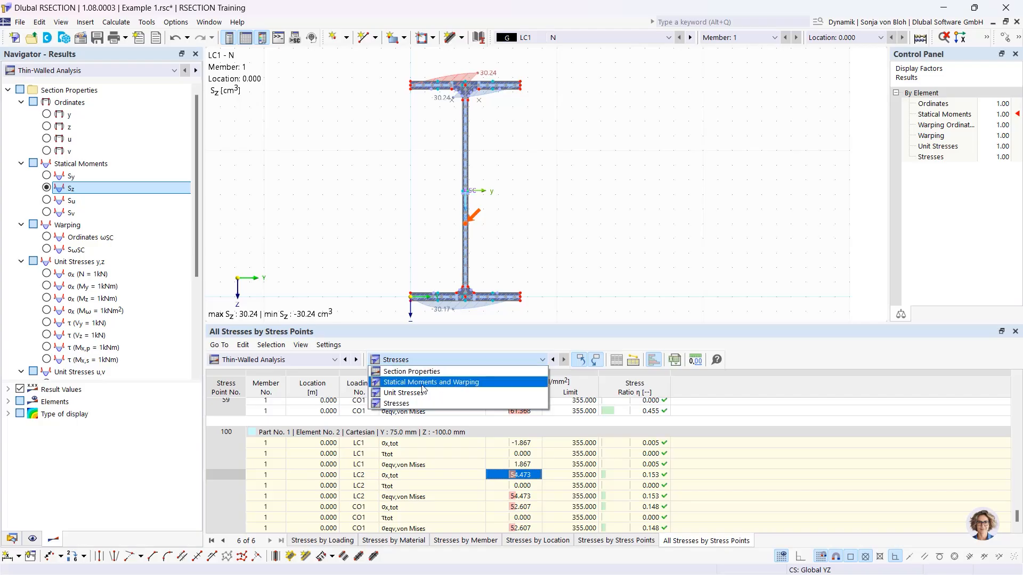
pyautogui.click(450, 383)
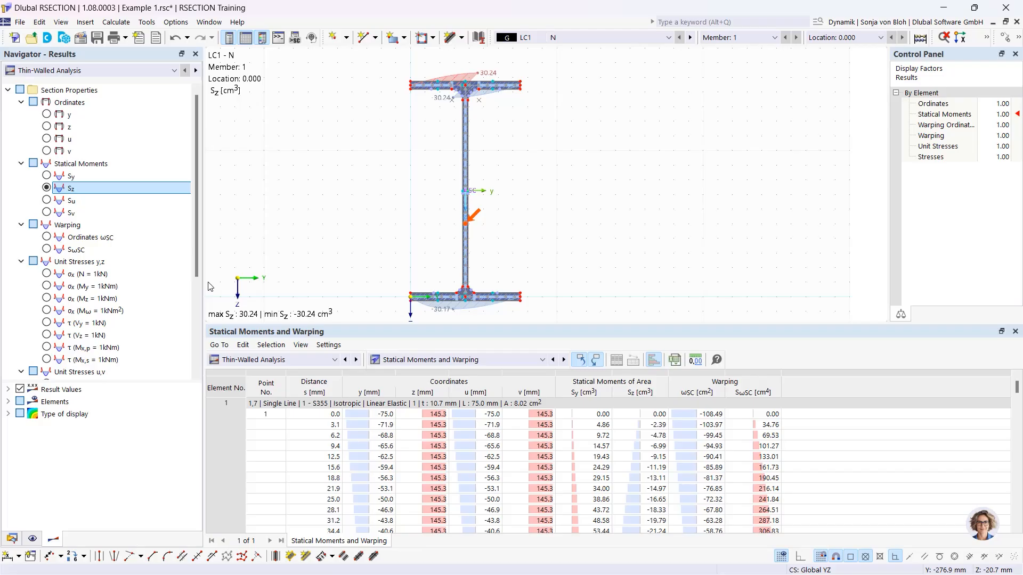
# Step: Set both the graphical results and the results table to Effective Thin-Walled Analysis, displaying the total normal stress σx,tot
pyautogui.click(109, 71)
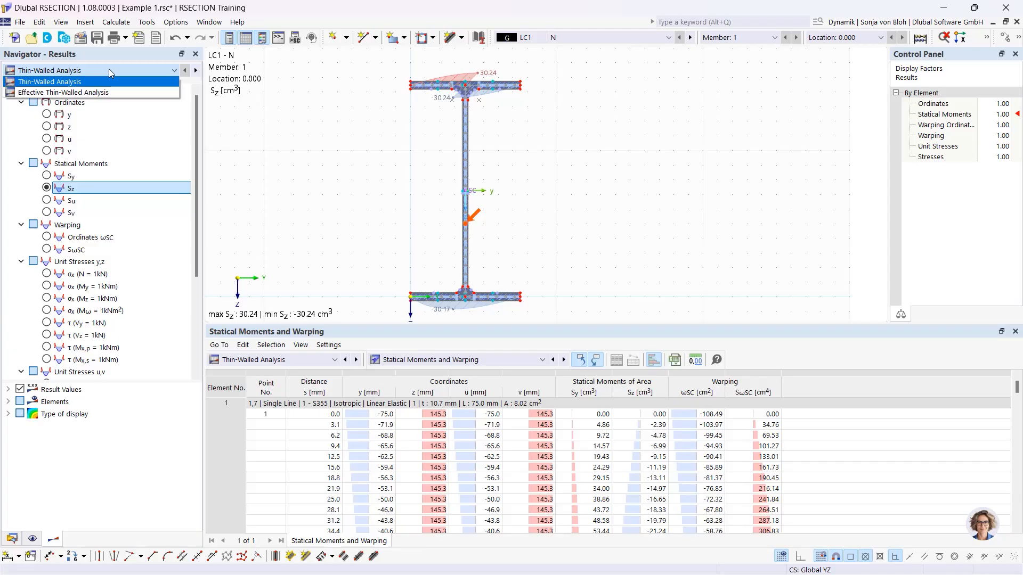
pyautogui.click(52, 92)
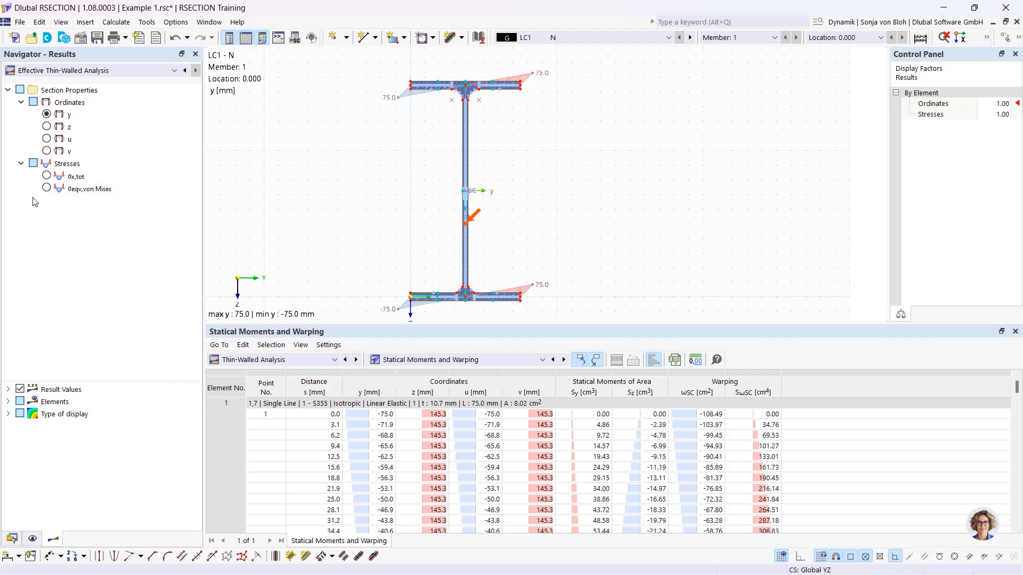
pyautogui.click(47, 176)
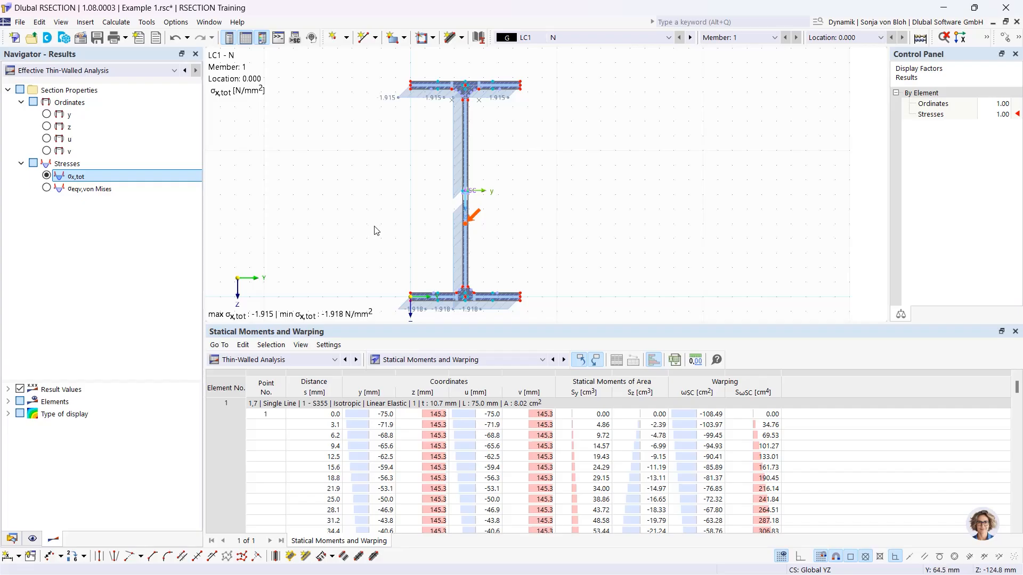
pyautogui.click(320, 361)
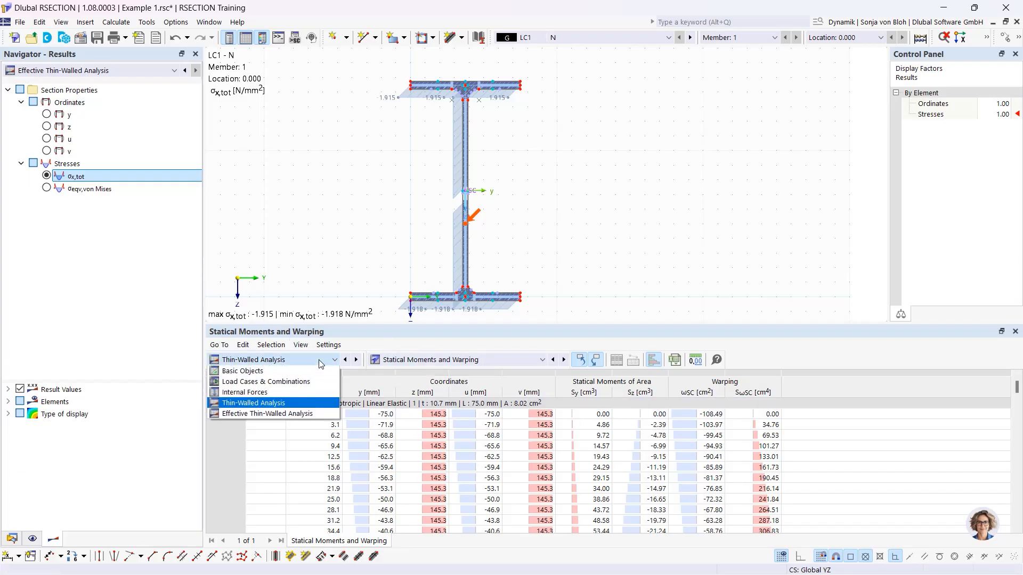
pyautogui.click(285, 414)
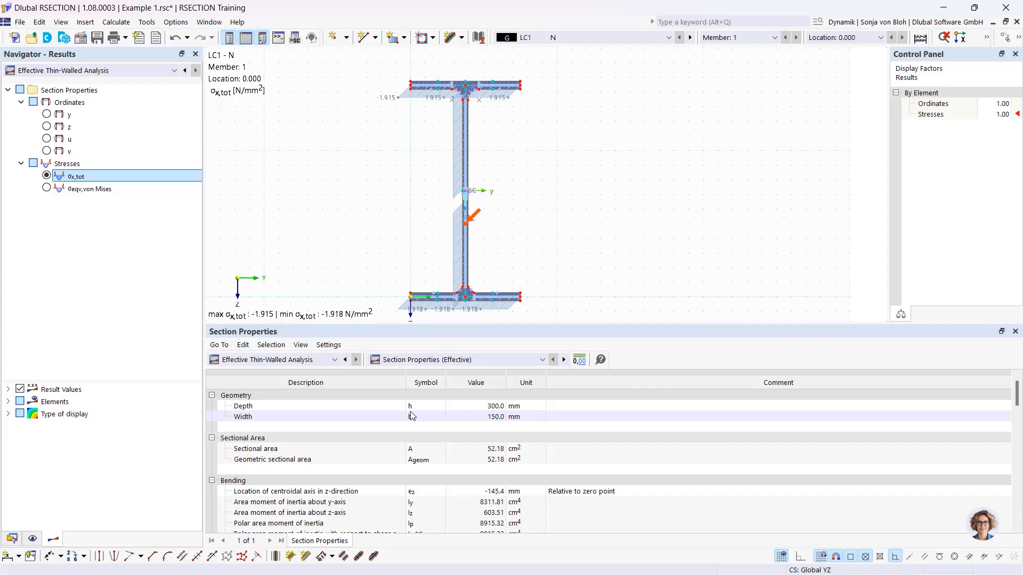
# Step: Compare the sectional area in the thin-walled section properties with that in the effective section properties
pyautogui.click(335, 361)
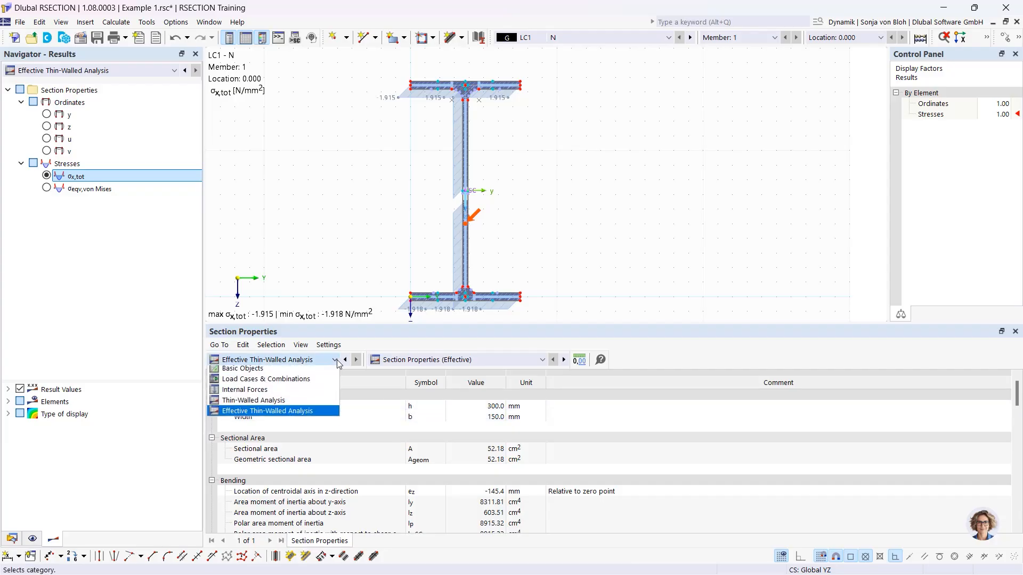
pyautogui.click(283, 405)
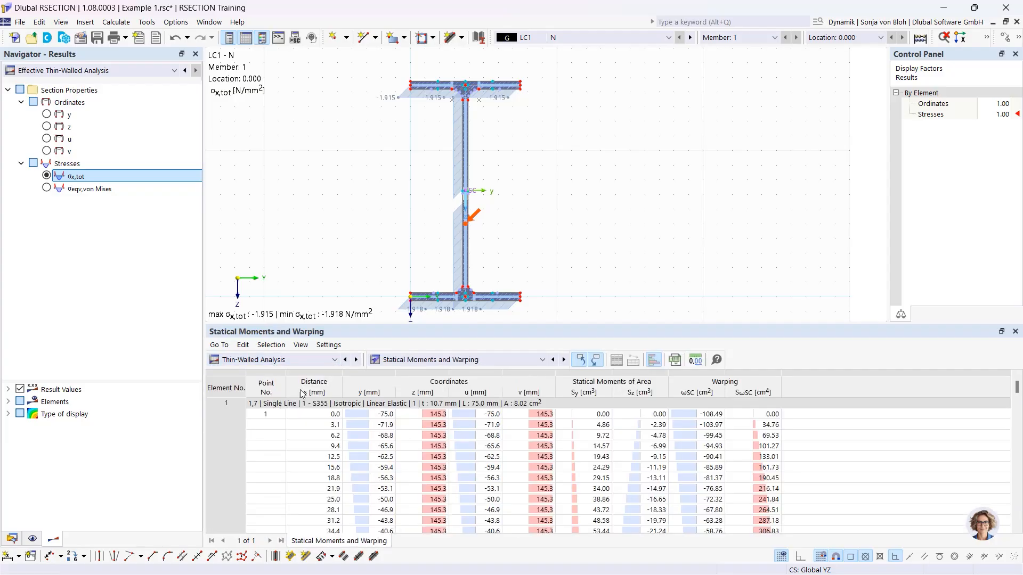
pyautogui.click(448, 360)
pyautogui.click(447, 373)
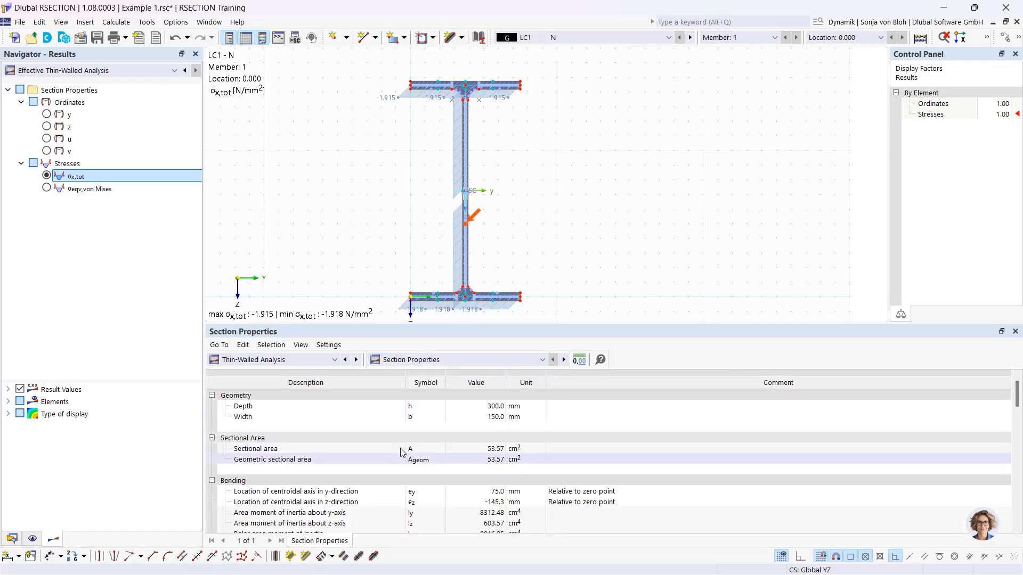
pyautogui.click(442, 360)
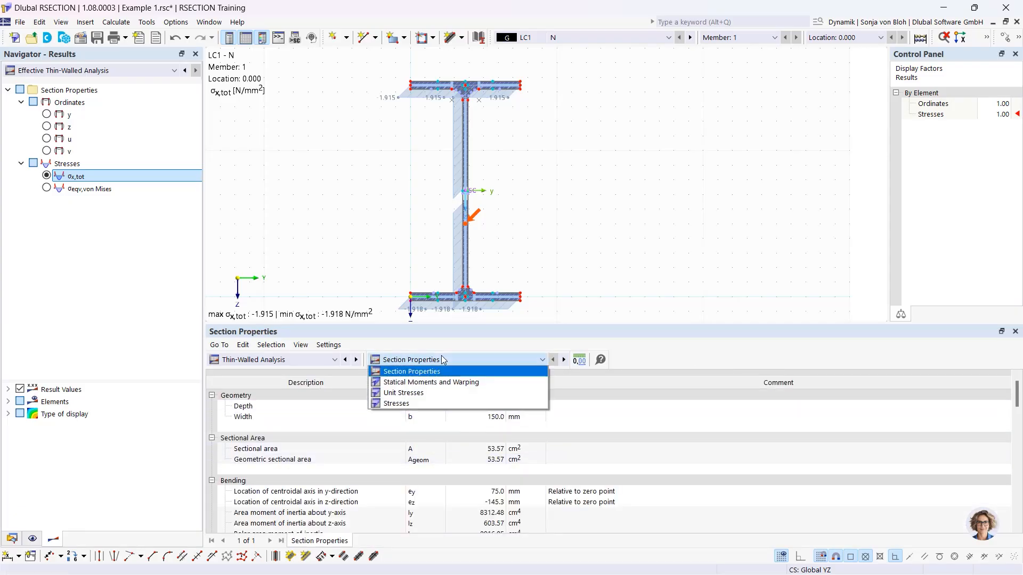
pyautogui.click(313, 360)
pyautogui.click(279, 413)
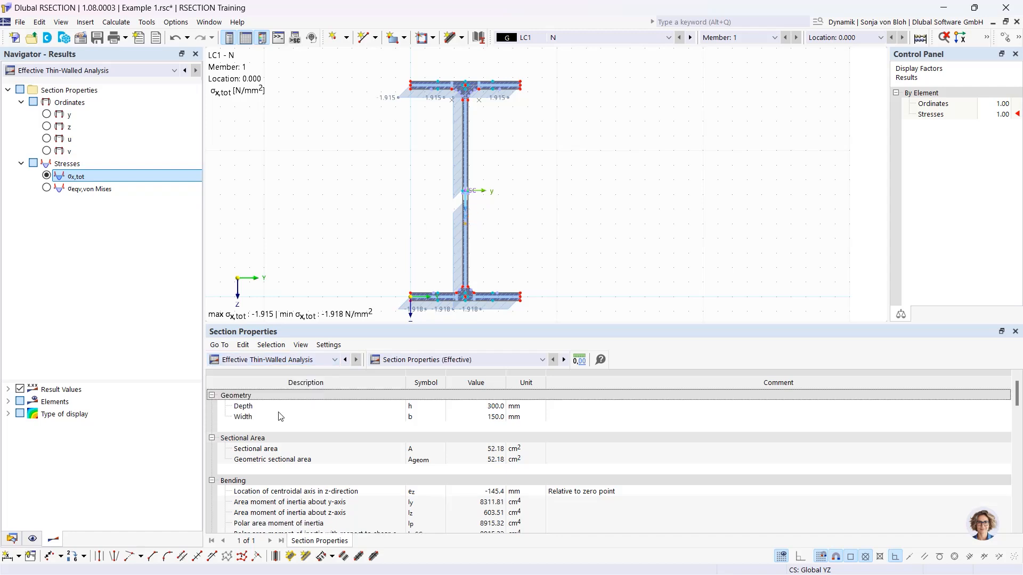
pyautogui.click(462, 453)
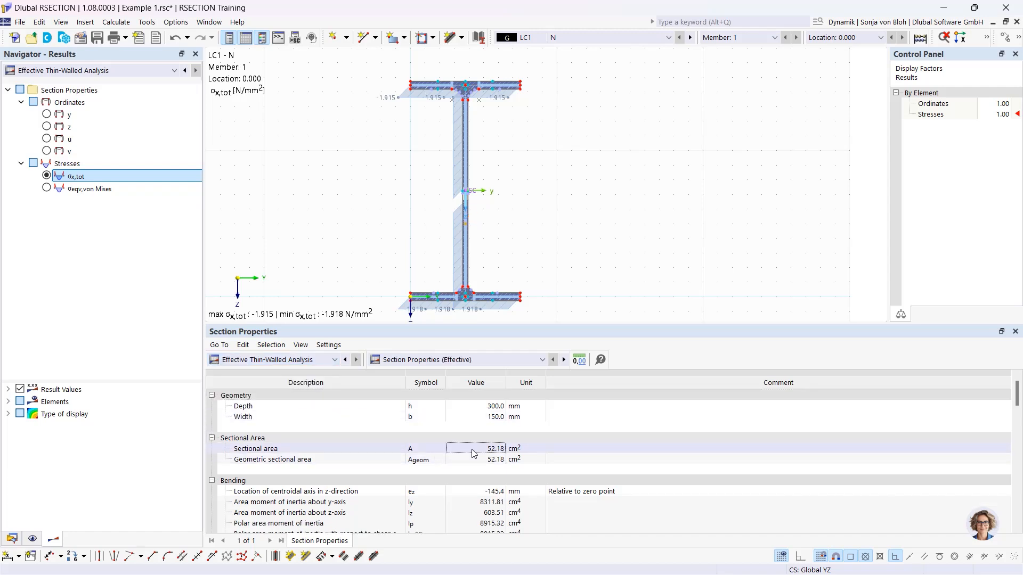
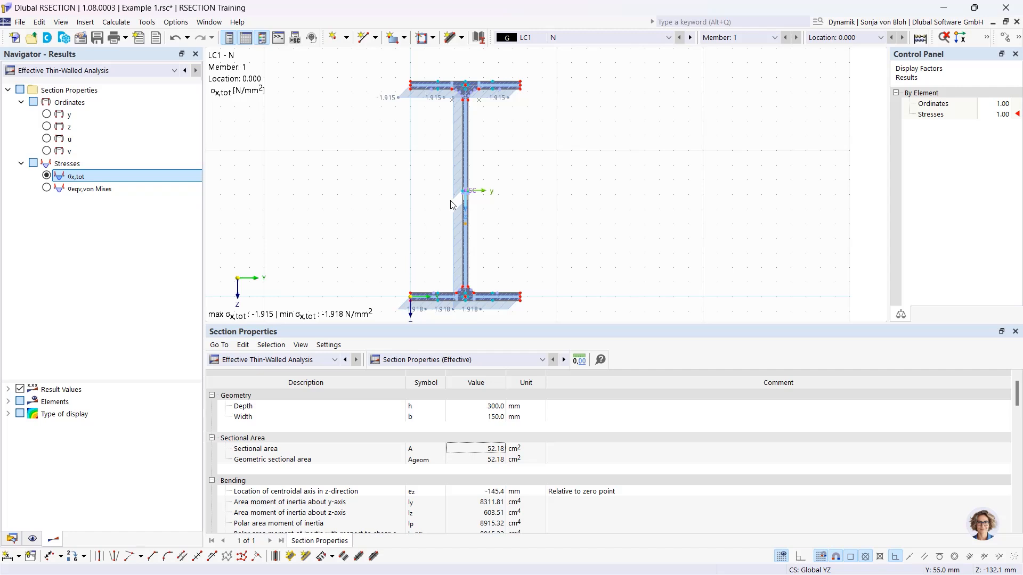
# Step: Open the Section Classification acc. to EN 1993-1-1 and examine the web subpanel's c/t classification for LC1 in an enlarged table
pyautogui.moveTo(406, 324); pyautogui.dragTo(405, 378)
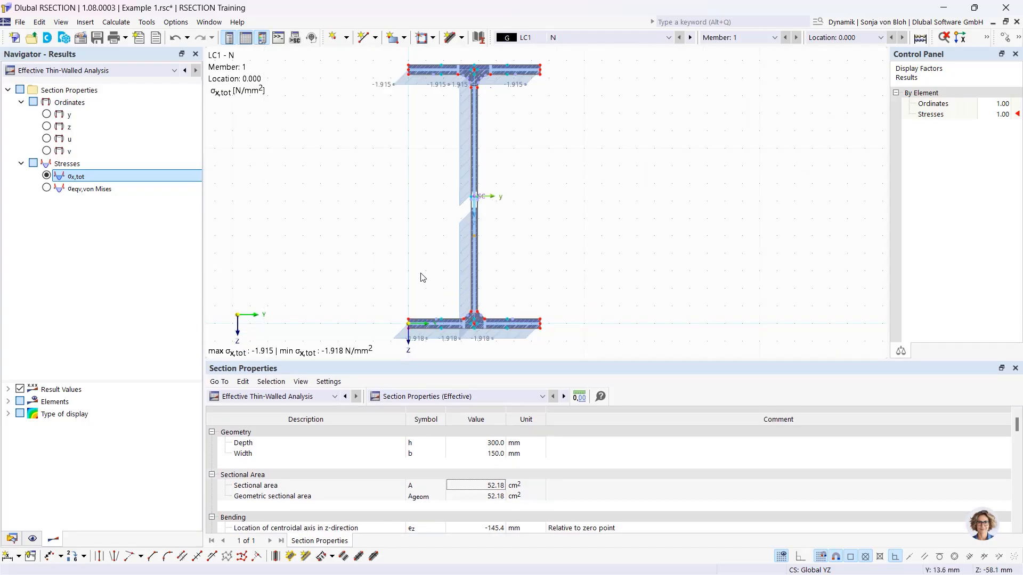
pyautogui.click(480, 394)
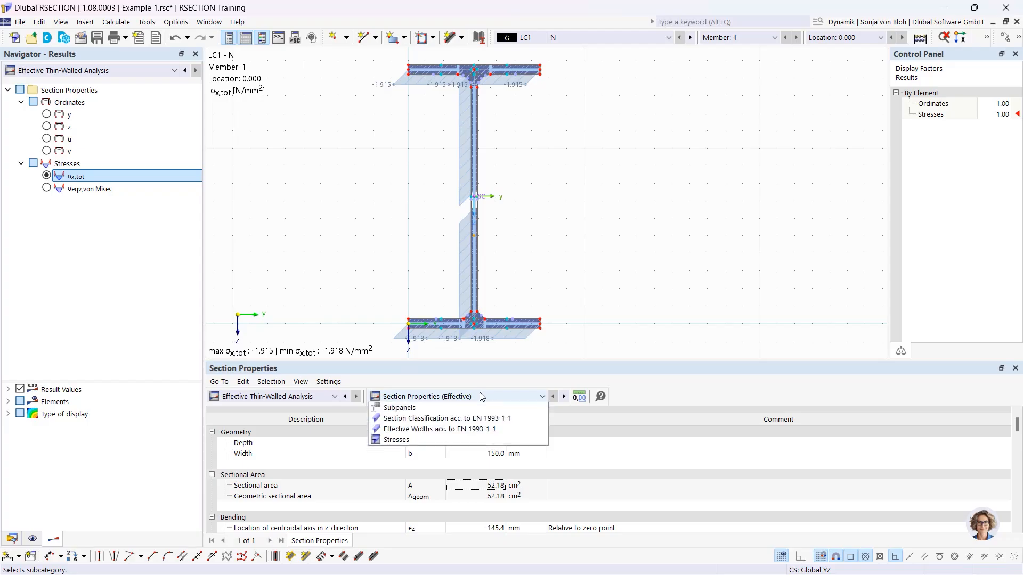
pyautogui.click(457, 430)
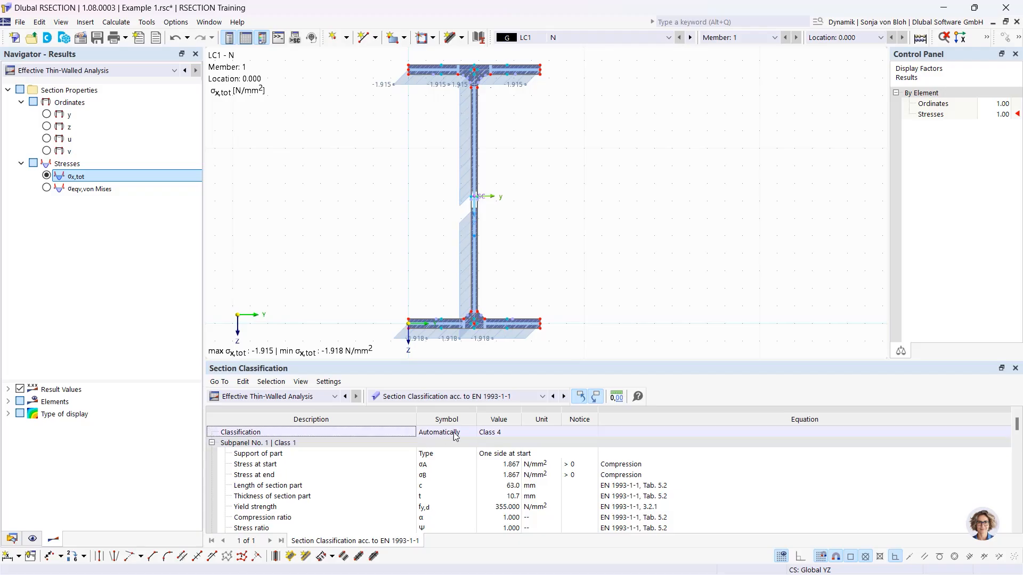
pyautogui.click(450, 433)
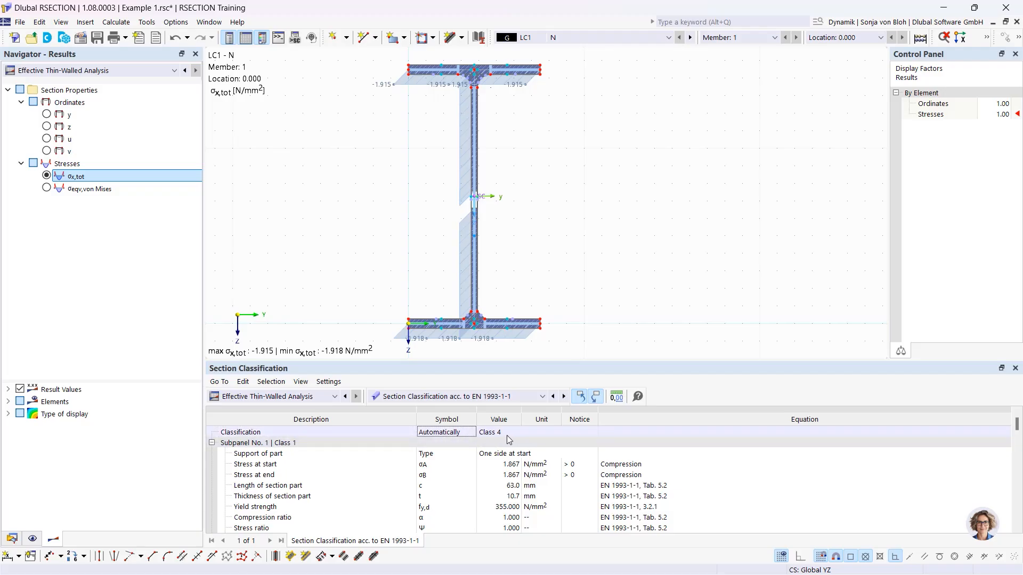
pyautogui.click(475, 196)
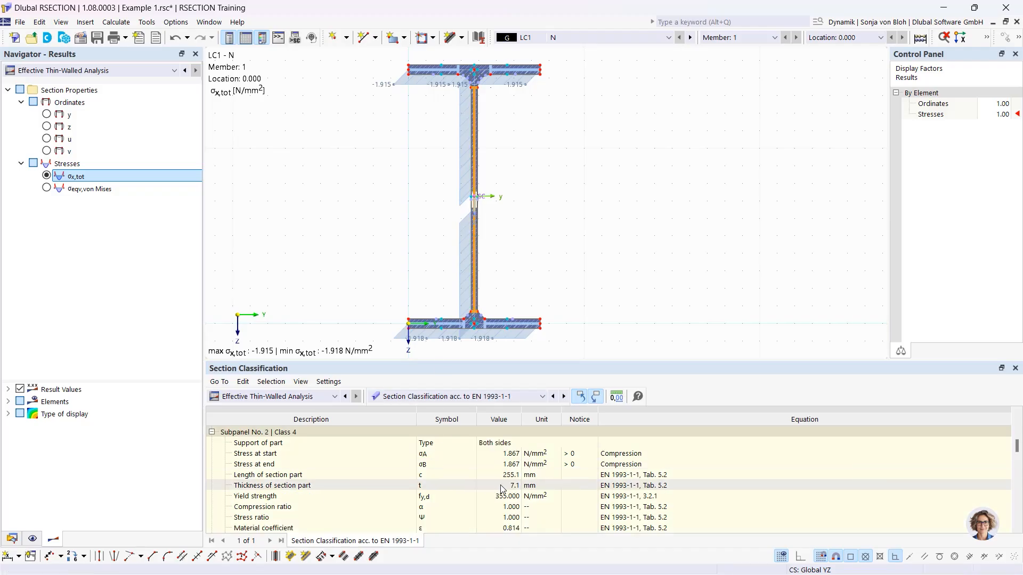
pyautogui.moveTo(465, 360); pyautogui.dragTo(464, 238)
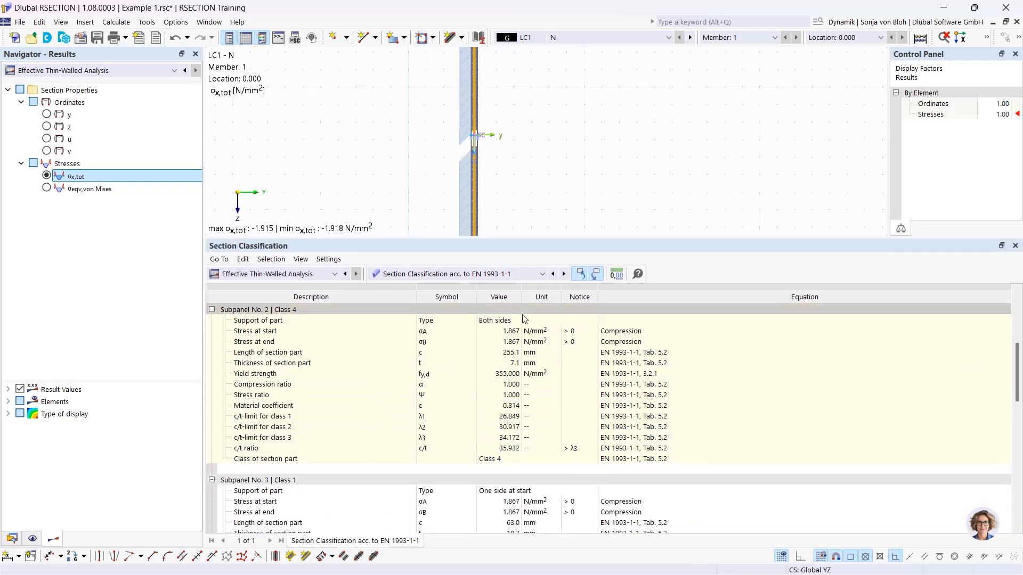
# Step: Open the Effective Widths acc. to EN 1993-1-1 and examine the effective and ineffective widths of the web subpanel
pyautogui.click(541, 274)
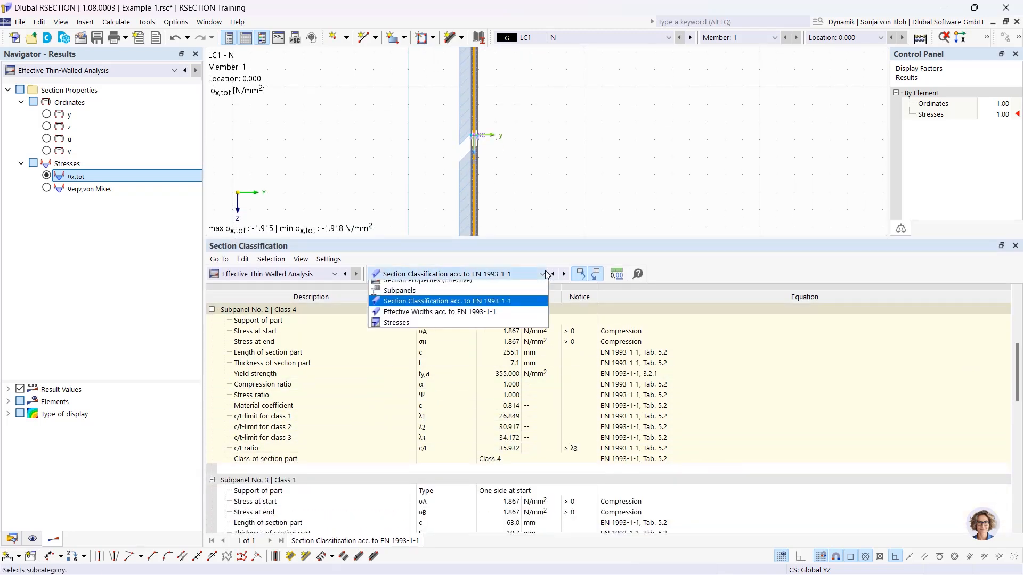
pyautogui.click(471, 319)
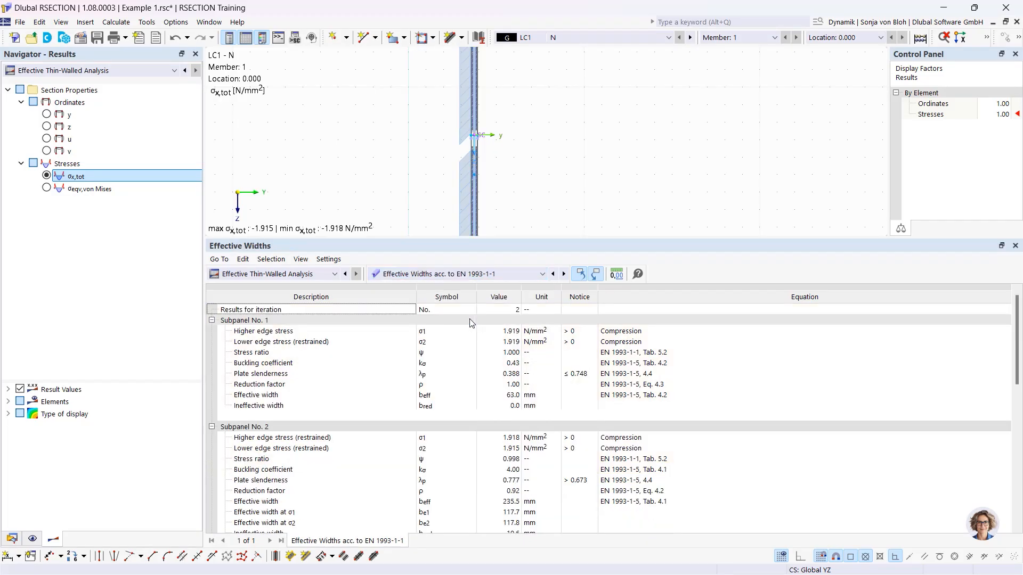
pyautogui.click(473, 193)
pyautogui.scroll(-3, 432, 452)
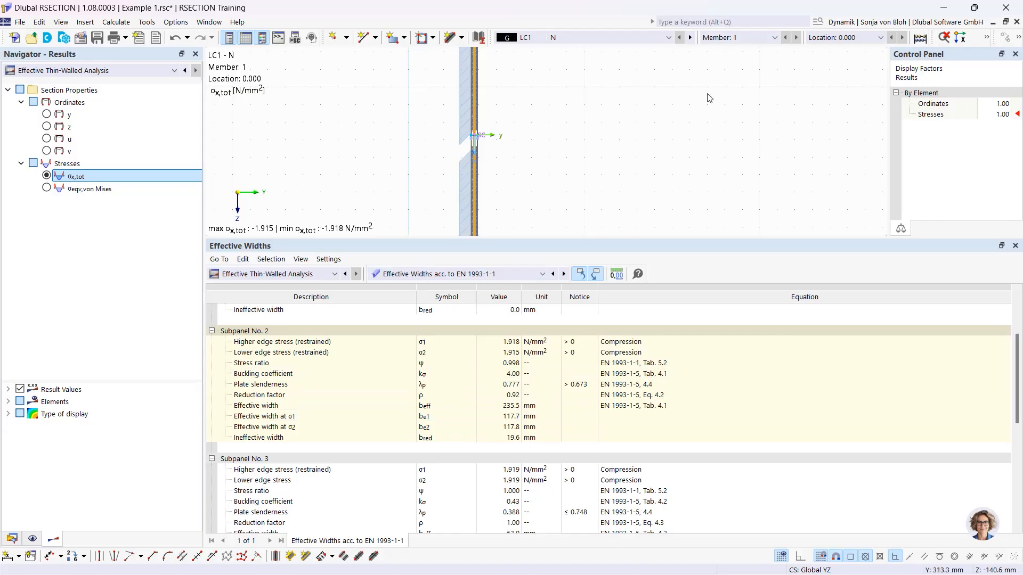
# Step: Switch to load case LC2 and review its effective widths and its section classification acc. to EN 1993-1-1
pyautogui.click(668, 37)
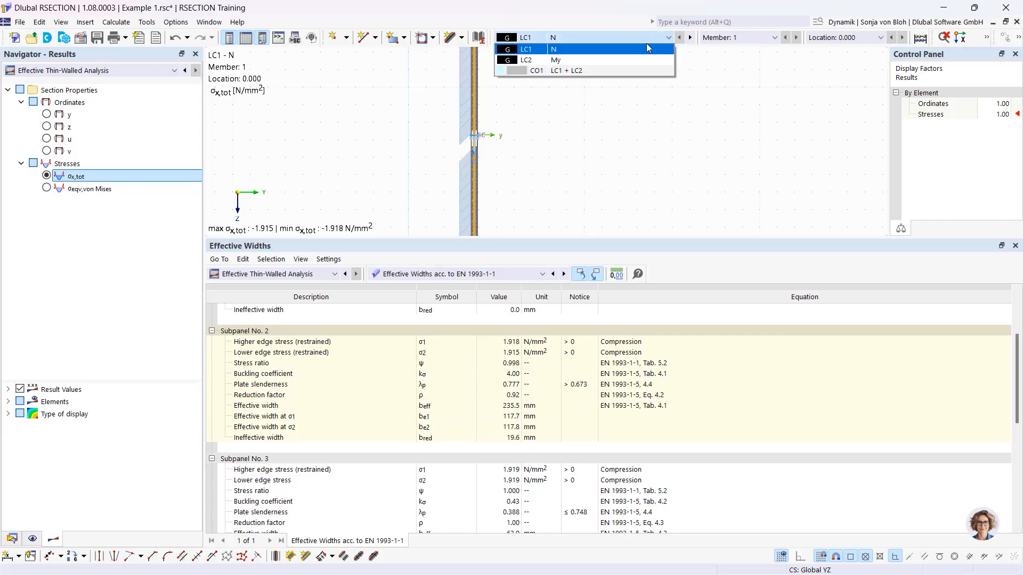
pyautogui.click(605, 60)
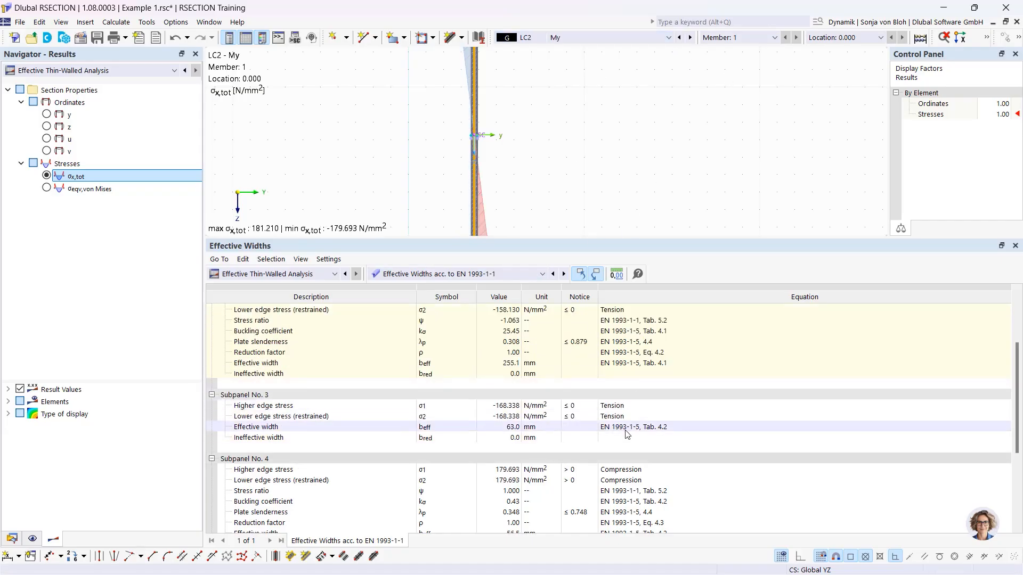
pyautogui.scroll(3, 626, 434)
pyautogui.click(542, 274)
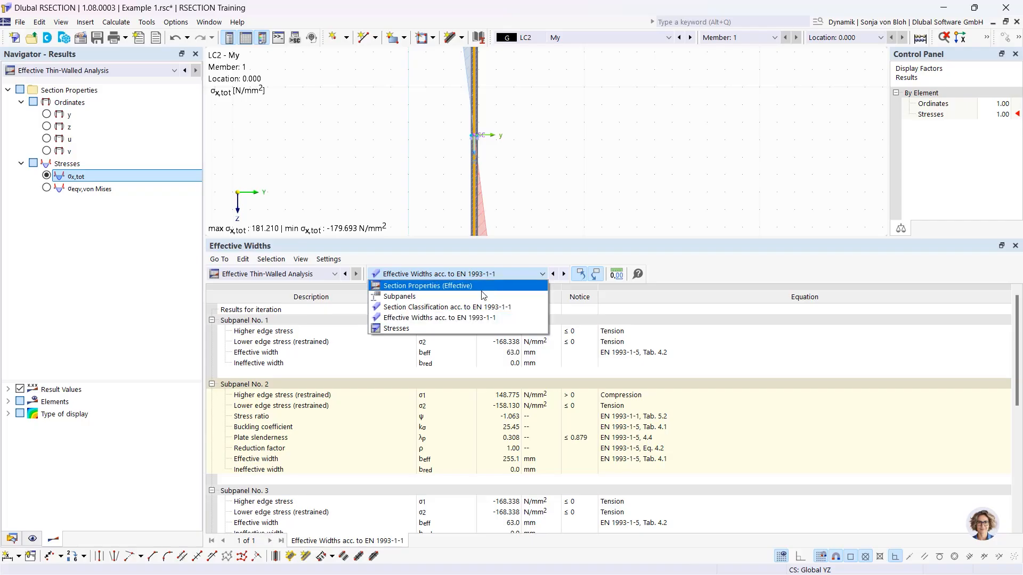
pyautogui.click(447, 306)
pyautogui.scroll(5, 465, 389)
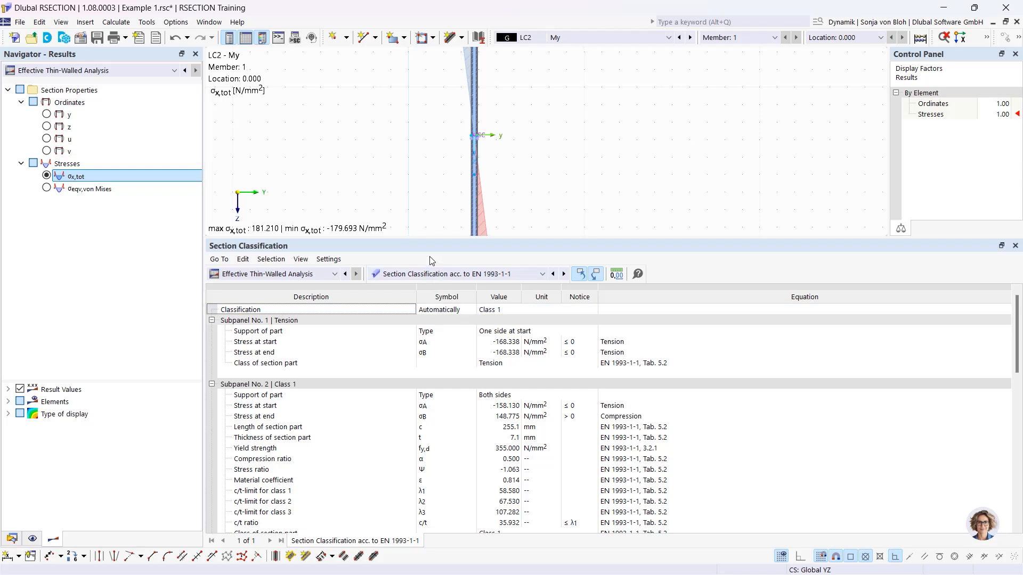
pyautogui.scroll(-4, 411, 185)
pyautogui.scroll(1, 403, 187)
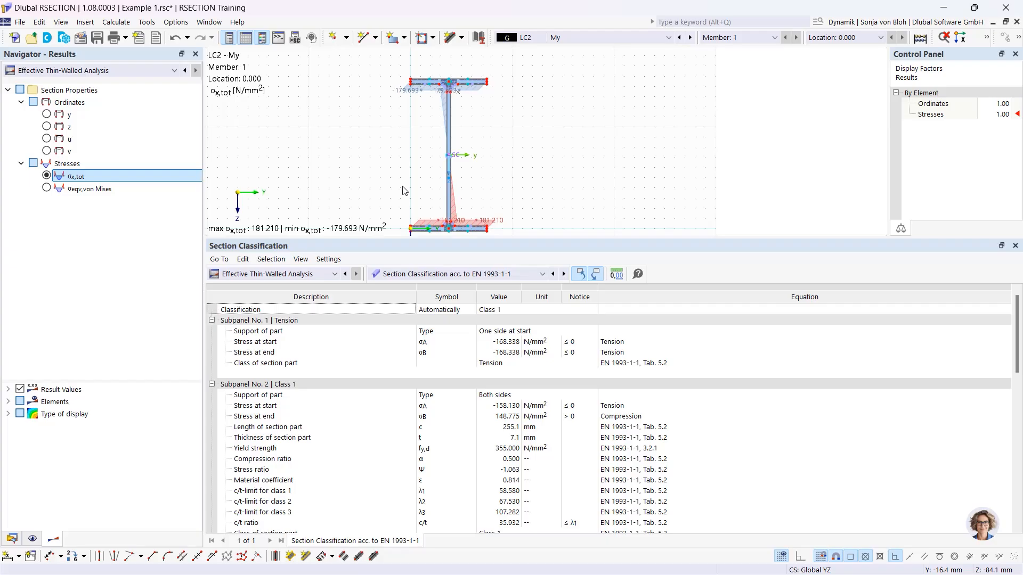
# Step: Display the effective results for load combination CO1 and shrink the section classification table to enlarge the section view
pyautogui.click(578, 37)
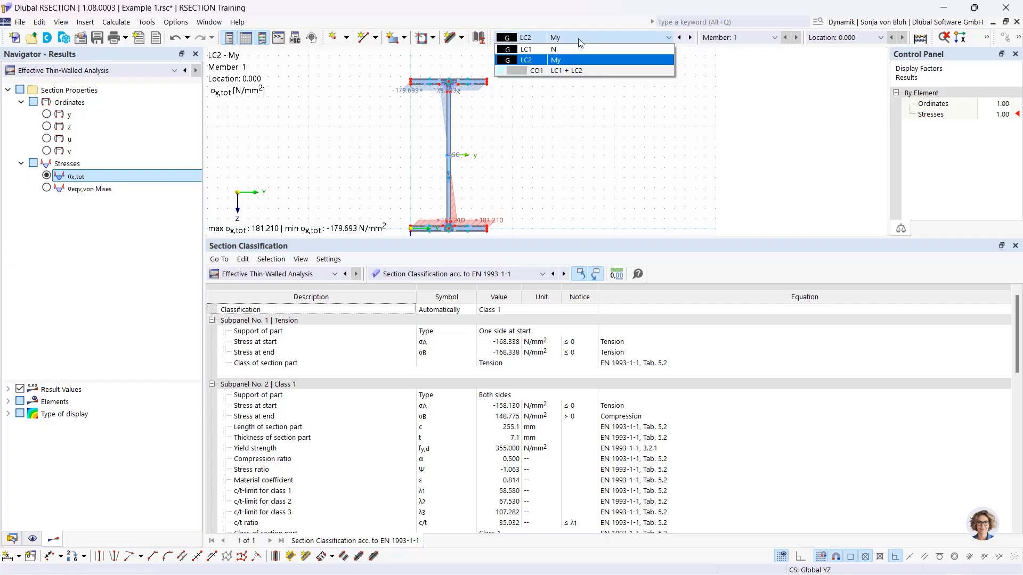
pyautogui.click(560, 71)
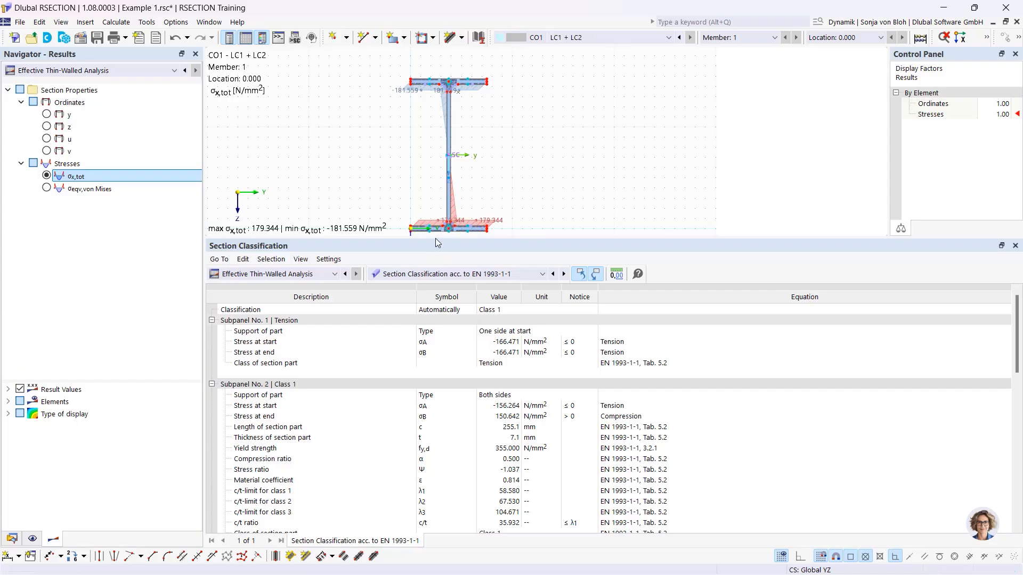
pyautogui.moveTo(437, 237); pyautogui.dragTo(436, 330)
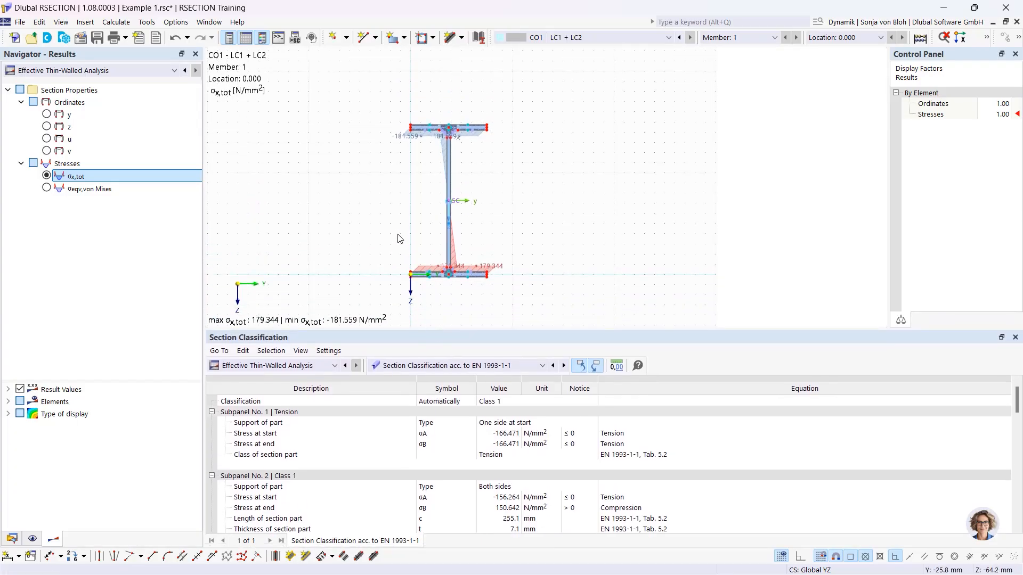
pyautogui.scroll(2, 398, 230)
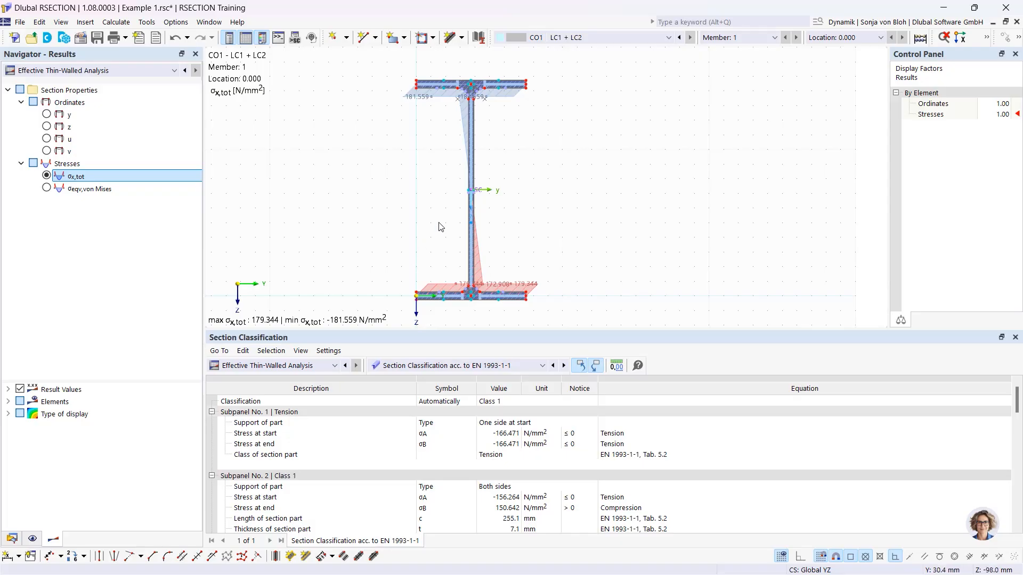
pyautogui.scroll(1, 460, 244)
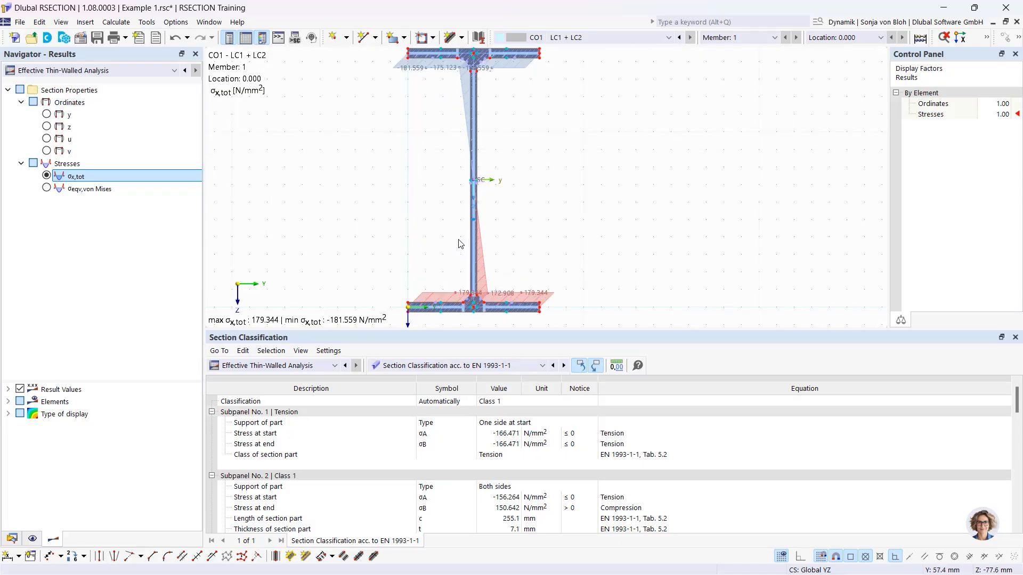
pyautogui.scroll(-2, 460, 244)
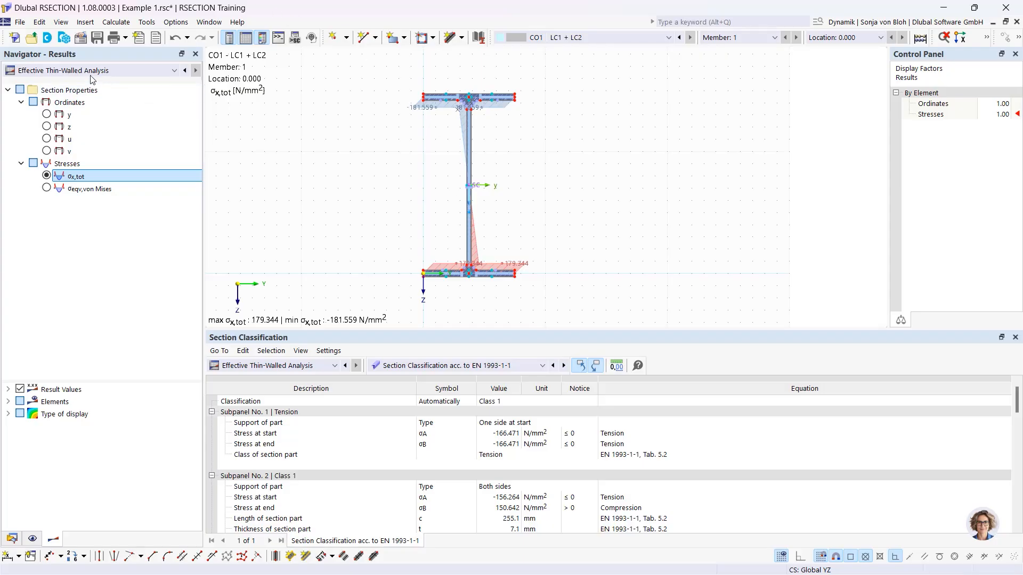
# Step: Create a new model named Example 2 using Thin-Walled Analysis and the Effective / Steel / Aluminum section add-on for EN 1993-1-1 and EN 1993-1-5
pyautogui.click(20, 39)
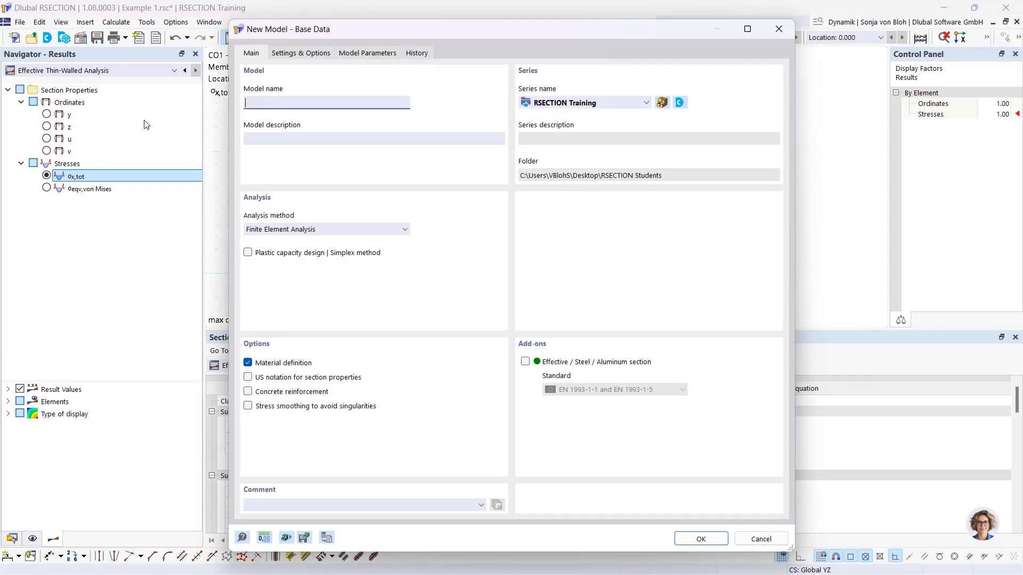
pyautogui.write('Example 2')
pyautogui.click(364, 228)
pyautogui.click(343, 252)
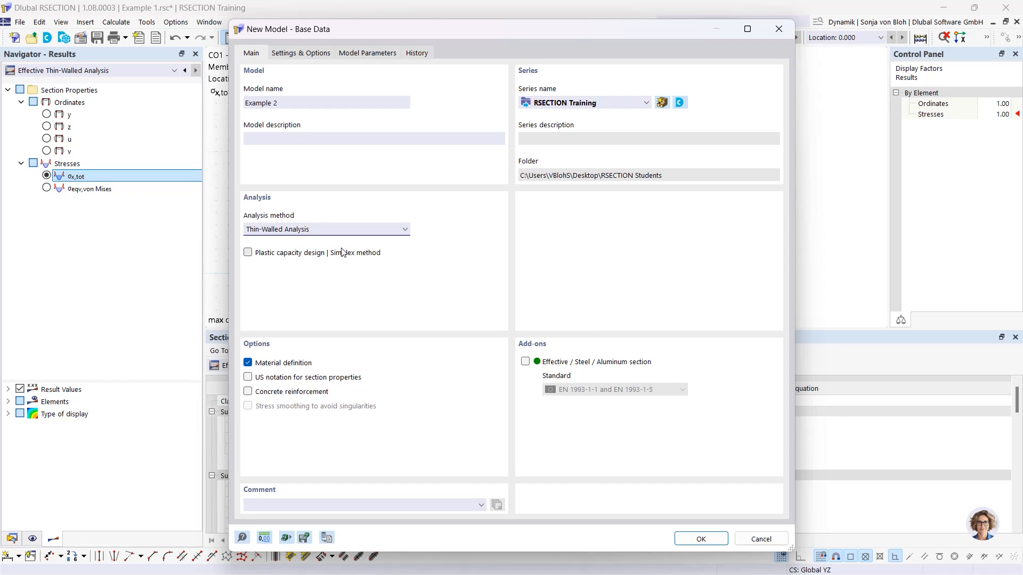
pyautogui.click(525, 362)
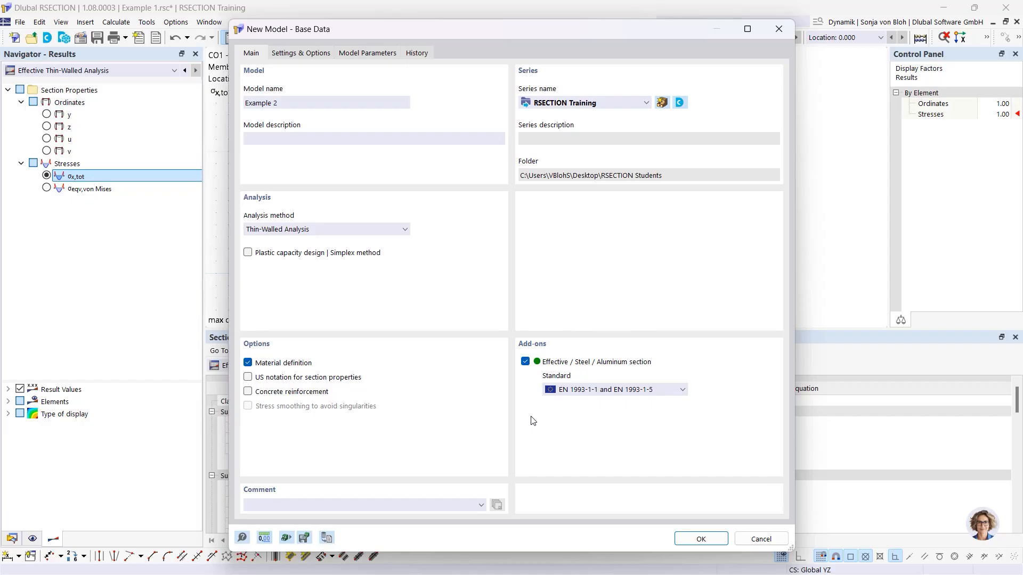
pyautogui.click(604, 392)
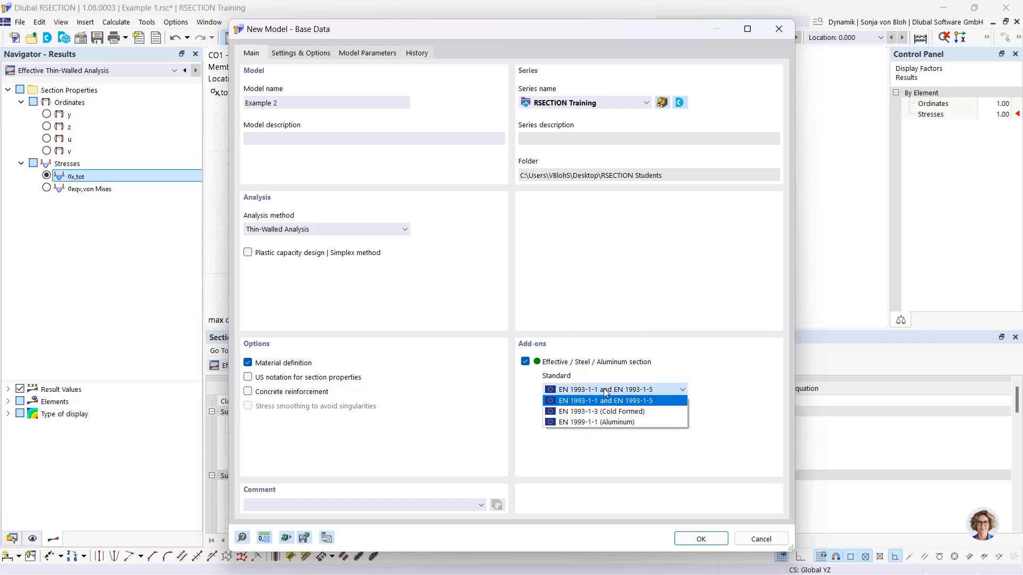
pyautogui.click(602, 390)
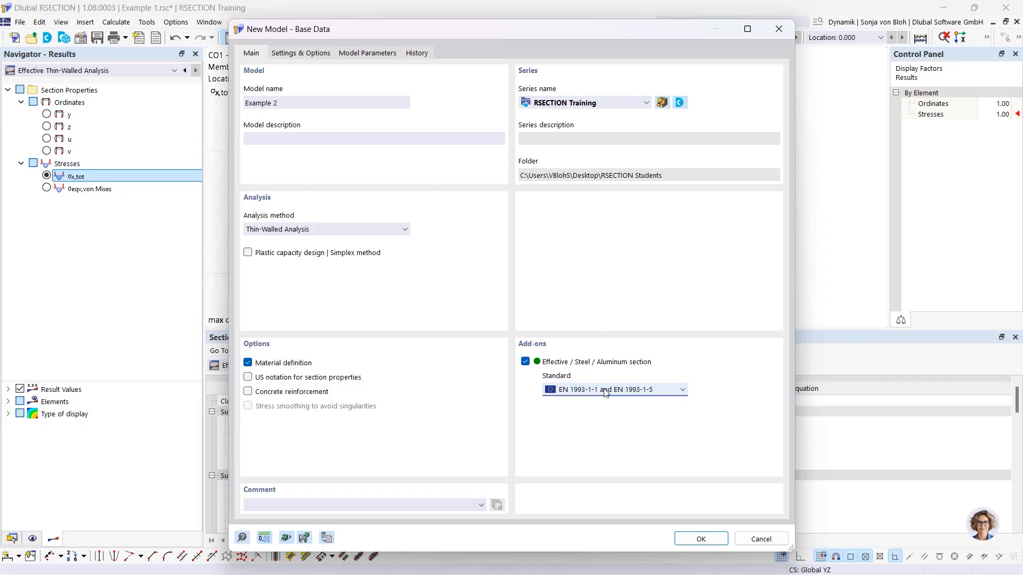
pyautogui.click(701, 539)
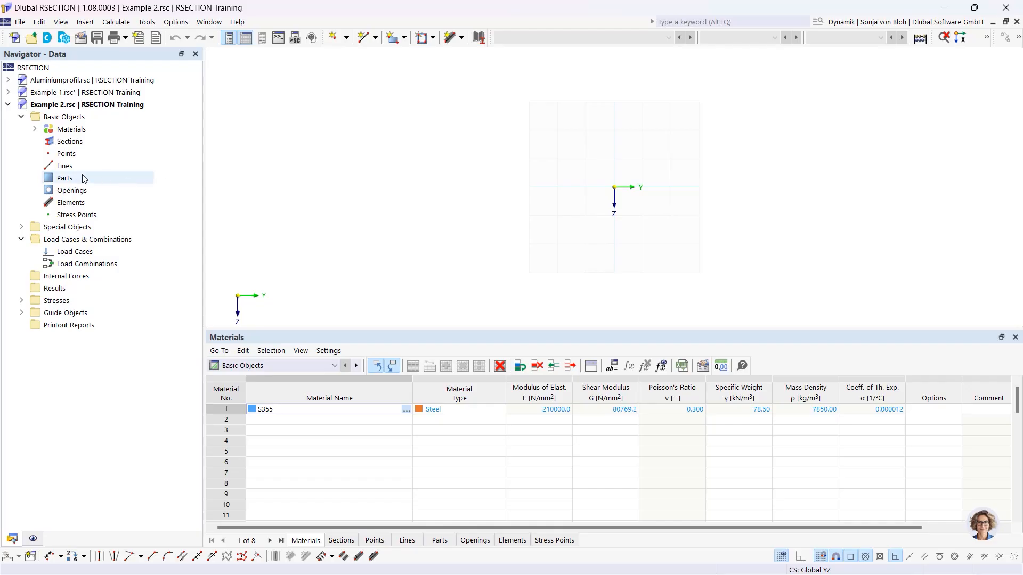
# Step: Change material 1 of Example 2 to steel S235 per EN 1993-1-1:2005-05 from the material library
pyautogui.click(35, 129)
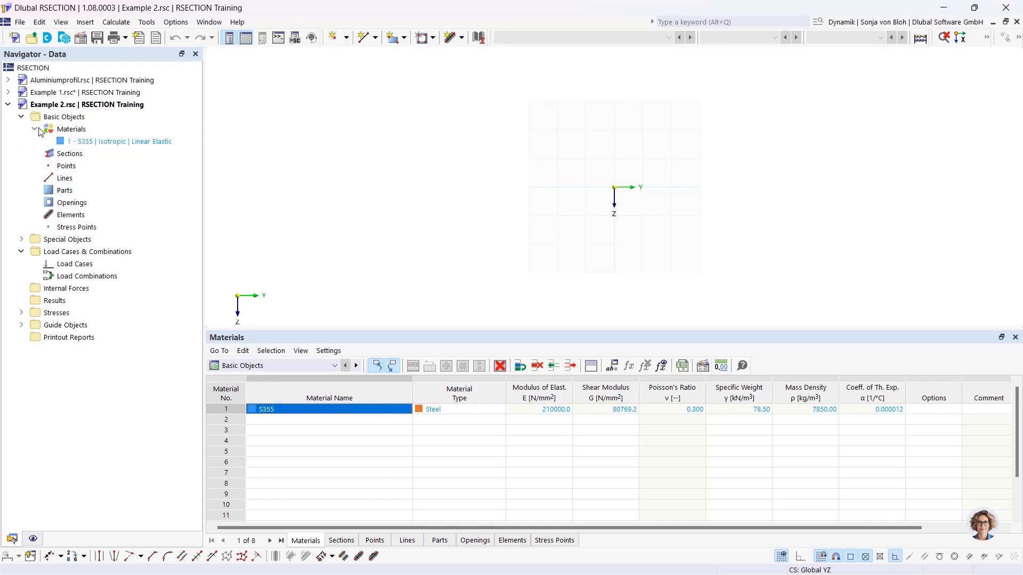
pyautogui.doubleClick(111, 142)
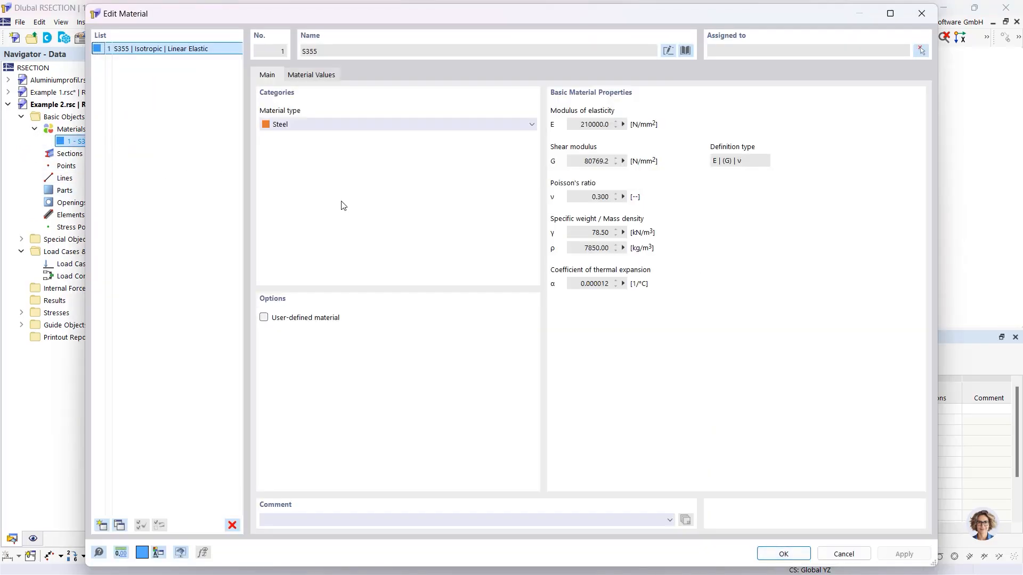
pyautogui.click(686, 51)
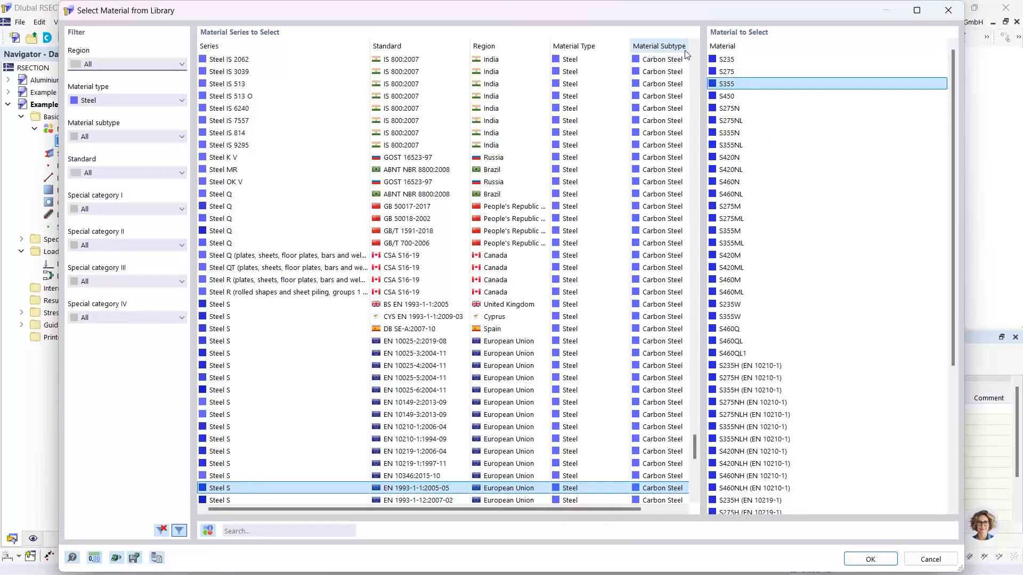
pyautogui.click(267, 531)
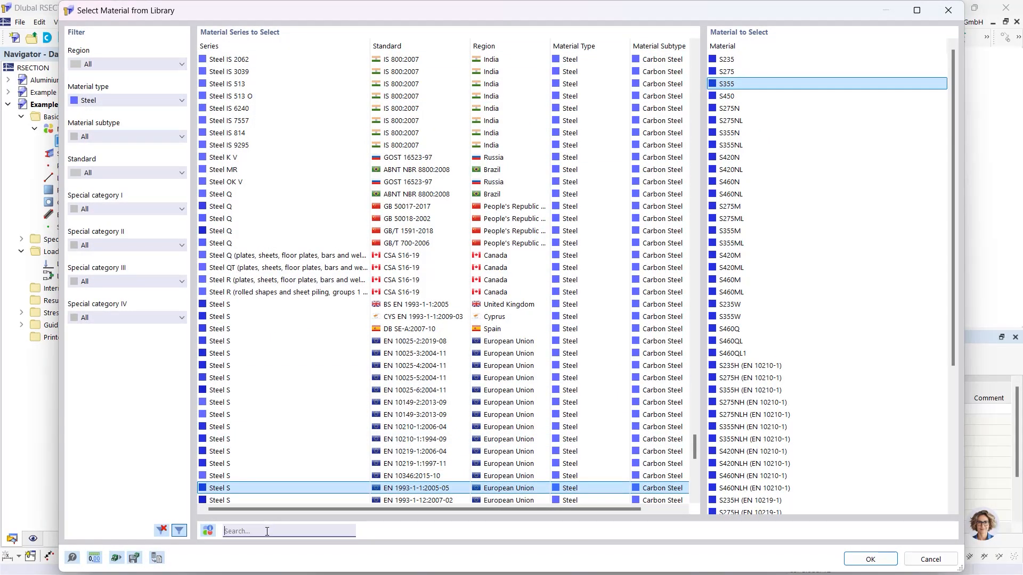
pyautogui.write('S23')
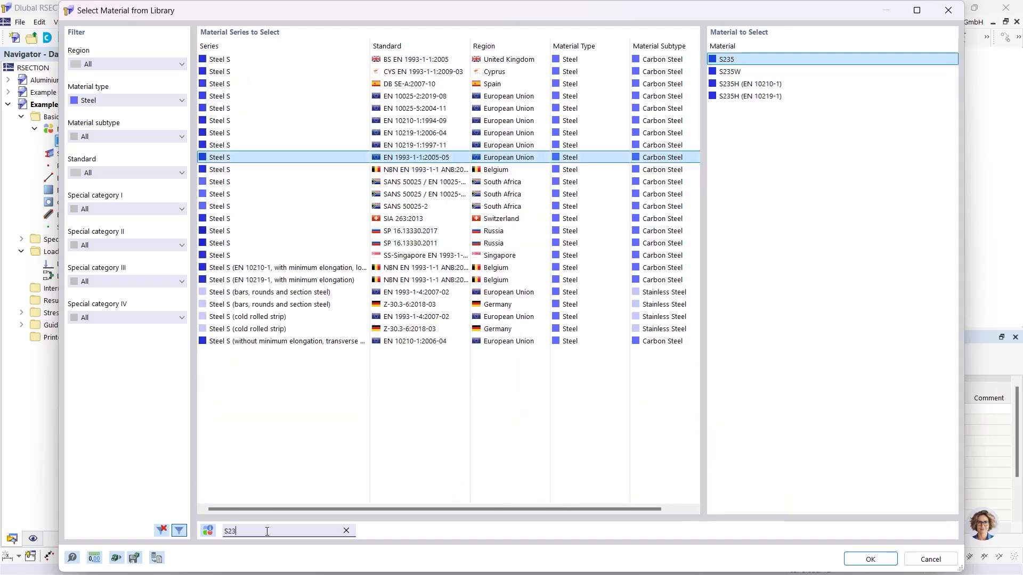
pyautogui.write('5')
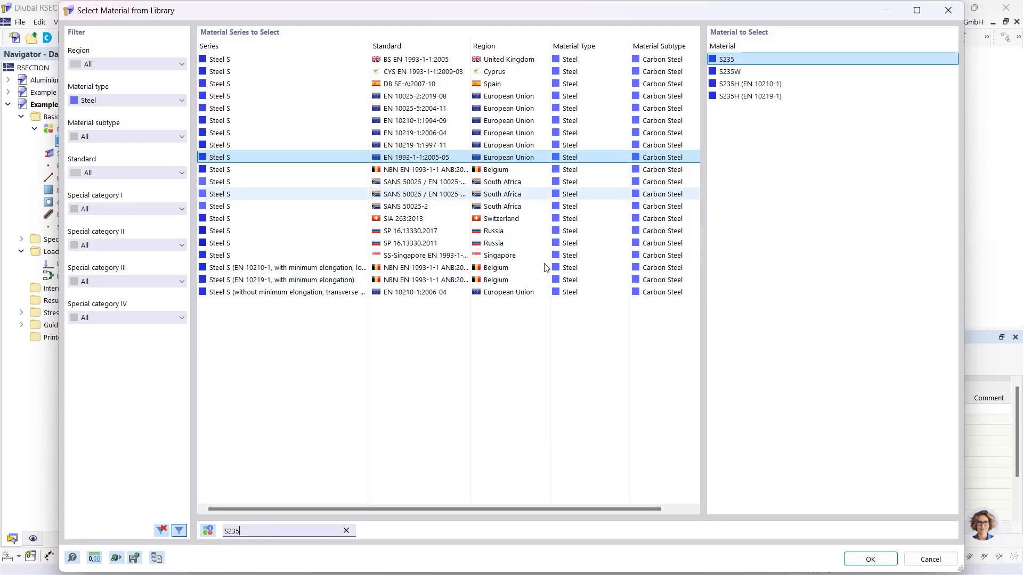
pyautogui.click(870, 560)
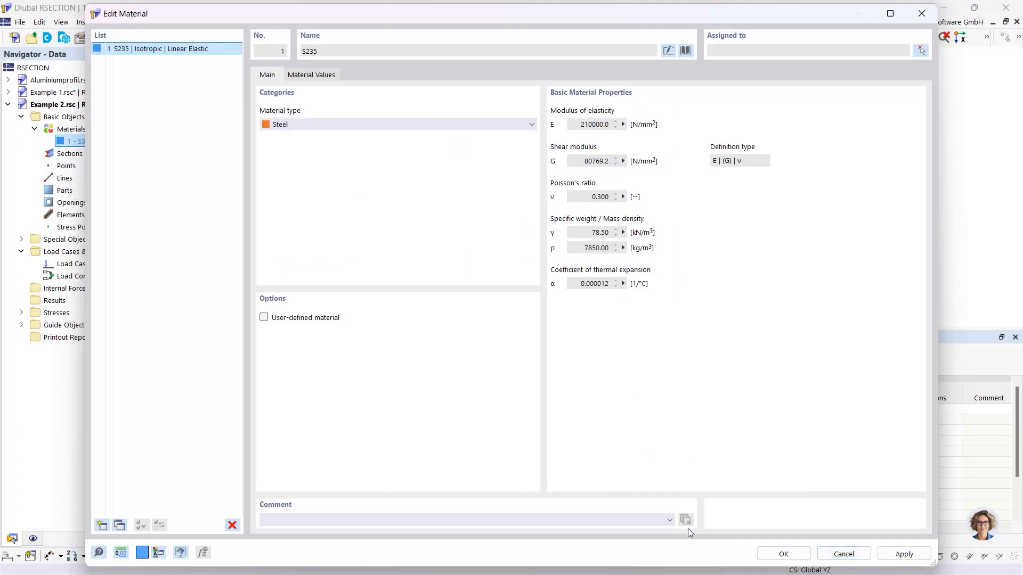
pyautogui.click(783, 555)
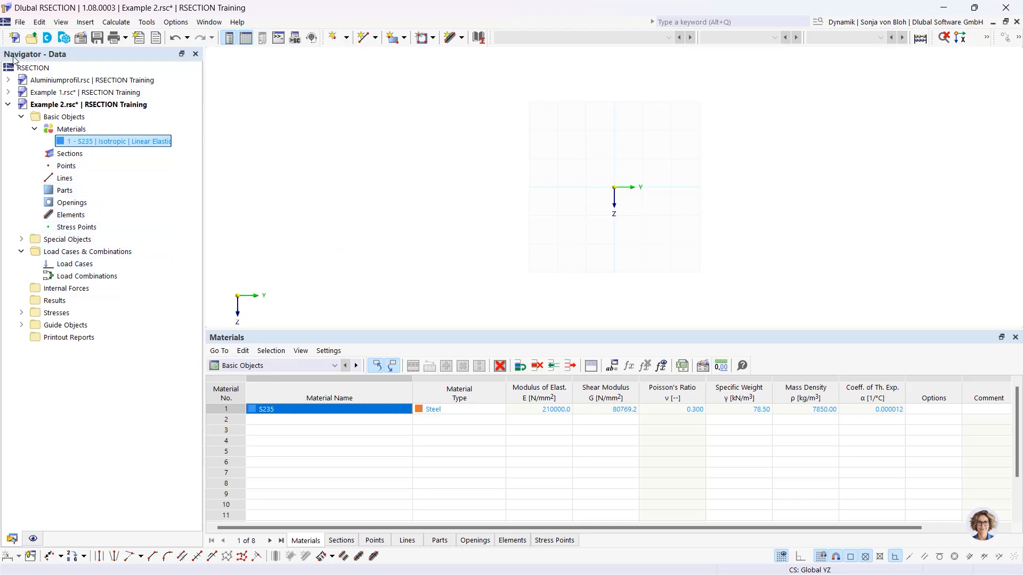
# Step: Start a new section in Example 2 and choose the IPEa 200 profile by its name
pyautogui.rightClick(71, 155)
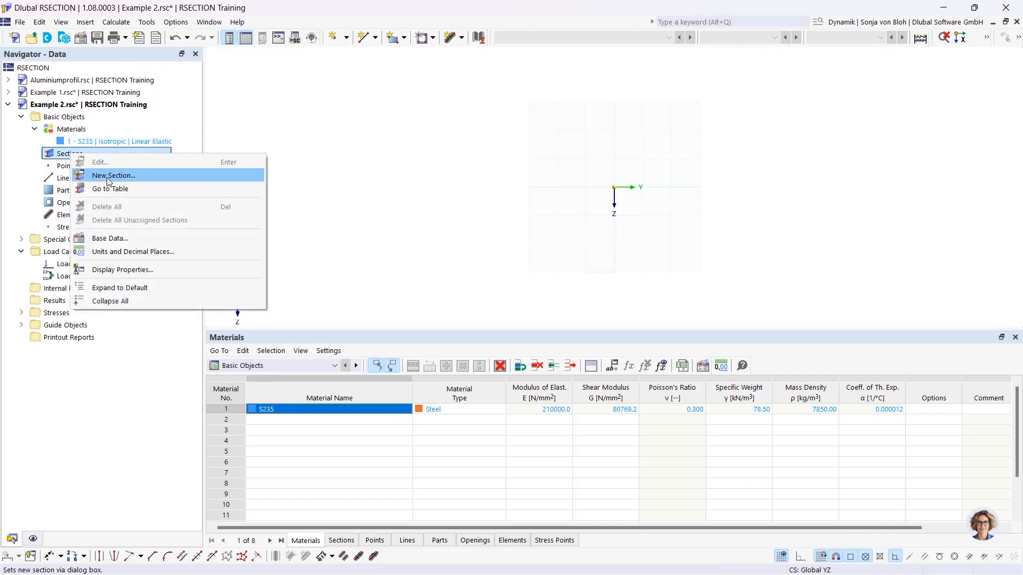
pyautogui.click(107, 179)
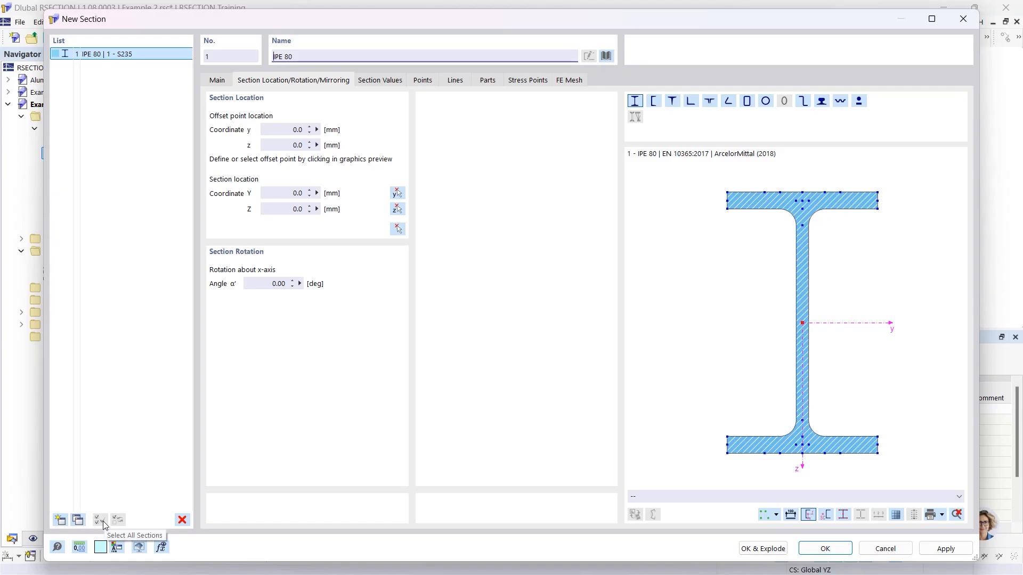
pyautogui.click(324, 57)
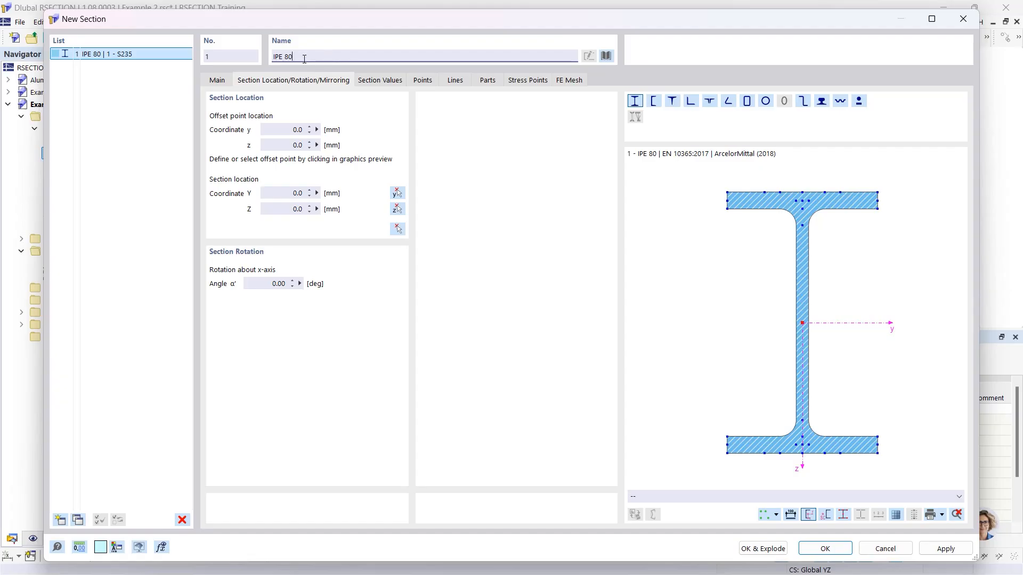
pyautogui.doubleClick(286, 57)
pyautogui.write('2')
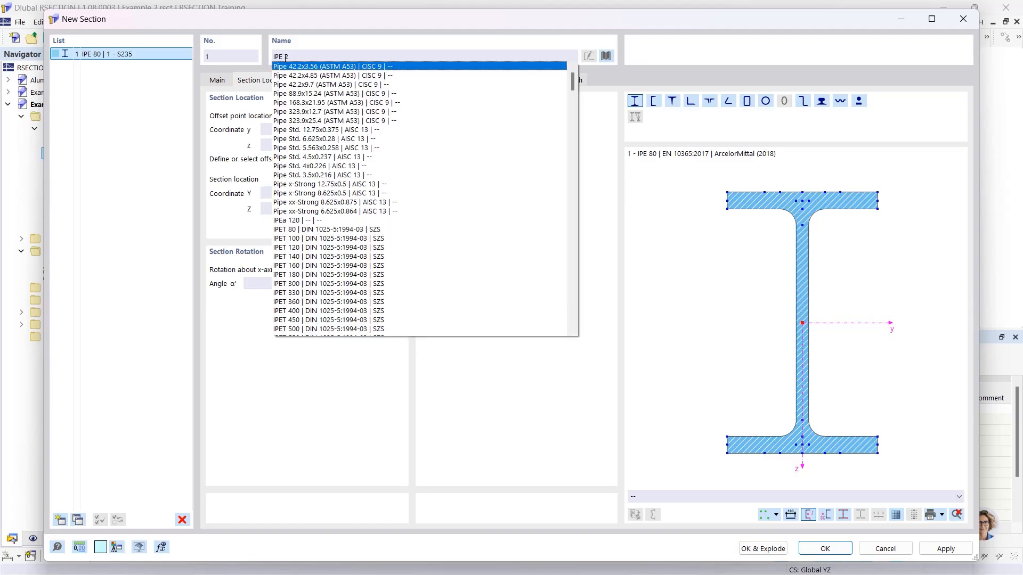
pyautogui.write('00')
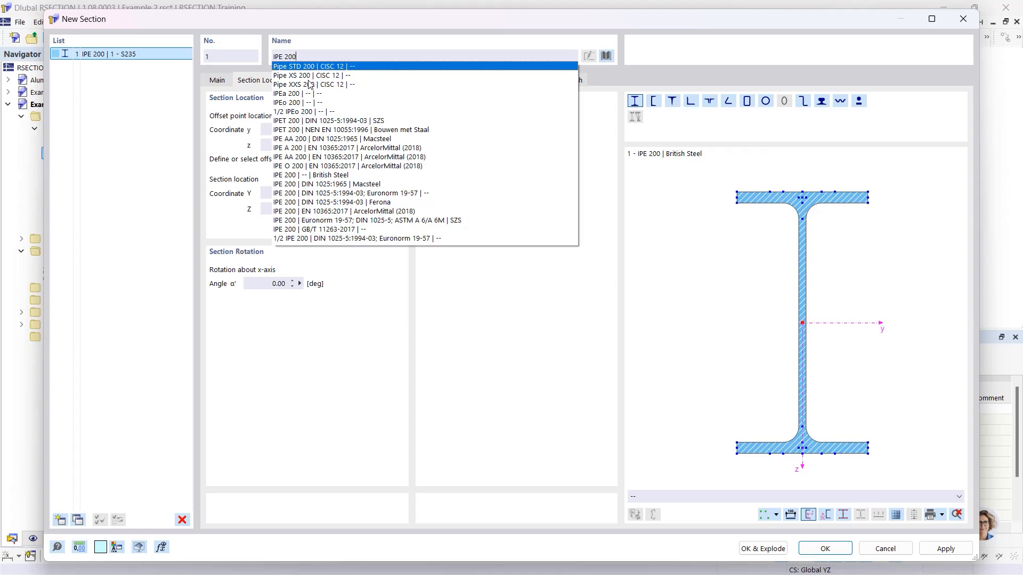
pyautogui.click(290, 94)
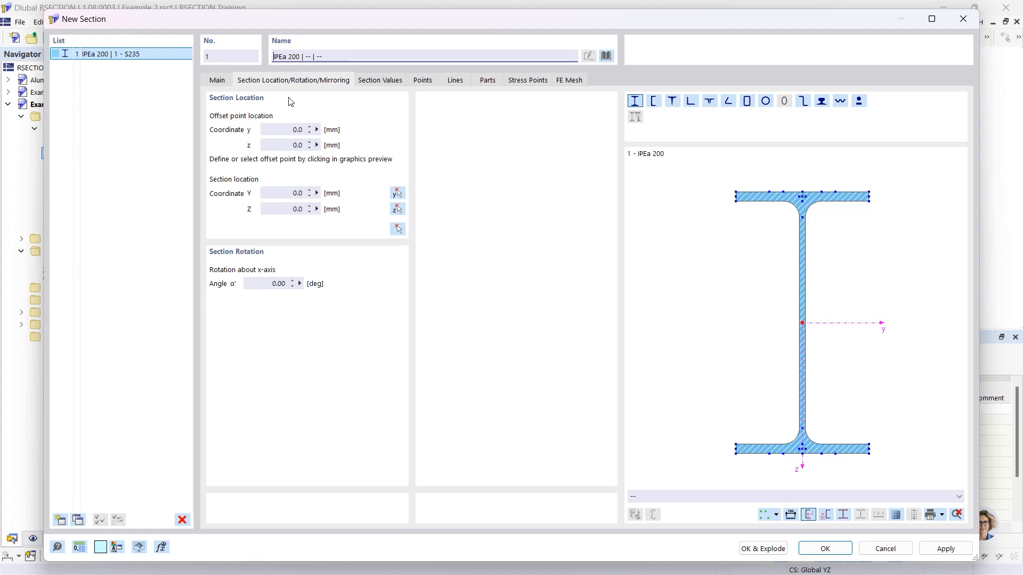
# Step: Open the standardized L-section category in the section library and search for L 20
pyautogui.click(606, 56)
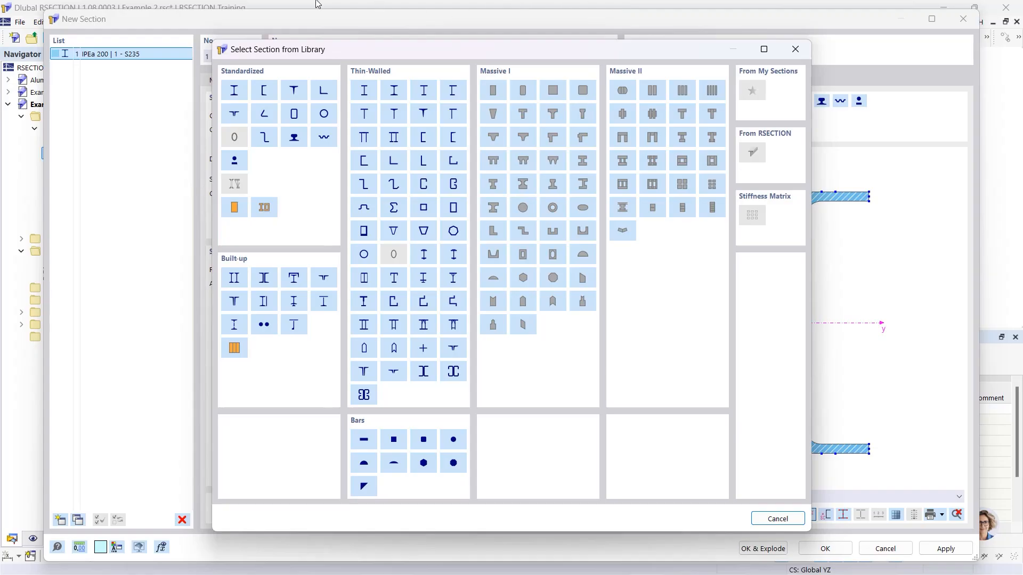
pyautogui.click(323, 99)
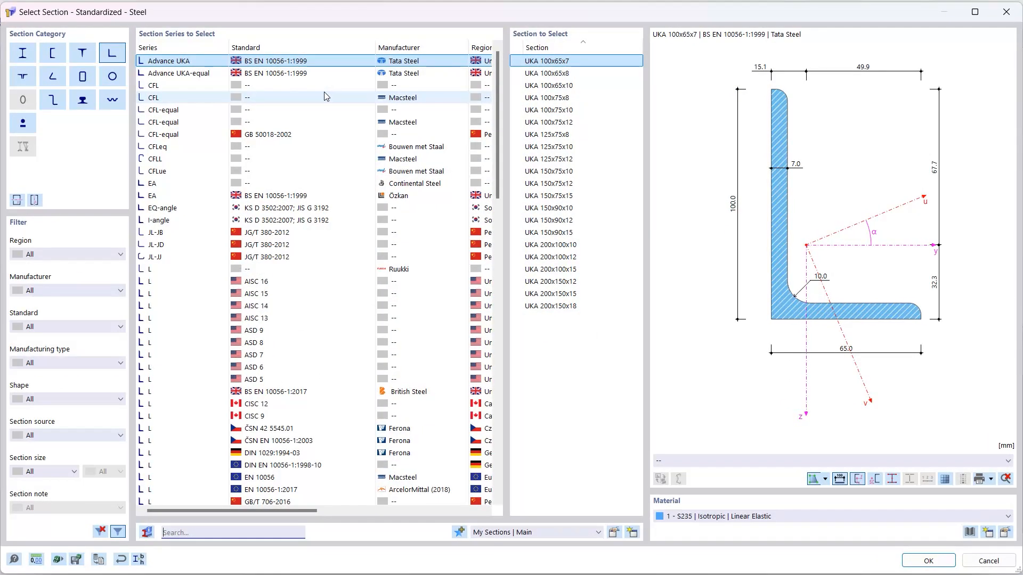
pyautogui.click(191, 531)
pyautogui.write('L 20')
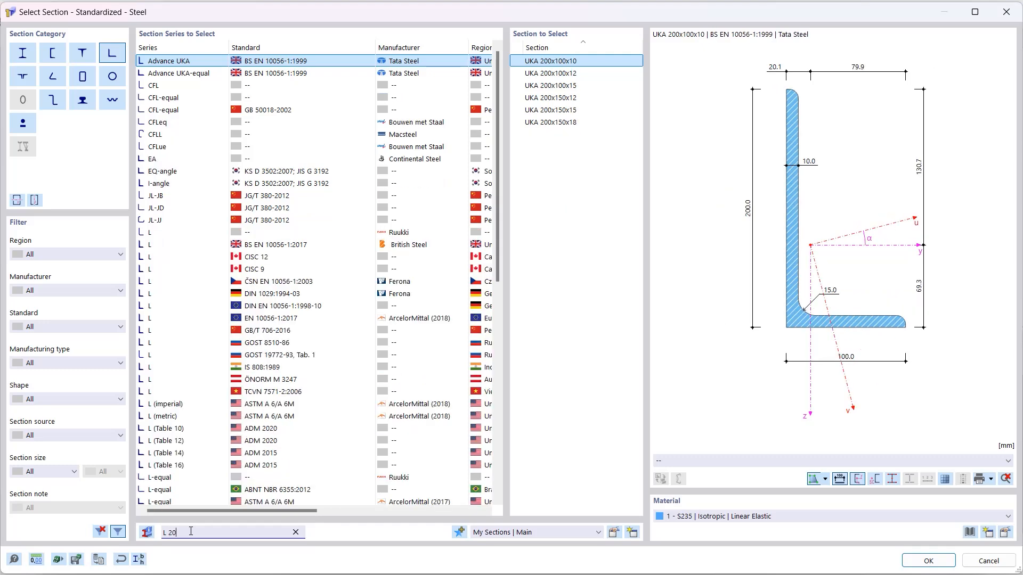
# Step: Find L 200x150x12 in the section library and choose the DIN EN 10056-1:1998-10 version
pyautogui.write('0x')
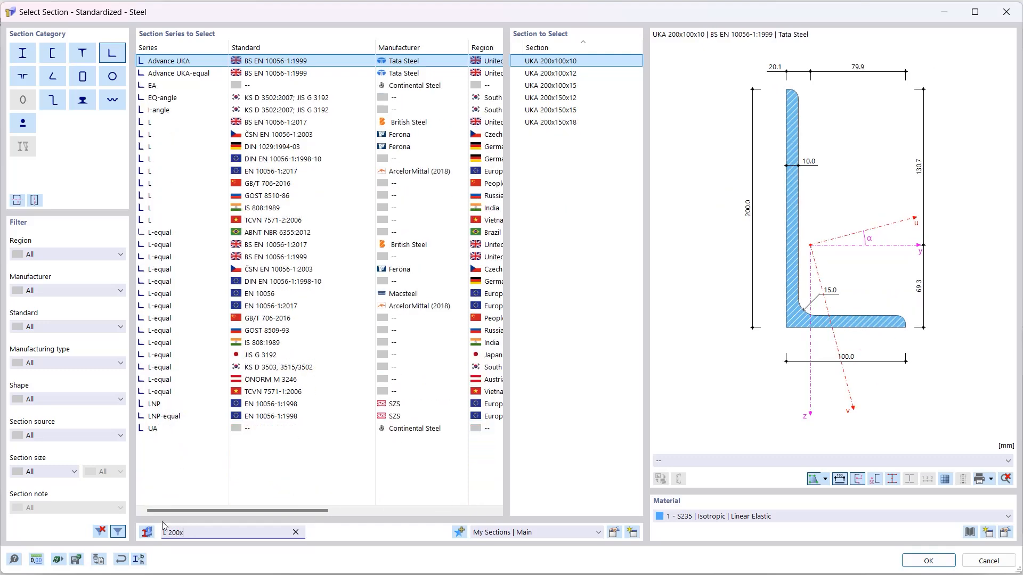
pyautogui.write('15')
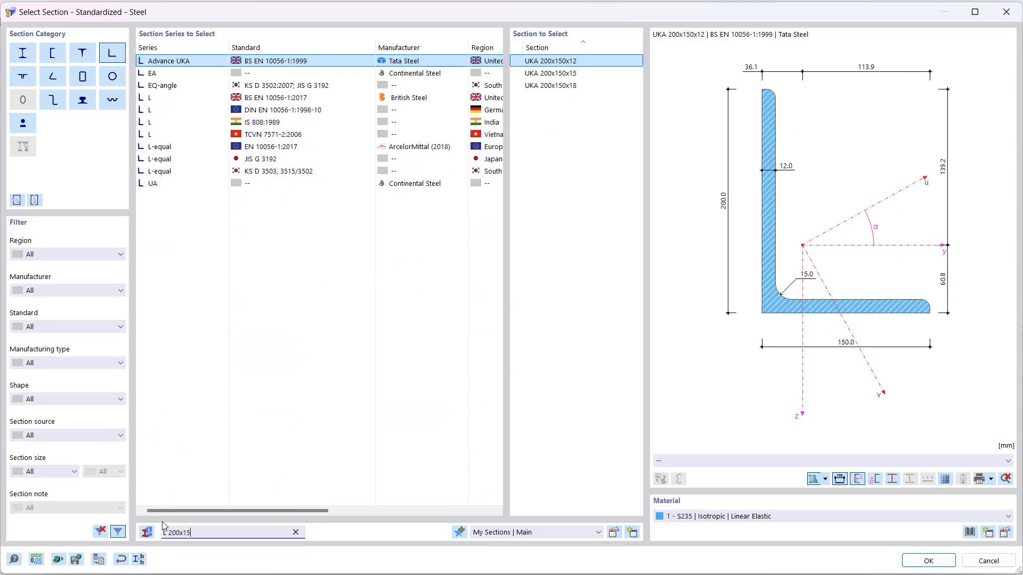
pyautogui.write('0x')
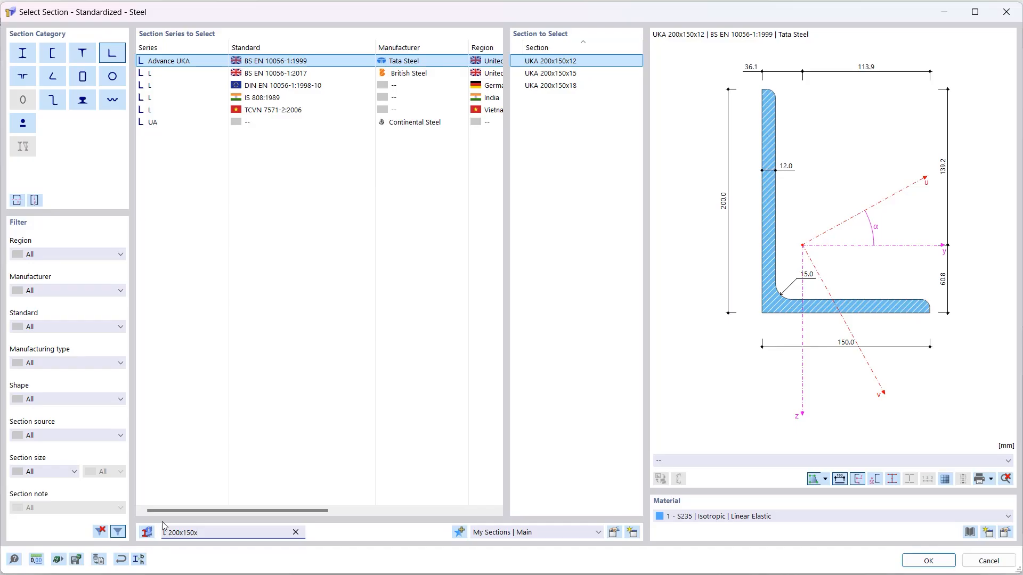
pyautogui.write('12')
pyautogui.click(280, 84)
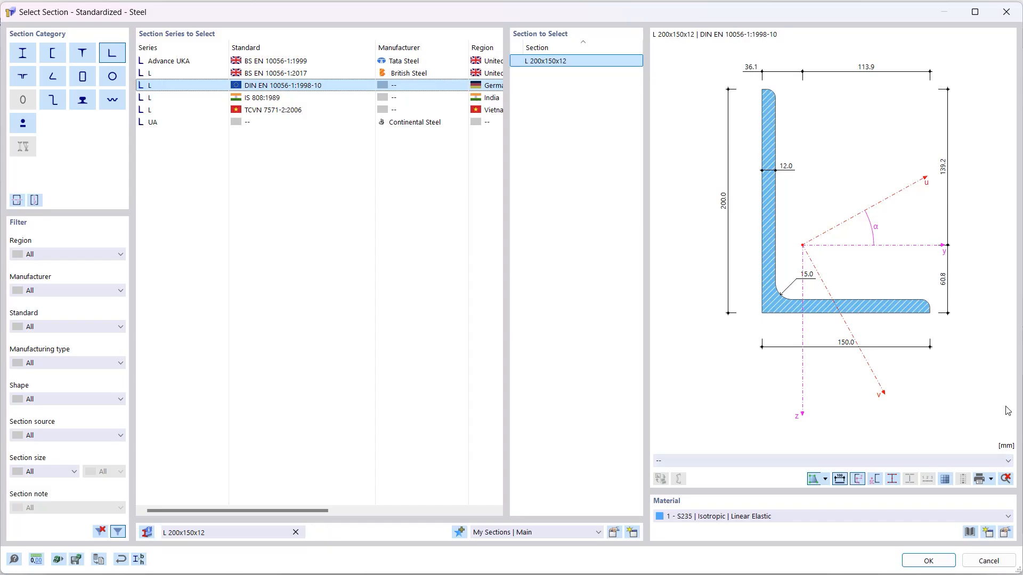
pyautogui.click(923, 562)
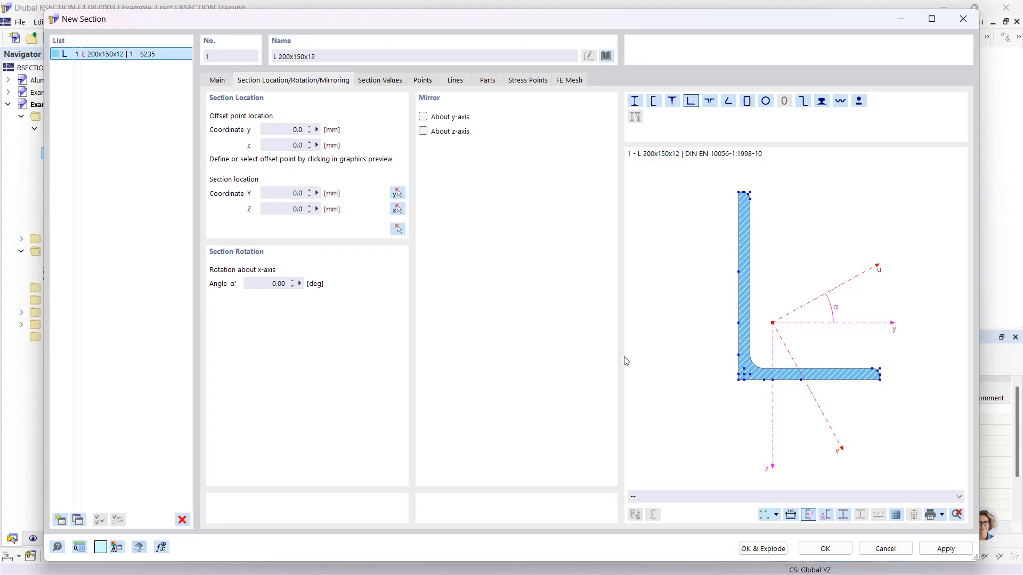
# Step: Mirror the angle section about the y-axis and set its rotation about the x-axis to 90 degrees
pyautogui.click(423, 117)
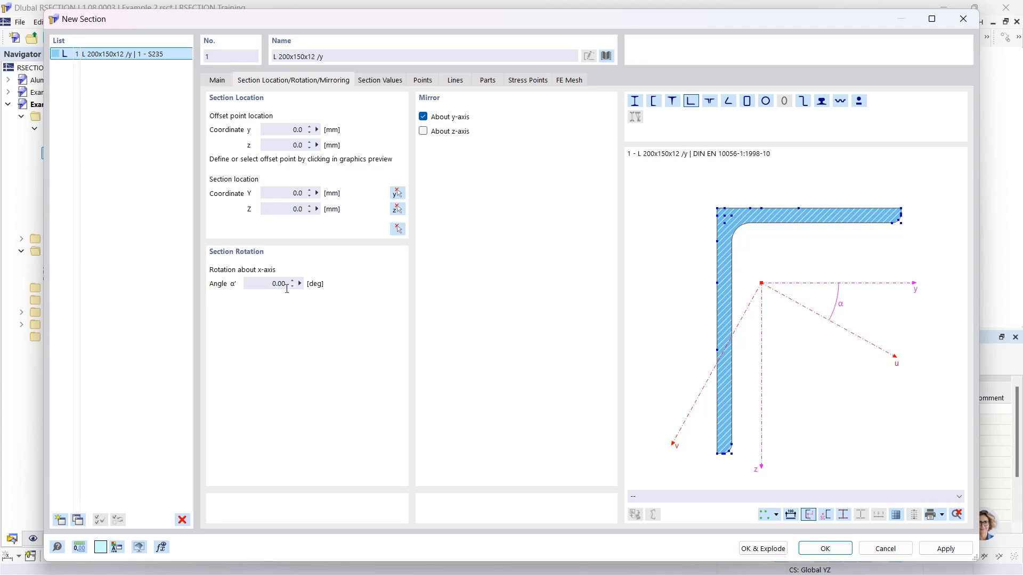
pyautogui.click(265, 285)
pyautogui.write('90')
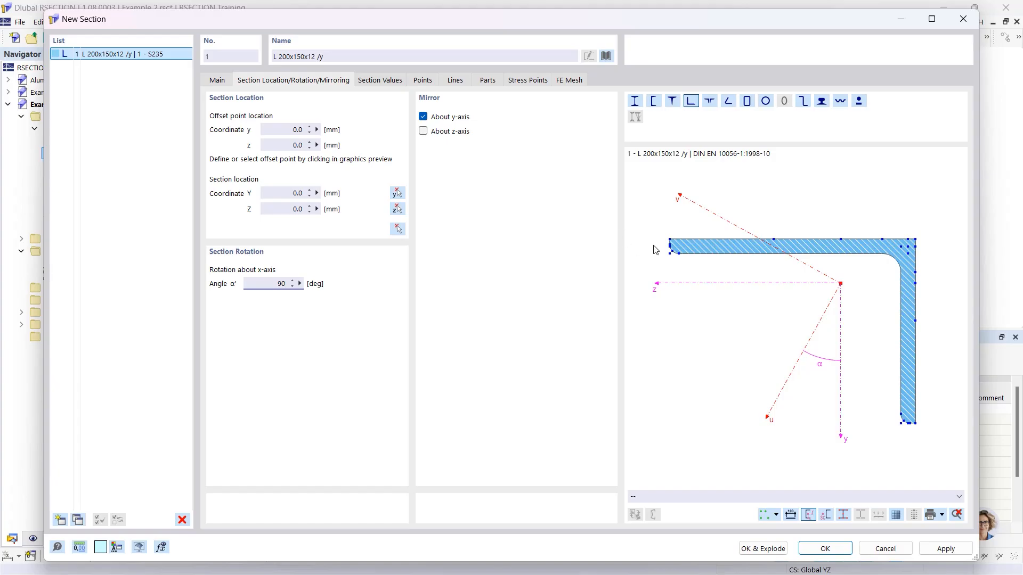
# Step: Create the section with its offset point at y -139.2, z -30.1 mm on the long leg's free end, located at the global origin
pyautogui.scroll(4, 678, 243)
pyautogui.scroll(3, 678, 243)
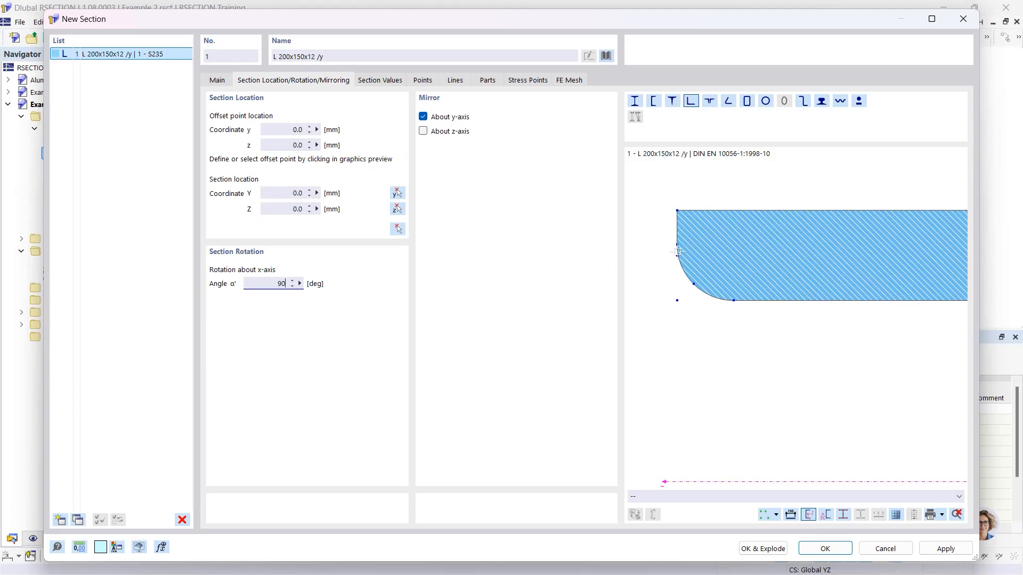
pyautogui.click(677, 256)
pyautogui.click(290, 194)
pyautogui.click(397, 229)
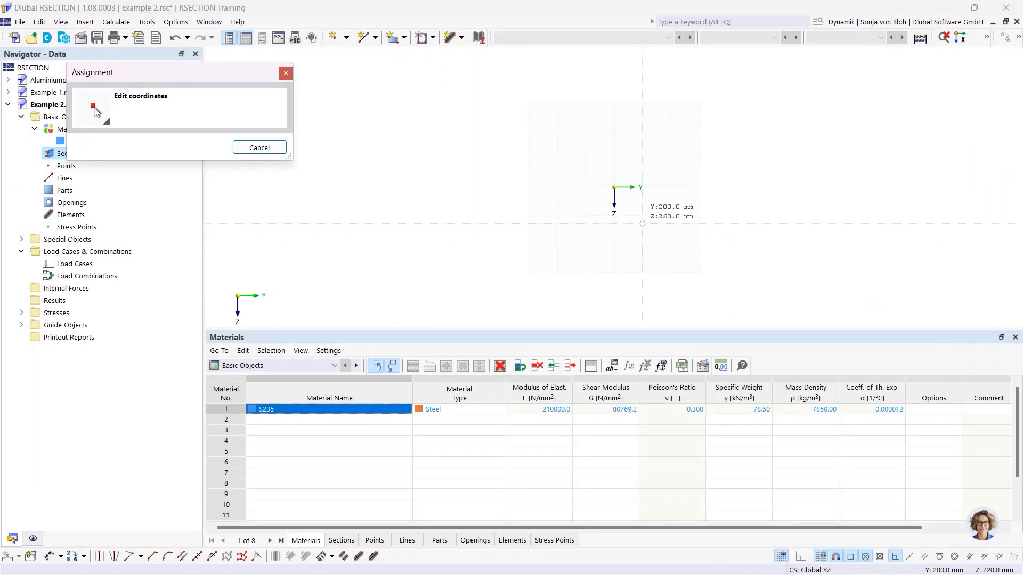
pyautogui.scroll(6, 623, 197)
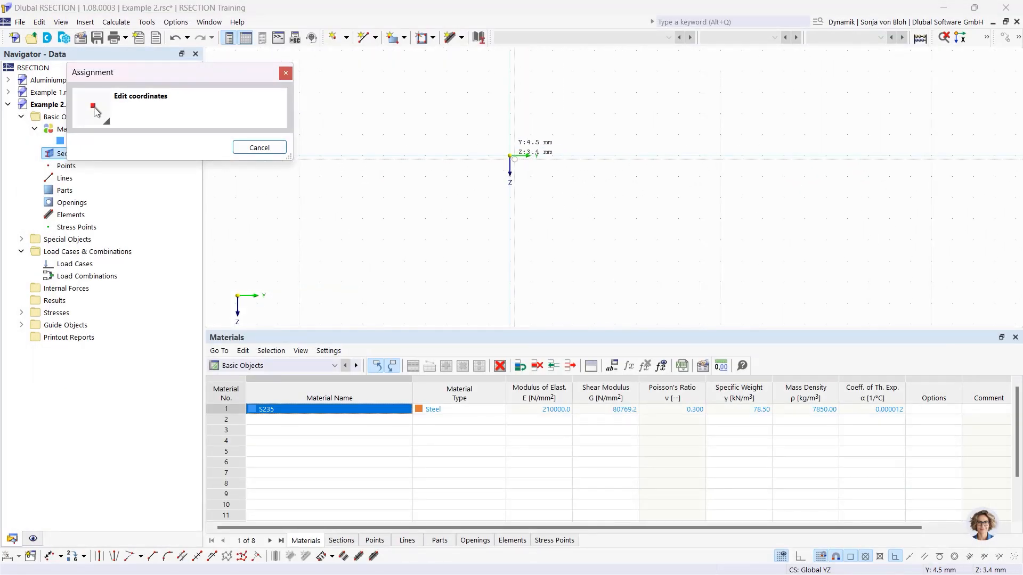
pyautogui.click(512, 157)
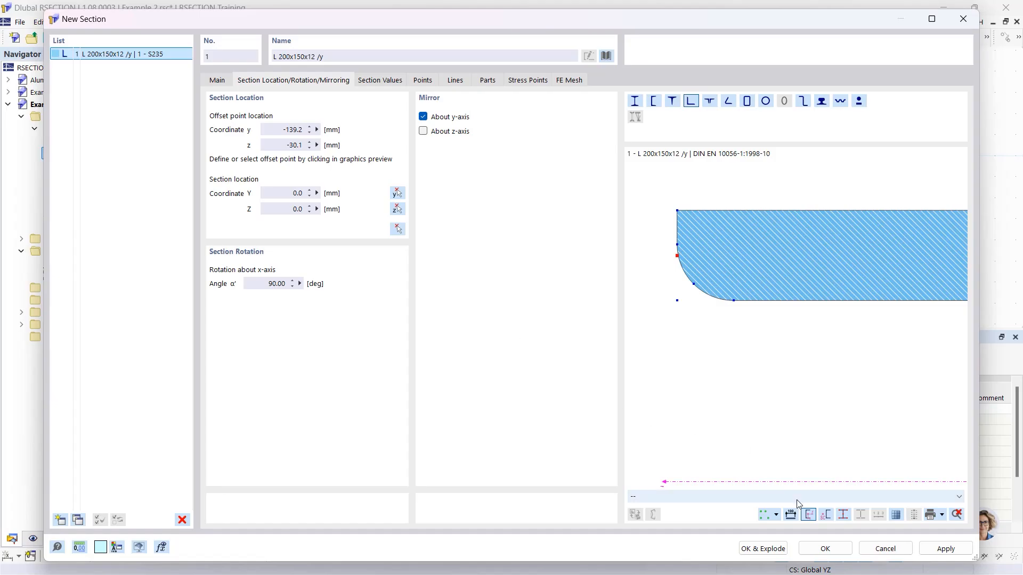
pyautogui.click(823, 548)
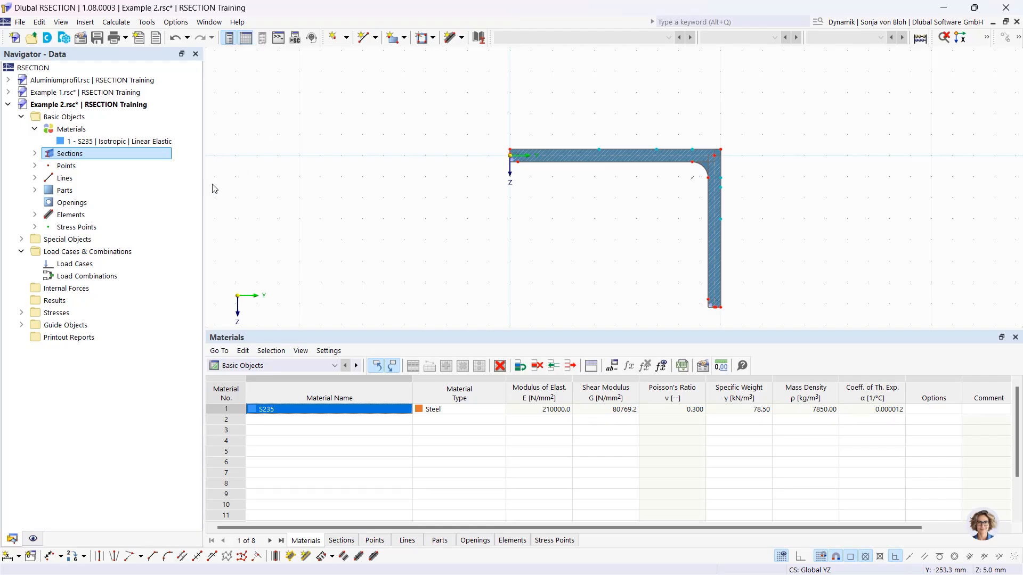
# Step: Examine the placed section's elements and part, its location, rotation and mirroring settings, and the Rotate command available for it
pyautogui.click(34, 214)
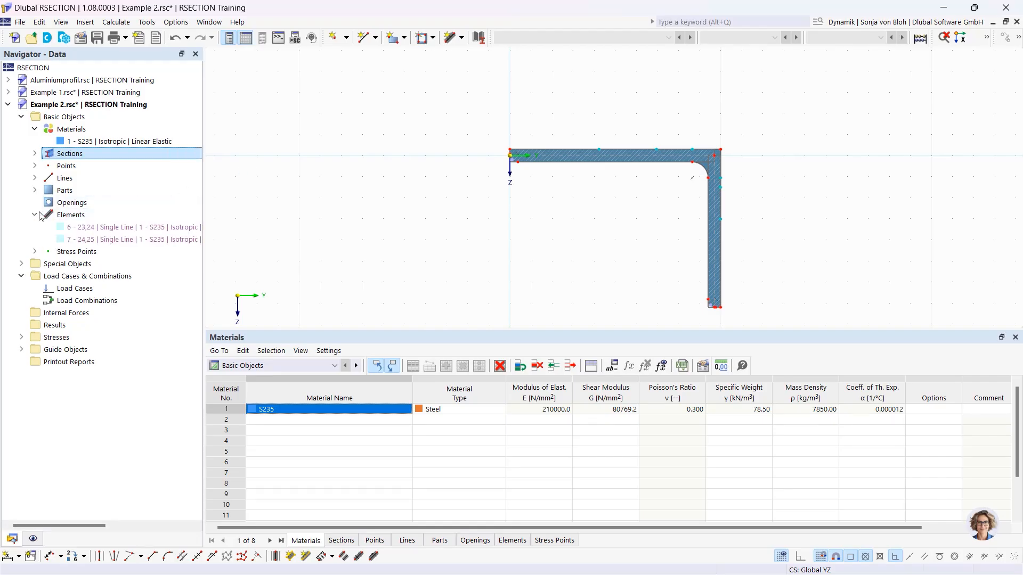
pyautogui.click(93, 227)
pyautogui.click(93, 239)
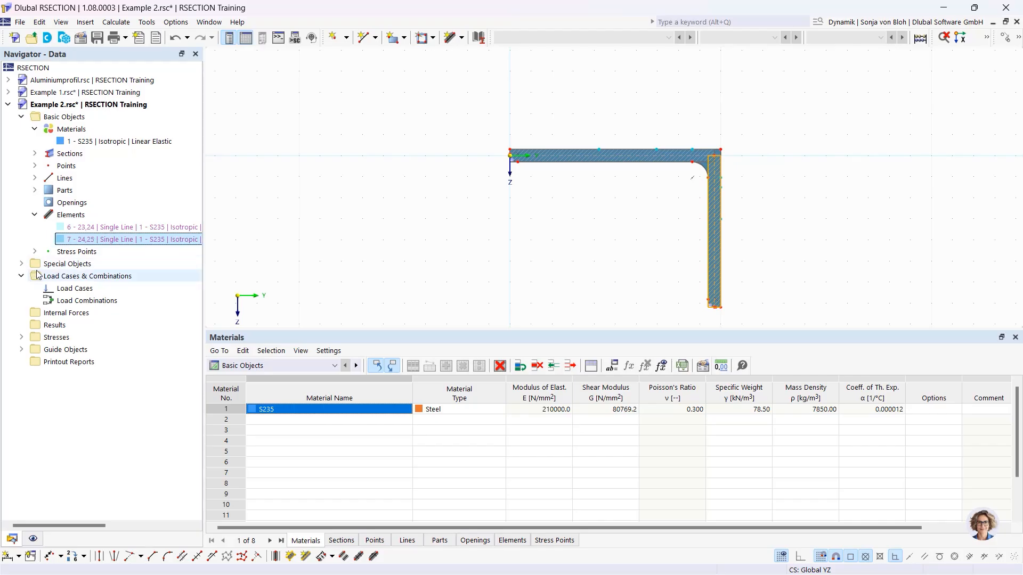
pyautogui.click(35, 190)
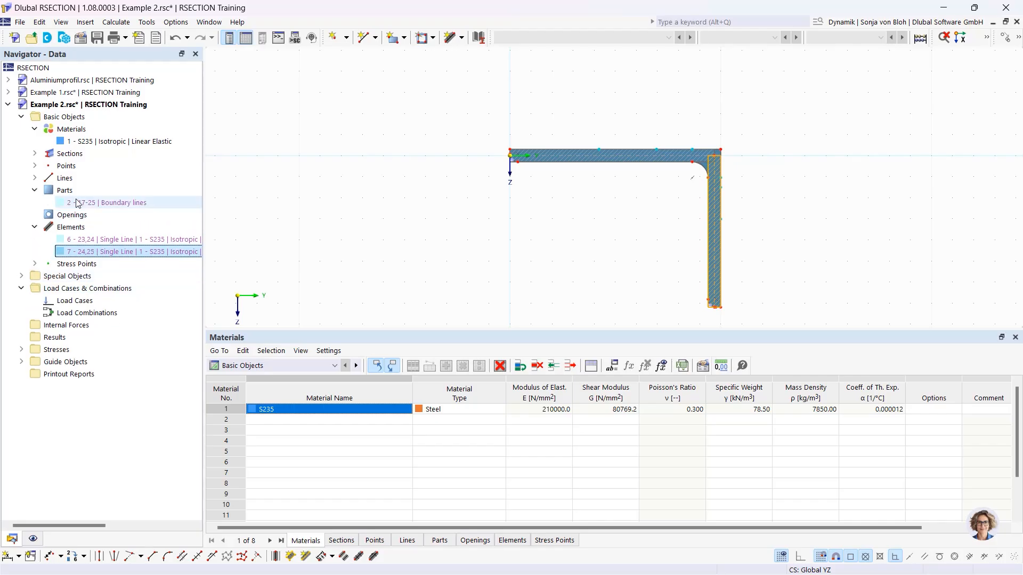
pyautogui.click(92, 202)
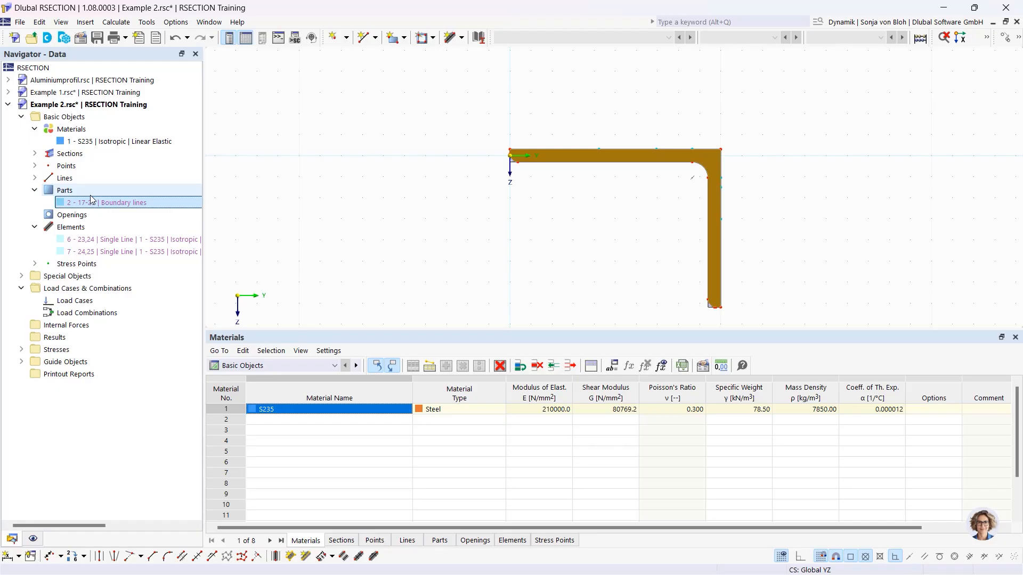
pyautogui.doubleClick(539, 158)
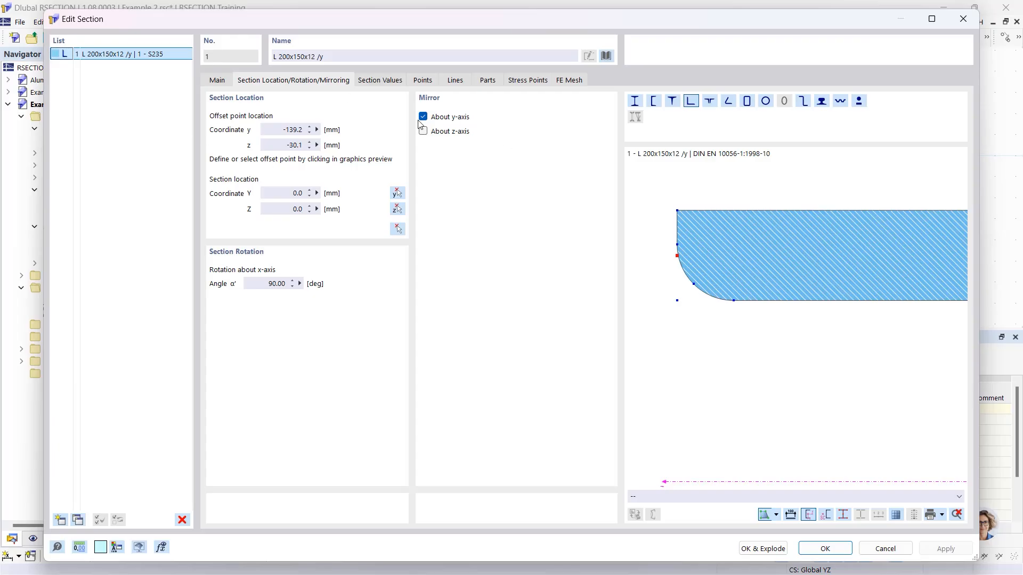
pyautogui.click(963, 19)
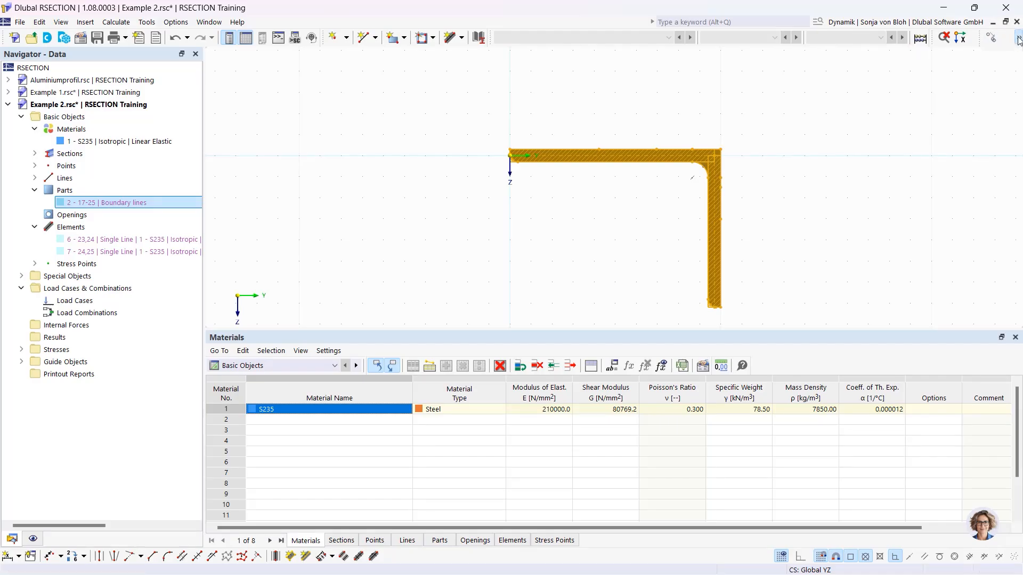
pyautogui.click(1018, 38)
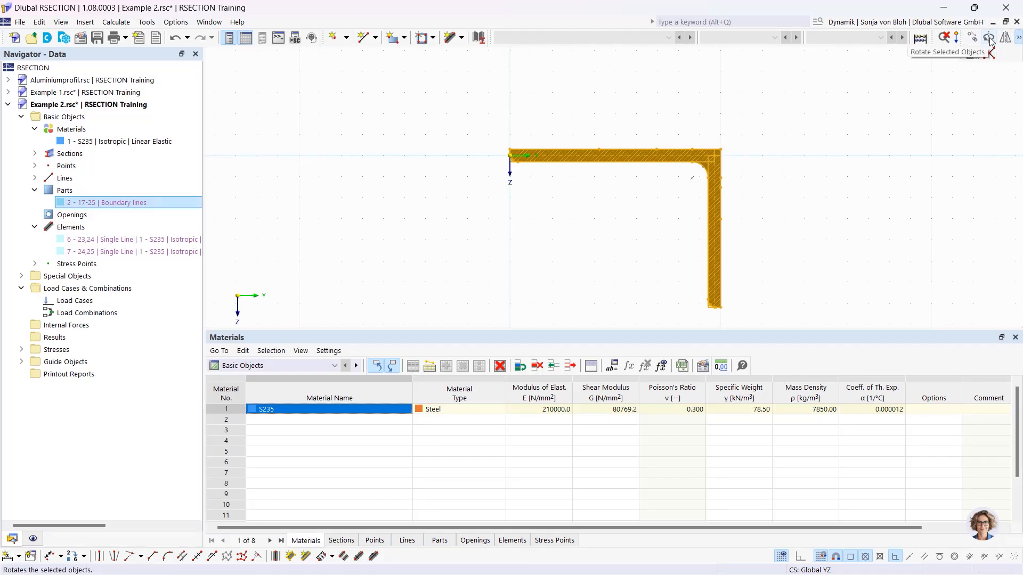
pyautogui.click(989, 40)
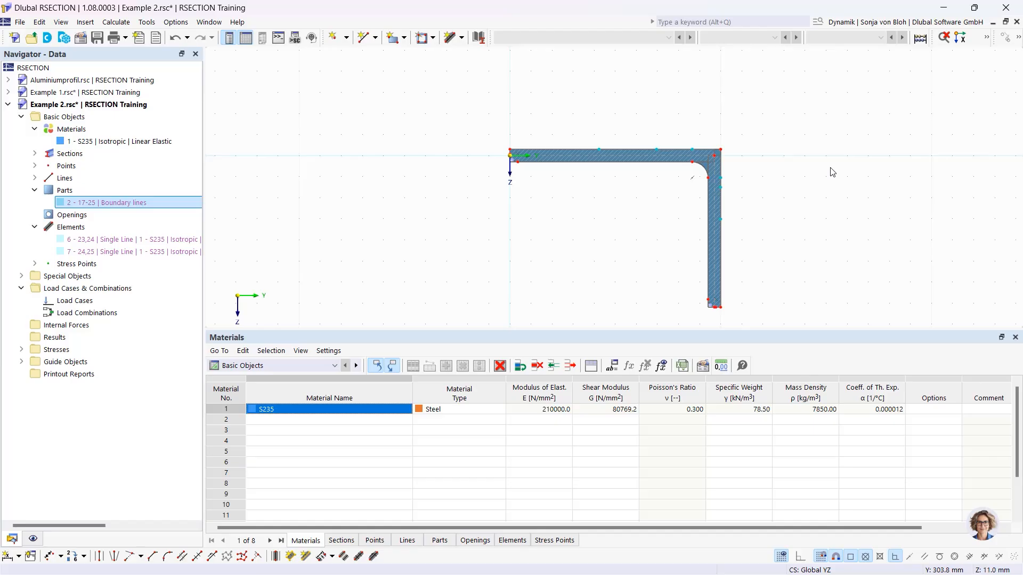
# Step: Explode the L 200x150x12 section into individual objects and clear the selection
pyautogui.rightClick(534, 157)
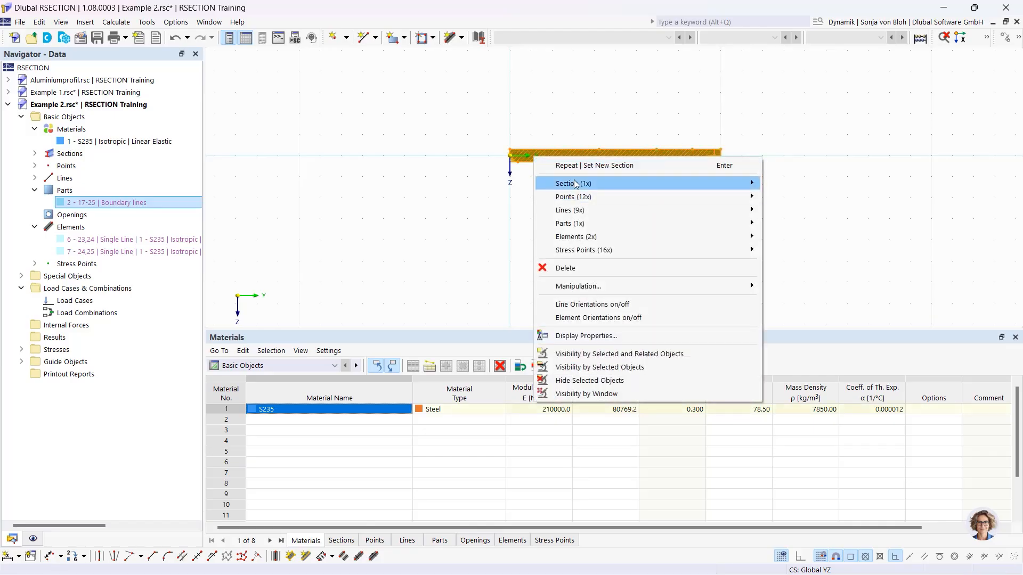
pyautogui.moveTo(574, 184)
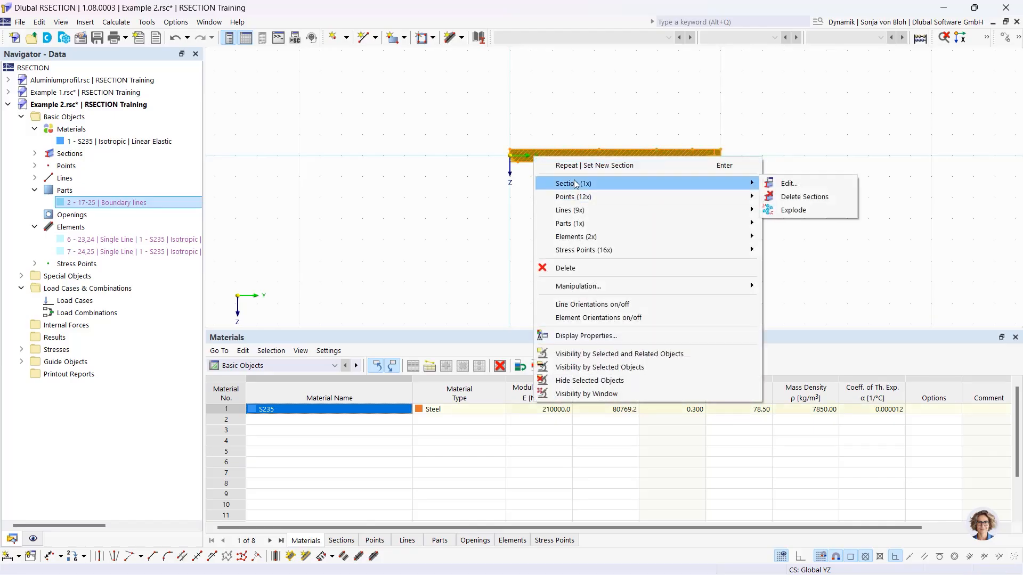
pyautogui.click(797, 209)
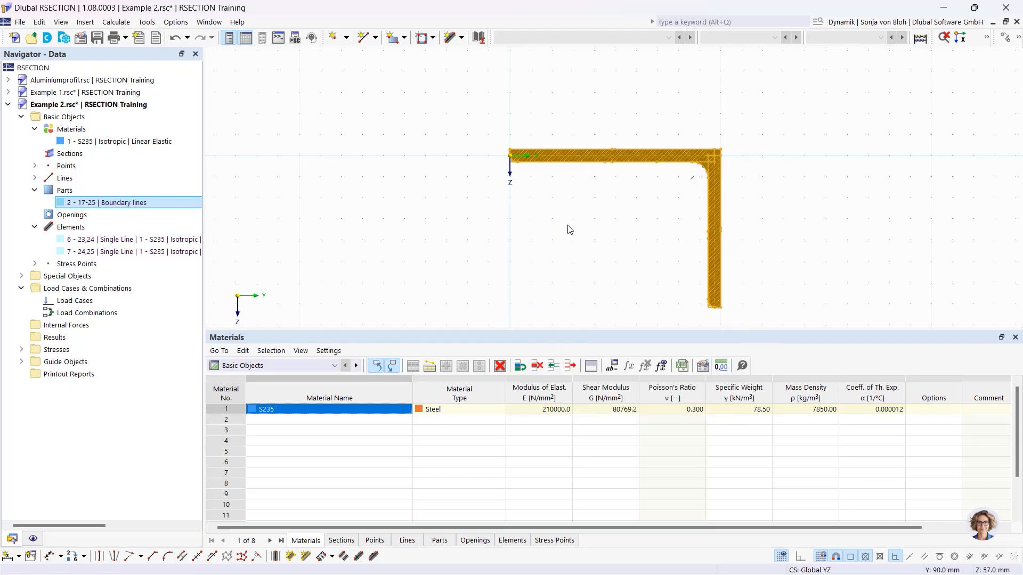
pyautogui.click(387, 243)
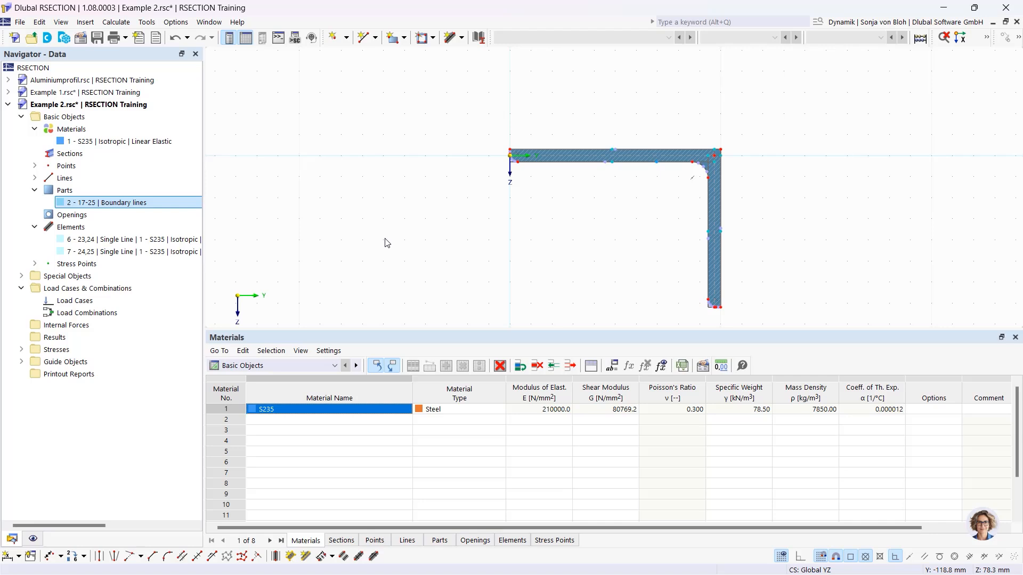
# Step: Delete the boundary point where the rounded toe begins, just above the origin at the horizontal leg's free end
pyautogui.scroll(8, 511, 157)
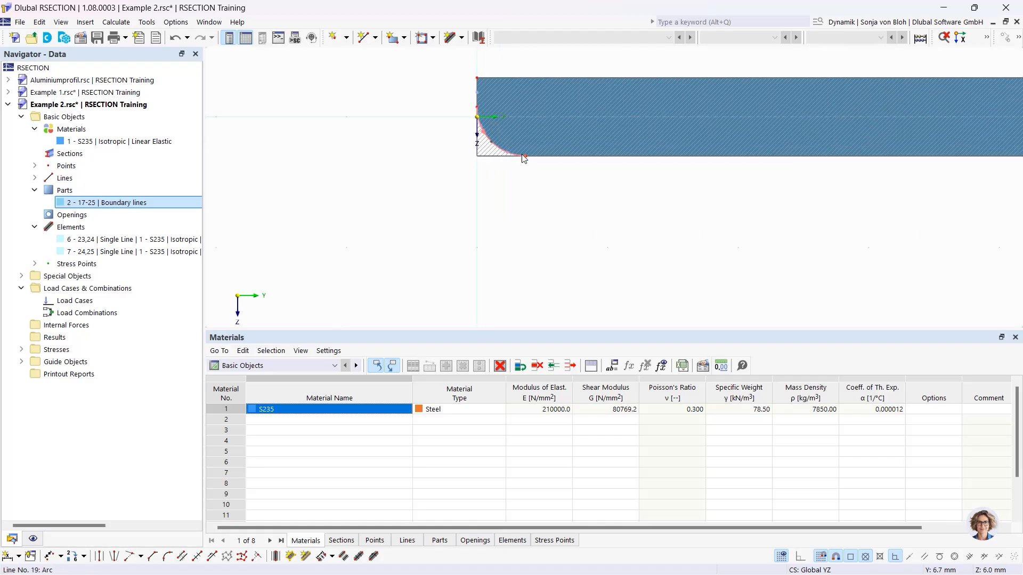
pyautogui.scroll(3, 521, 154)
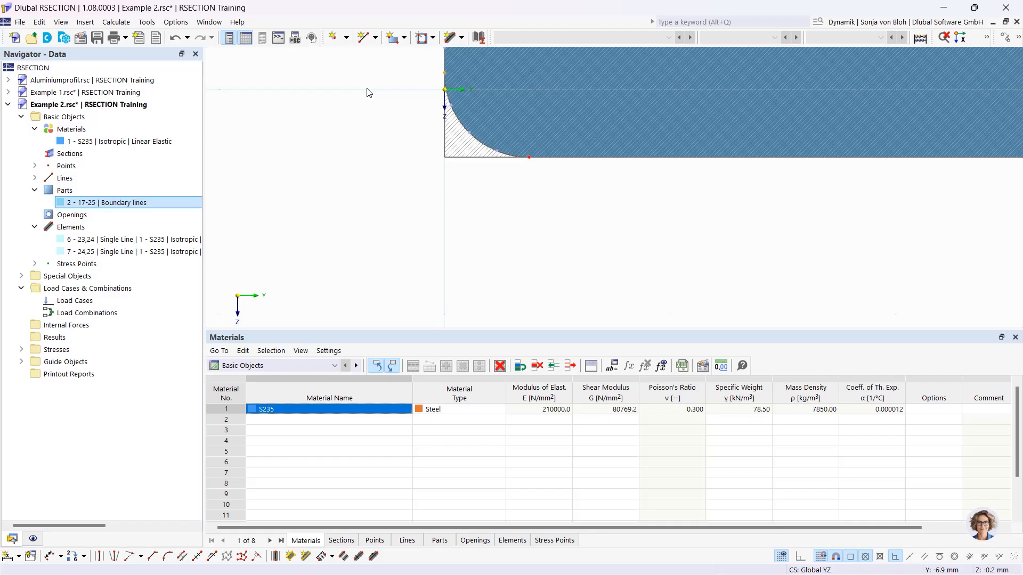
pyautogui.press('Delete')
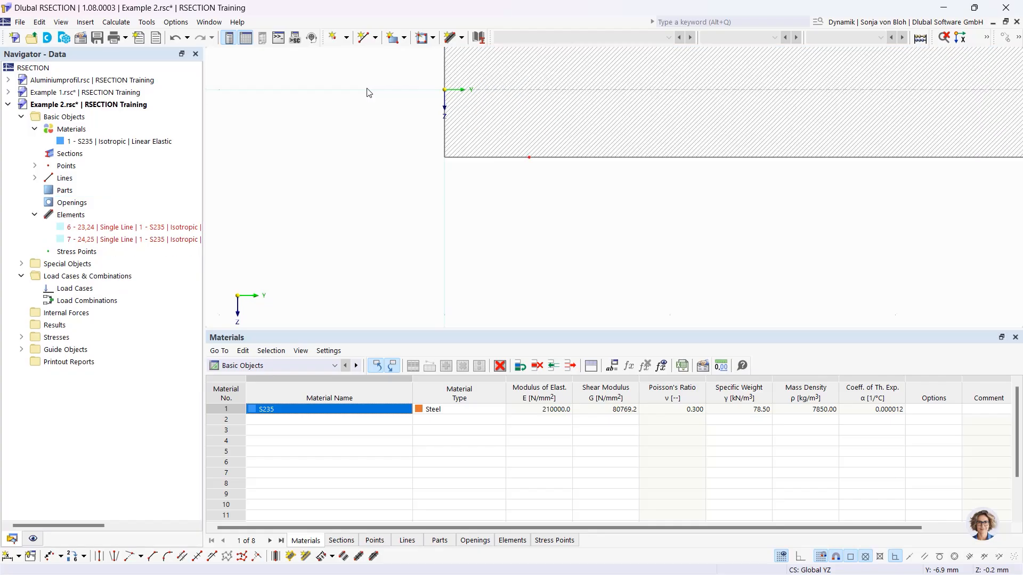
# Step: Add a single-line element 200 mm long and 12 mm thick by length and direction, reversed to run from the origin toward negative Y
pyautogui.scroll(-3, 537, 221)
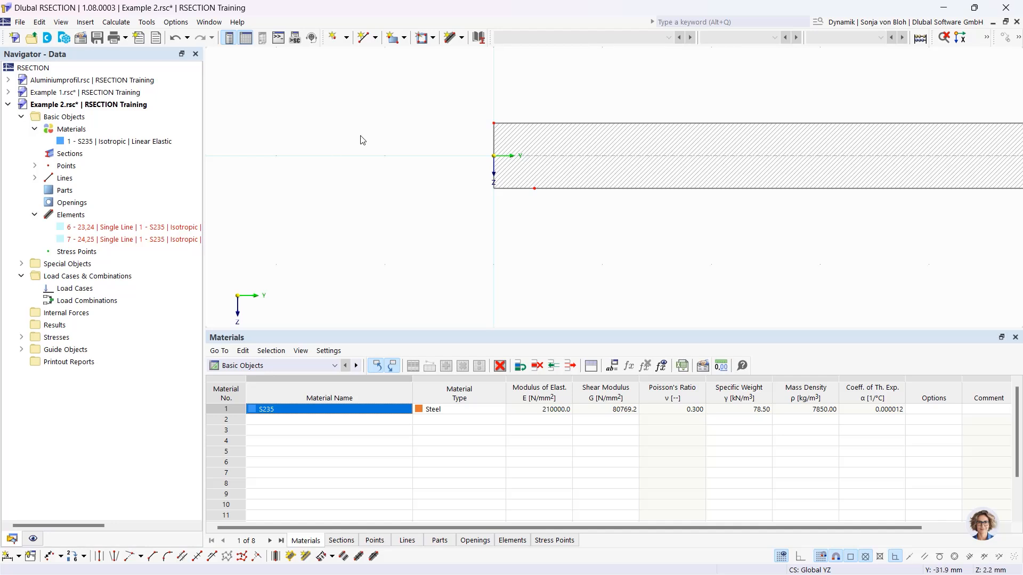
pyautogui.click(461, 39)
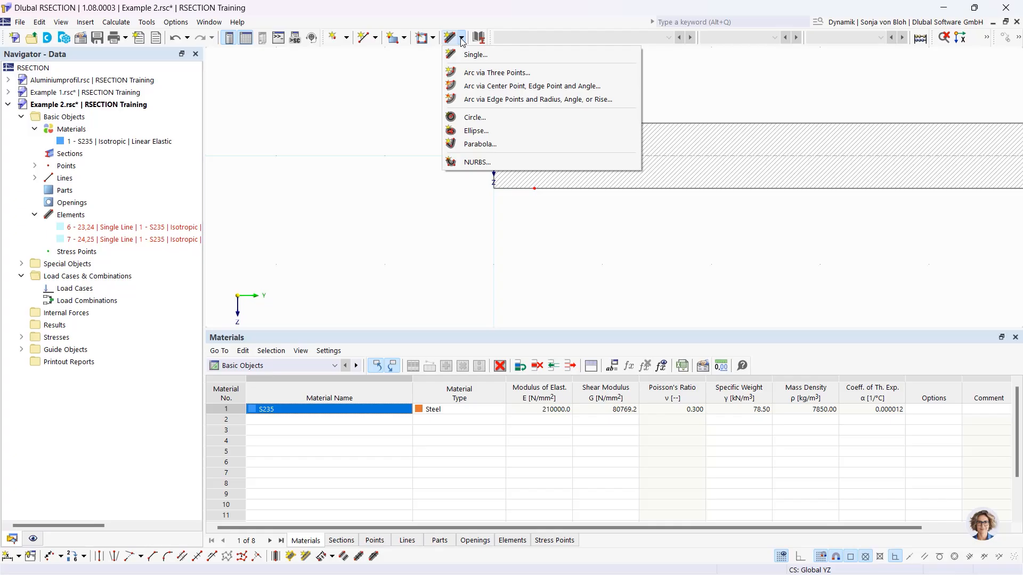
pyautogui.click(474, 54)
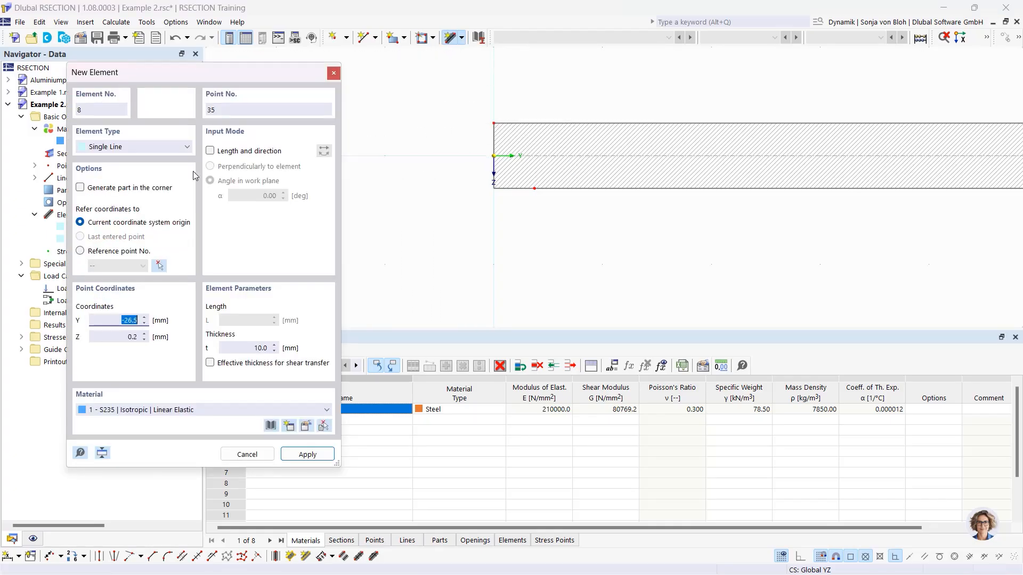
pyautogui.click(210, 151)
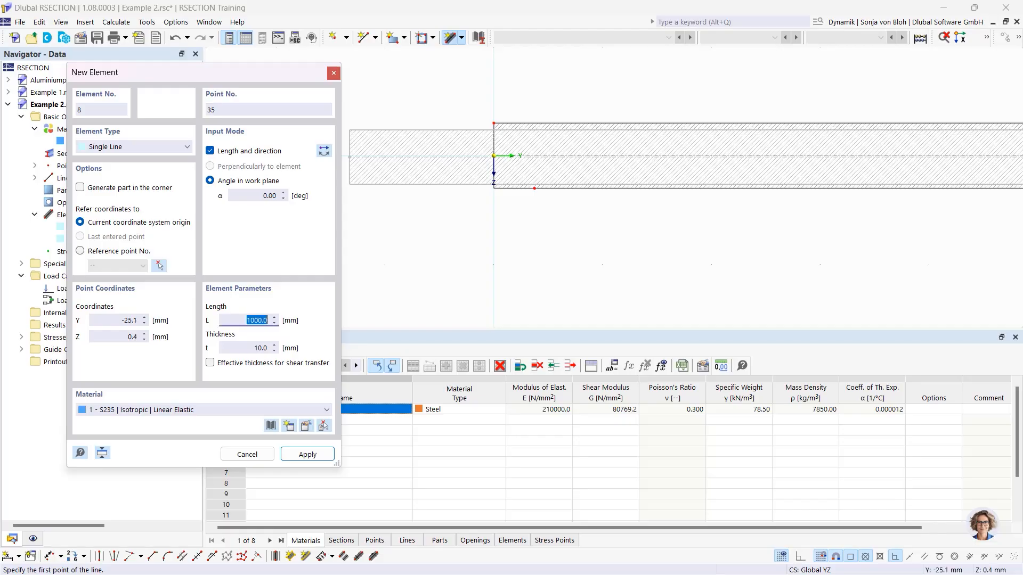
pyautogui.click(323, 151)
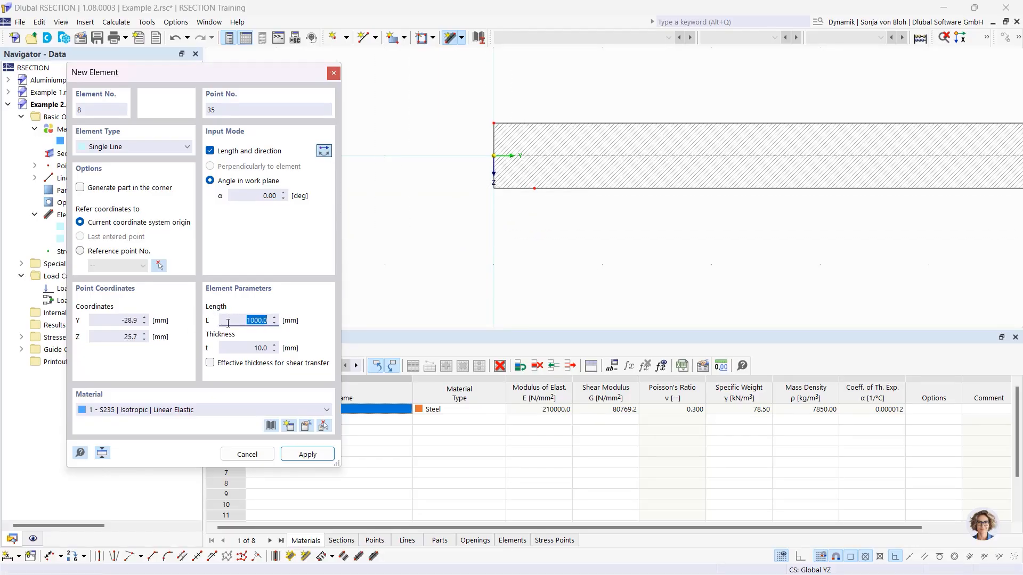
pyautogui.write('200')
pyautogui.click(268, 347)
pyautogui.doubleClick(268, 347)
pyautogui.write('12')
pyautogui.press('Return')
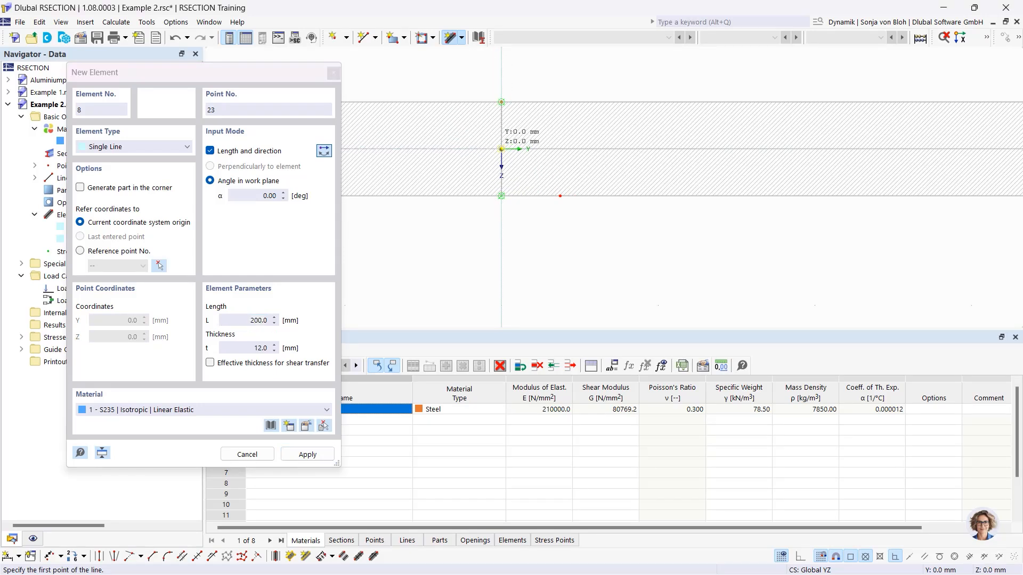
pyautogui.click(501, 149)
pyautogui.scroll(-3, 554, 197)
pyautogui.scroll(-2, 544, 189)
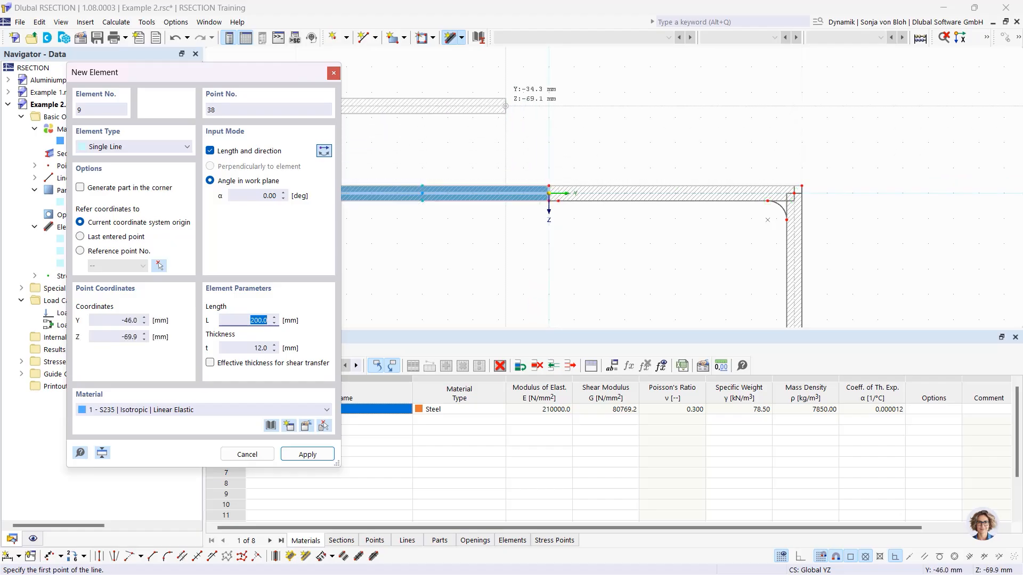
# Step: Add a vertical single-line element from the origin at a 90° angle, 400 mm long and 10 mm thick
pyautogui.click(261, 195)
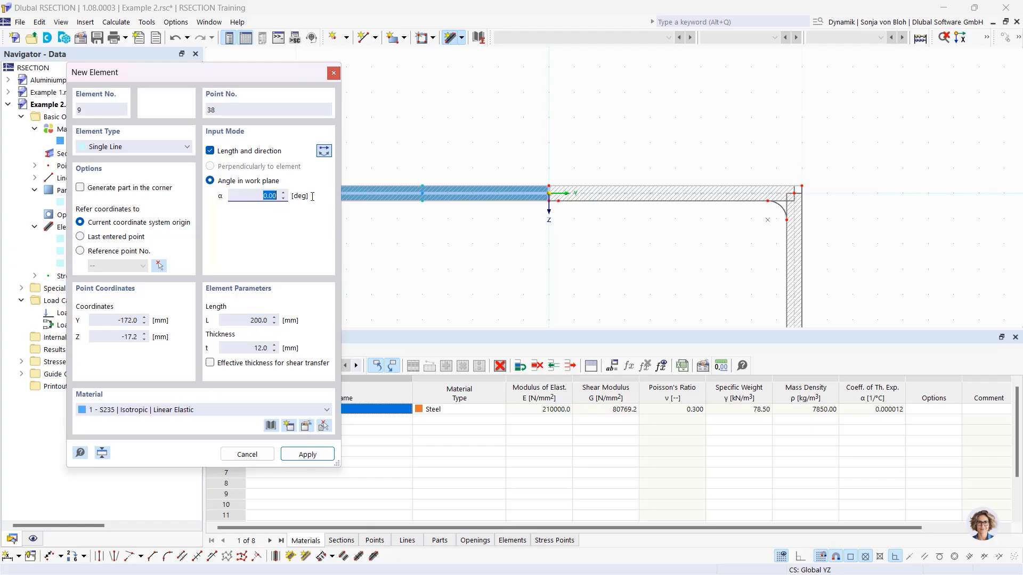
pyautogui.write('90')
pyautogui.press('Tab')
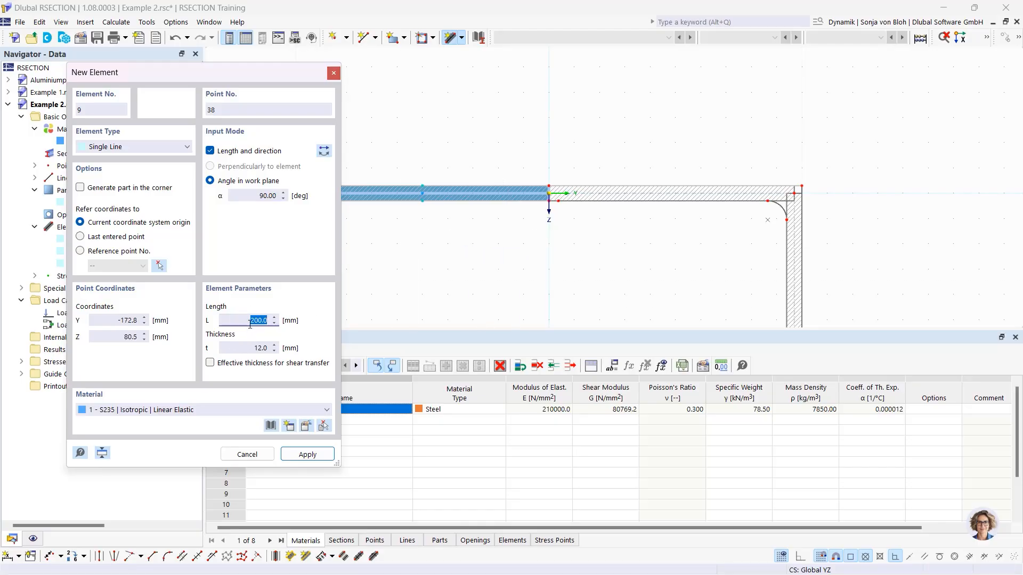
pyautogui.write('400')
pyautogui.click(274, 347)
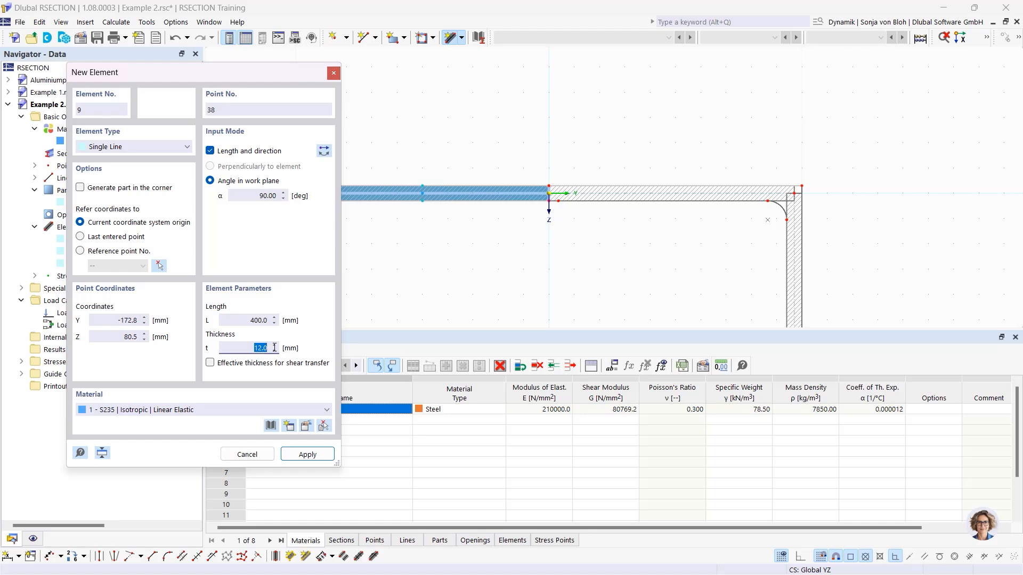
pyautogui.write('10')
pyautogui.scroll(3, 560, 244)
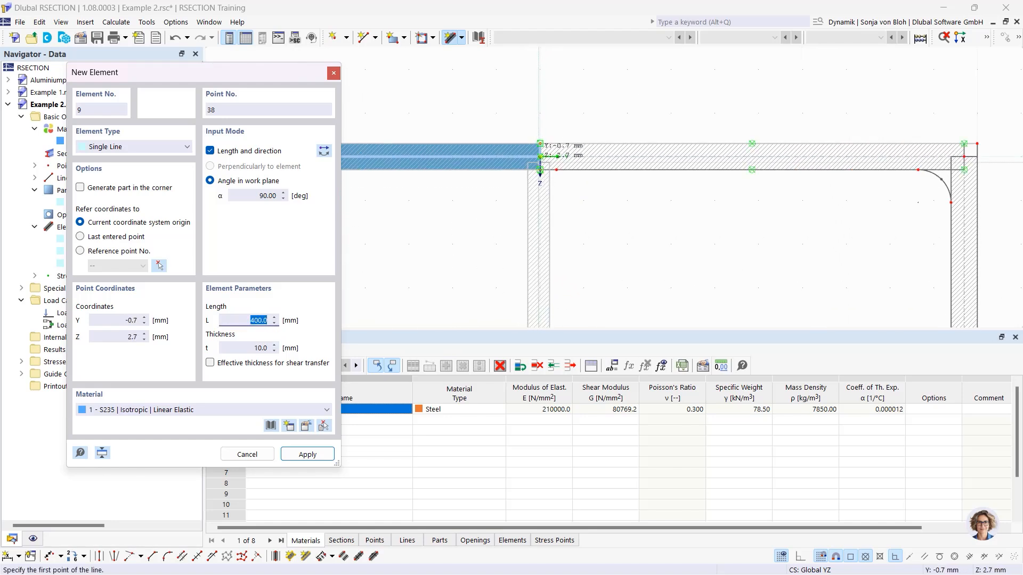
pyautogui.click(539, 156)
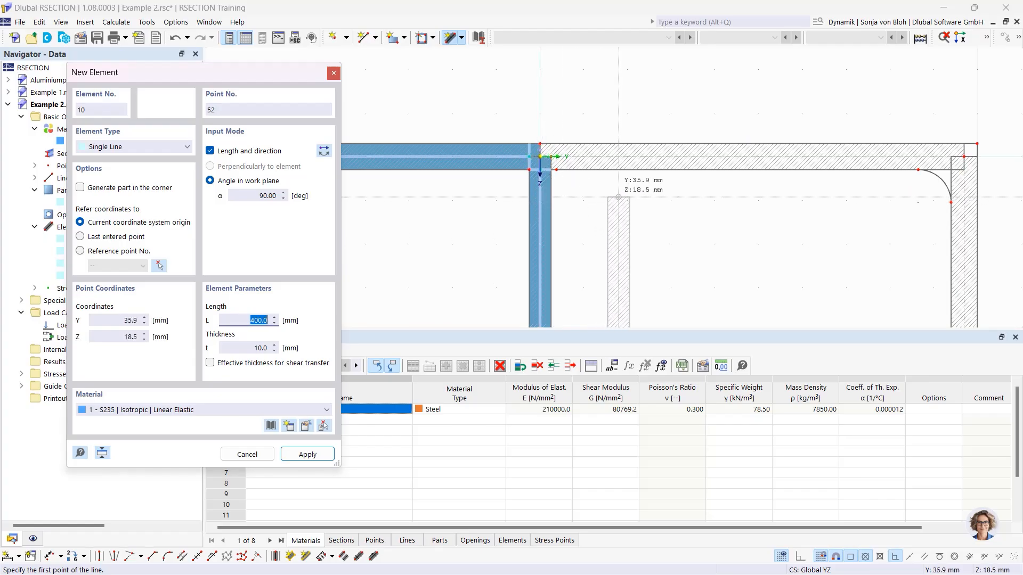
pyautogui.press('Escape')
# Step: Delete the internal boundary line at the origin where the horizontal elements and the vertical web meet
pyautogui.scroll(5, 545, 167)
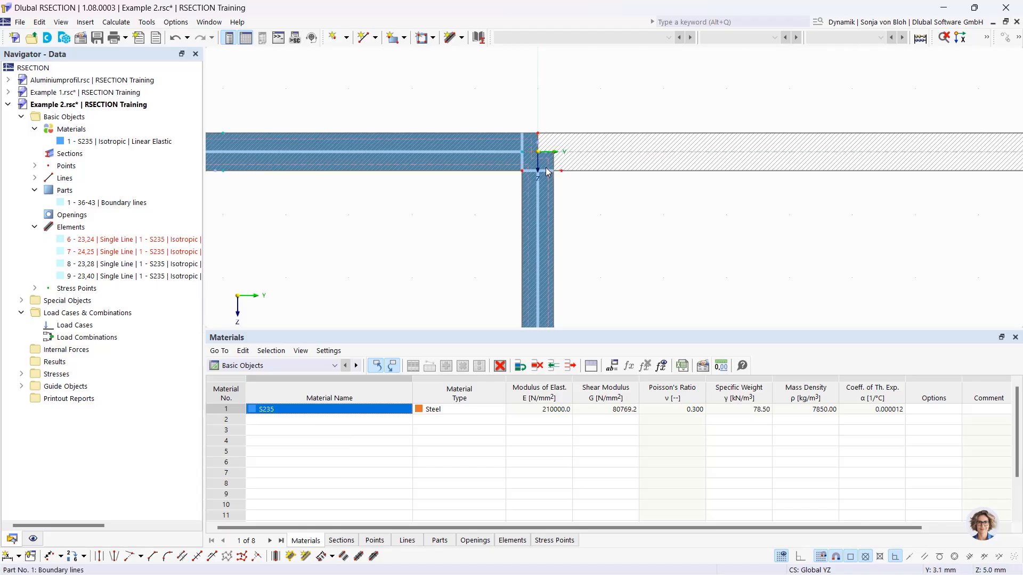
pyautogui.click(529, 113)
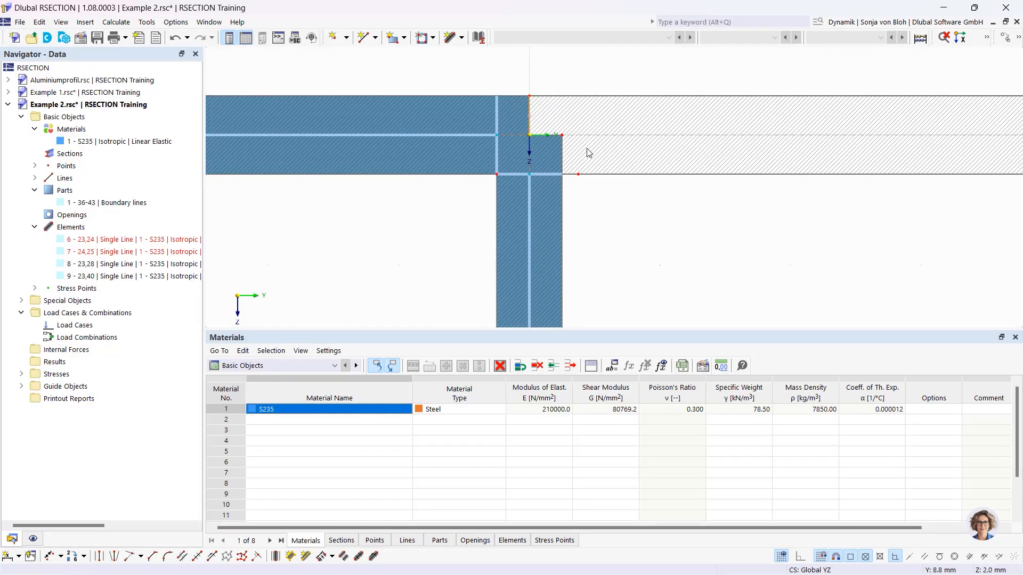
pyautogui.press('Delete')
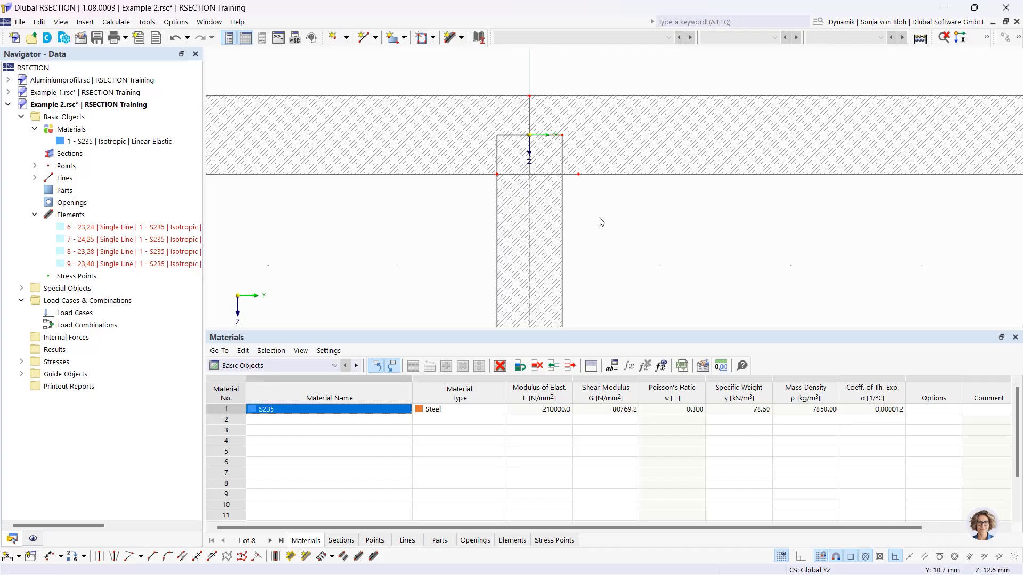
# Step: Set up an angled corner of type Edge and Angle with L1 of 8.5 mm (6*sqrt(2)) and an angle of 45°
pyautogui.scroll(-3, 600, 222)
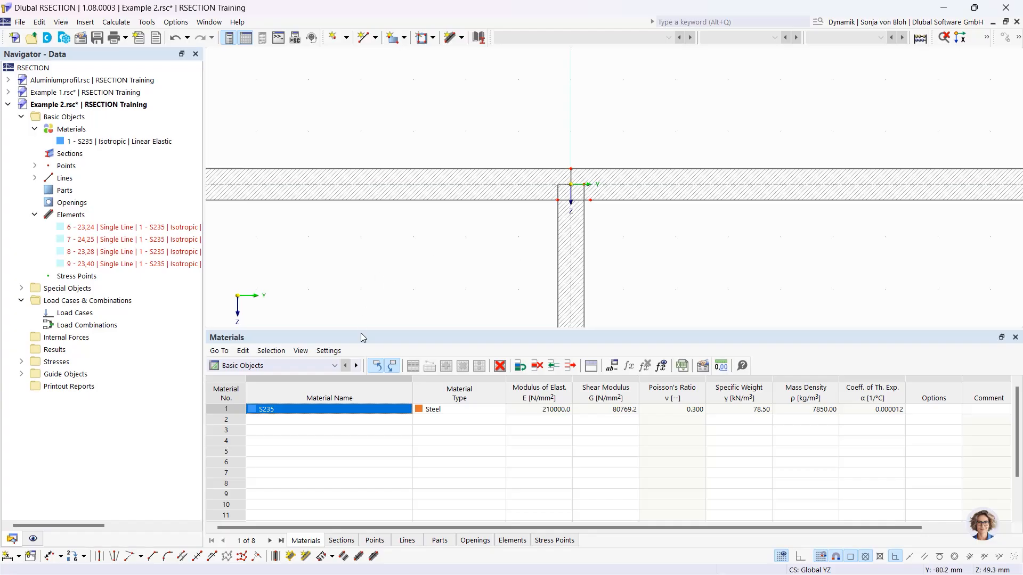
pyautogui.click(152, 556)
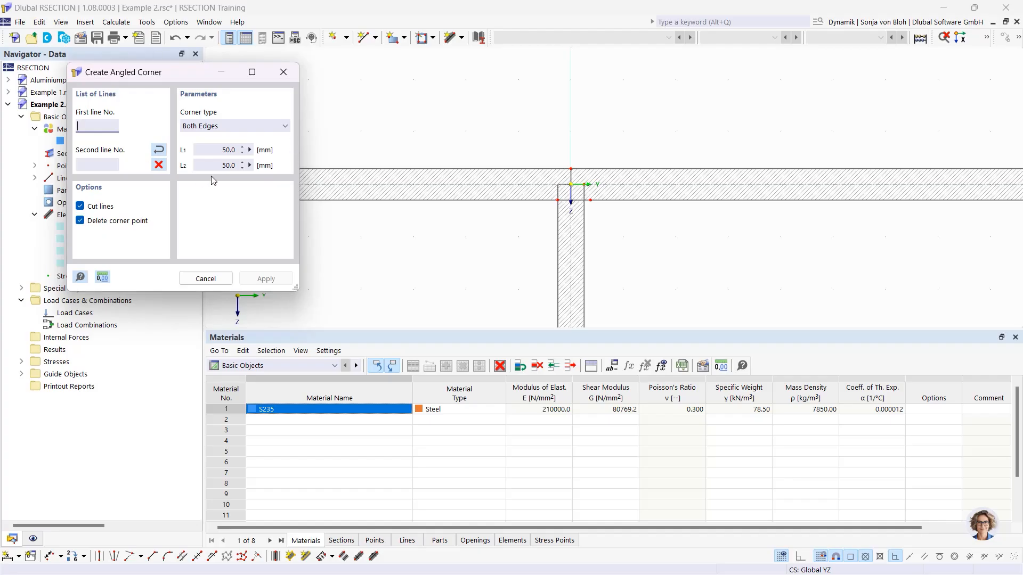
pyautogui.click(230, 125)
pyautogui.click(224, 149)
pyautogui.doubleClick(220, 151)
pyautogui.write('6')
pyautogui.write('0')
pyautogui.write('sq')
pyautogui.write('rt(2')
pyautogui.write(')')
pyautogui.press('Tab')
pyautogui.write('45')
# Step: Create angled corners on both sides of the web where it meets the underside of the horizontal elements
pyautogui.click(538, 201)
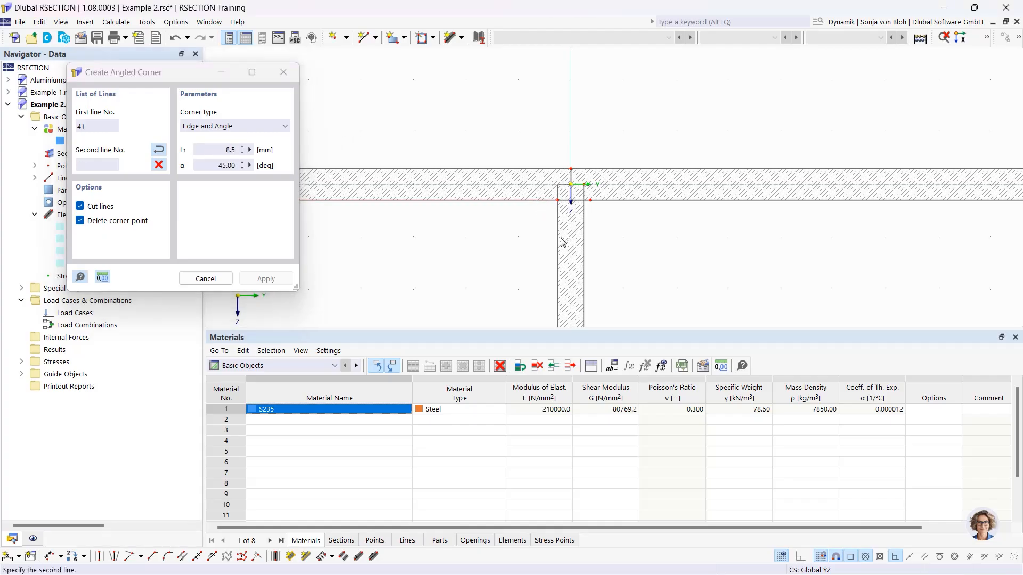
pyautogui.click(611, 202)
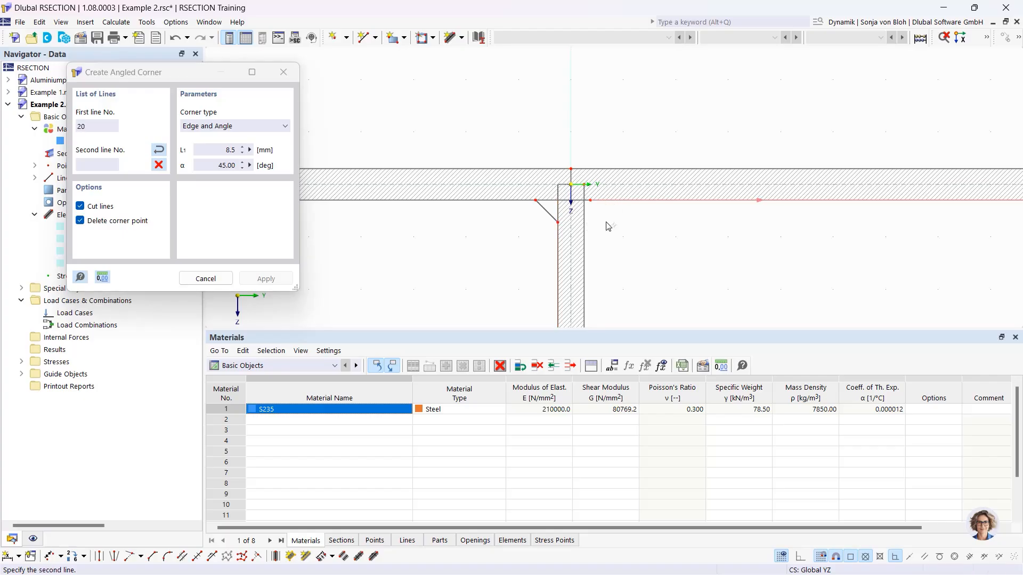
pyautogui.click(584, 243)
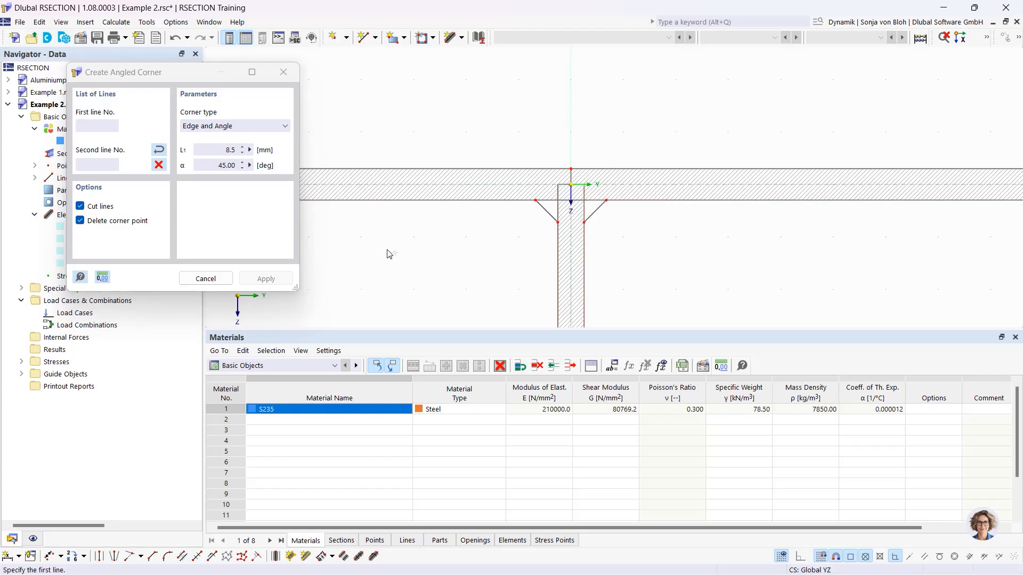
pyautogui.press('Escape')
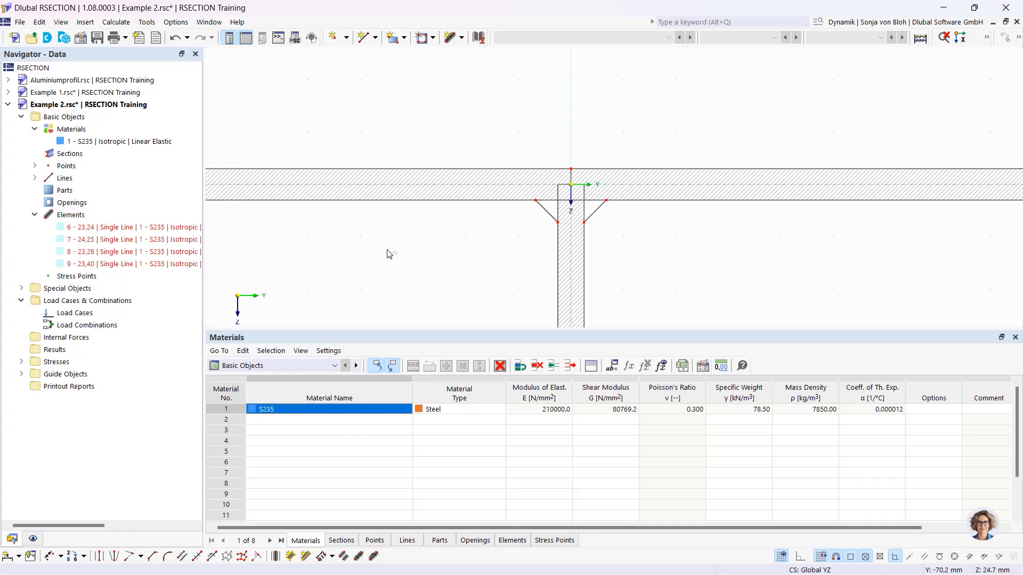
# Step: Create a part with material S235 by selecting the outer boundary lines of the whole section
pyautogui.scroll(-3, 388, 254)
pyautogui.moveTo(401, 276); pyautogui.dragTo(443, 176, button='middle')
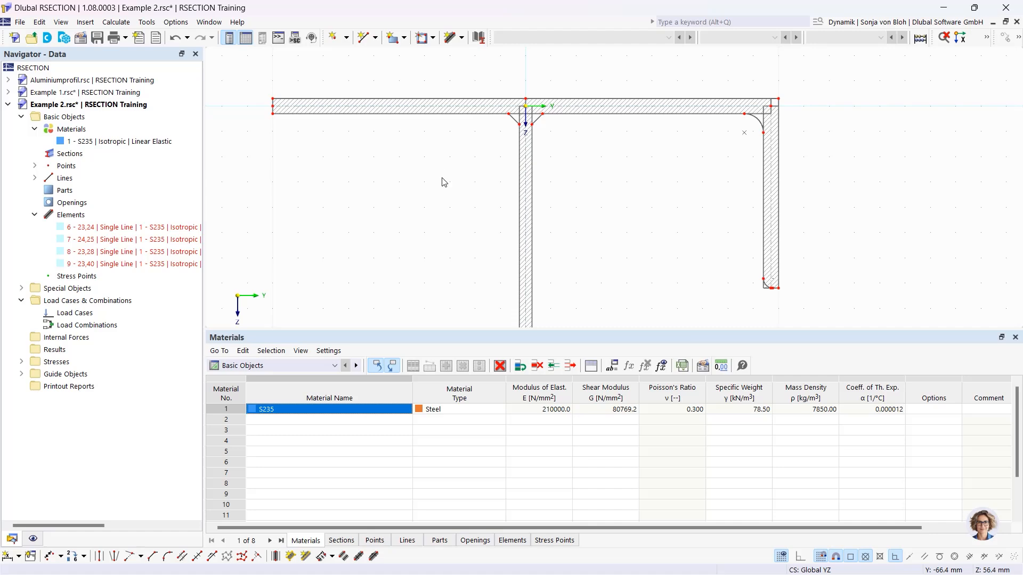
pyautogui.click(405, 38)
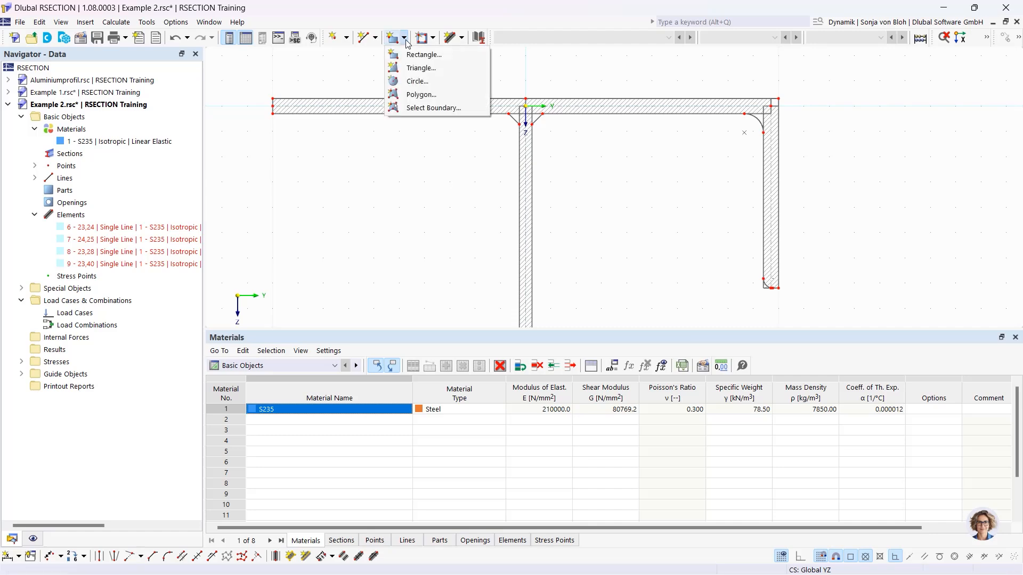
pyautogui.click(408, 106)
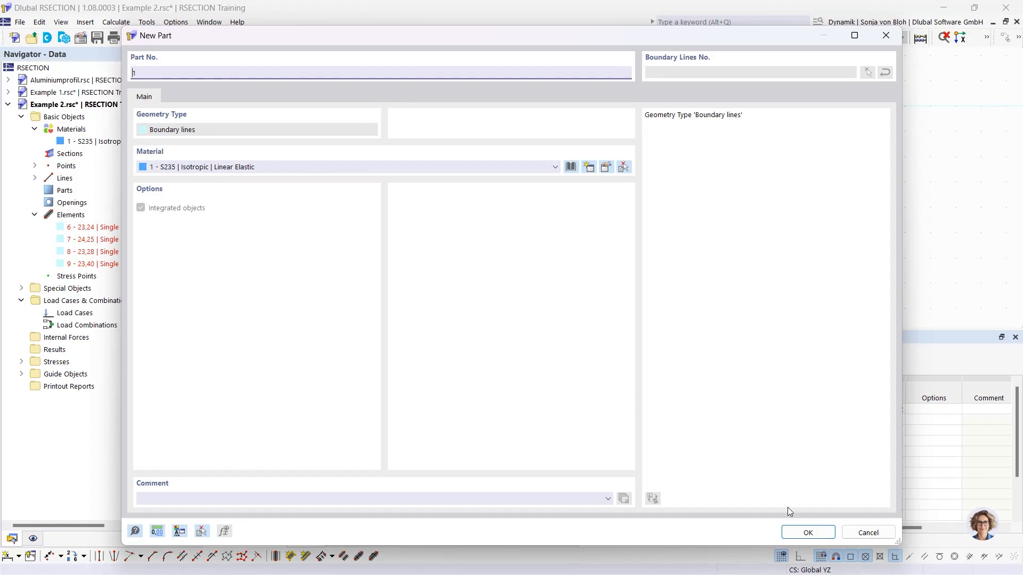
pyautogui.click(806, 533)
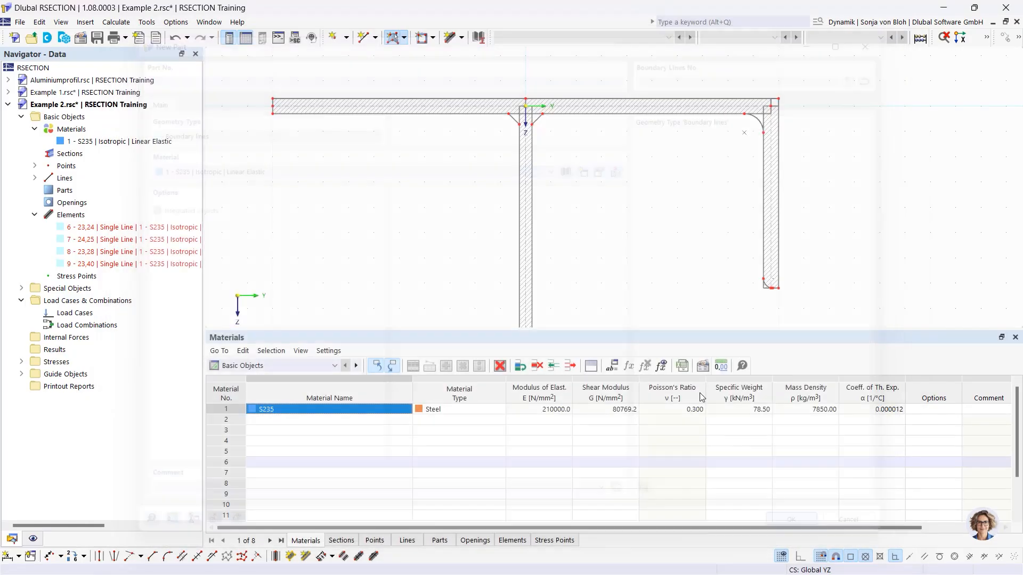
pyautogui.click(450, 98)
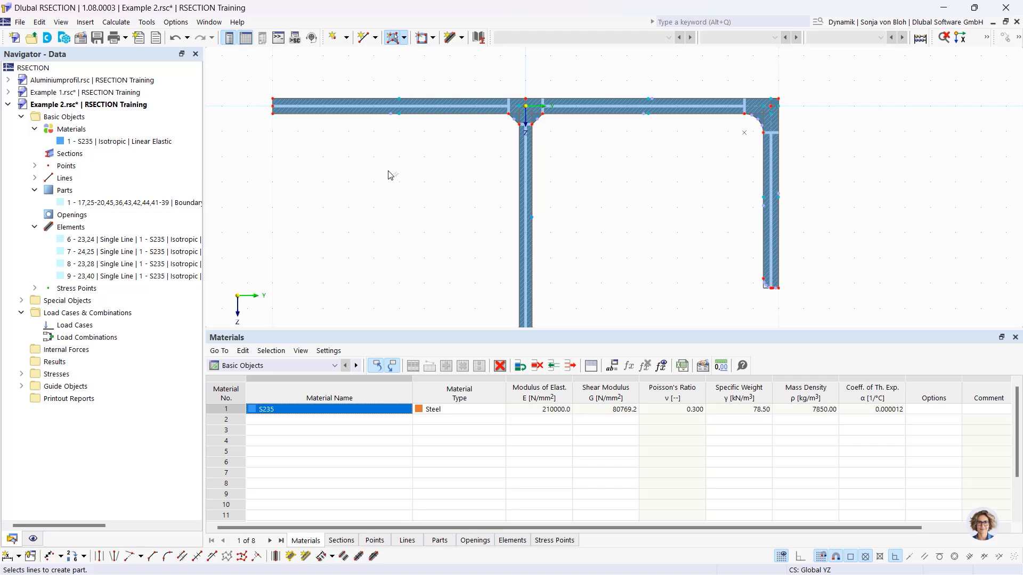
# Step: Create two permanent load cases, LC1 named N and LC2 named My
pyautogui.rightClick(101, 327)
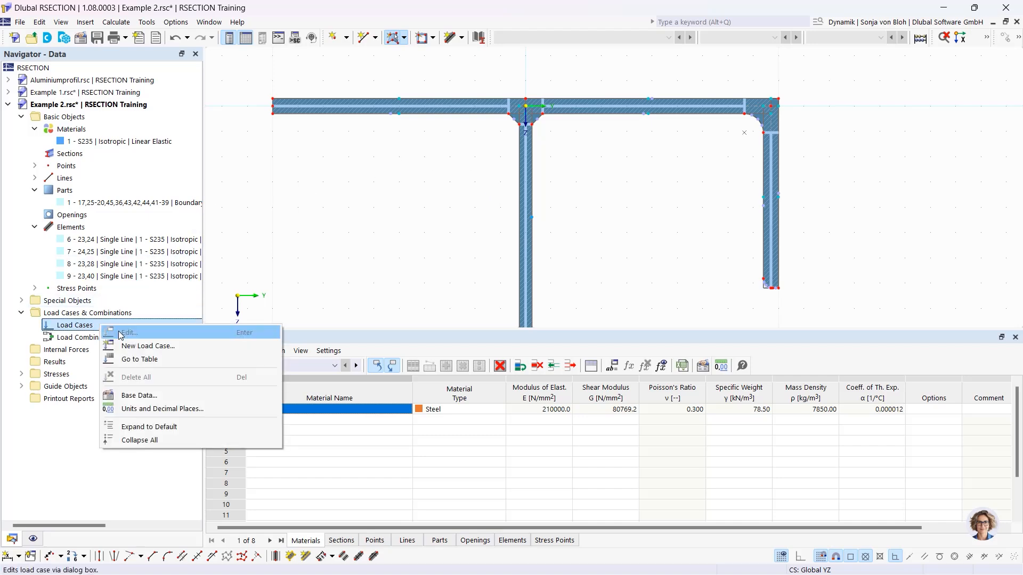
pyautogui.click(138, 348)
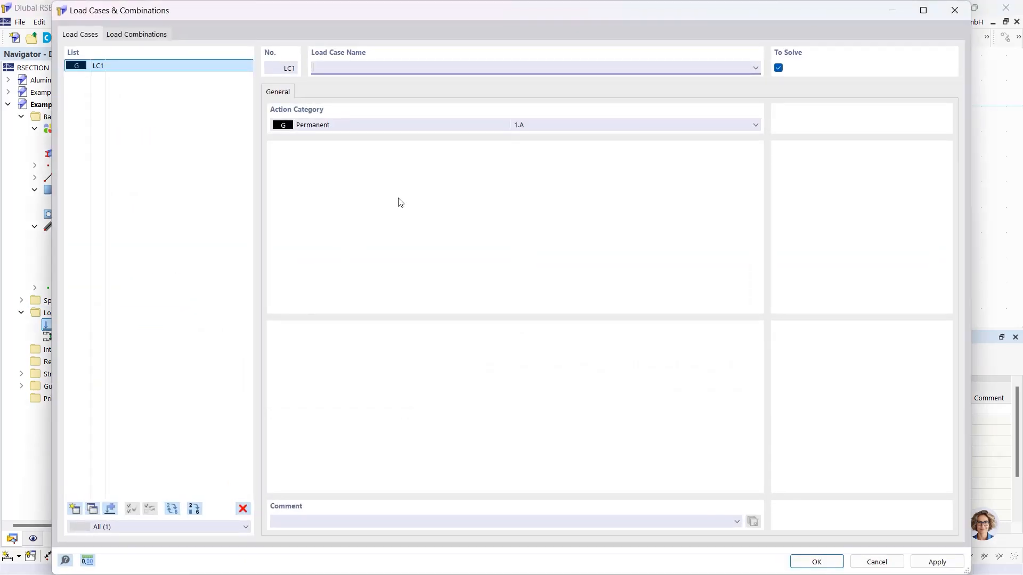
pyautogui.write('N')
pyautogui.click(75, 509)
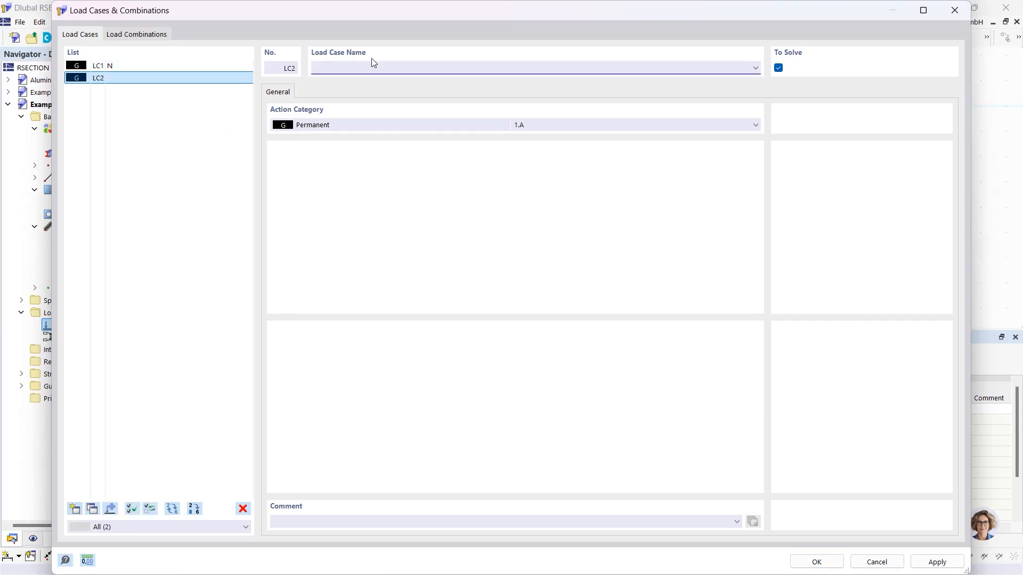
pyautogui.write('My')
# Step: Create load combination CO1 from LC1 and LC2 with factors of 1.00 and accept the load definitions
pyautogui.click(136, 36)
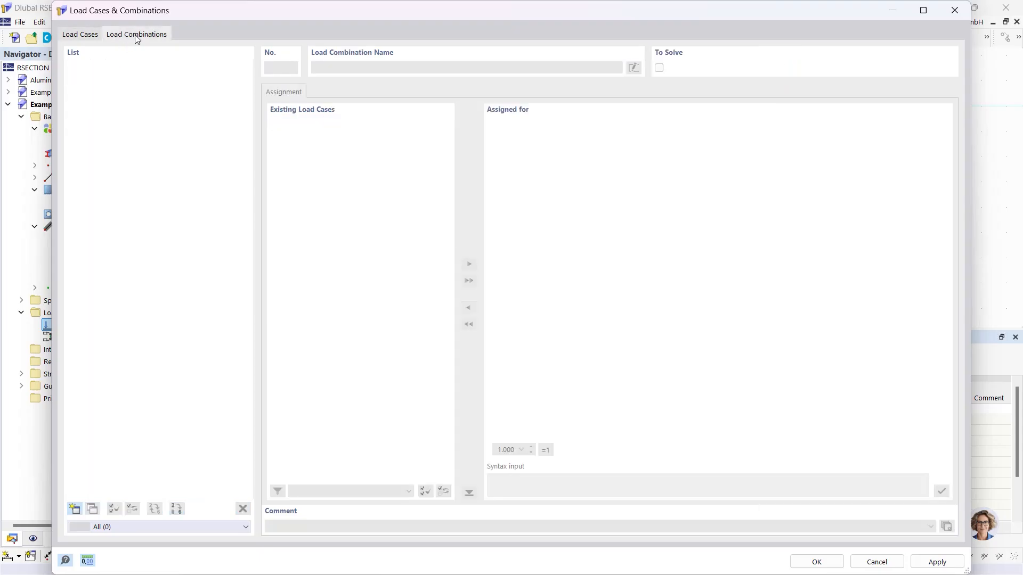
pyautogui.click(75, 508)
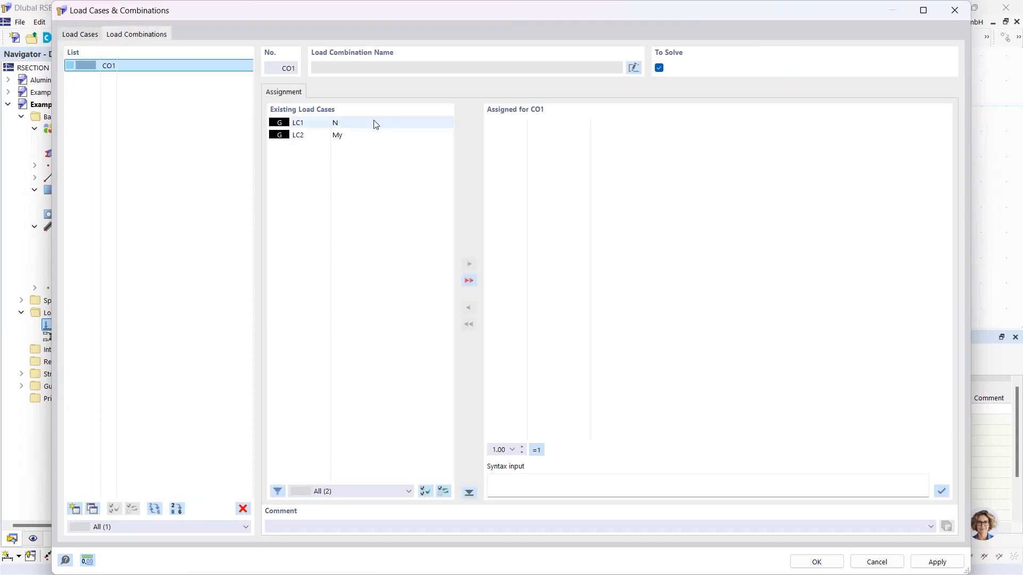
pyautogui.click(469, 280)
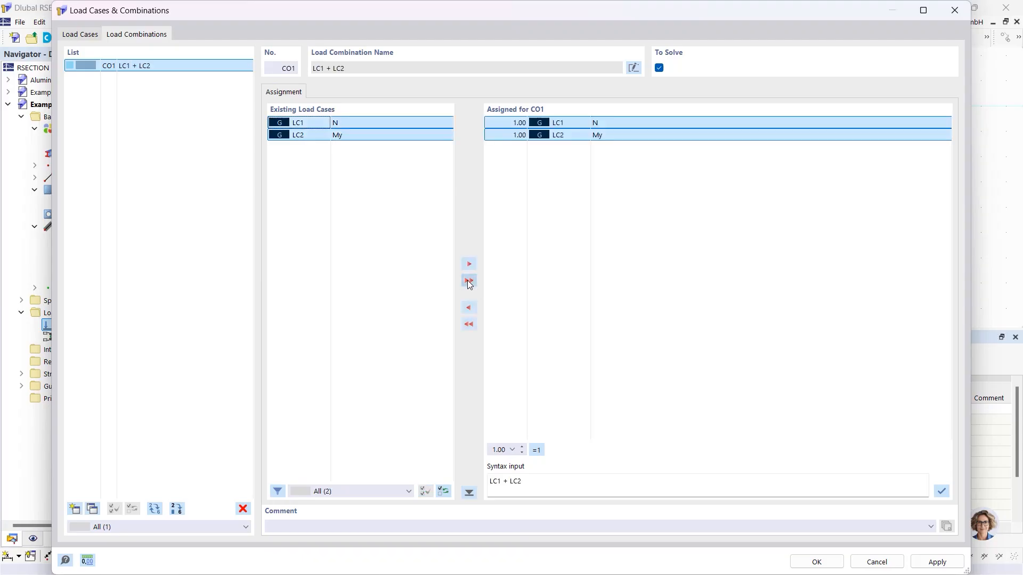
pyautogui.click(816, 562)
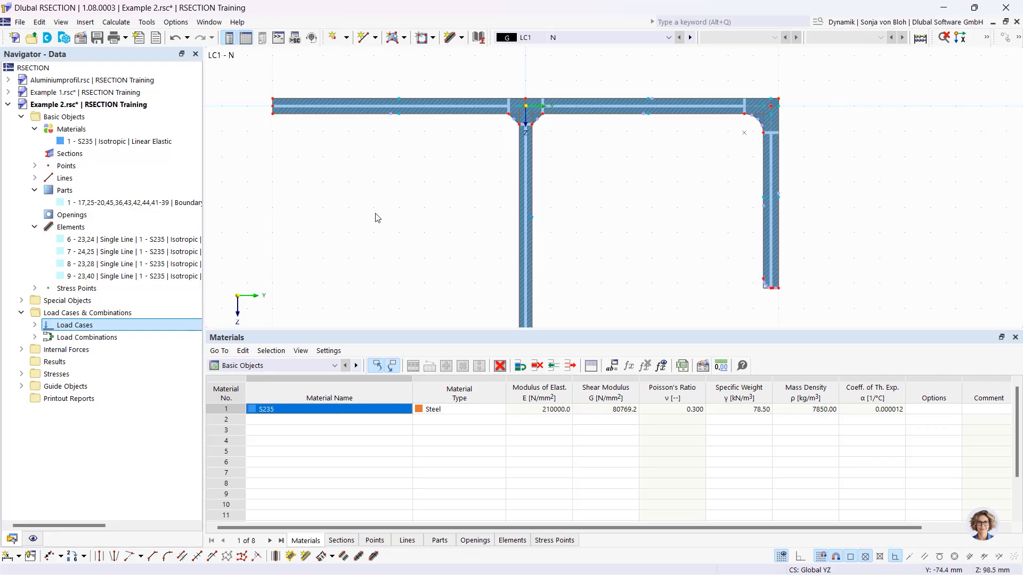
# Step: Define the internal forces for LC1 on member 1 with an axial force N of -50 kN
pyautogui.click(21, 350)
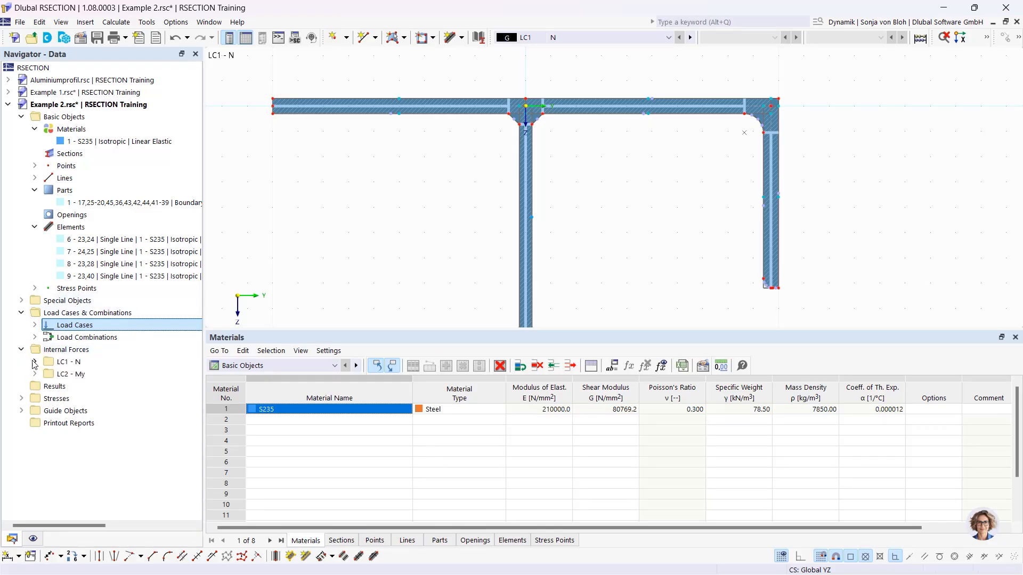
pyautogui.click(35, 361)
pyautogui.doubleClick(99, 375)
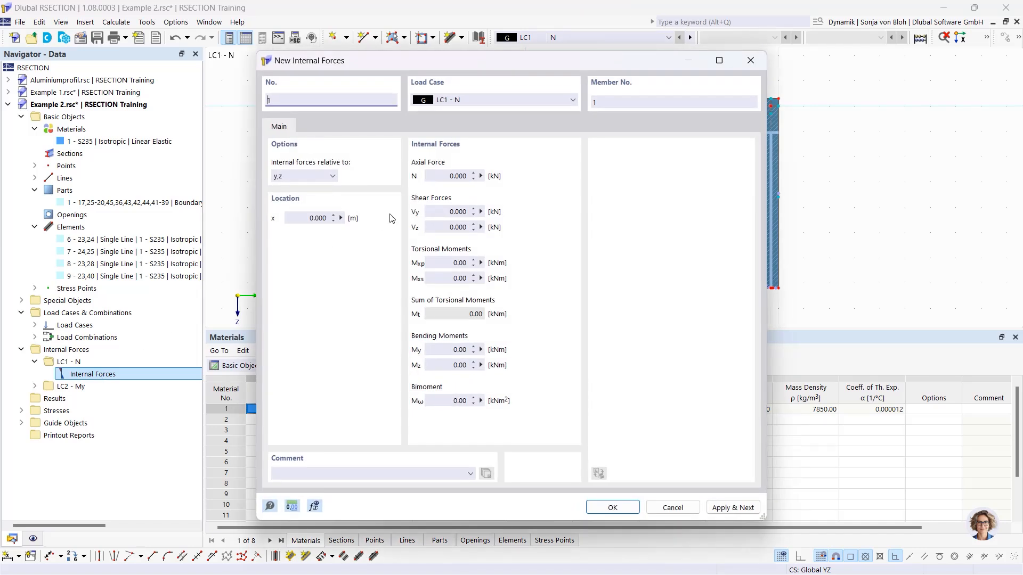
pyautogui.click(434, 176)
pyautogui.doubleClick(434, 176)
pyautogui.write('-50')
pyautogui.click(746, 506)
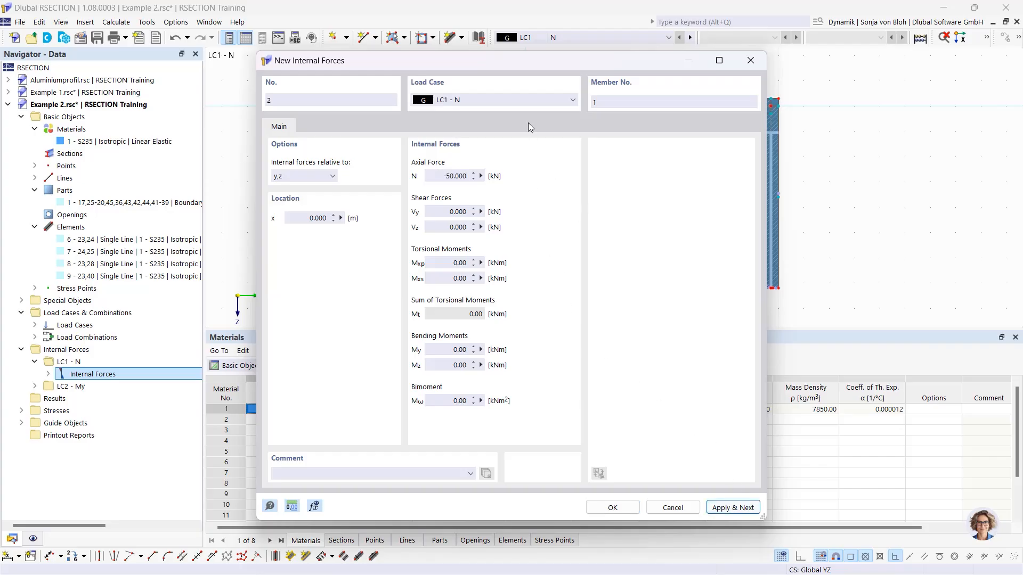
# Step: Define the internal forces for LC2 with axial force N of 0 and bending moment My of 20 kNm
pyautogui.click(505, 103)
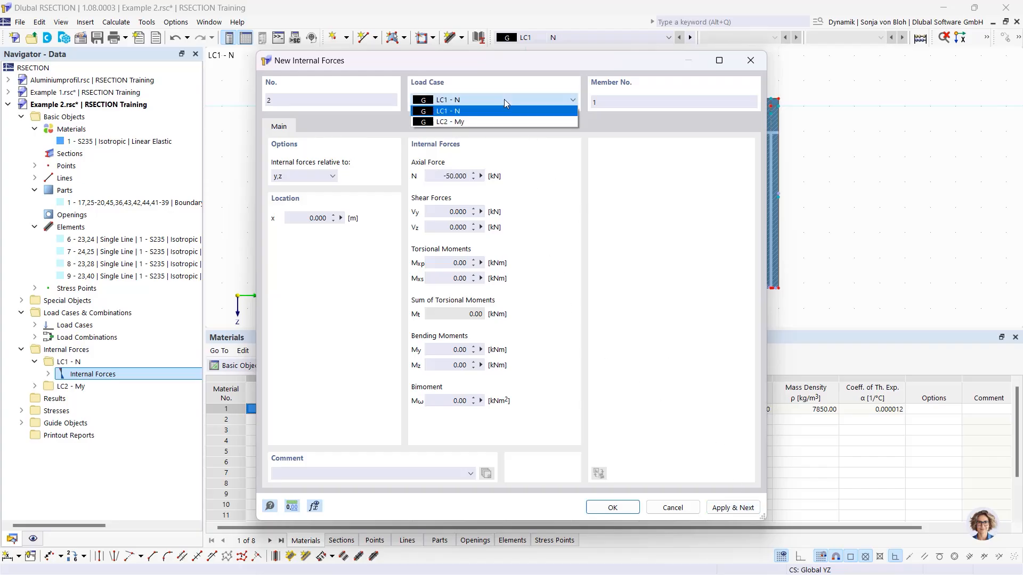
pyautogui.click(486, 120)
pyautogui.click(484, 179)
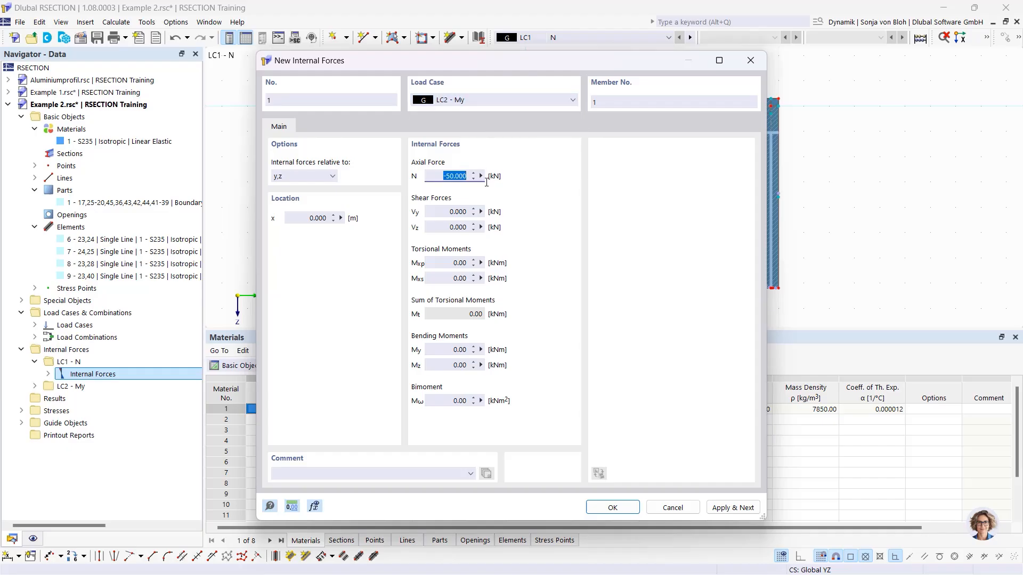
pyautogui.write('0')
pyautogui.click(486, 350)
pyautogui.write('20')
pyautogui.click(607, 508)
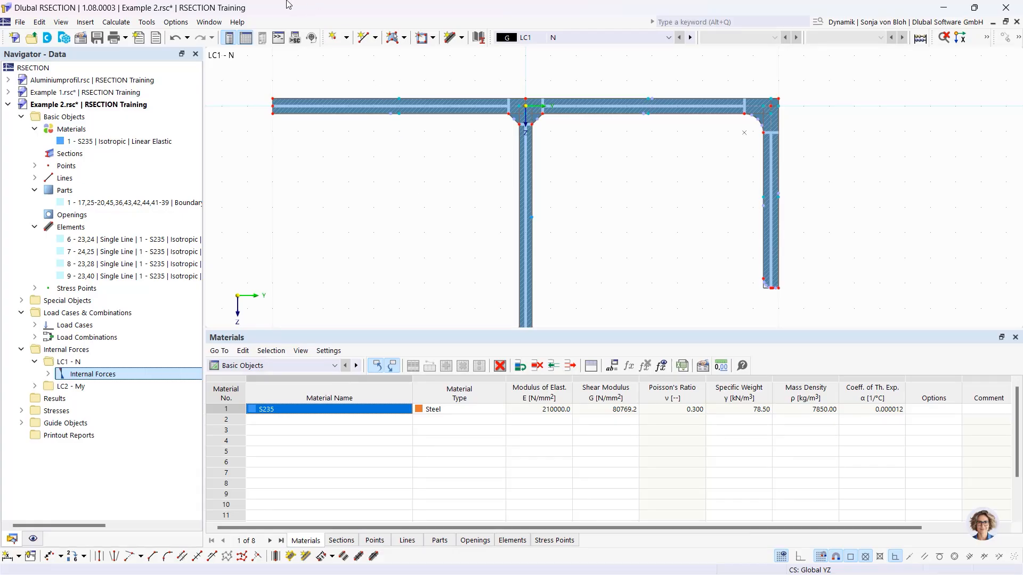
# Step: Calculate all results for the section and bring the whole cross-section into view
pyautogui.click(126, 23)
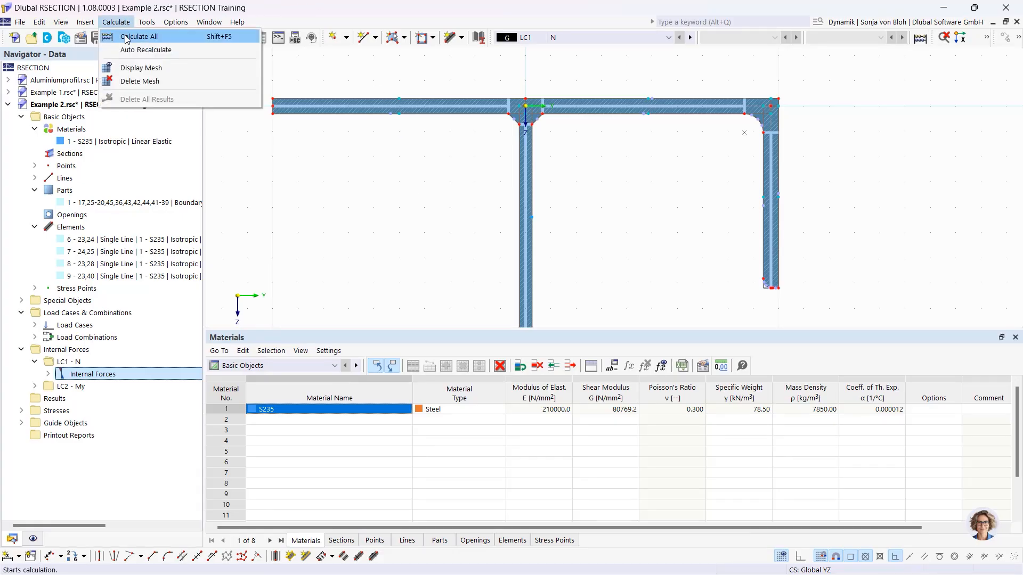
pyautogui.click(138, 36)
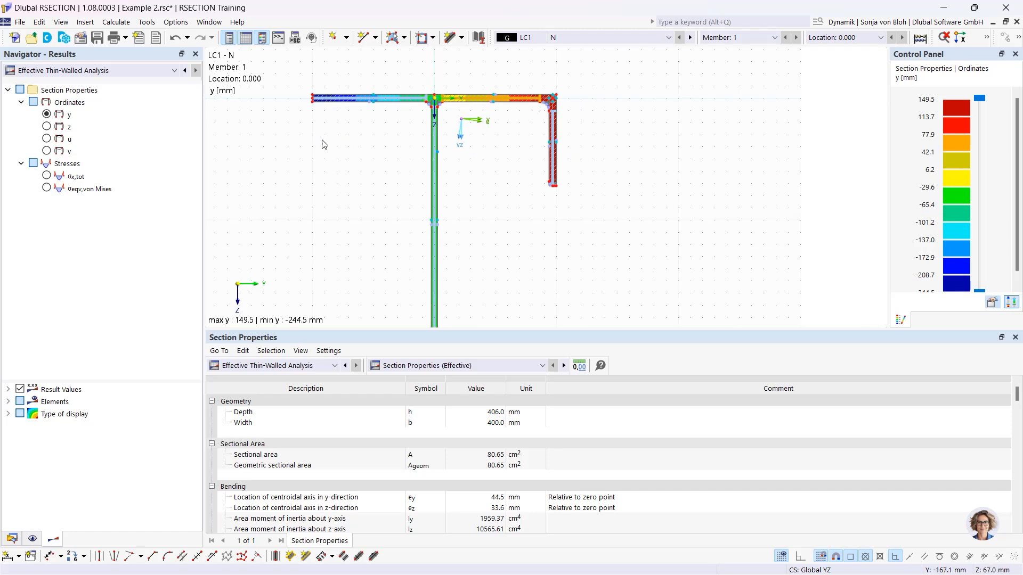
pyautogui.moveTo(322, 145); pyautogui.dragTo(381, 139, button='middle')
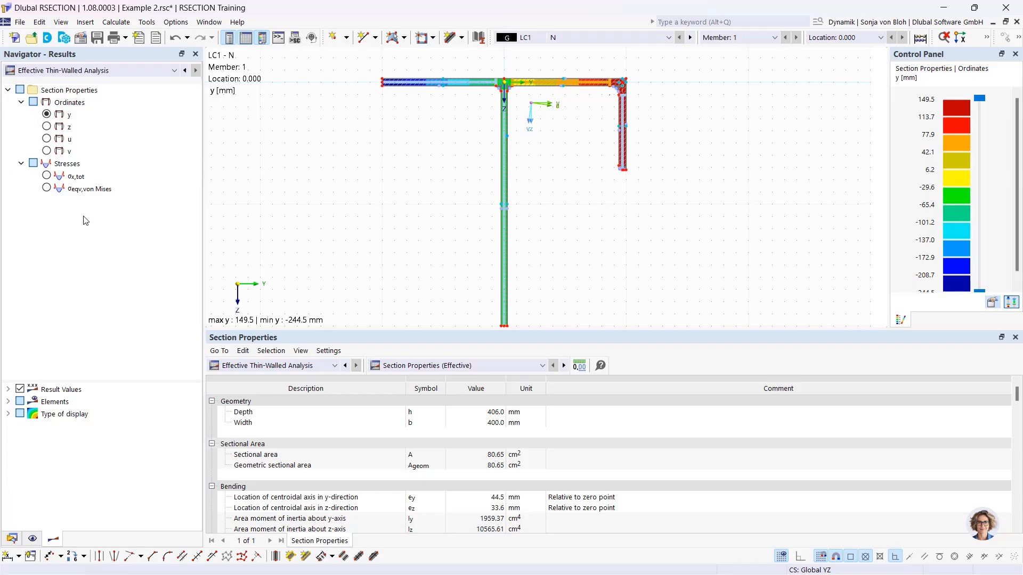
# Step: Display the total normal stresses σx,tot on the section and show the Section Classification acc. to EN 1993-1-1 table
pyautogui.click(49, 178)
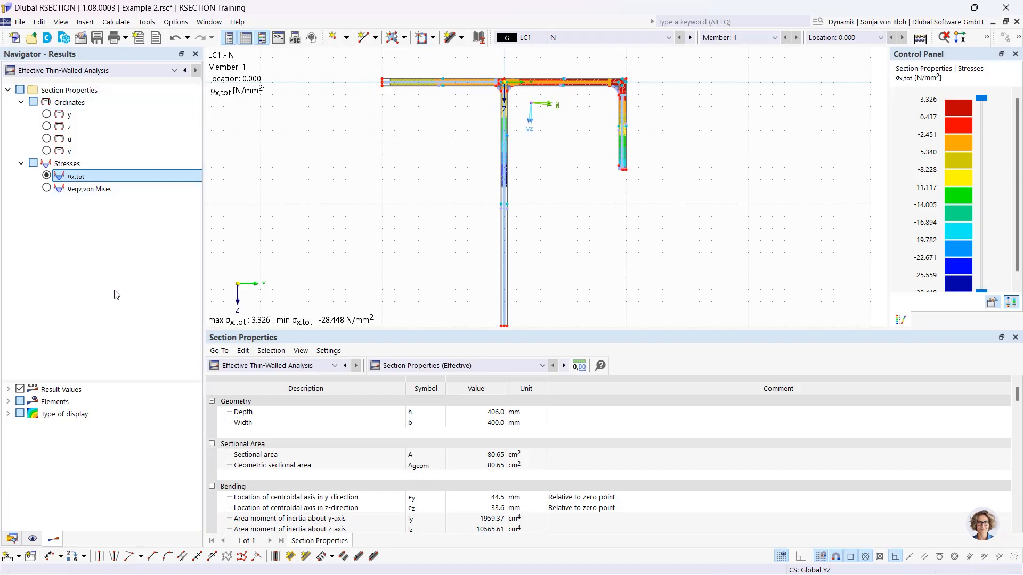
pyautogui.click(492, 367)
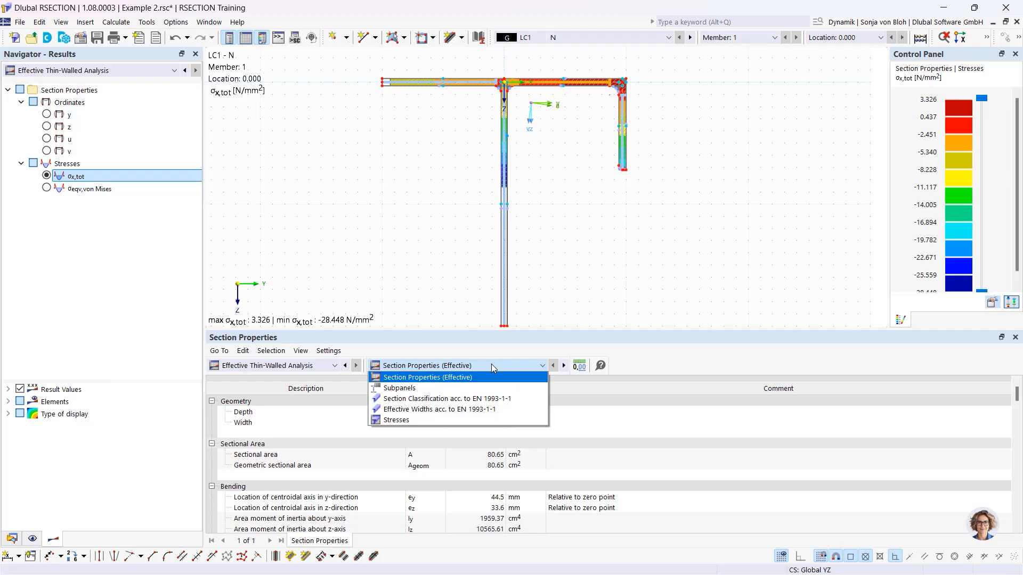
pyautogui.click(463, 403)
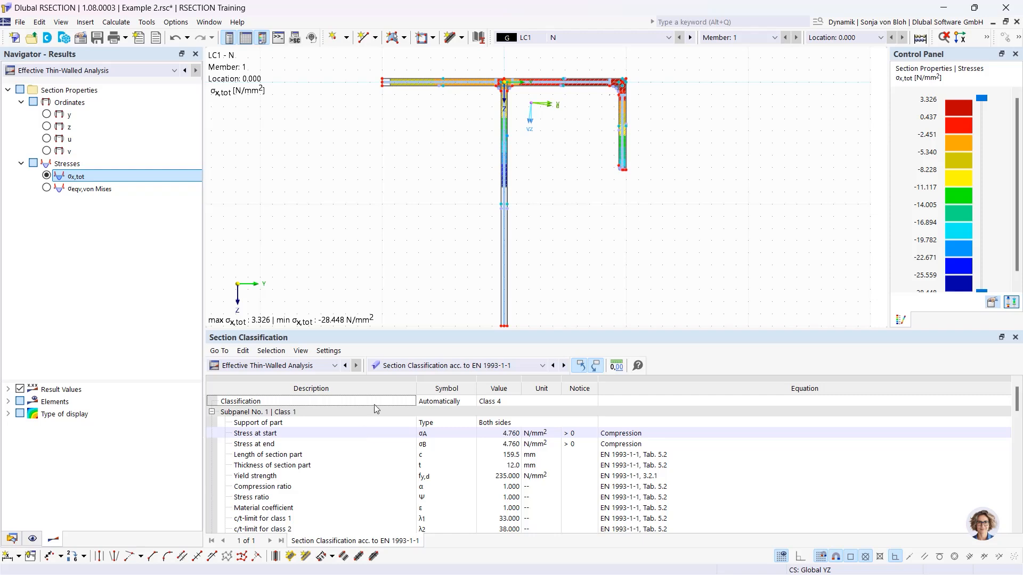
# Step: Show the results for load case LC2 and examine the ineffective area at the free end of the horizontal flange
pyautogui.click(598, 34)
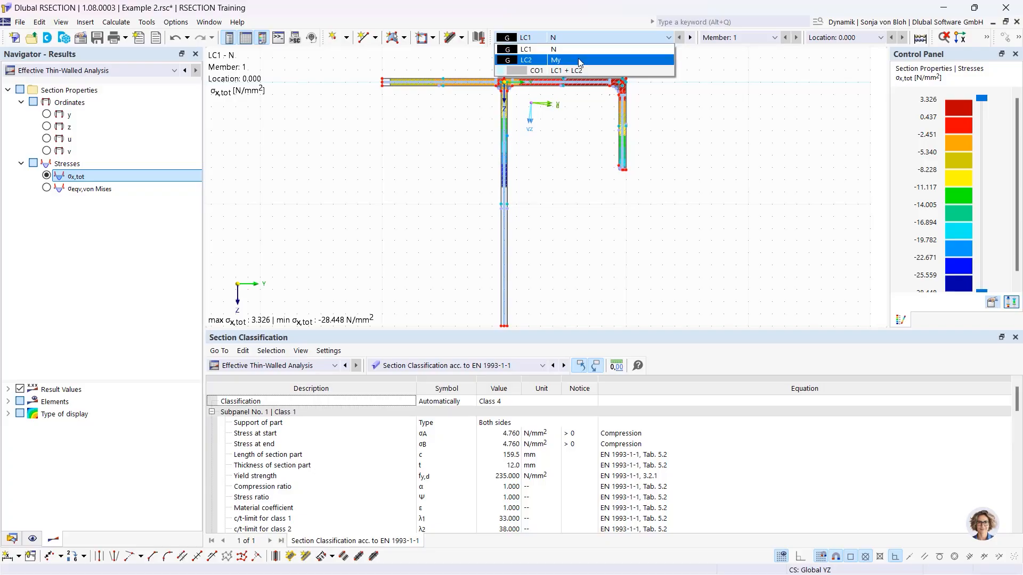
pyautogui.click(580, 60)
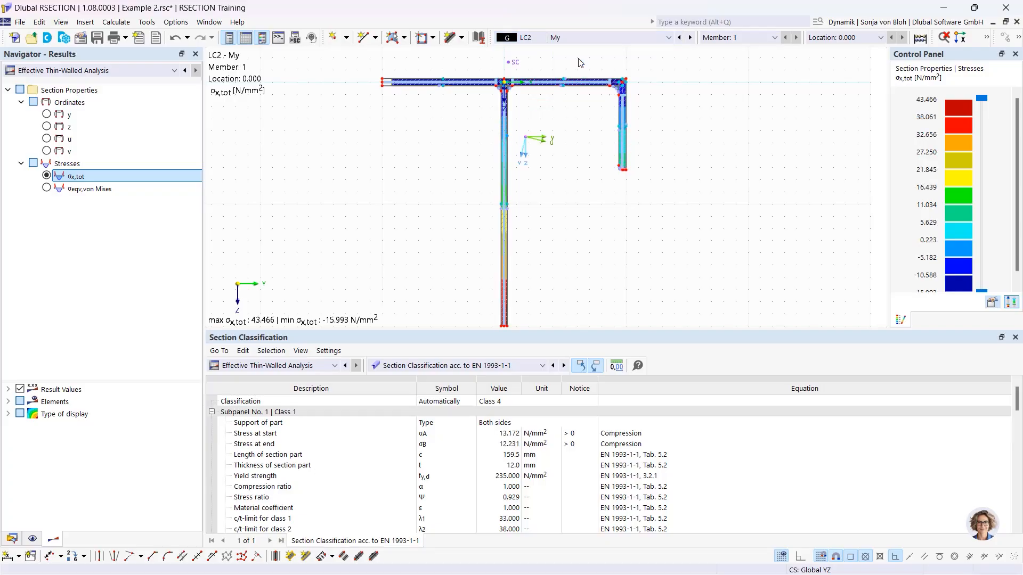
pyautogui.scroll(-2, 478, 205)
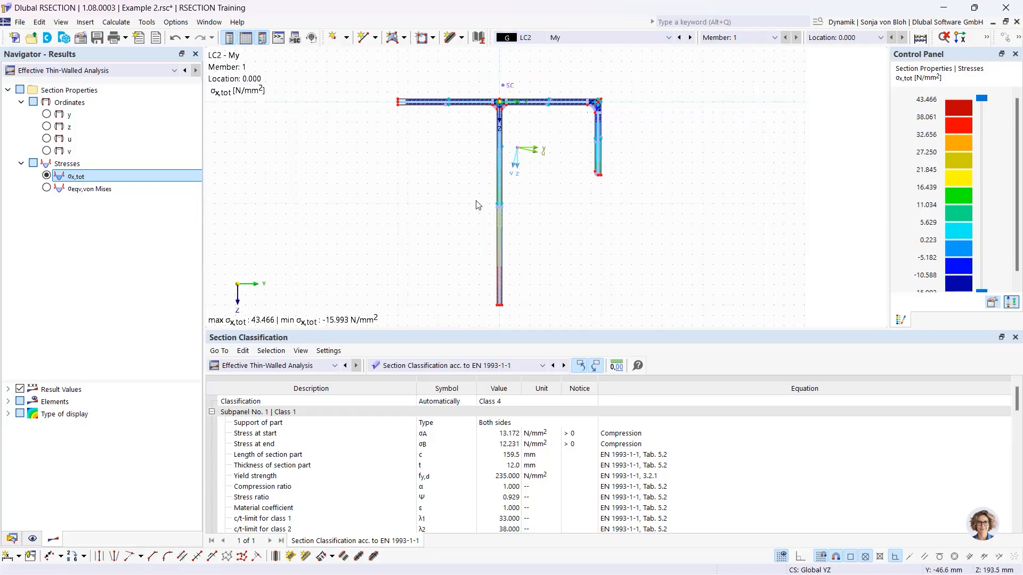
pyautogui.scroll(4, 397, 126)
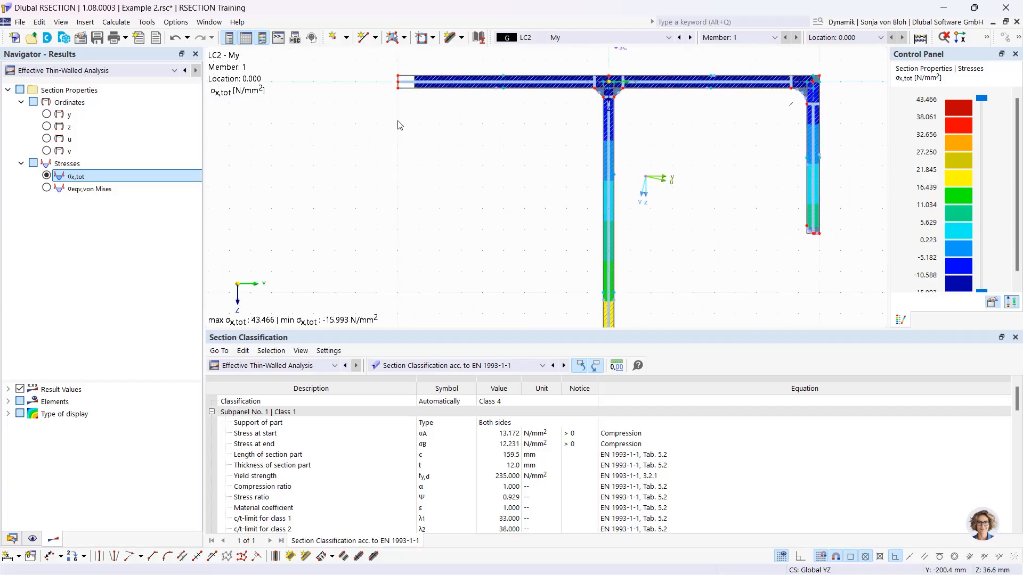
pyautogui.moveTo(397, 126); pyautogui.dragTo(402, 176, button='middle')
pyautogui.scroll(4, 413, 160)
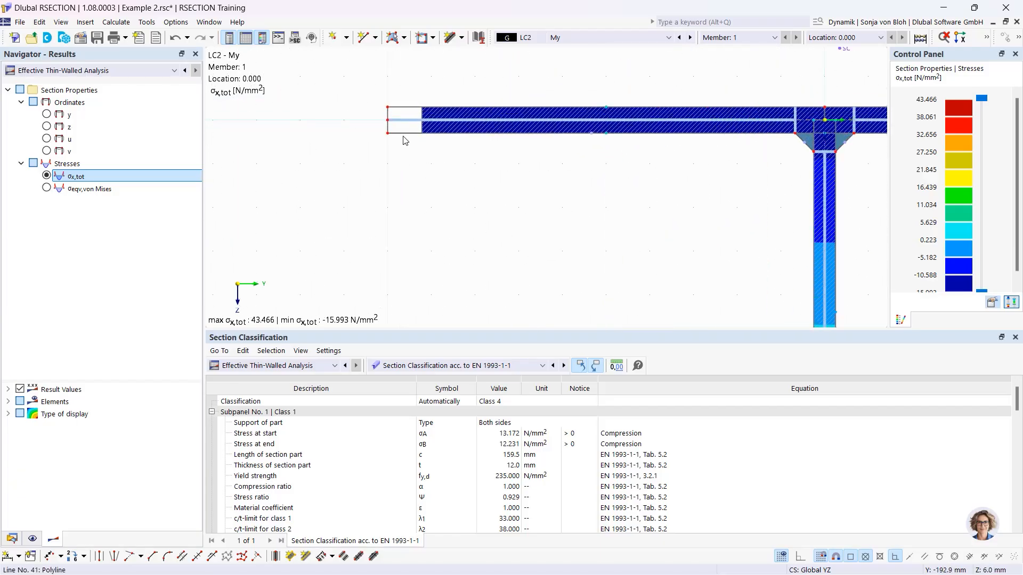
pyautogui.scroll(-4, 402, 126)
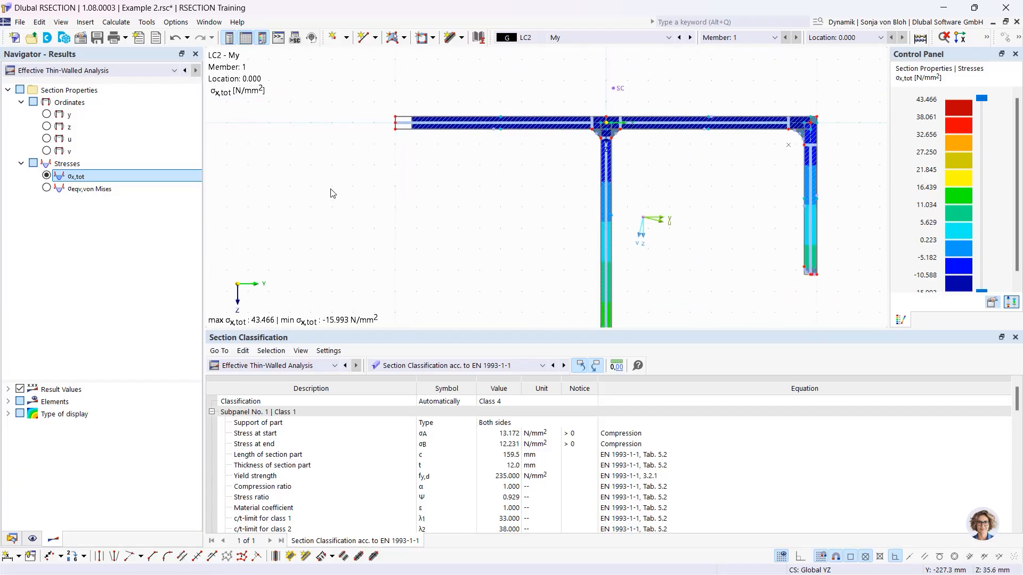
# Step: Turn off the isoband display to show stress diagrams instead, and switch the results to load combination CO1
pyautogui.click(8, 414)
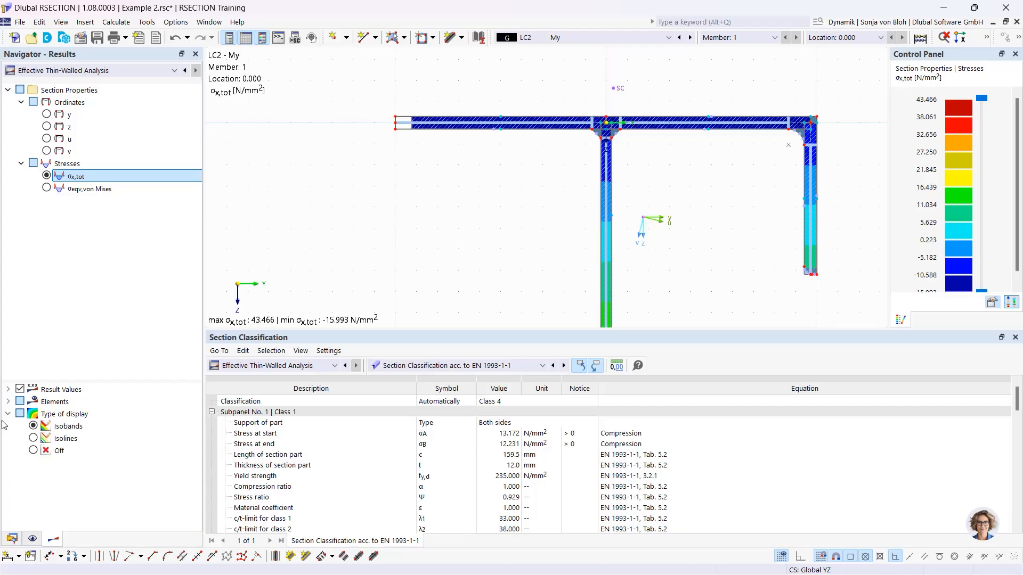
pyautogui.click(34, 452)
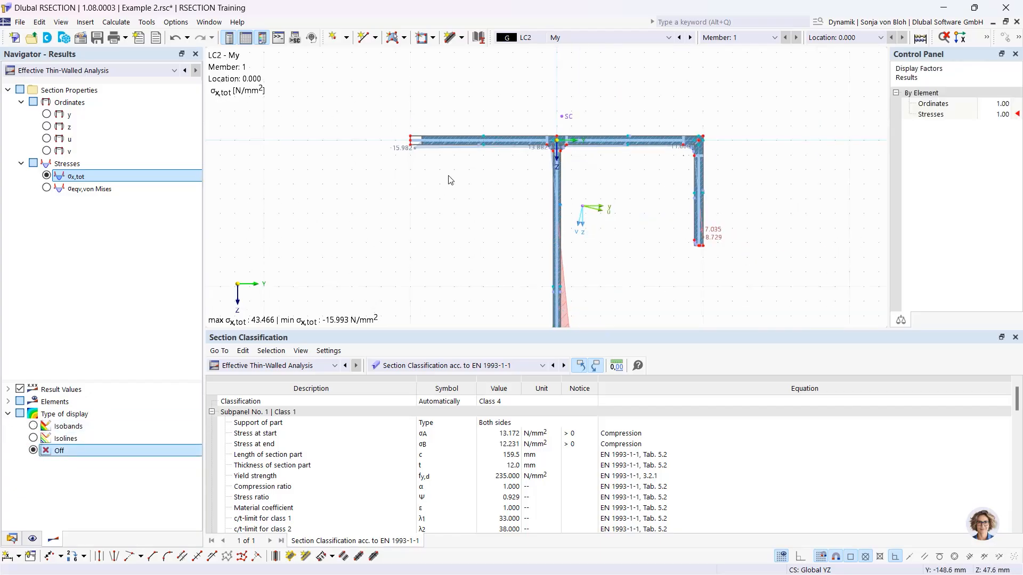
pyautogui.moveTo(433, 229); pyautogui.dragTo(449, 161, button='middle')
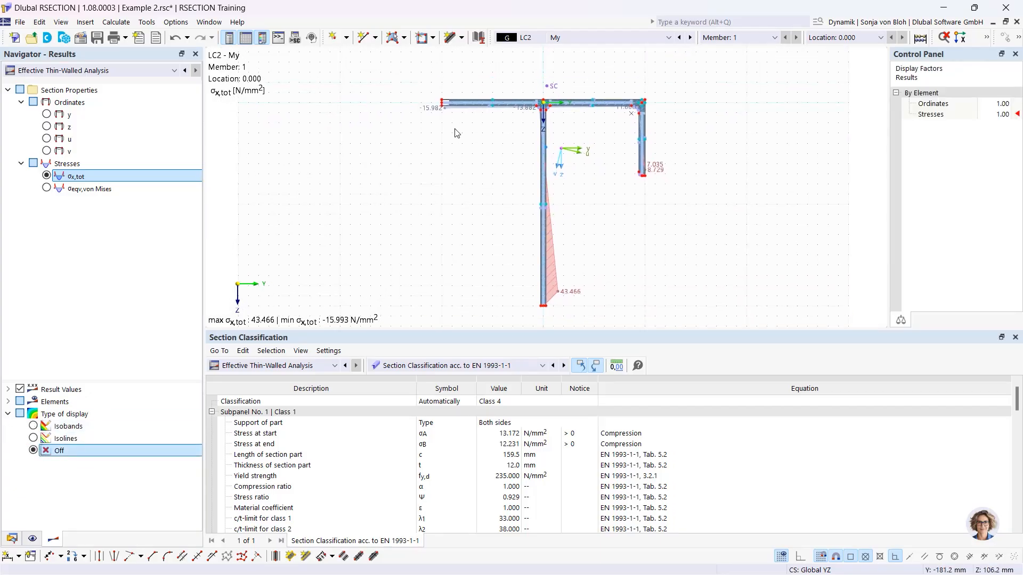
pyautogui.click(573, 35)
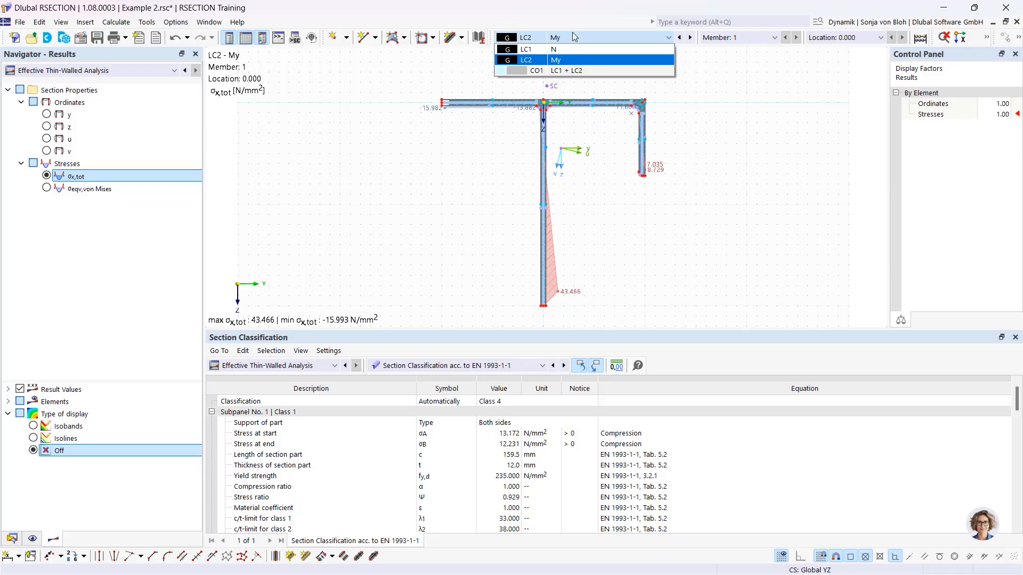
pyautogui.click(549, 70)
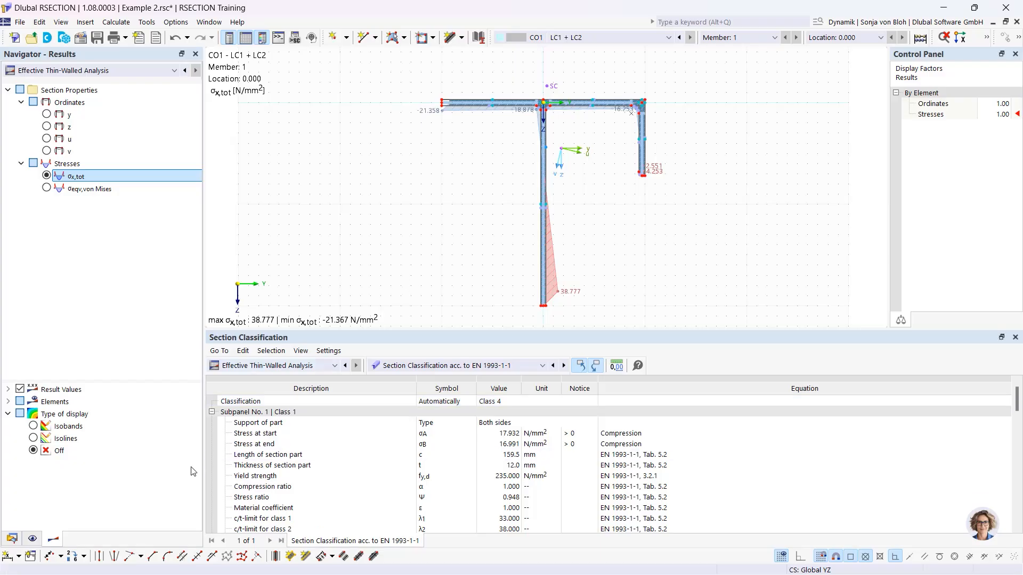
# Step: Create a new printout report for the Example 2 model
pyautogui.click(12, 538)
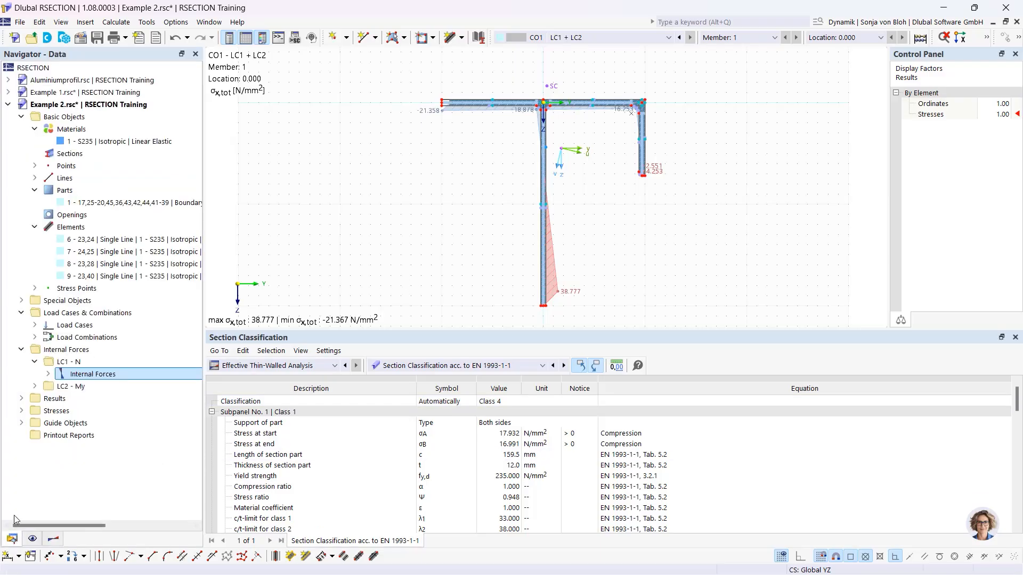
pyautogui.rightClick(73, 436)
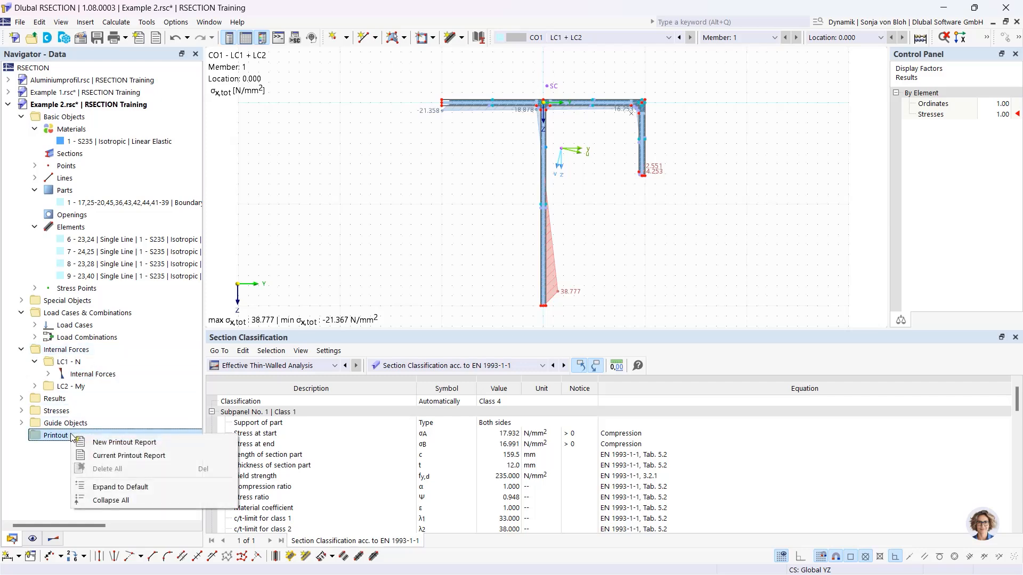
pyautogui.click(102, 443)
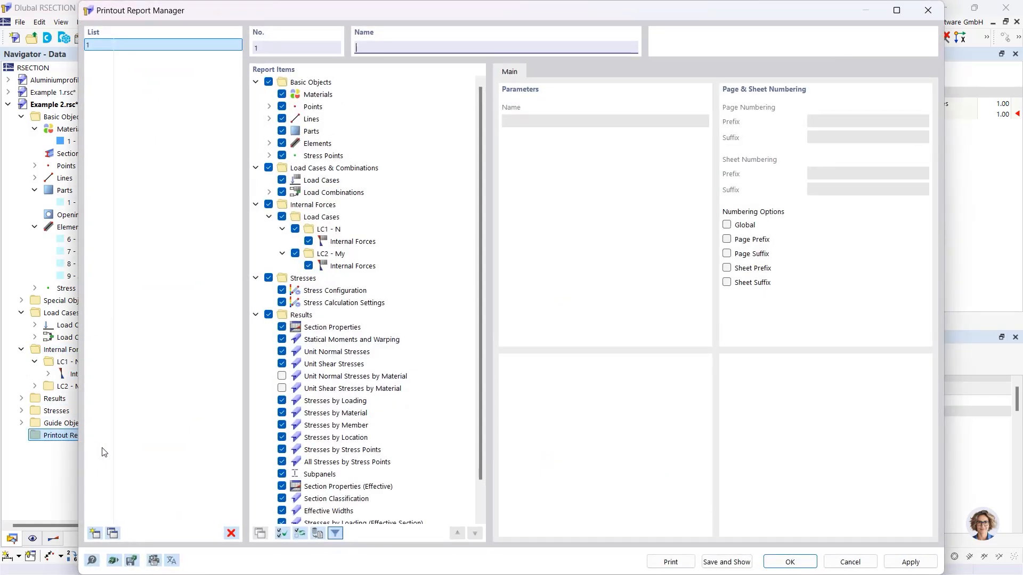
# Step: Exclude the effective-section stresses by loading, material and stress points from the report, then save and show it
pyautogui.moveTo(480, 245); pyautogui.dragTo(483, 321)
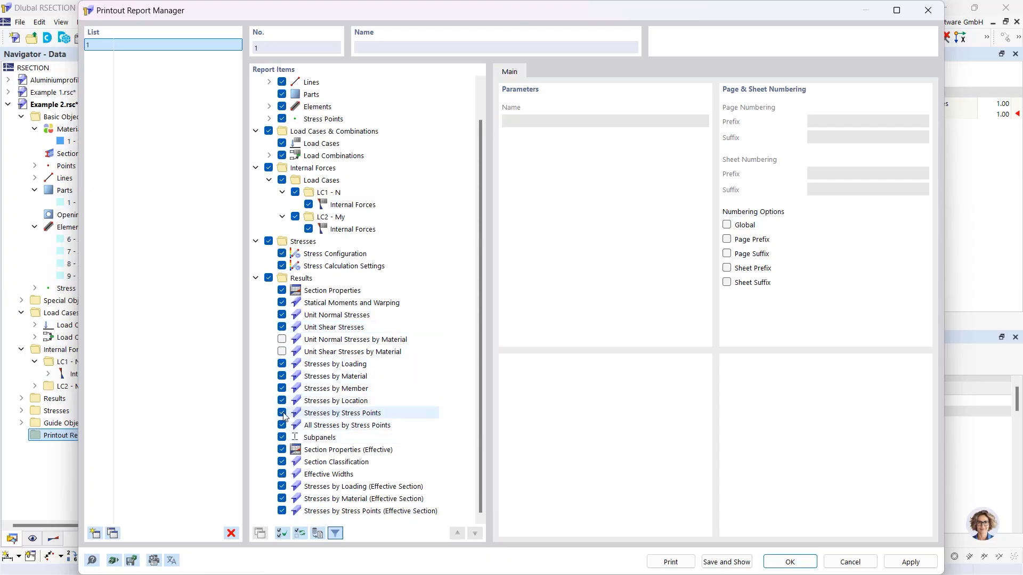
pyautogui.scroll(1, 296, 450)
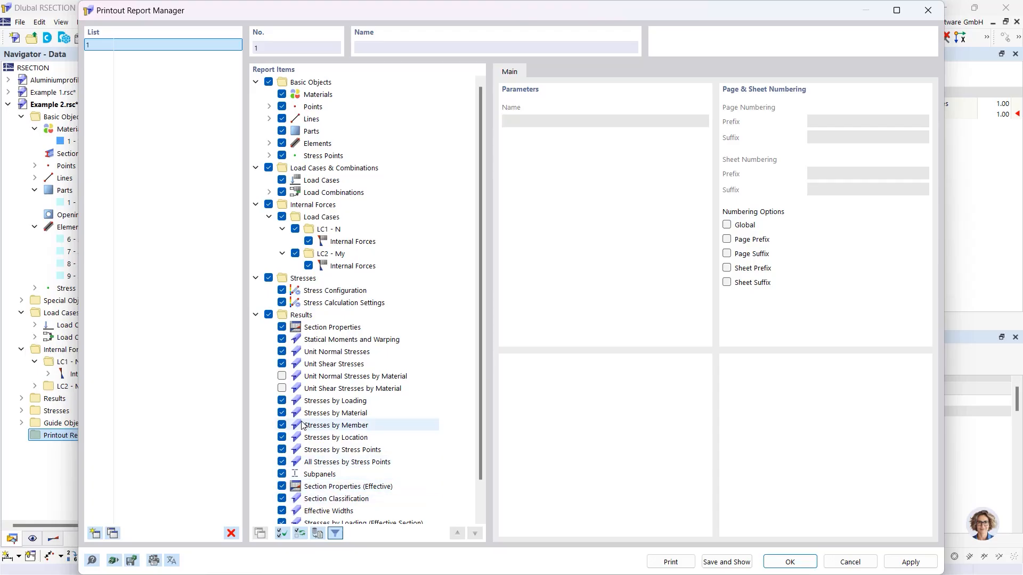
pyautogui.scroll(-1, 298, 425)
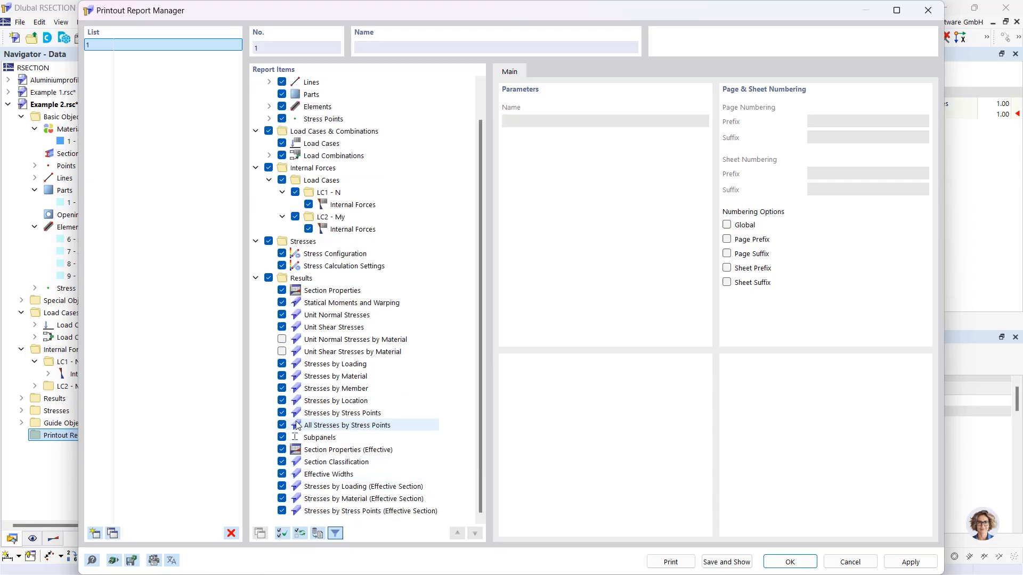
pyautogui.click(283, 487)
pyautogui.click(282, 498)
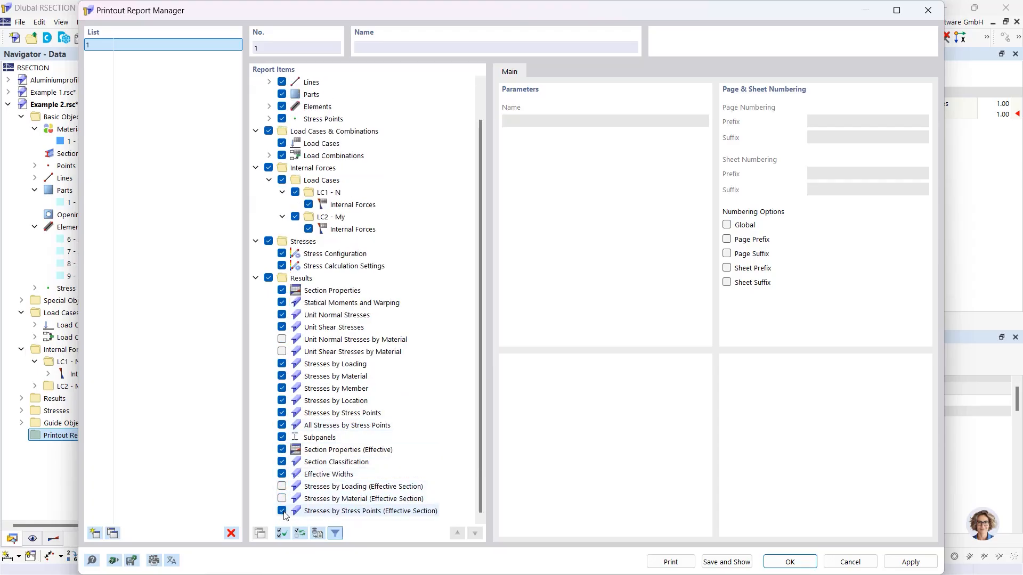
pyautogui.click(282, 510)
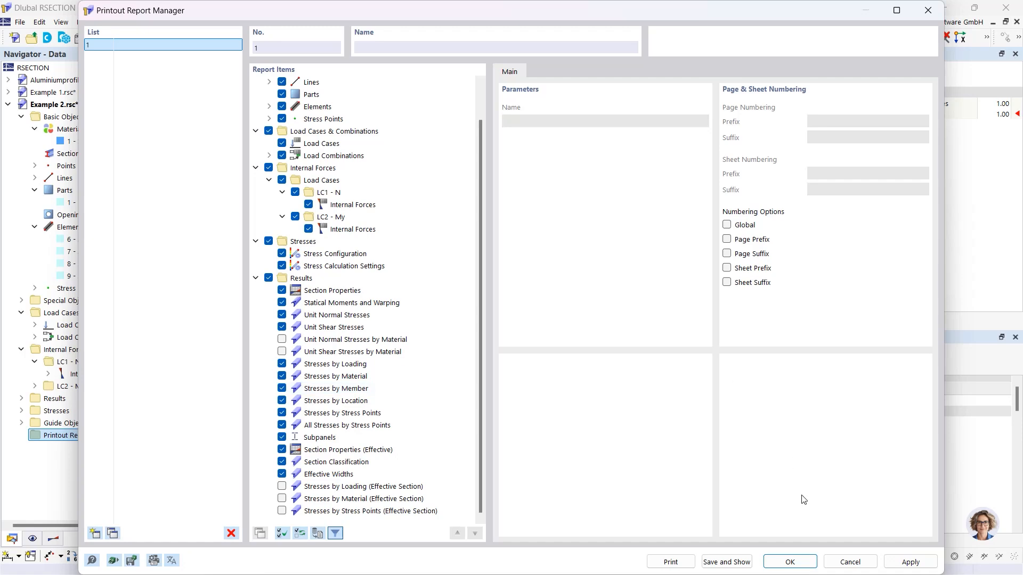
pyautogui.click(743, 564)
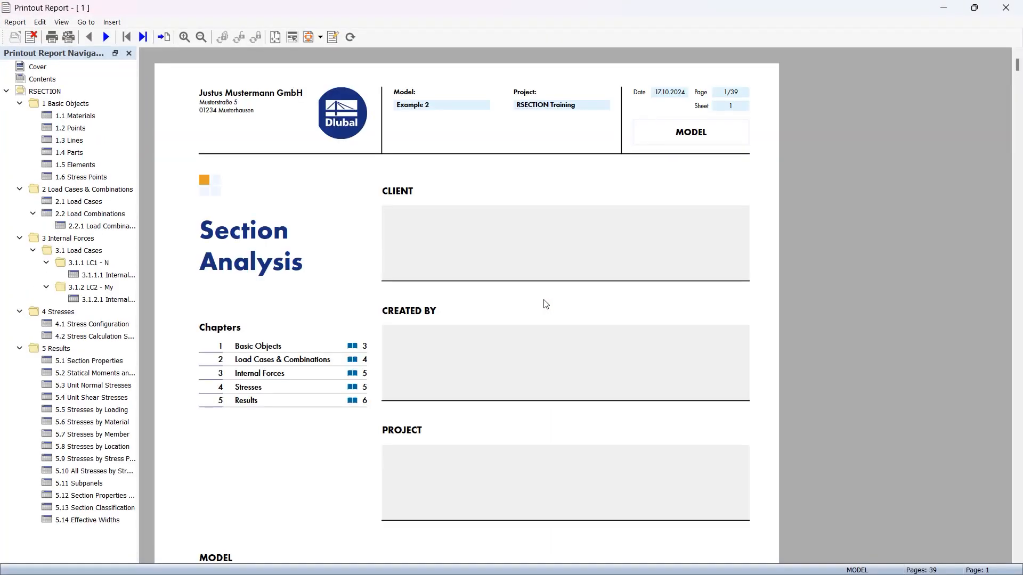
# Step: Review the report's cover, contents and stress result tables from chapter 5.5 onward, then return to the model
pyautogui.scroll(-10, 541, 250)
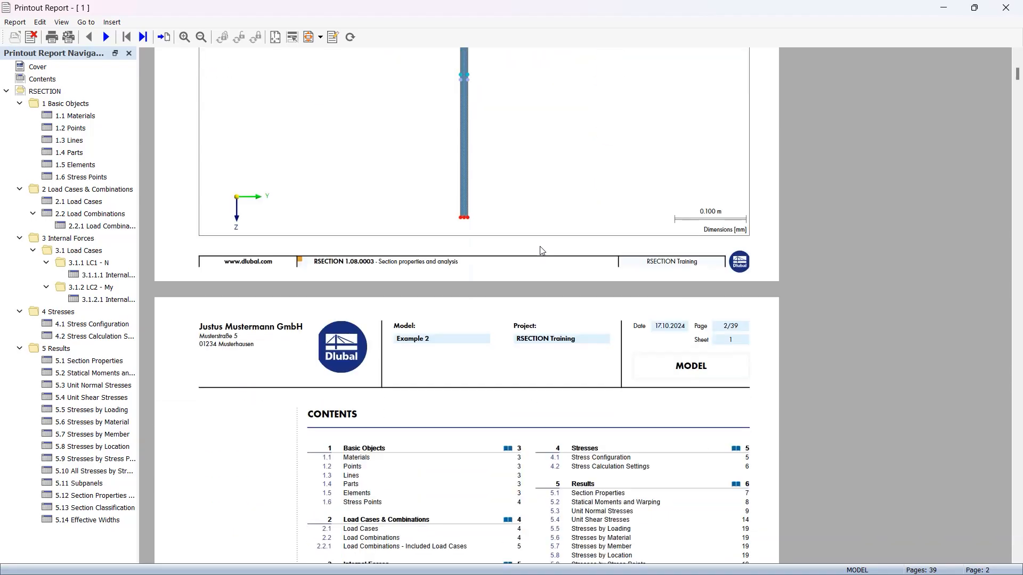
pyautogui.scroll(-10, 541, 250)
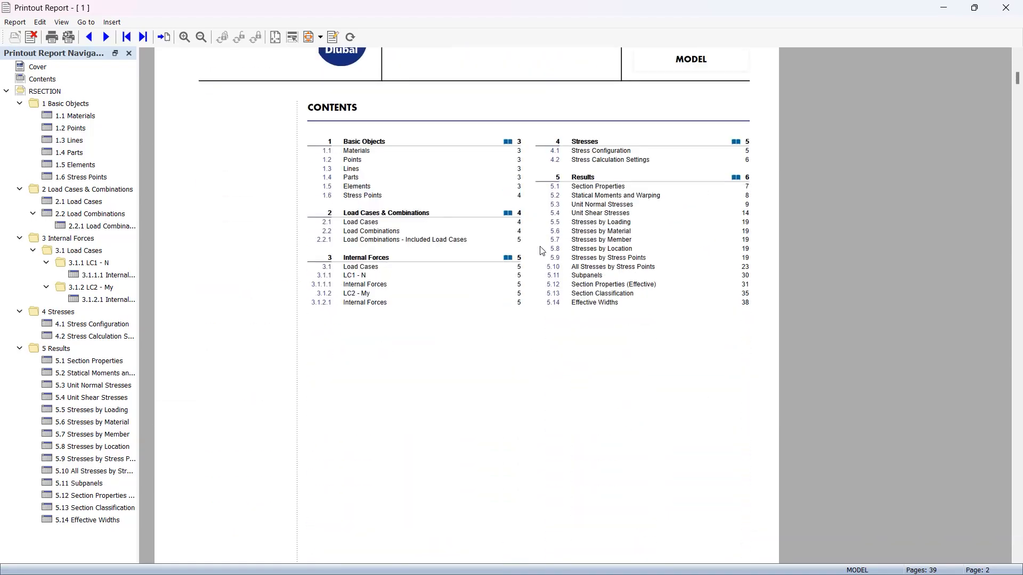
pyautogui.click(128, 410)
pyautogui.scroll(-2, 442, 378)
pyautogui.scroll(-15, 443, 378)
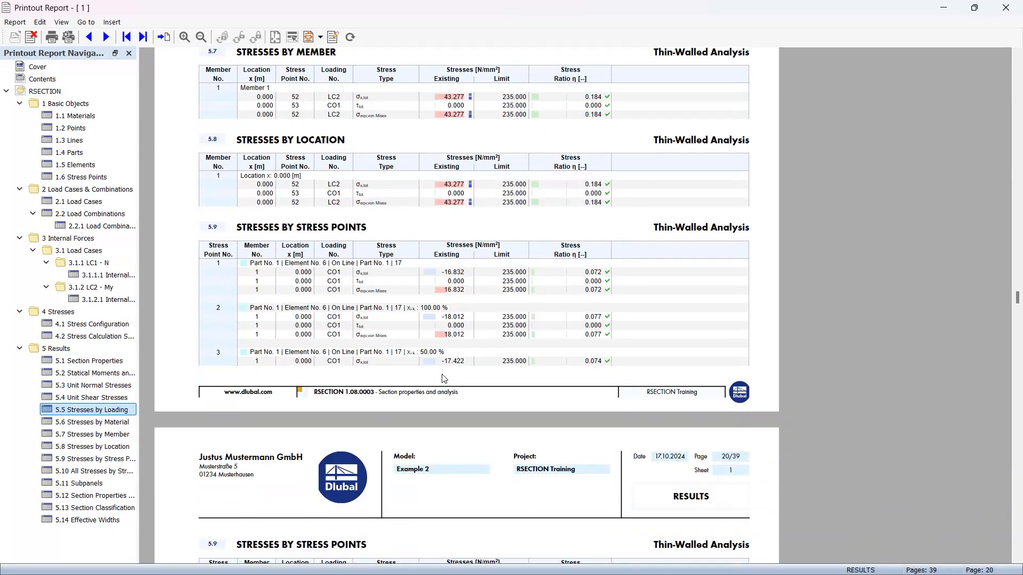
pyautogui.scroll(-15, 442, 378)
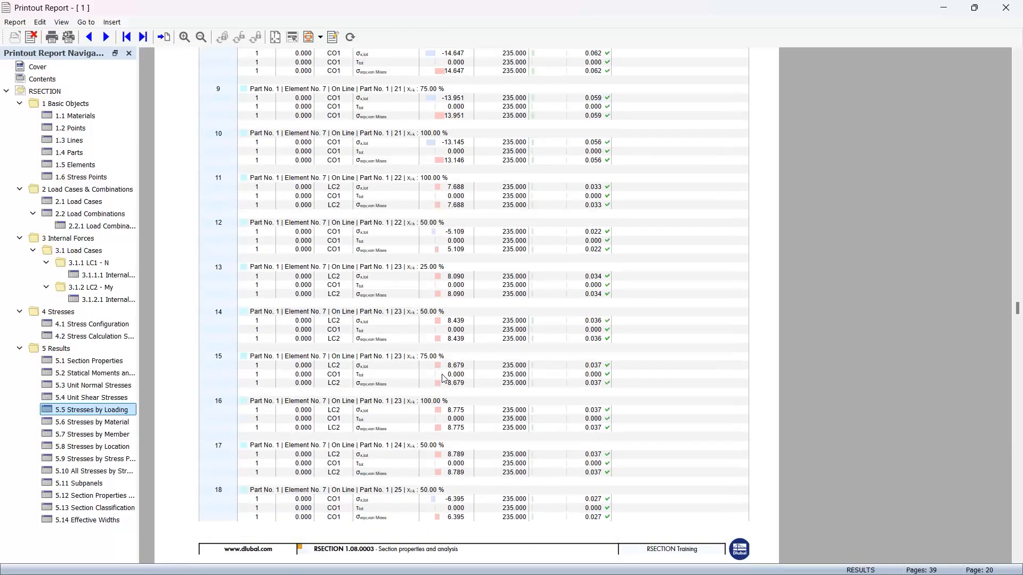
pyautogui.scroll(-10, 442, 378)
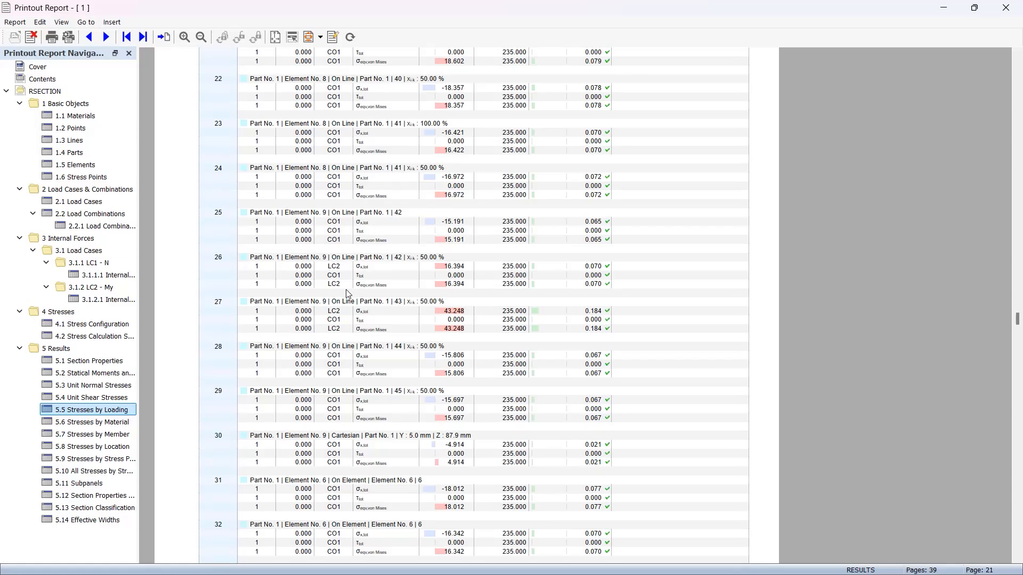
pyautogui.click(943, 8)
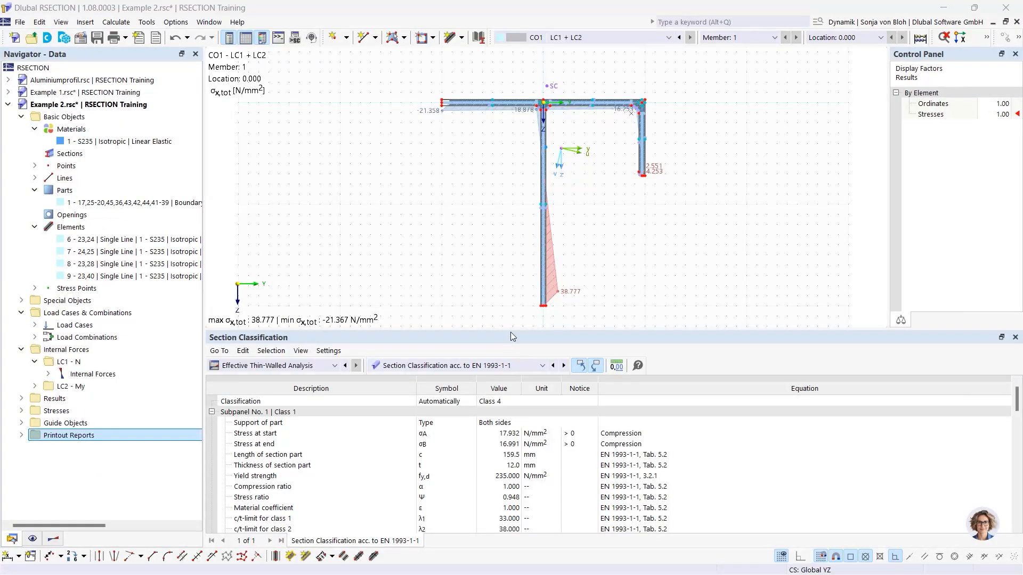
# Step: Send the CO1 stress diagram graphic to the printout report as a window-filling picture, then save and show it
pyautogui.moveTo(510, 333); pyautogui.dragTo(510, 441)
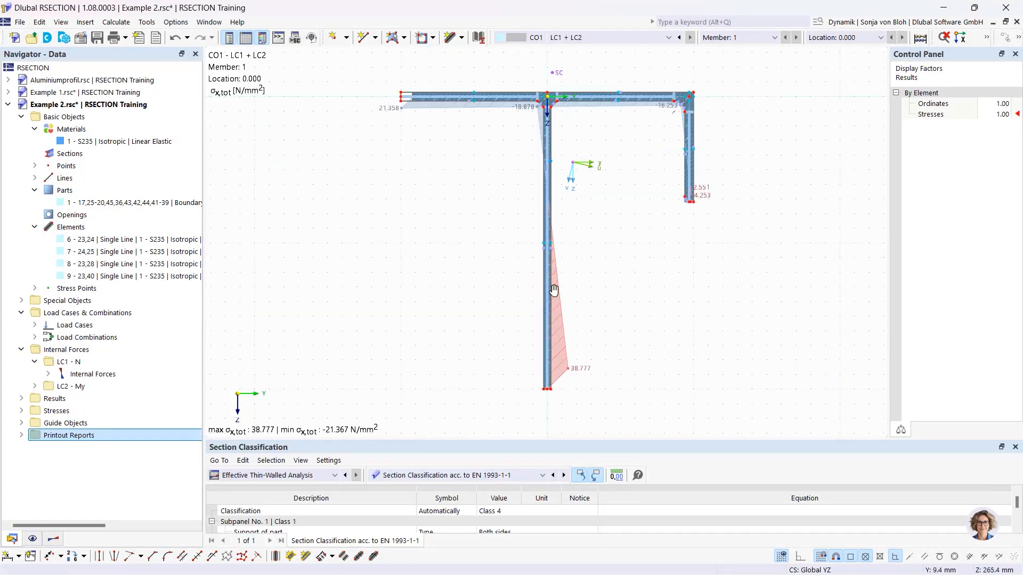
pyautogui.moveTo(554, 289); pyautogui.dragTo(506, 295, button='middle')
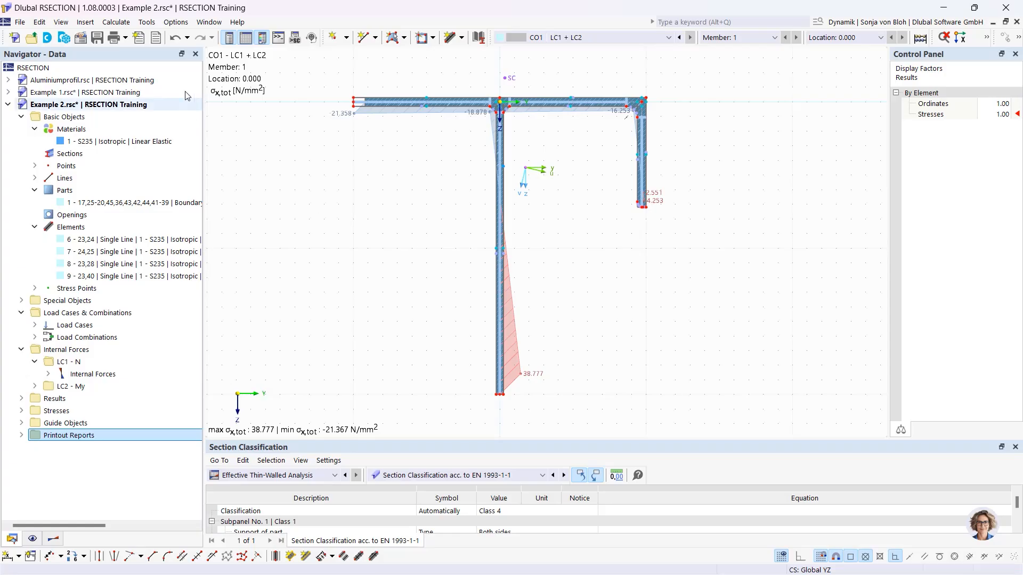
pyautogui.click(125, 39)
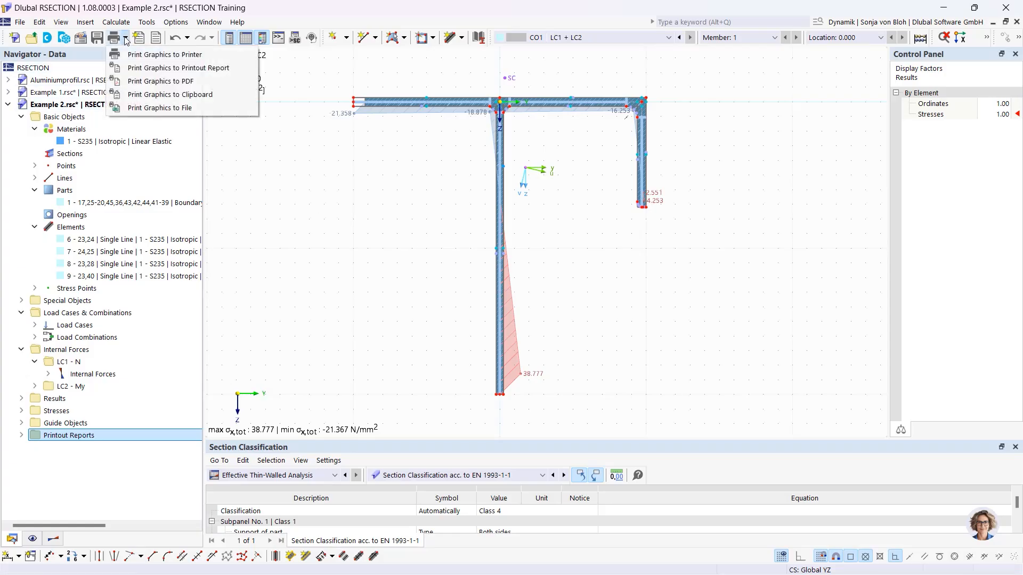
pyautogui.click(158, 68)
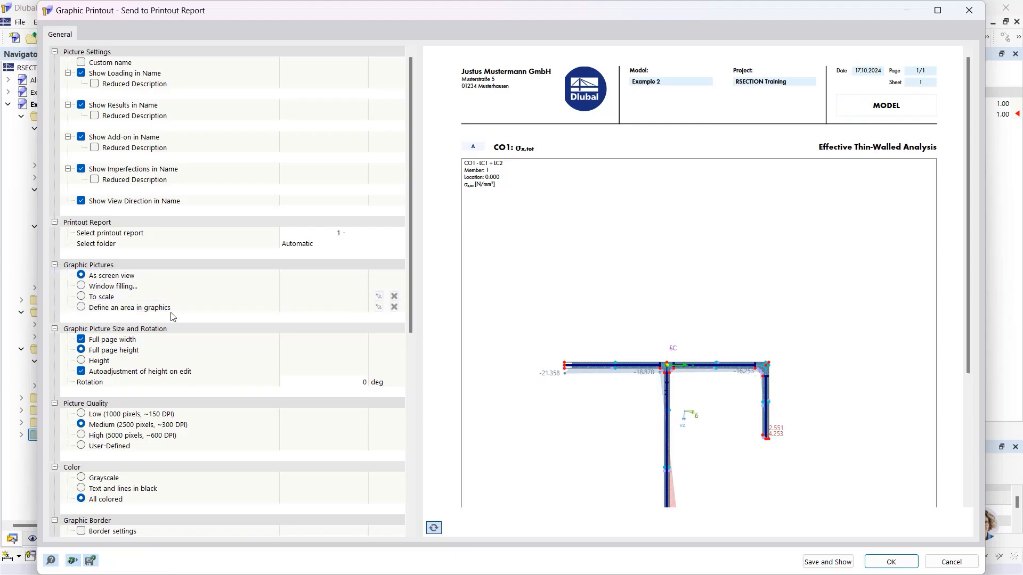
pyautogui.click(82, 288)
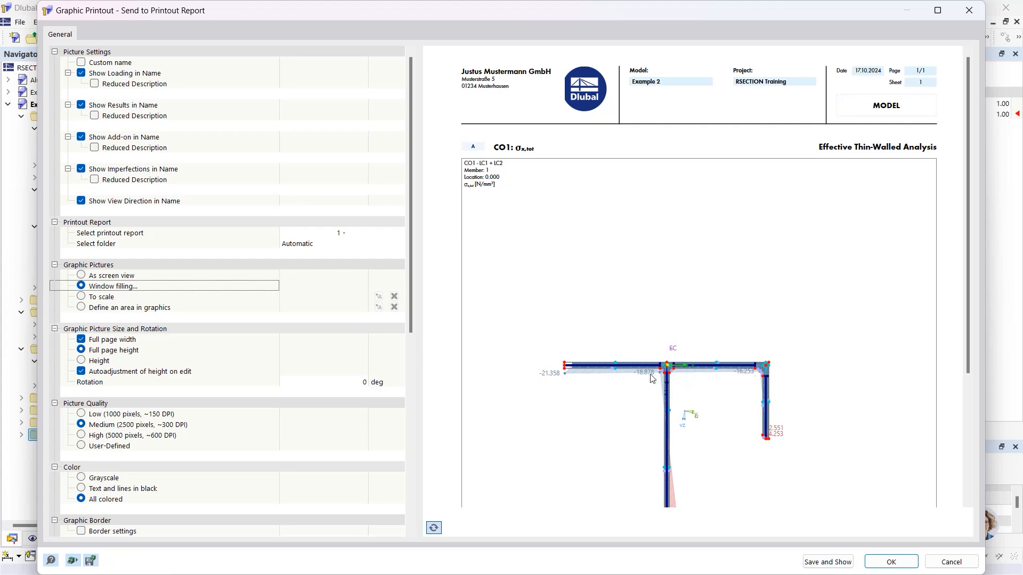
pyautogui.scroll(-1, 676, 339)
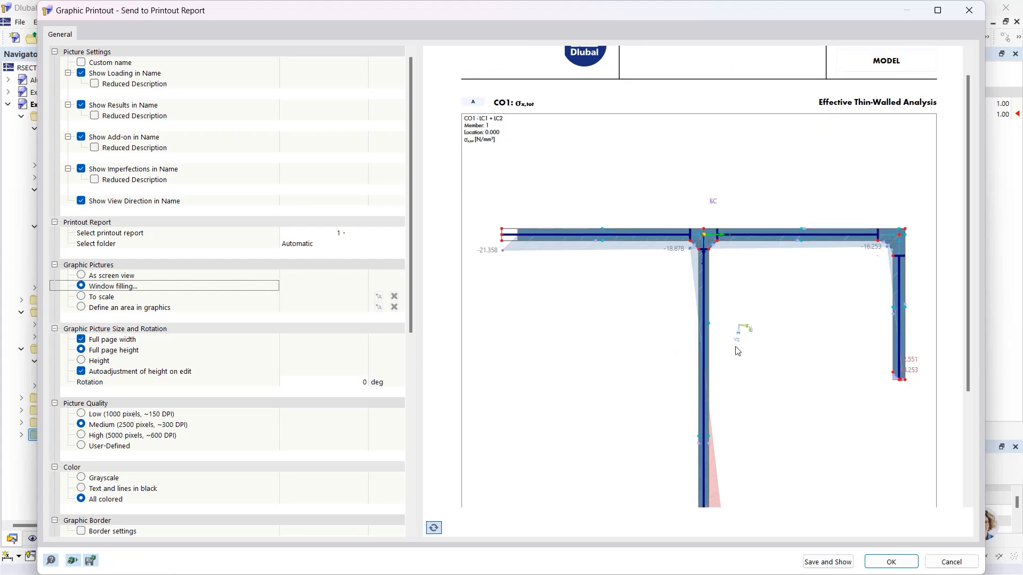
pyautogui.scroll(-2, 753, 330)
pyautogui.scroll(1, 753, 330)
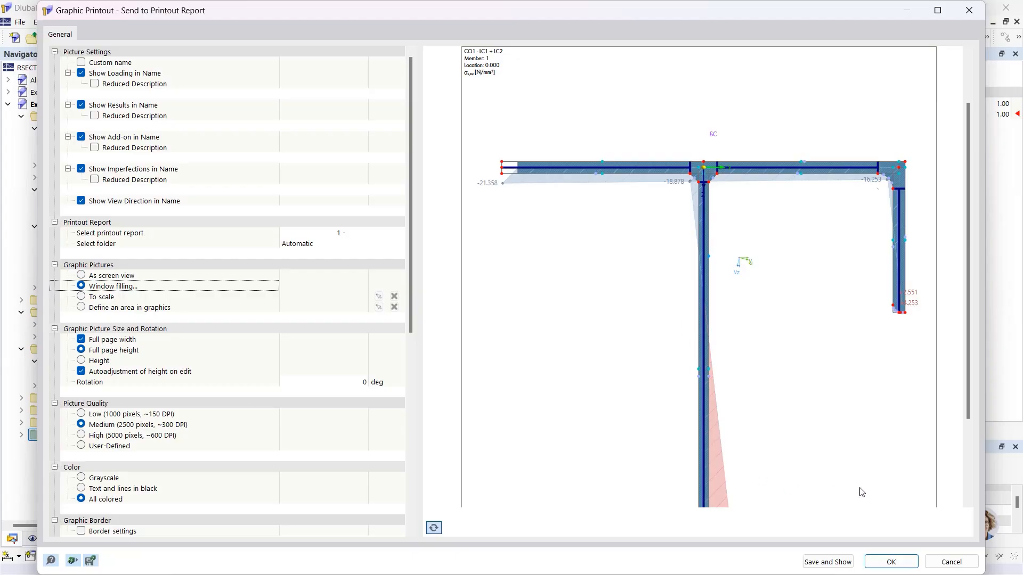
pyautogui.click(826, 563)
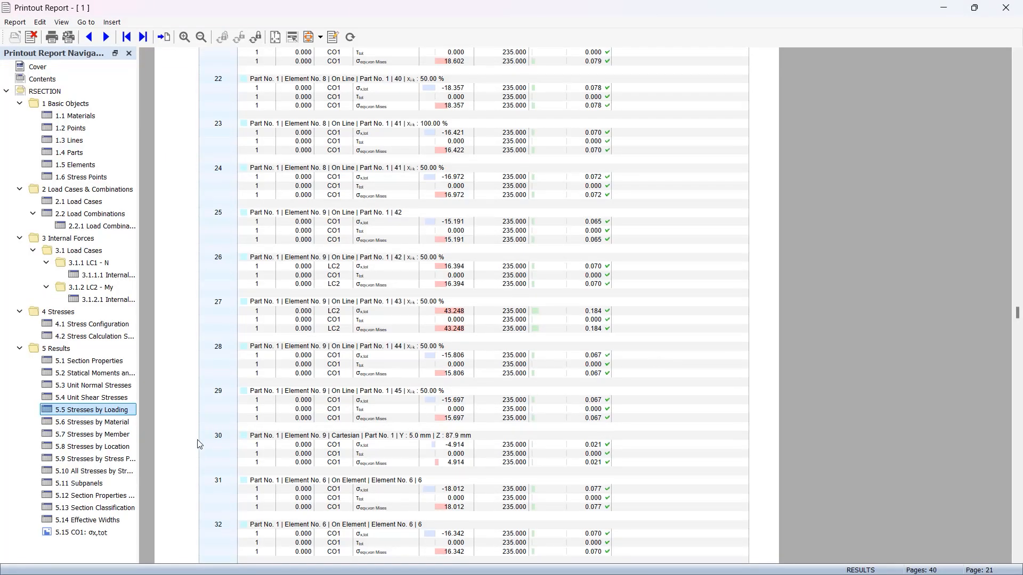
# Step: Review the CO1 stress graphic in chapter 5.15 of the printout report, then return to the model
pyautogui.click(88, 534)
pyautogui.scroll(-4, 465, 335)
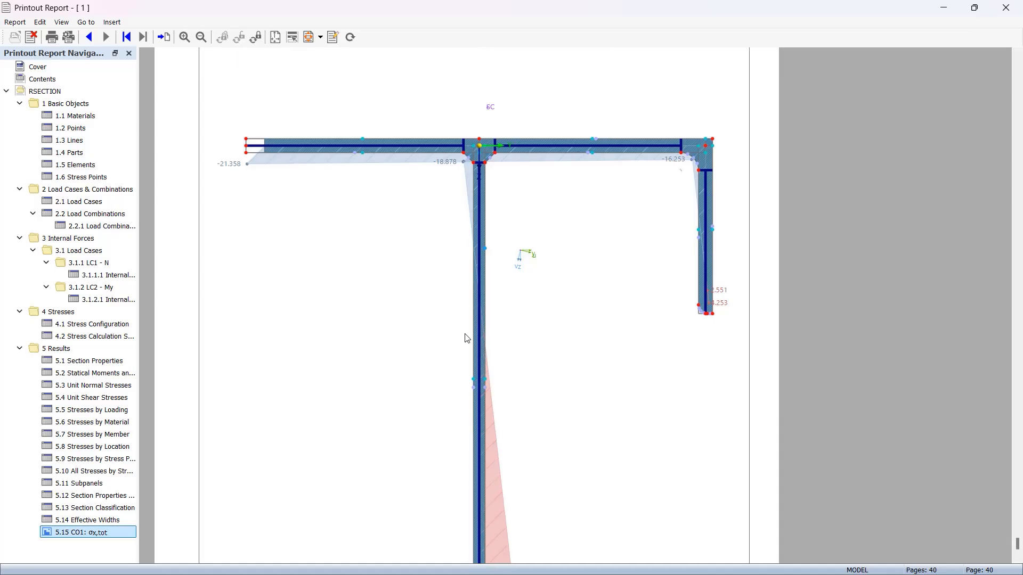
pyautogui.scroll(-2, 466, 337)
pyautogui.scroll(7, 465, 338)
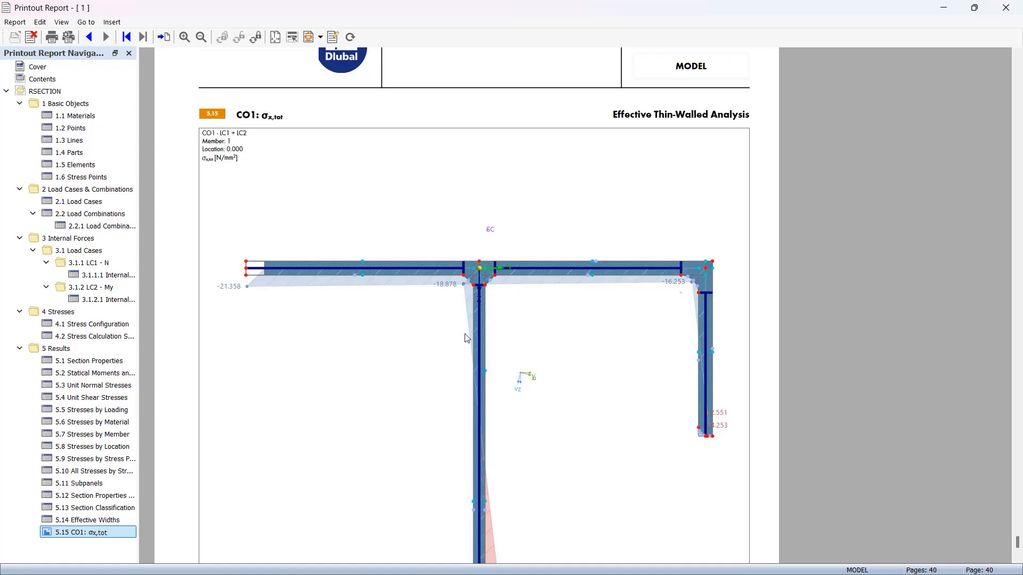
pyautogui.scroll(-1, 465, 338)
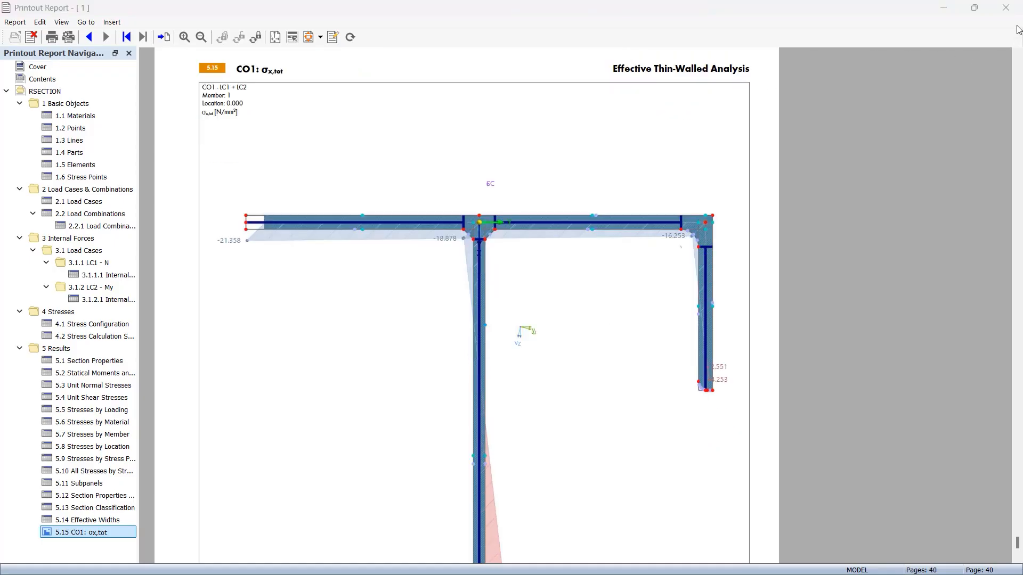
pyautogui.click(1009, 8)
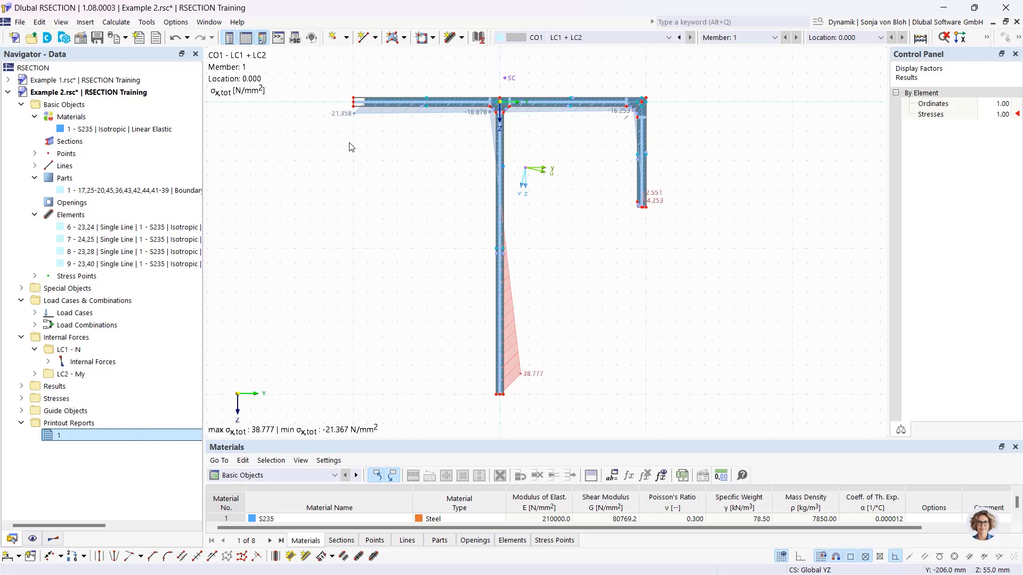
# Step: Import the DXF file Aluprofil.dxf as a new model instead of into the active one
pyautogui.click(20, 23)
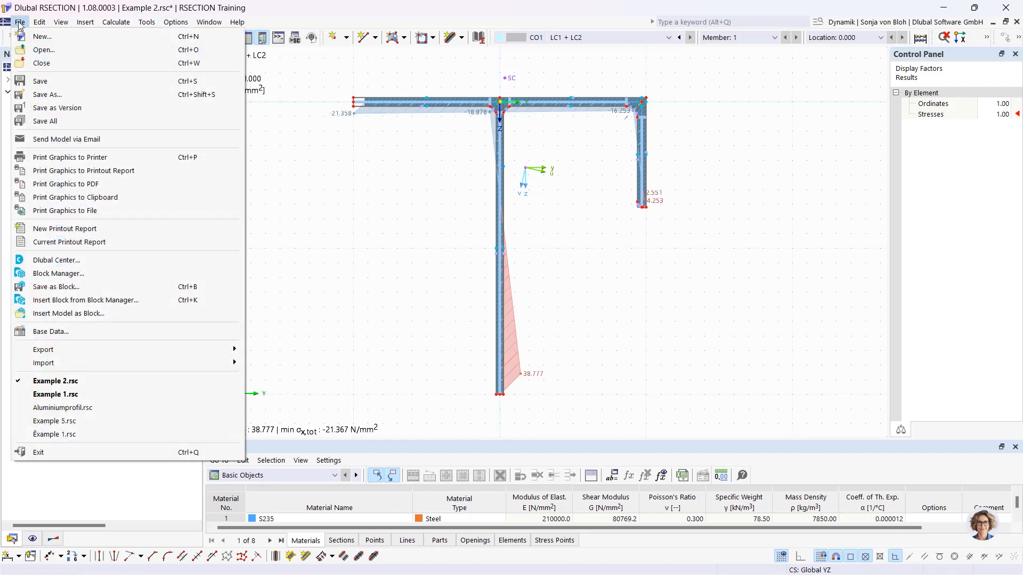
pyautogui.moveTo(96, 366)
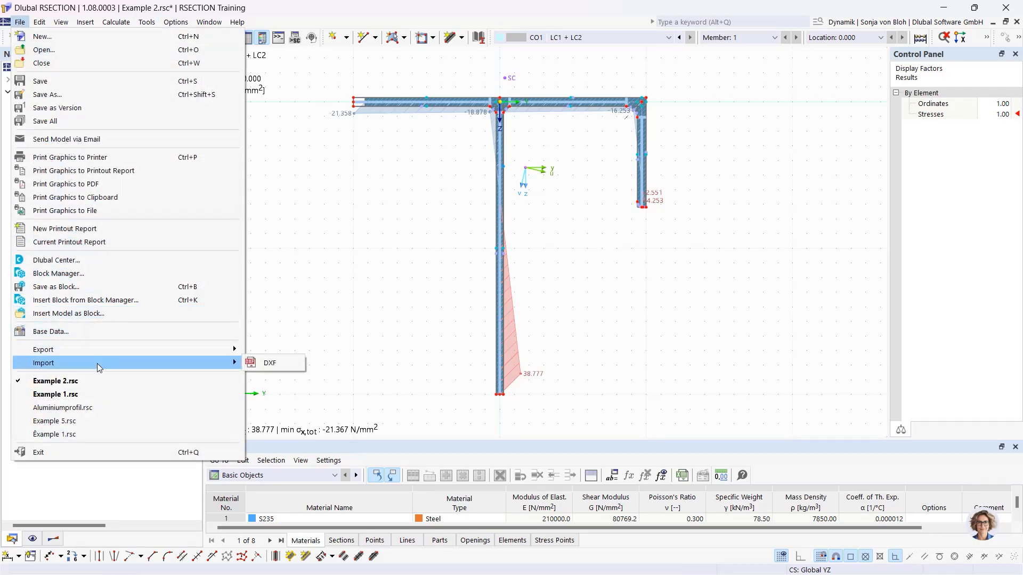
pyautogui.click(269, 363)
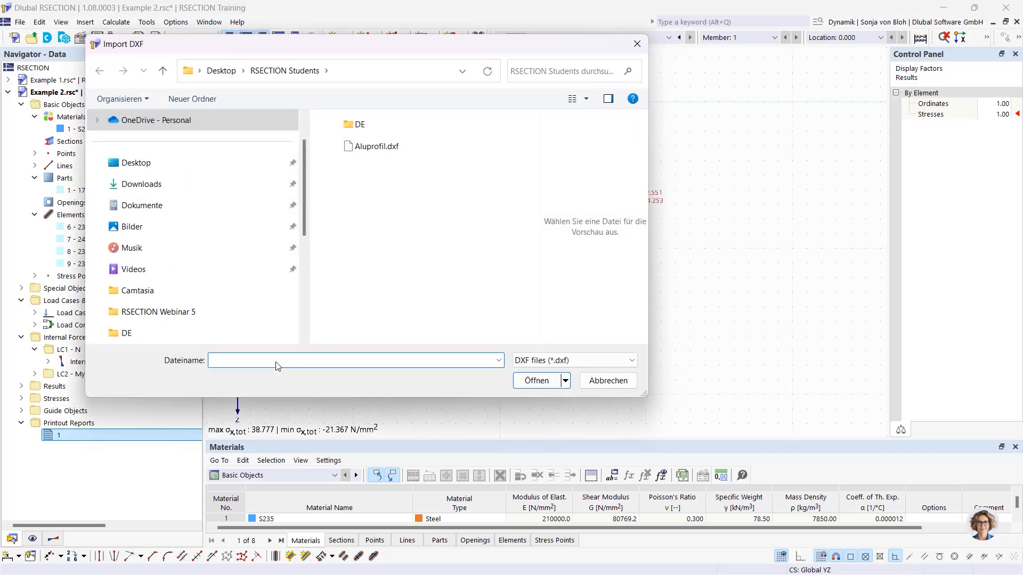
pyautogui.click(390, 149)
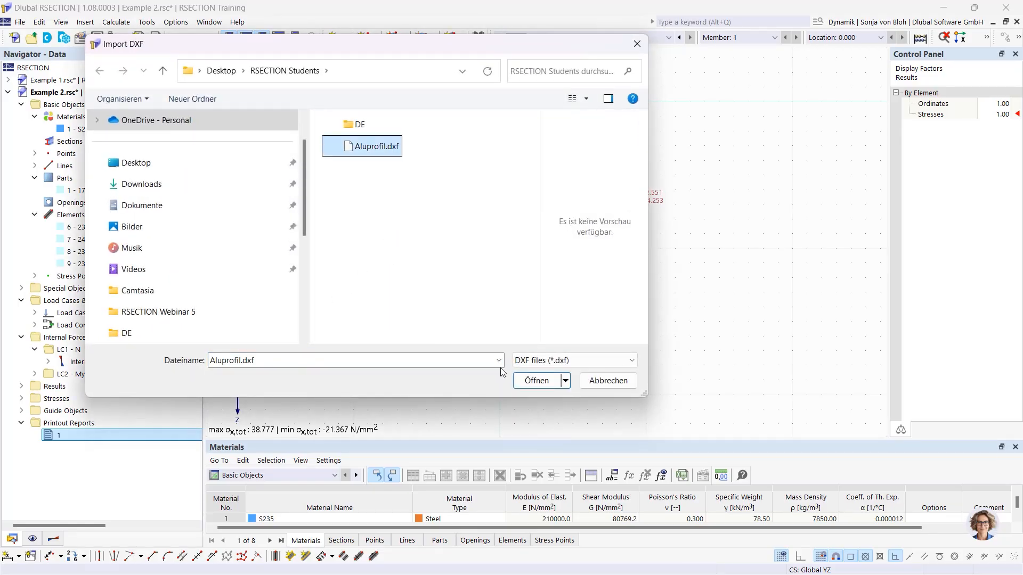
pyautogui.click(533, 382)
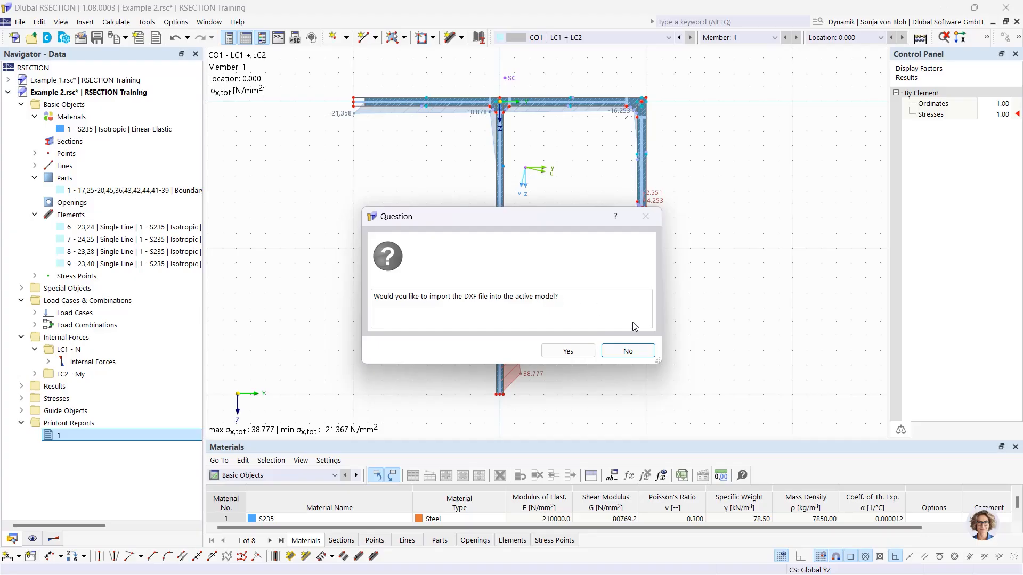
pyautogui.click(640, 355)
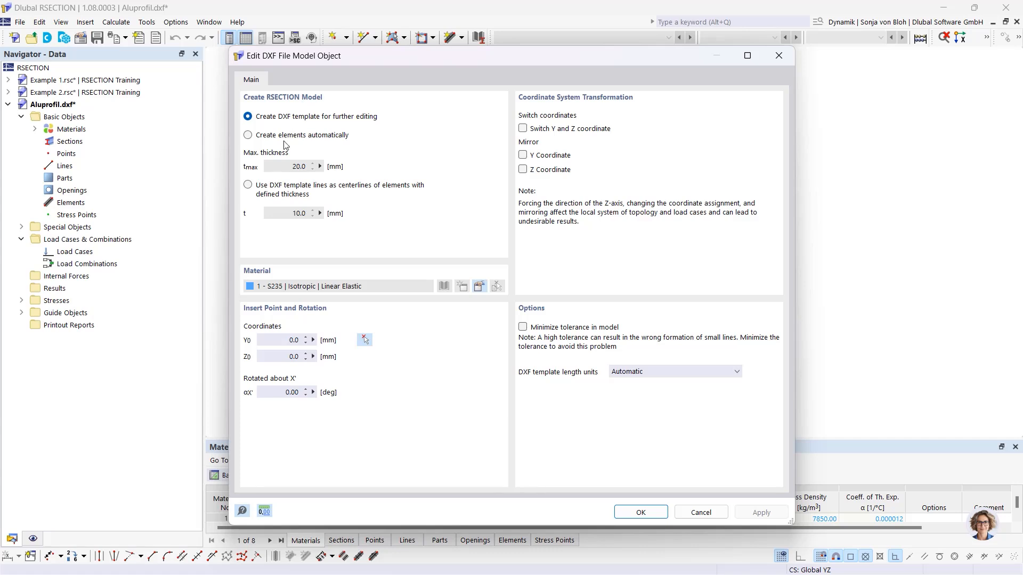
pyautogui.click(248, 135)
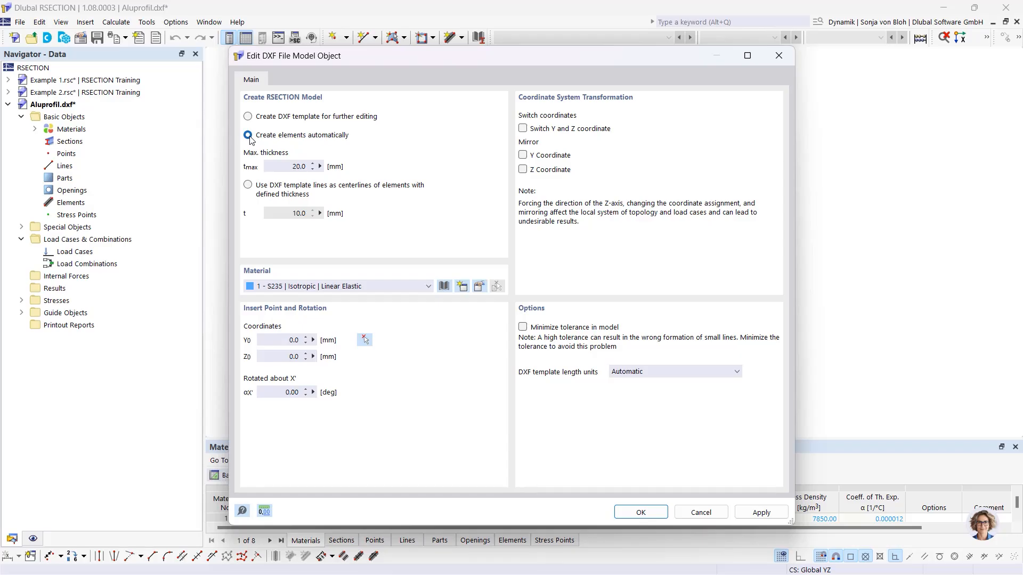
pyautogui.click(248, 135)
pyautogui.click(249, 186)
pyautogui.doubleClick(306, 213)
# Step: Create the DXF as a template for further editing and close the import log
pyautogui.click(248, 116)
pyautogui.click(640, 511)
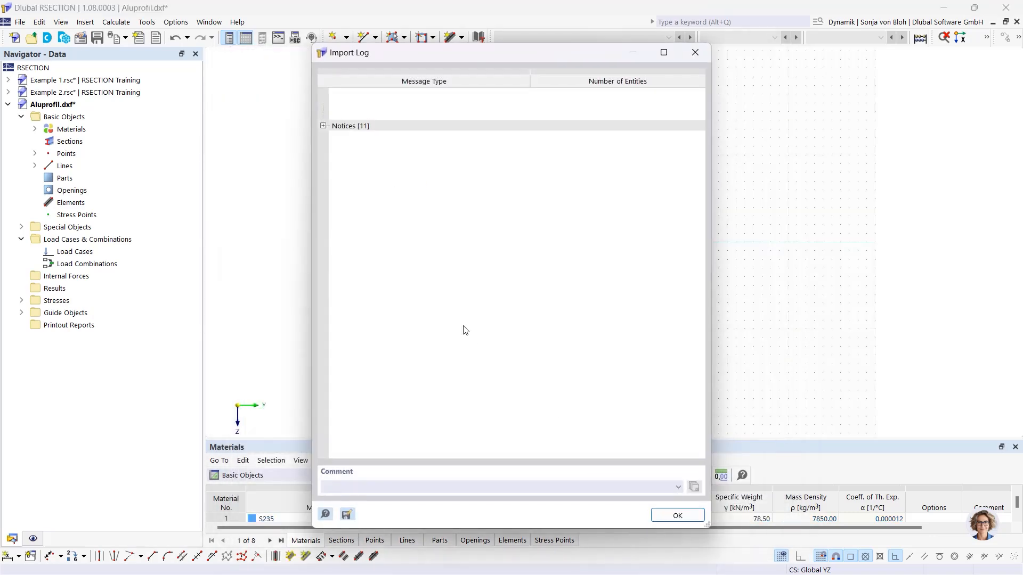
pyautogui.click(678, 516)
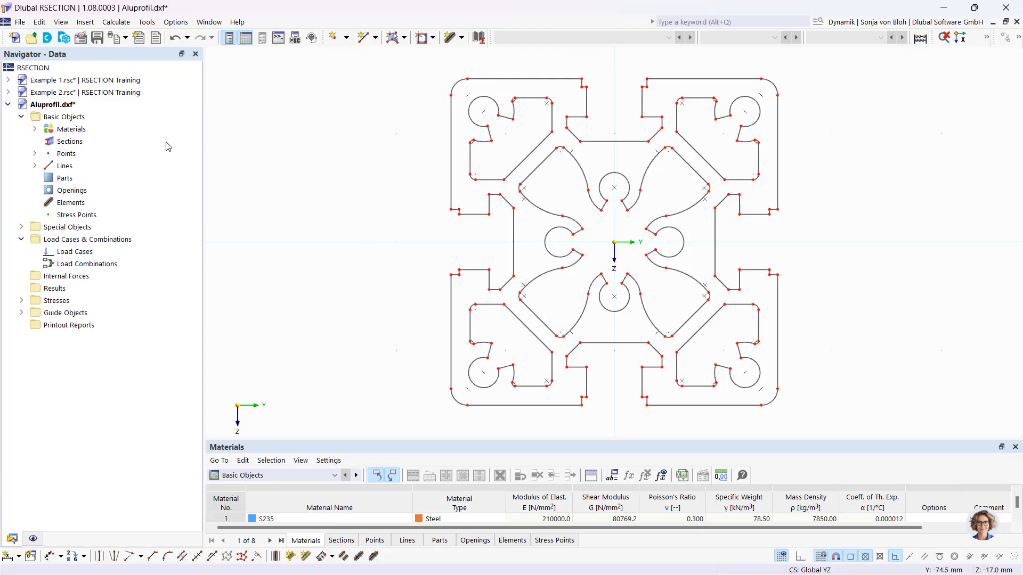
# Step: Check the analysis method, options and add-ons in the Aluprofil model's base data
pyautogui.rightClick(92, 118)
pyautogui.click(125, 125)
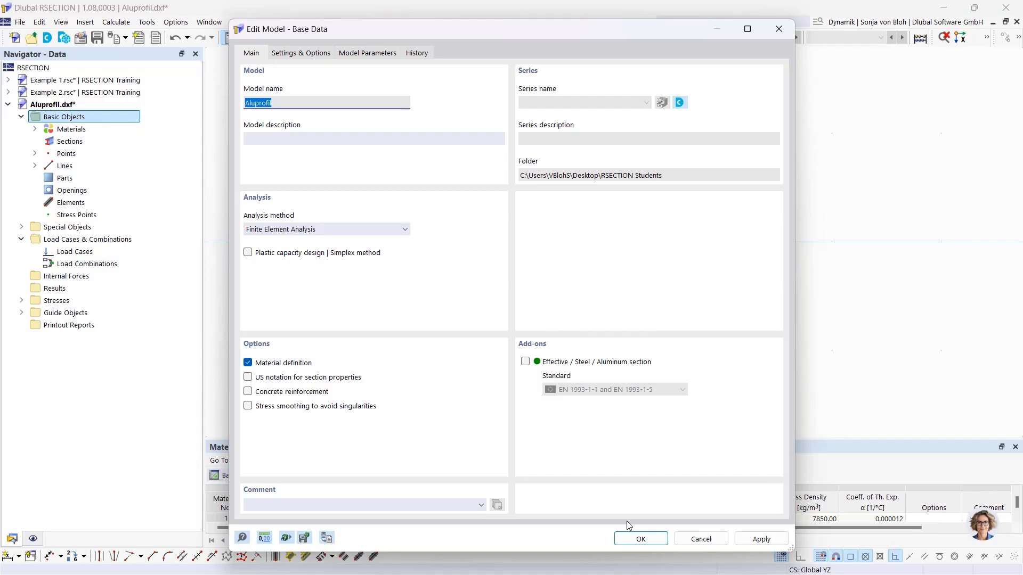
pyautogui.click(640, 539)
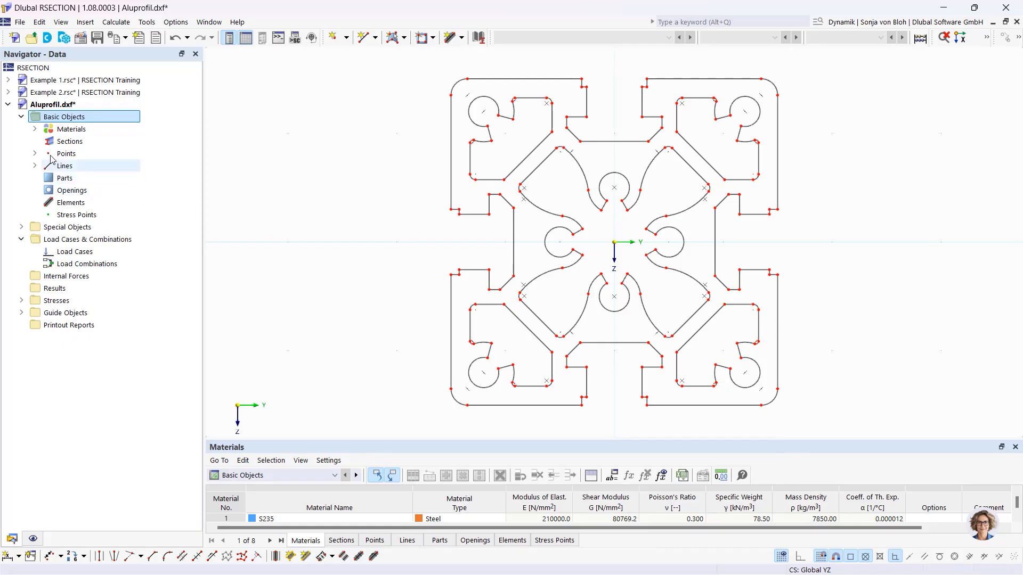
# Step: Change material 1 from the library to the aluminum EN AW-6060 (EP) T66, filtering by material type Aluminum and searching for 6060
pyautogui.click(35, 130)
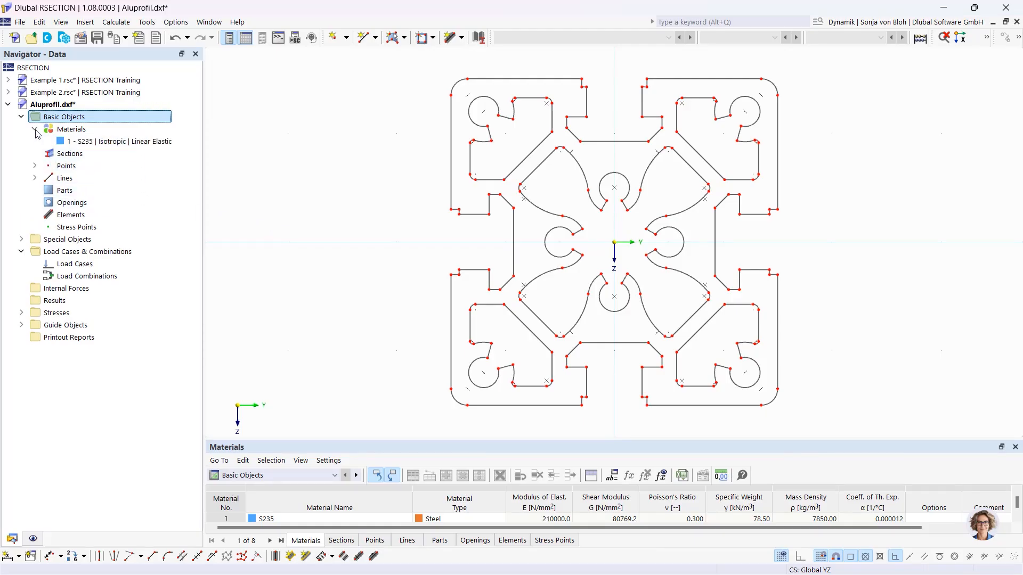
pyautogui.doubleClick(118, 141)
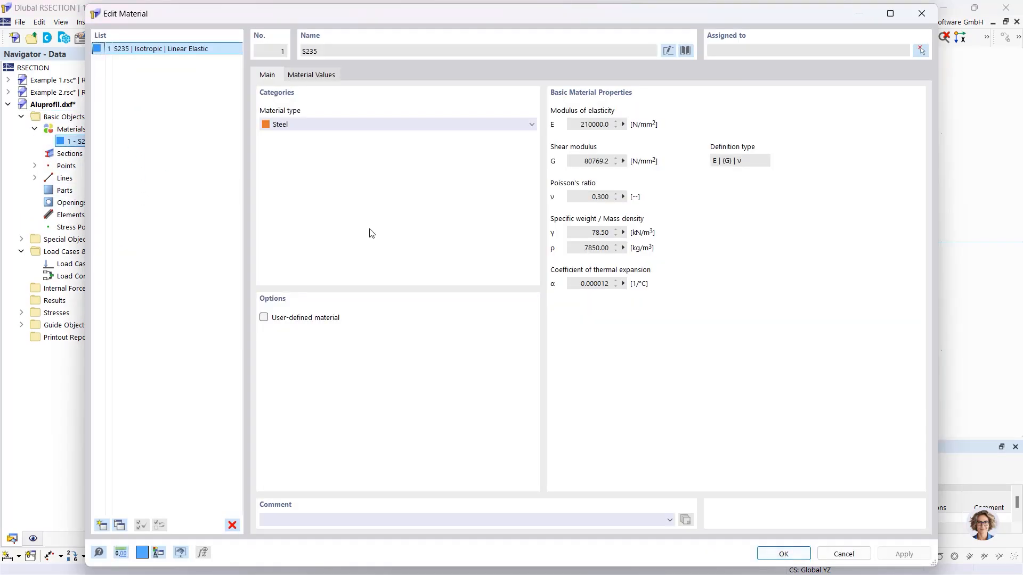
pyautogui.click(685, 50)
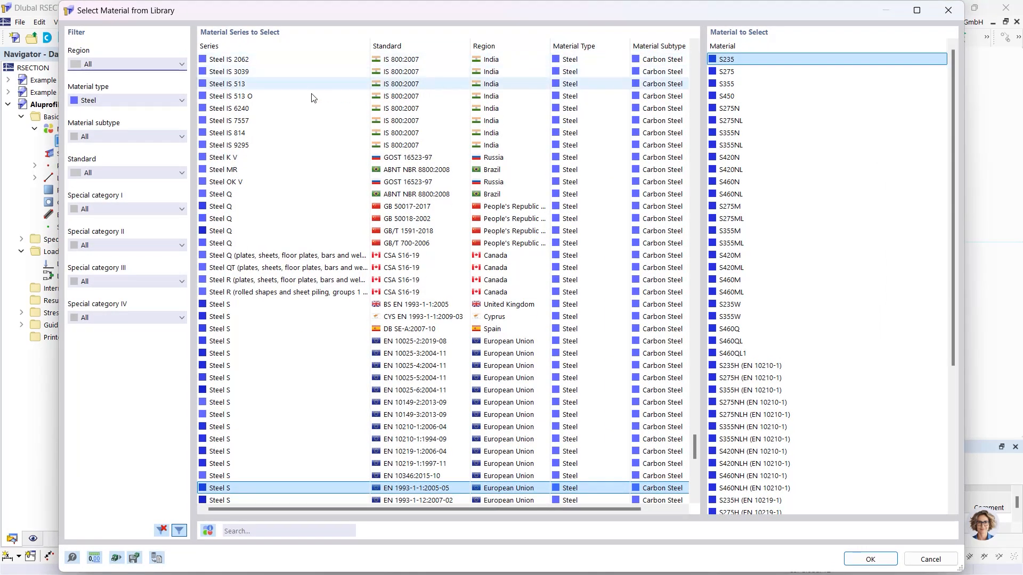
pyautogui.click(114, 100)
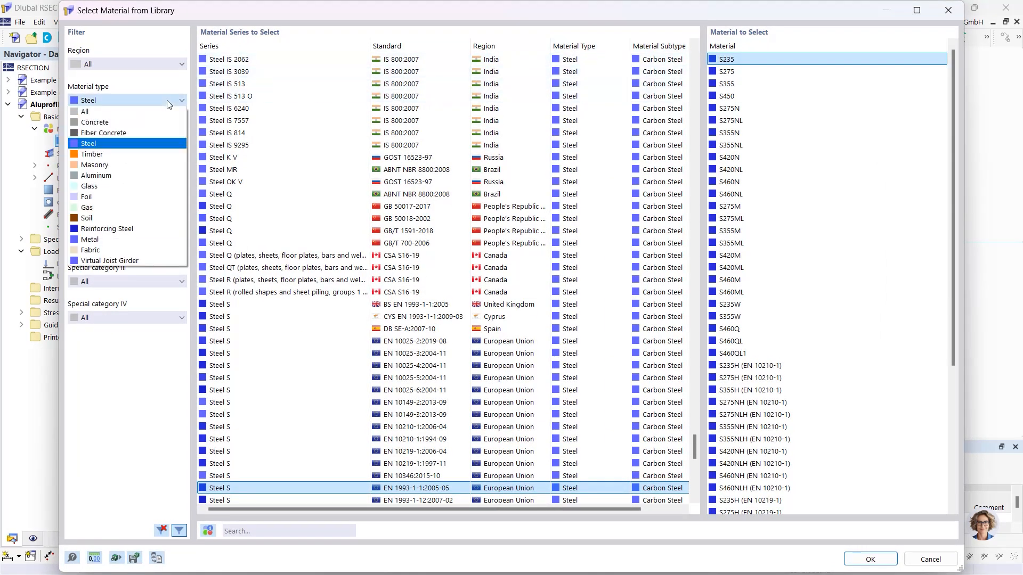
pyautogui.click(117, 175)
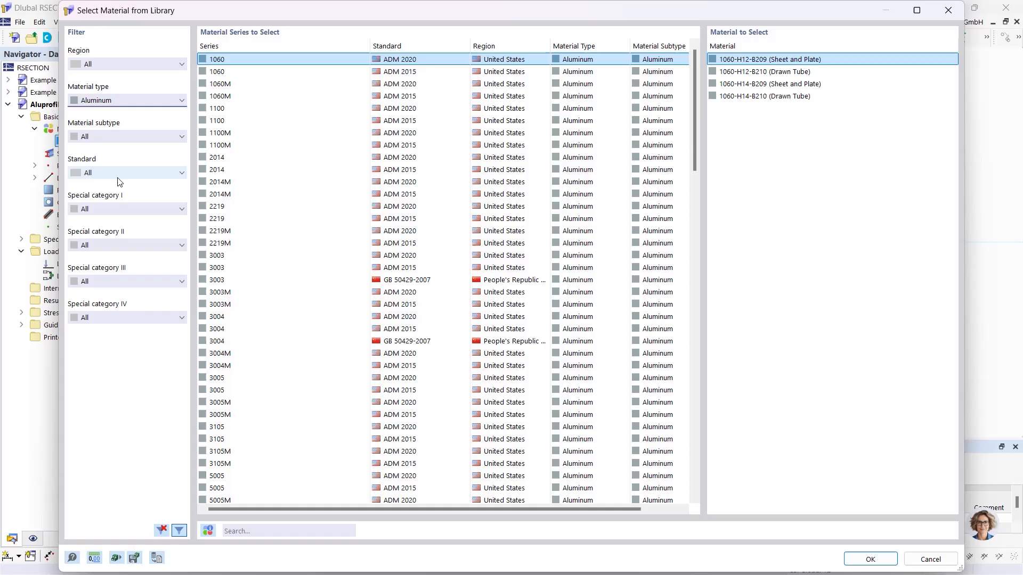
pyautogui.click(249, 531)
pyautogui.write('6')
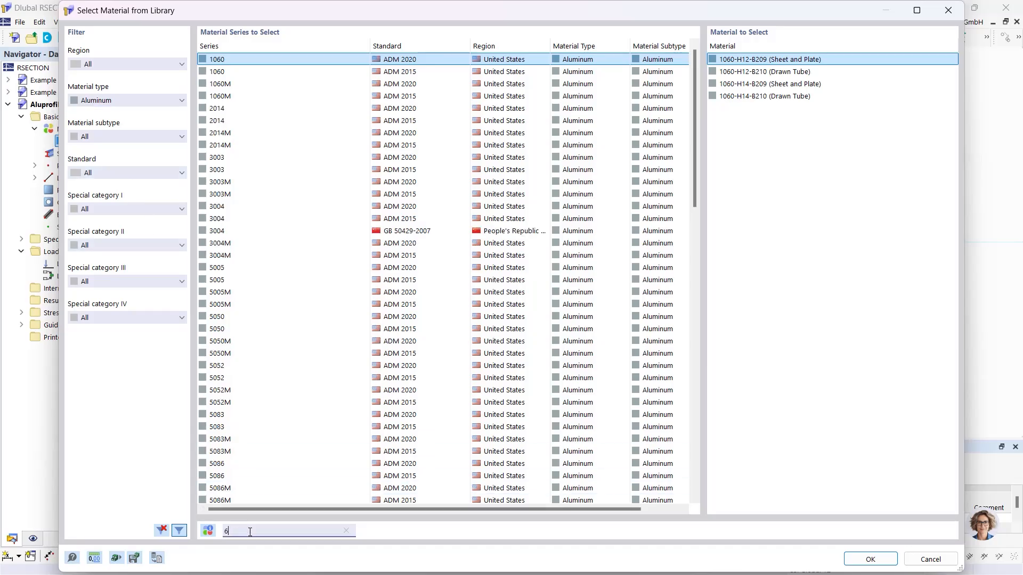
pyautogui.write('060')
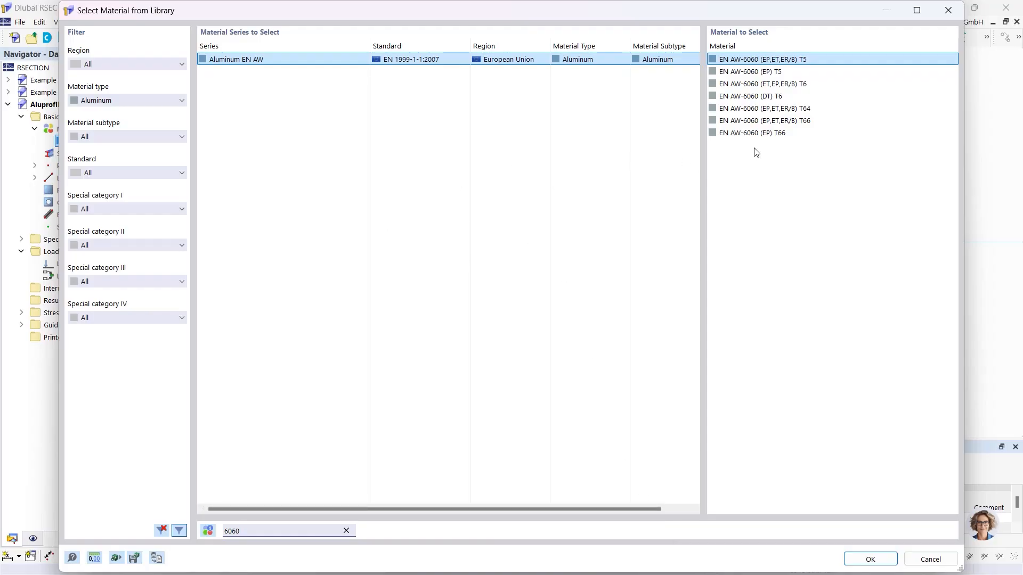
pyautogui.click(757, 133)
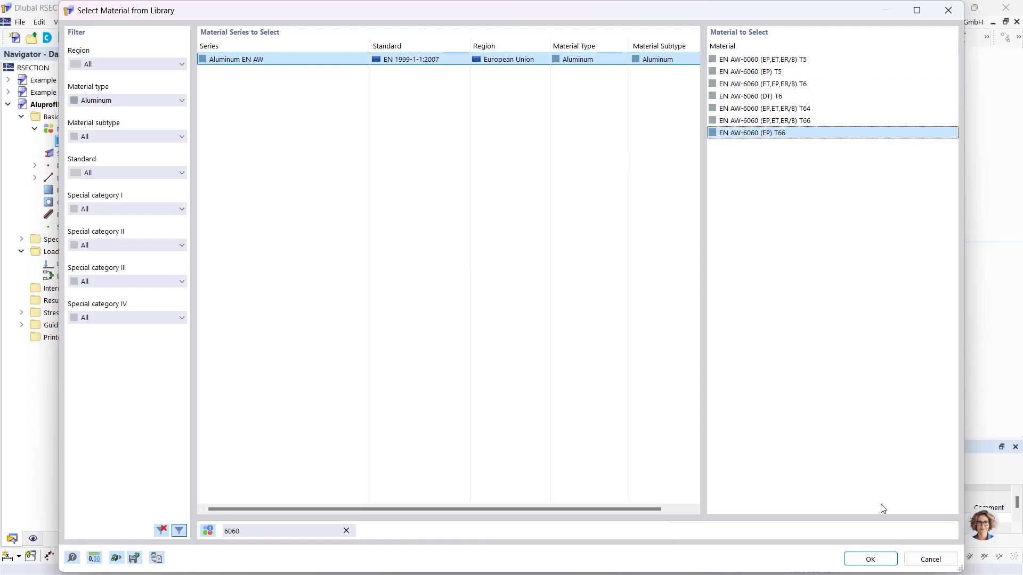
pyautogui.click(869, 560)
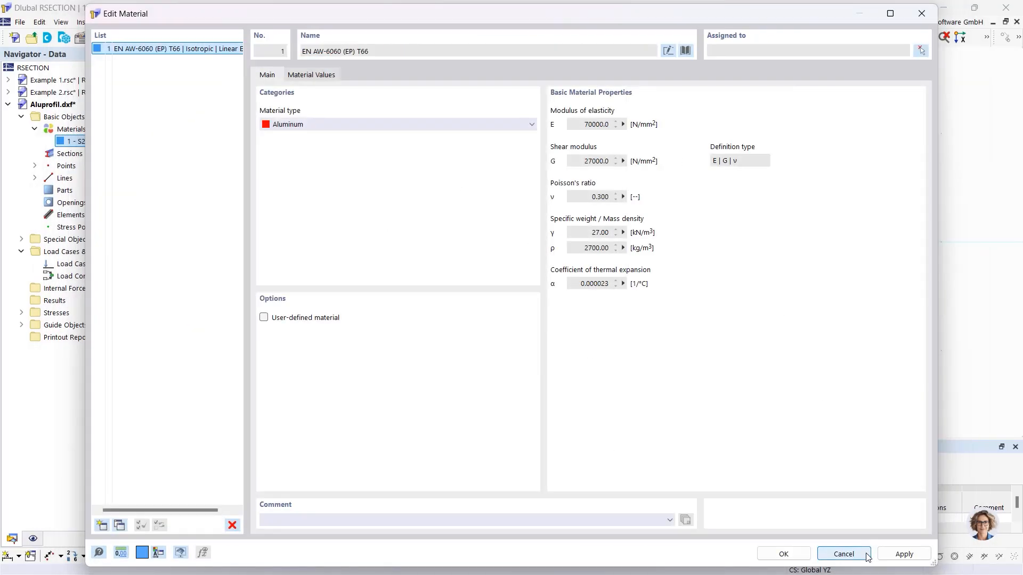
pyautogui.click(789, 552)
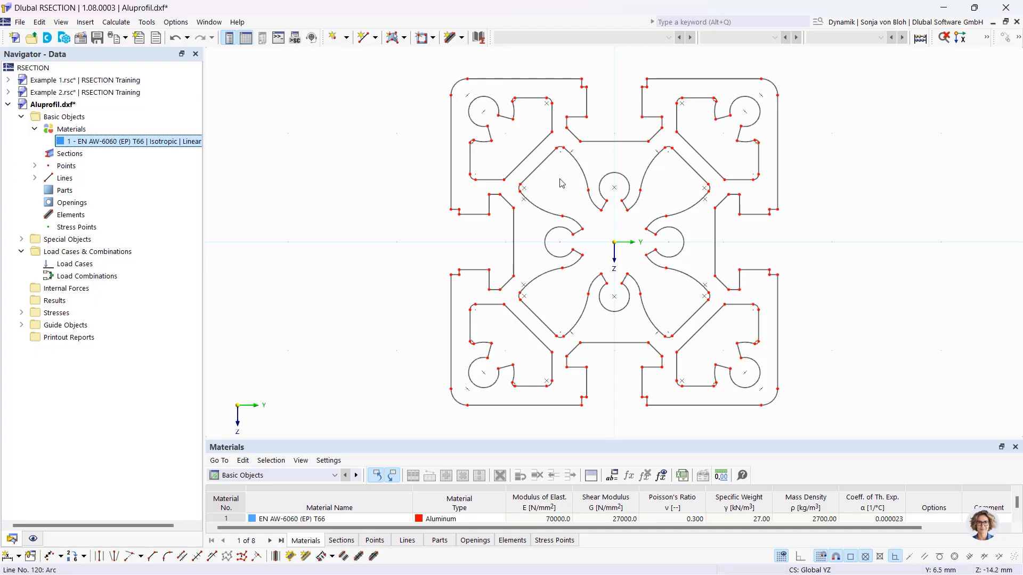
# Step: Create a part from the profile's outer boundary lines with material EN AW-6060 (EP) T66
pyautogui.click(403, 37)
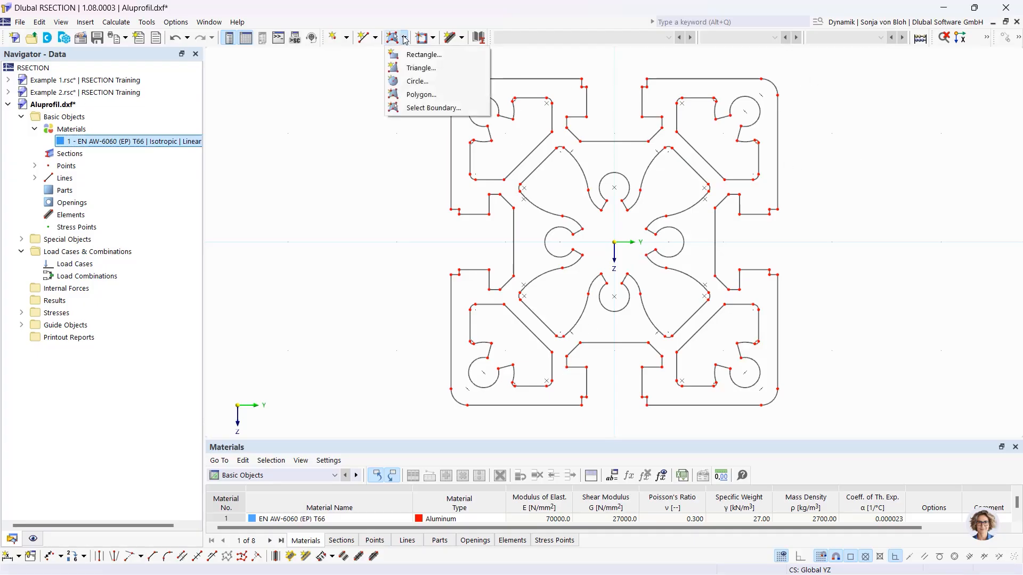
pyautogui.click(420, 109)
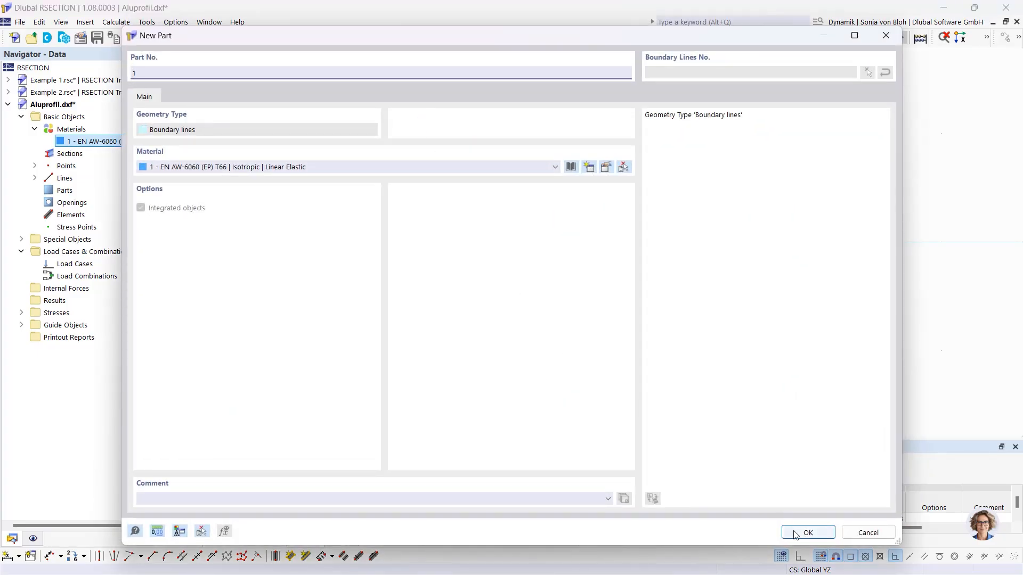
pyautogui.click(808, 532)
pyautogui.click(450, 164)
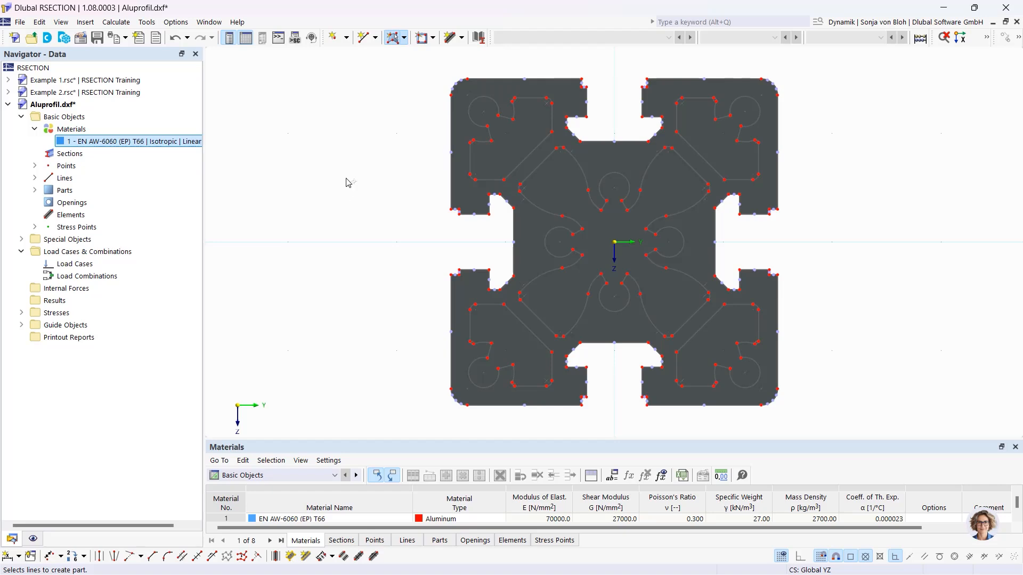
# Step: Cut an opening in the part by selecting the boundary of the upper-left corner cavity
pyautogui.click(436, 40)
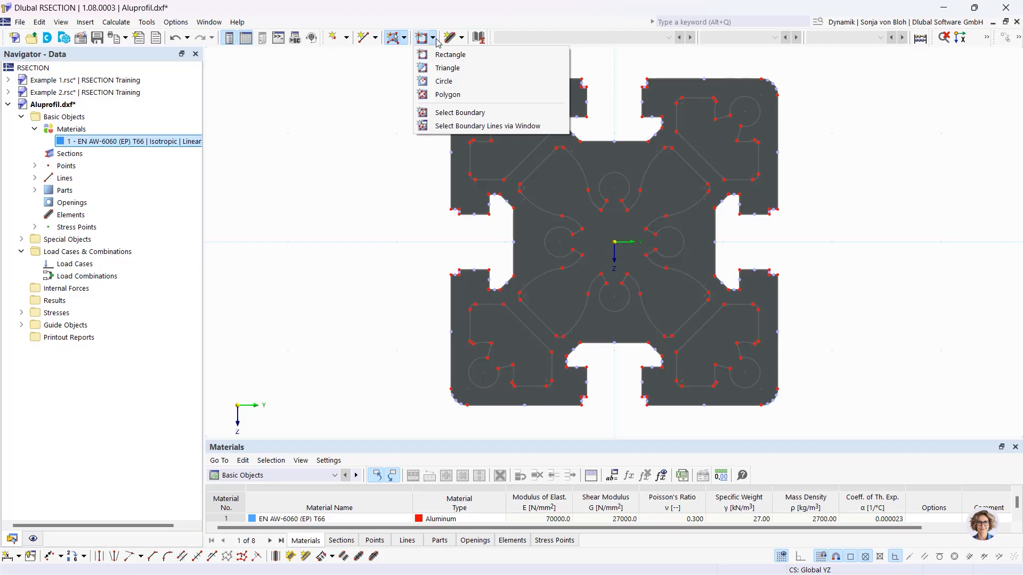
pyautogui.click(460, 113)
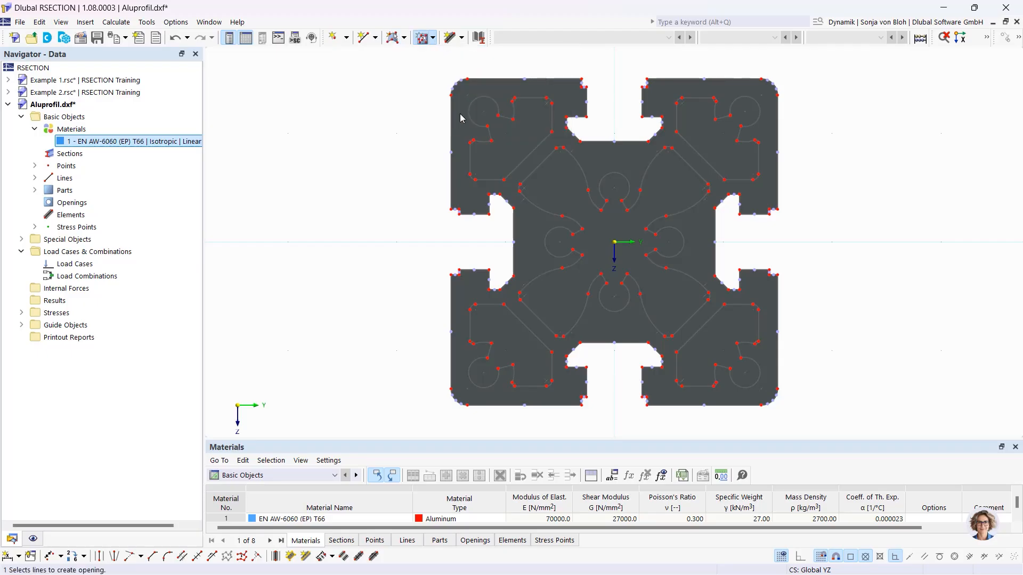
pyautogui.click(470, 156)
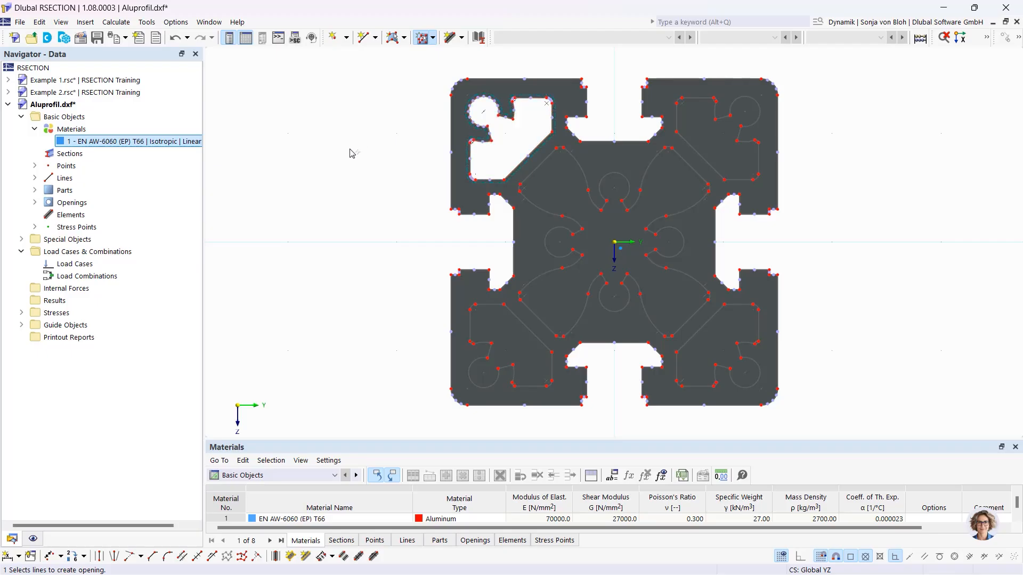
pyautogui.press('Escape')
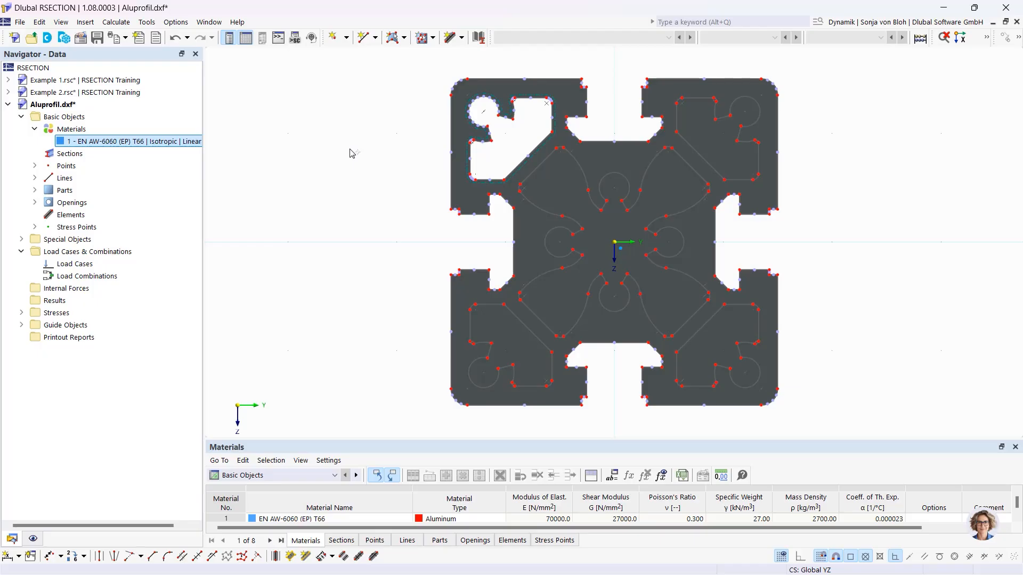
# Step: Rotate-copy the corner opening in 3 steps of 90° about the section's center point at Y 0, Z 0
pyautogui.click(36, 203)
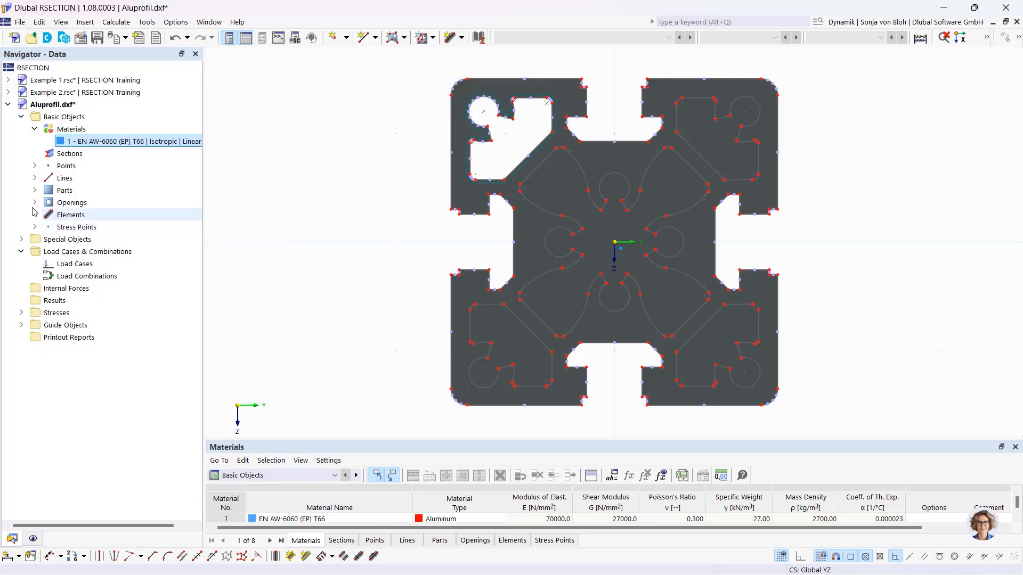
pyautogui.click(87, 215)
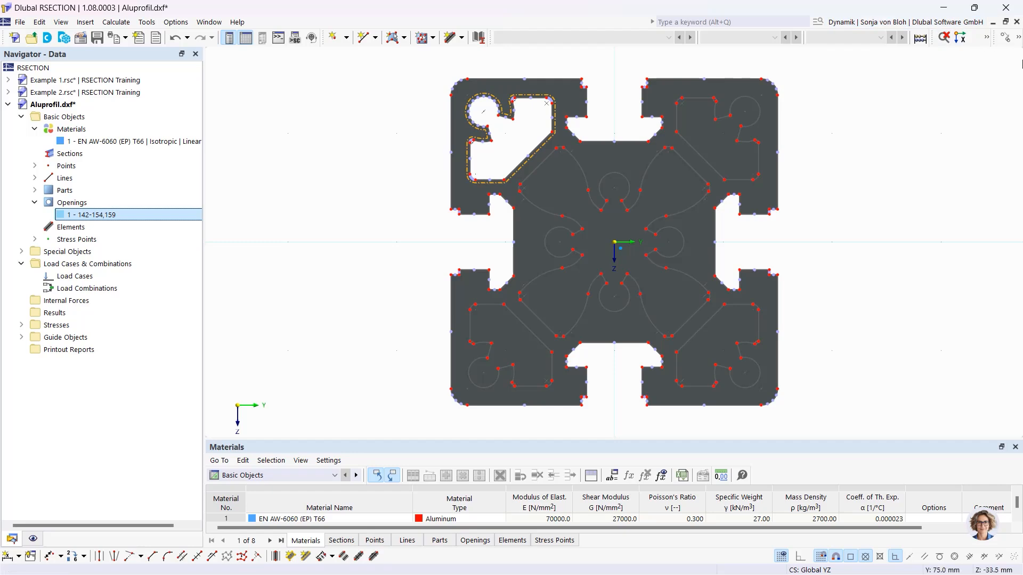
pyautogui.click(1018, 38)
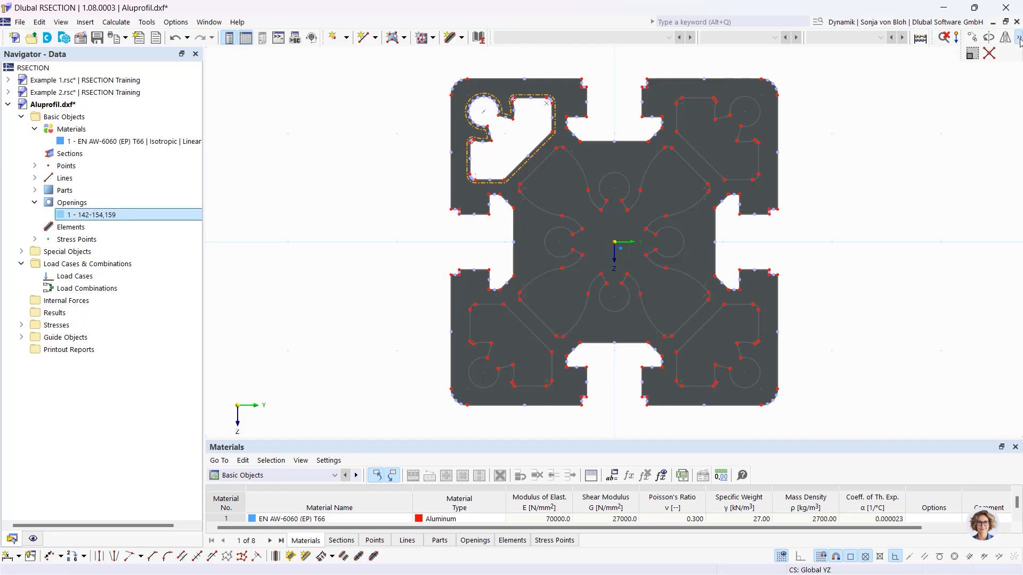
pyautogui.click(989, 38)
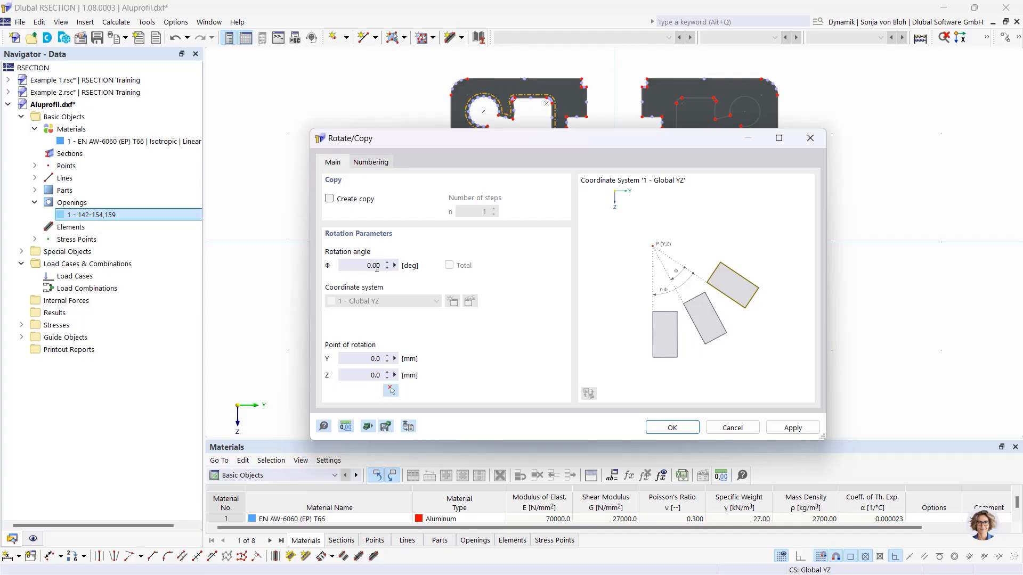
pyautogui.click(329, 199)
pyautogui.moveTo(468, 212); pyautogui.dragTo(538, 212)
pyautogui.write('3')
pyautogui.moveTo(370, 265); pyautogui.dragTo(419, 268)
pyautogui.write('90')
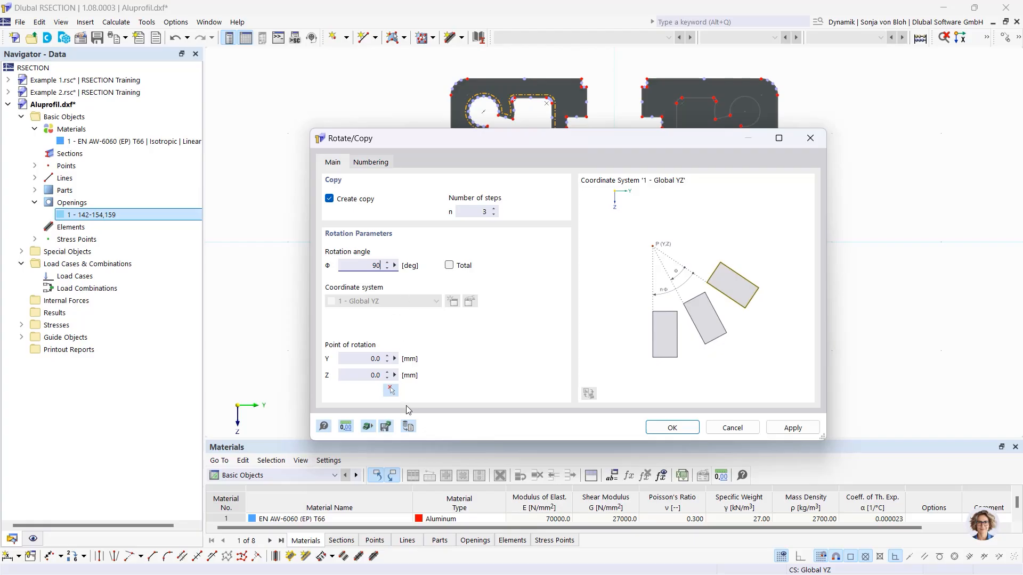
pyautogui.click(391, 391)
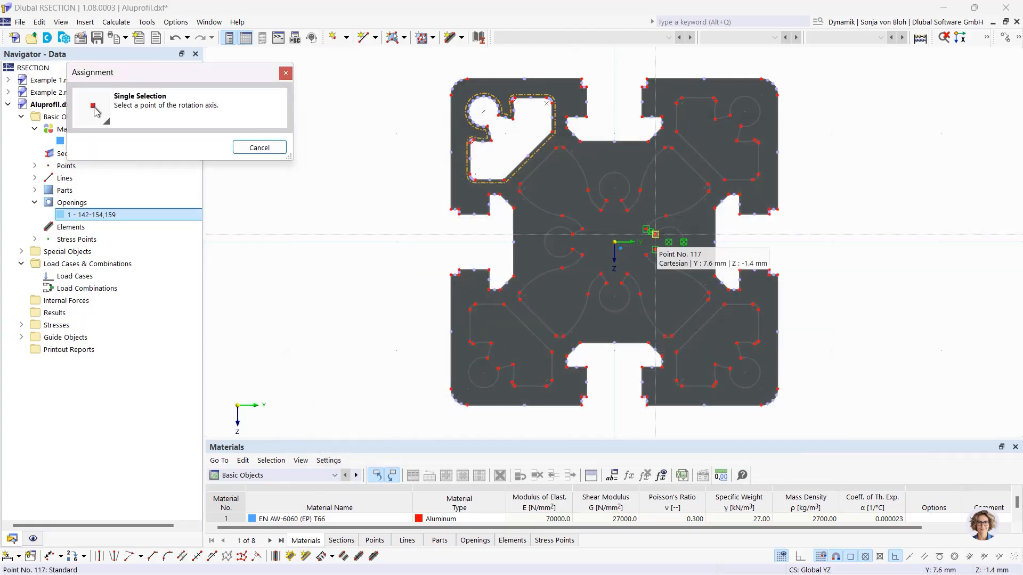
pyautogui.click(614, 242)
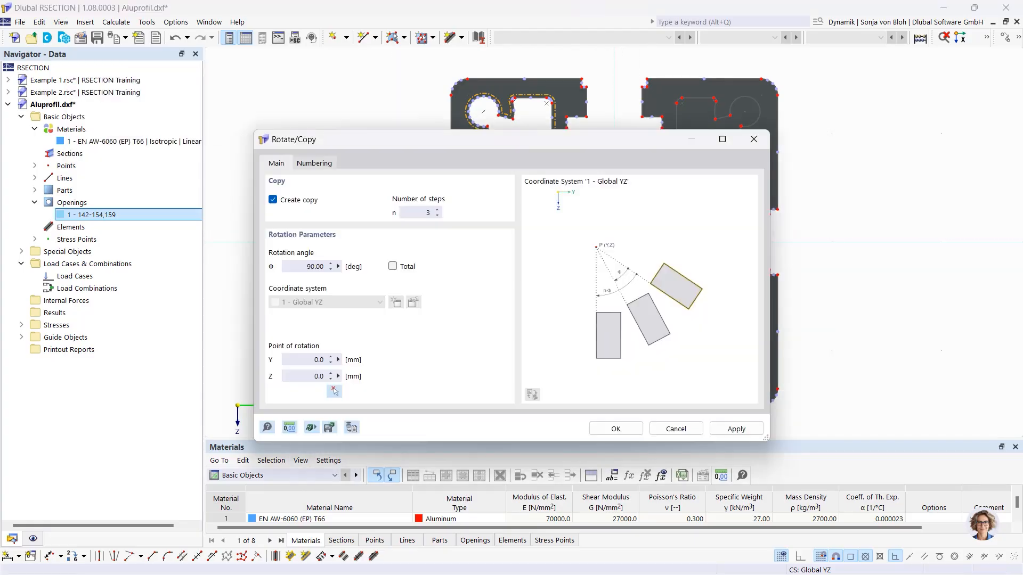
pyautogui.click(618, 428)
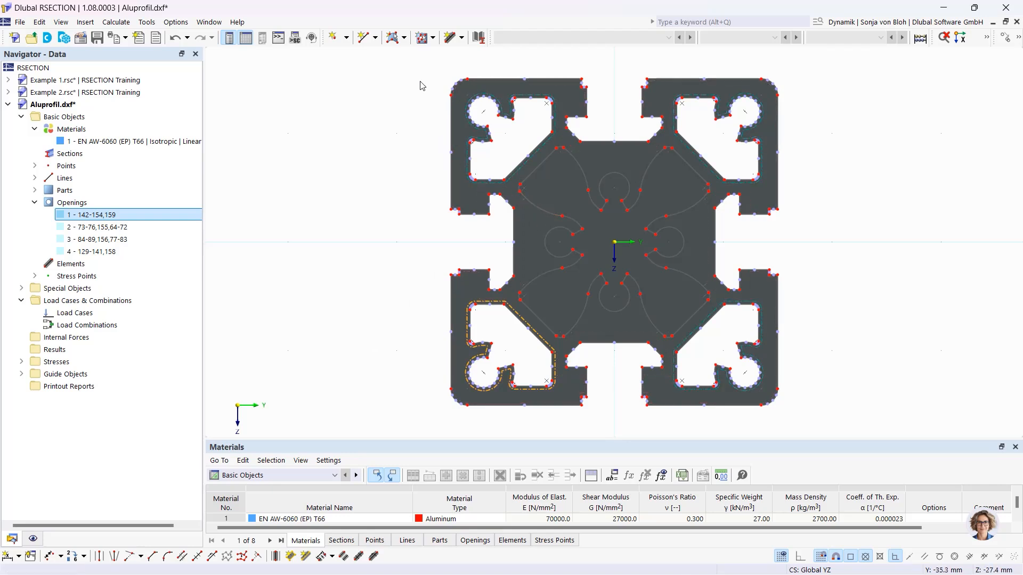
# Step: Cut the large central opening by selecting its inner boundary lines
pyautogui.click(423, 39)
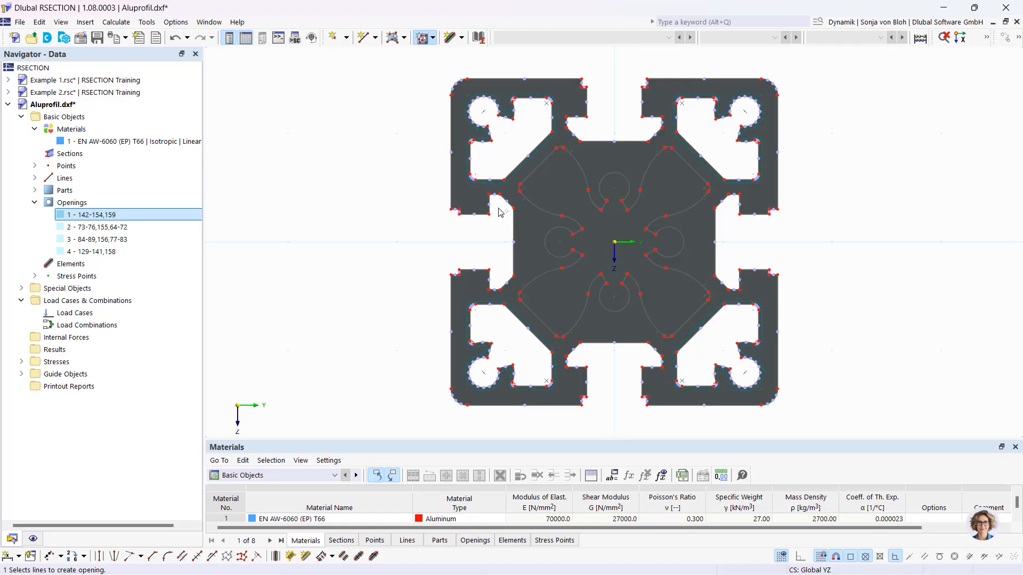
pyautogui.click(534, 206)
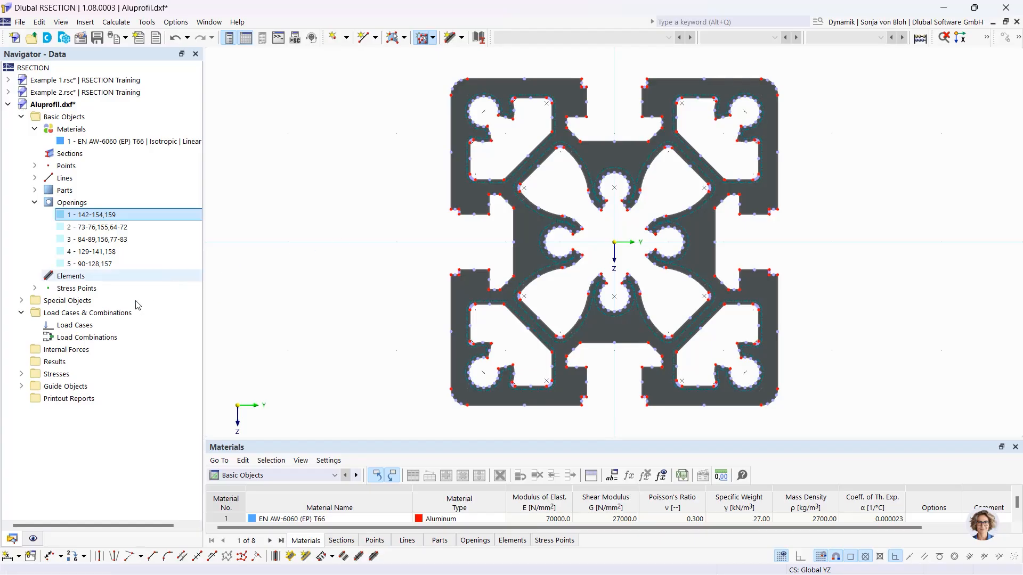
# Step: Add load case LC1 named "N + Mxp" in the Permanent category and dismiss the automatic backup
pyautogui.rightClick(95, 325)
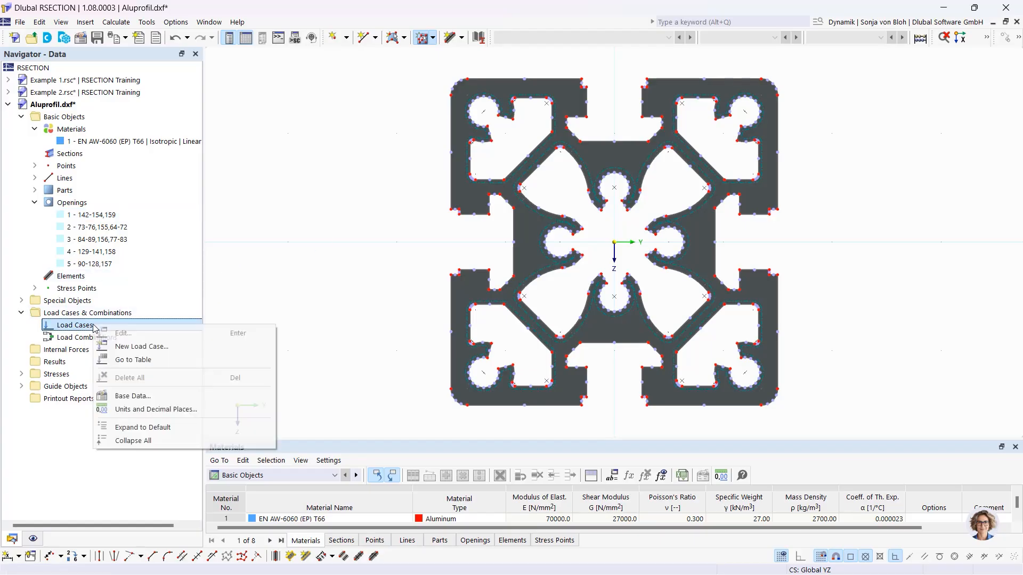
pyautogui.click(141, 347)
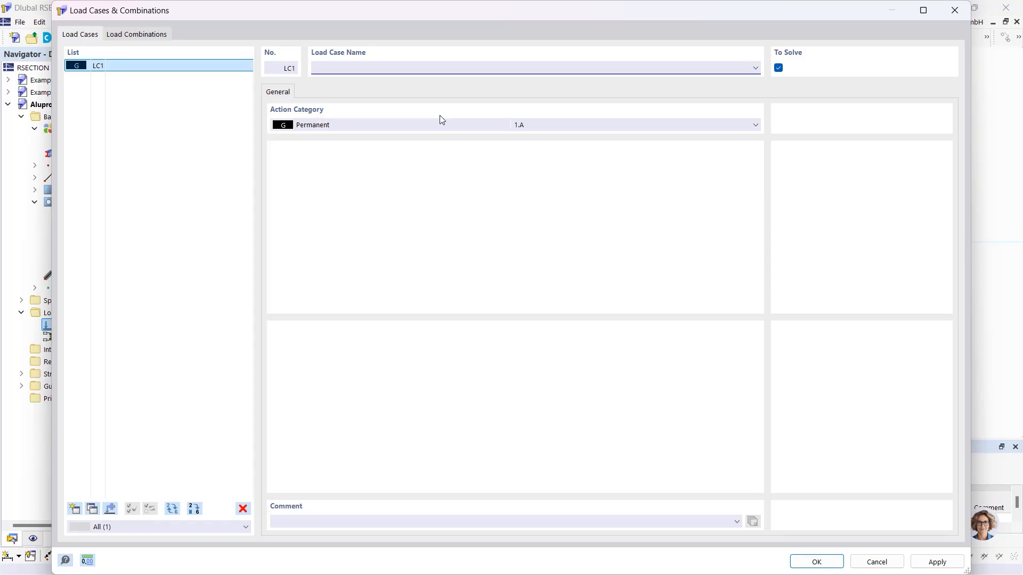
pyautogui.write('N + Mxp')
pyautogui.click(815, 562)
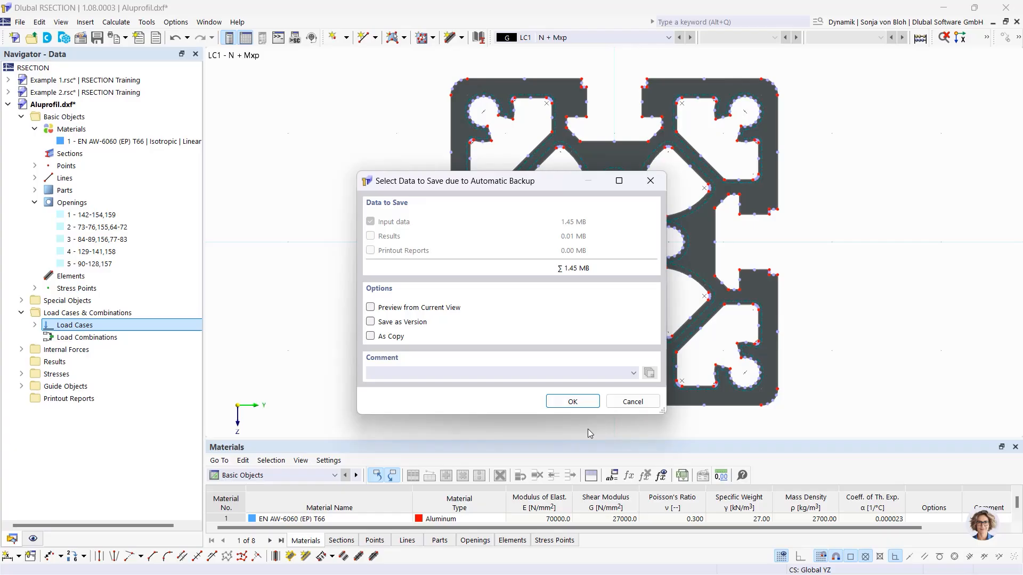
pyautogui.click(633, 402)
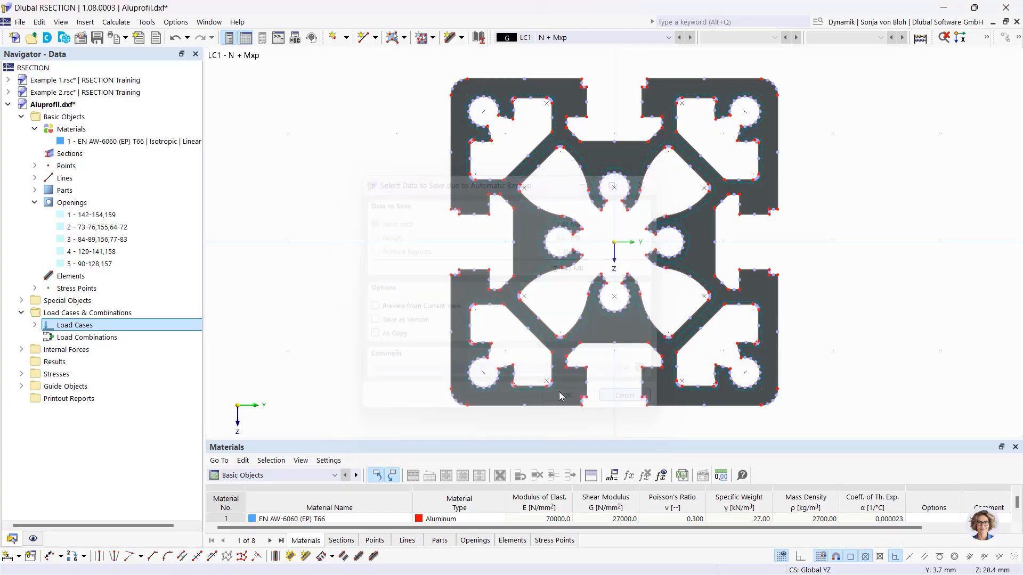
# Step: Define internal forces for LC1 with an axial force N of -10 kN and a torsional moment Mxp of 0.3 kNm
pyautogui.click(21, 350)
pyautogui.click(34, 362)
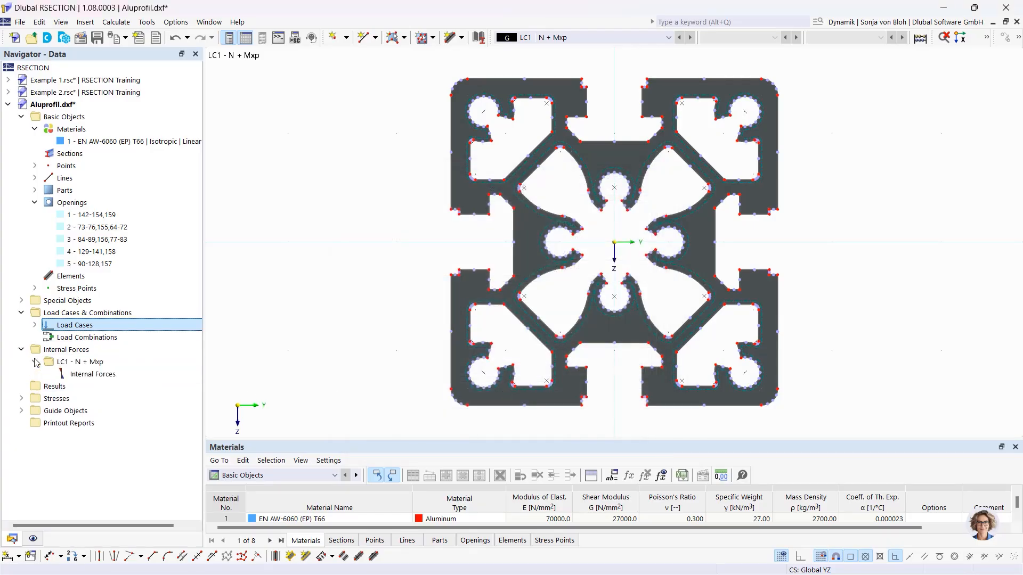
pyautogui.click(85, 375)
pyautogui.doubleClick(85, 374)
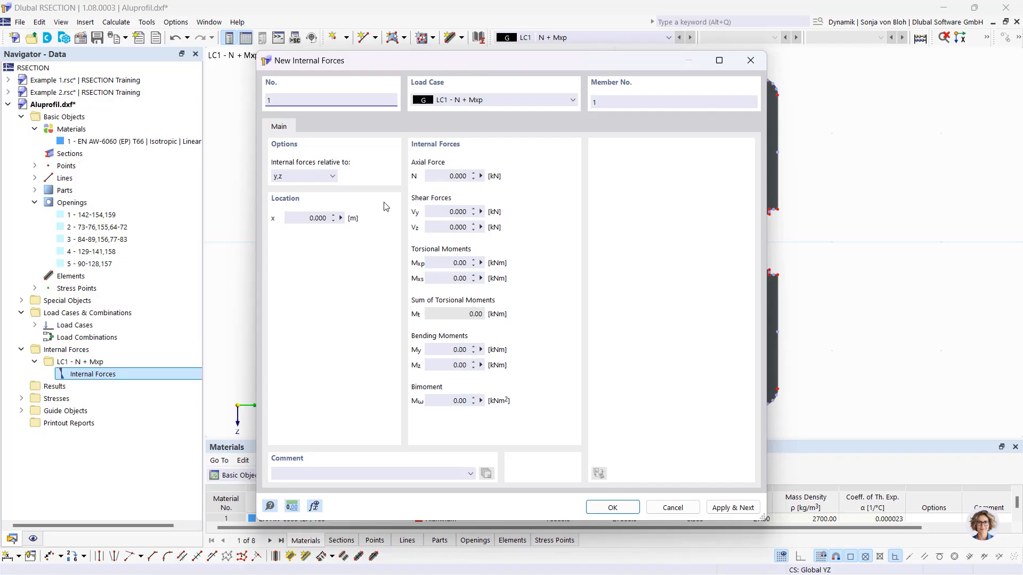
pyautogui.click(440, 177)
pyautogui.write('-1')
pyautogui.click(468, 263)
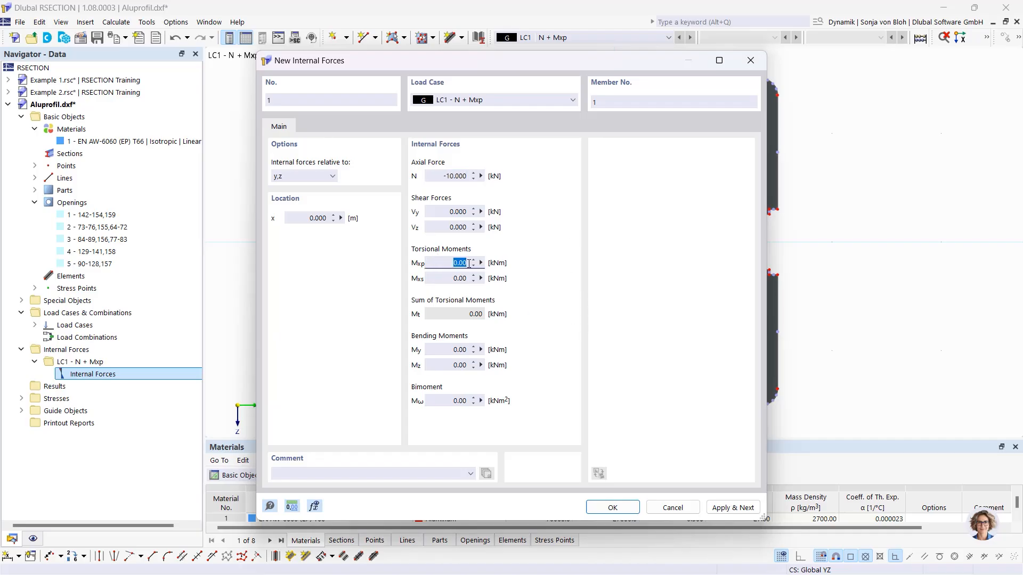
pyautogui.write('0,3')
pyautogui.click(612, 507)
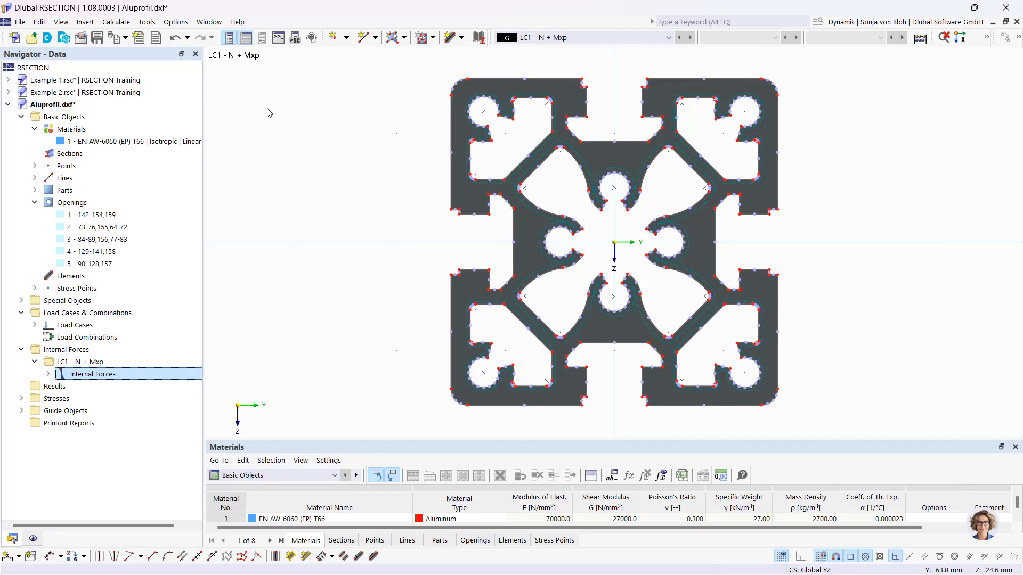
# Step: Calculate all results and display the σx,tot, τtot and von Mises equivalent stresses on the section in turn
pyautogui.click(116, 22)
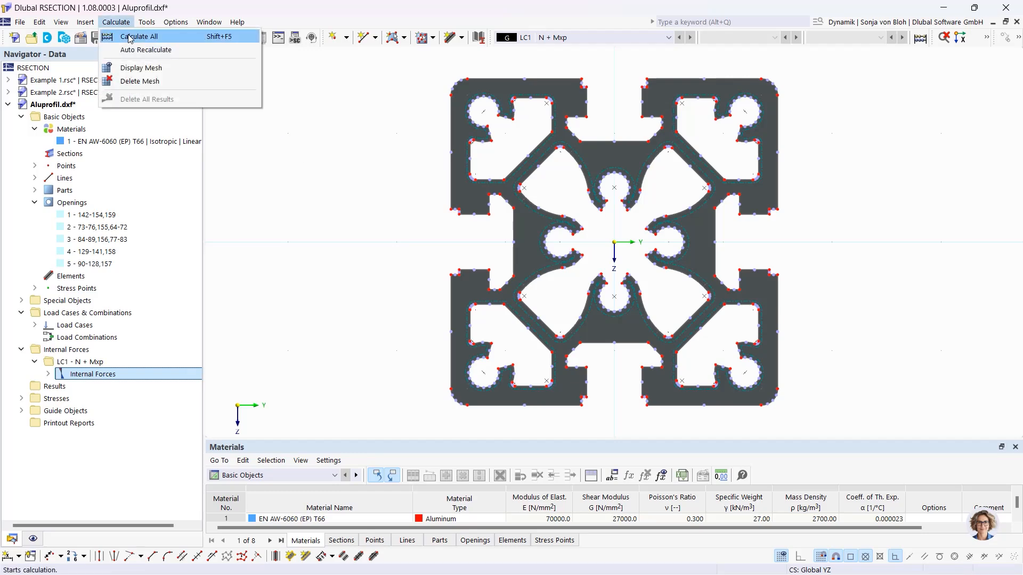
pyautogui.click(130, 35)
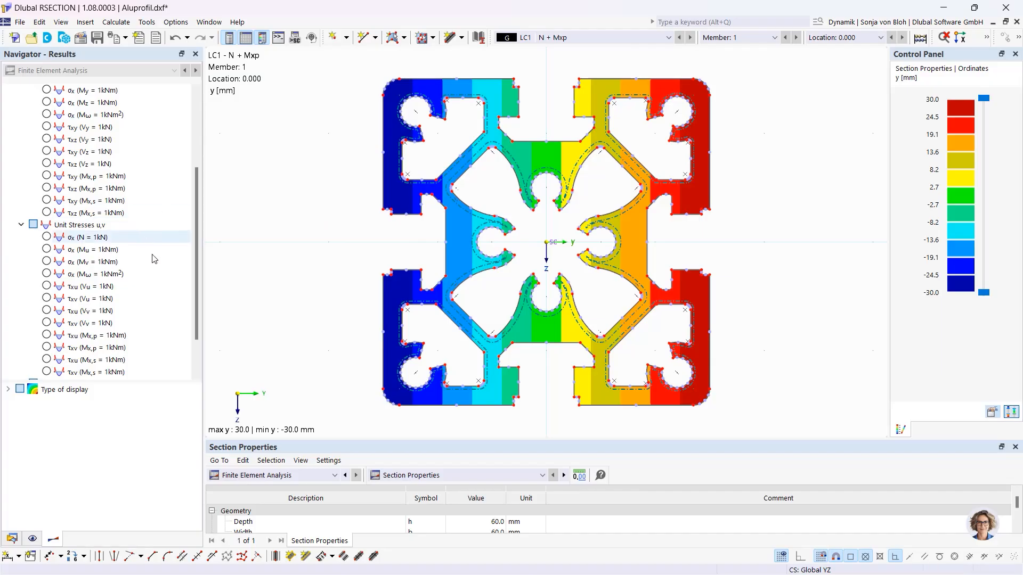
pyautogui.moveTo(194, 228); pyautogui.dragTo(196, 278)
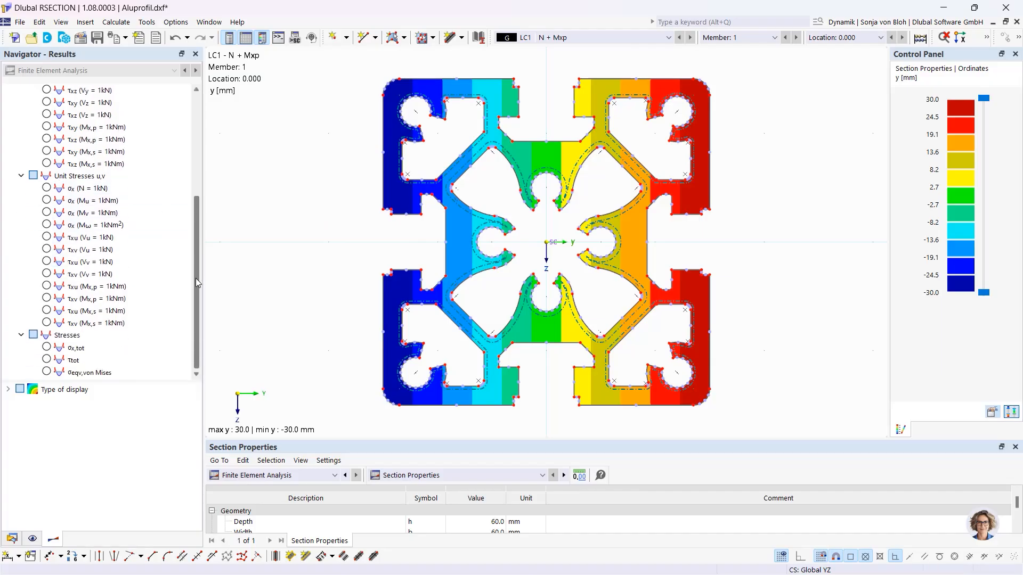
pyautogui.click(47, 347)
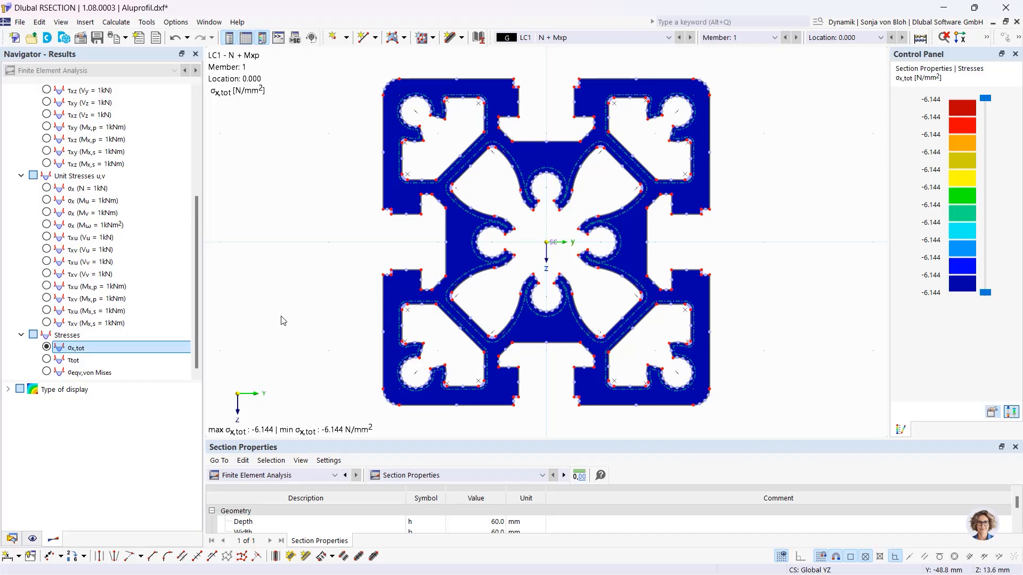
pyautogui.click(47, 360)
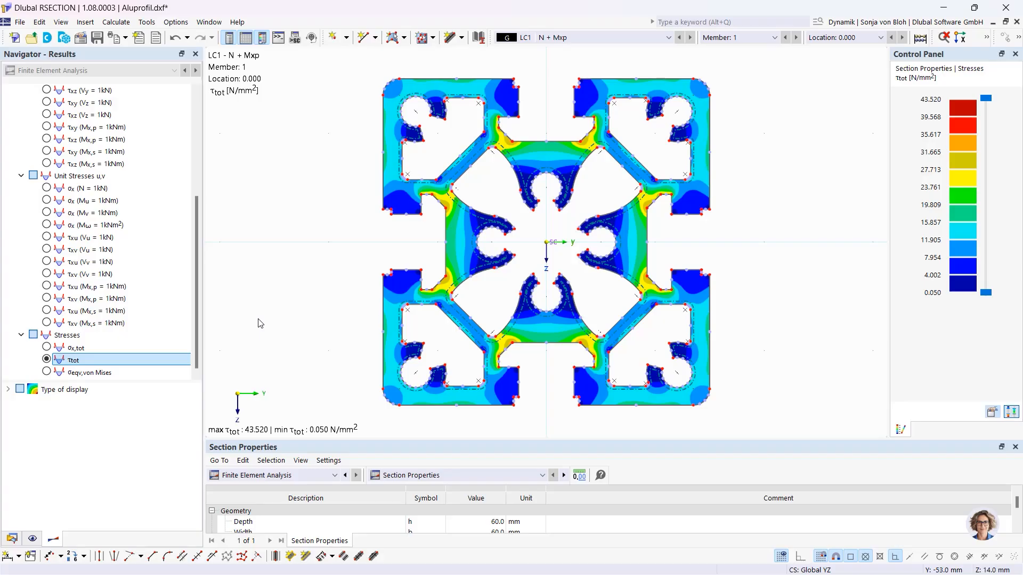
pyautogui.click(47, 373)
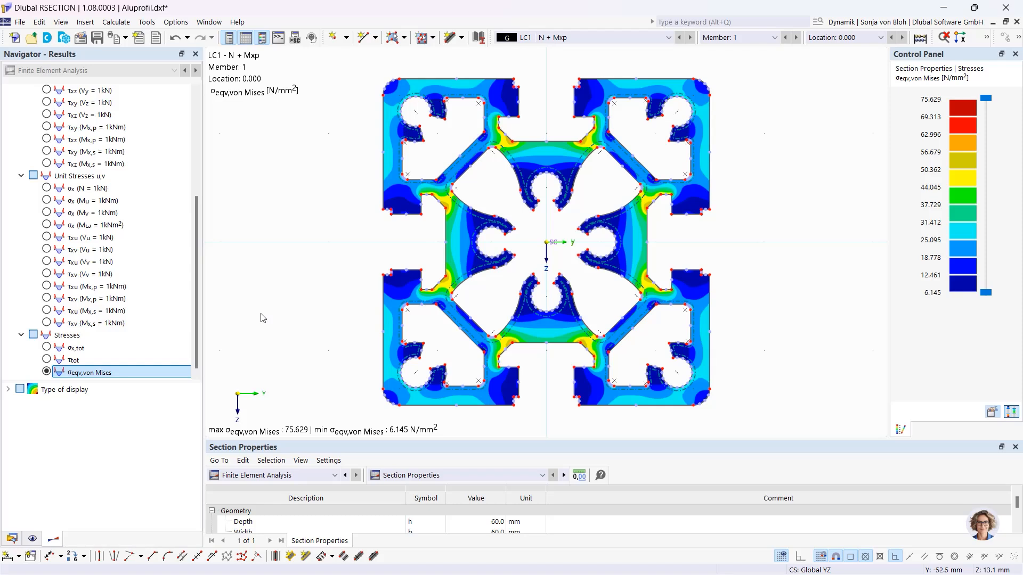
# Step: Create a printout report that leaves out all unit normal and unit shear stress items, including those by material, and show it
pyautogui.click(11, 538)
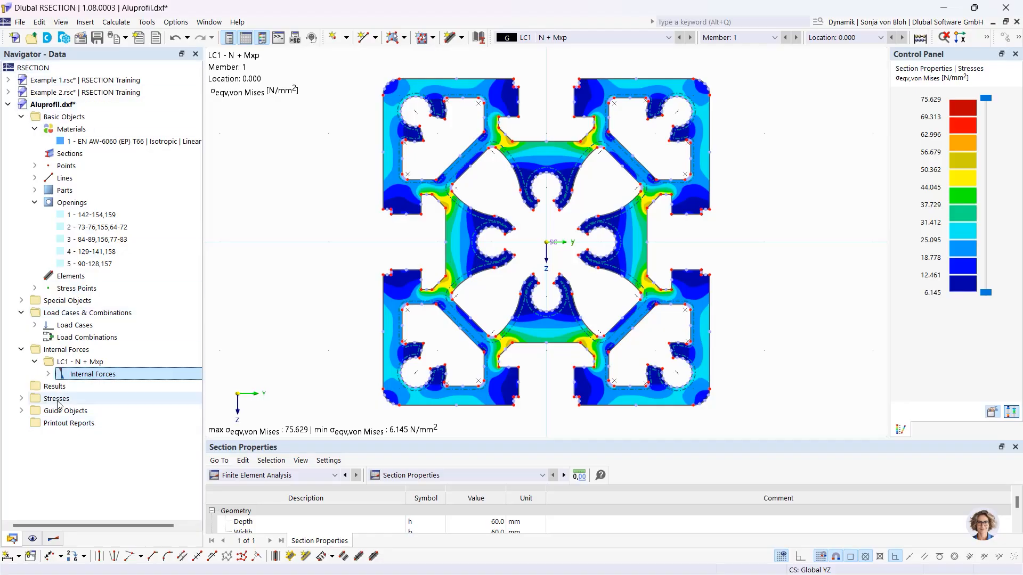
pyautogui.rightClick(67, 426)
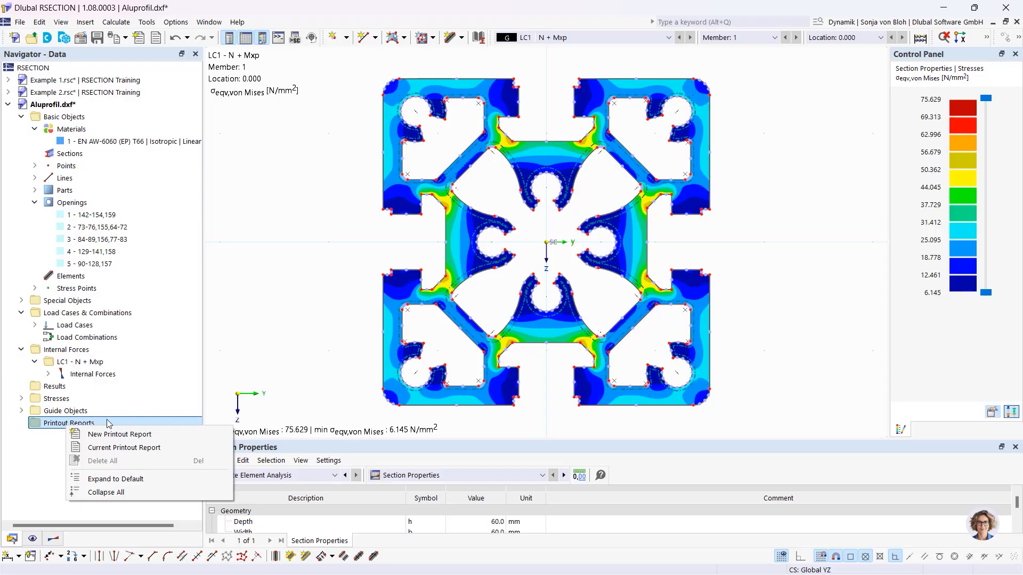
pyautogui.click(117, 434)
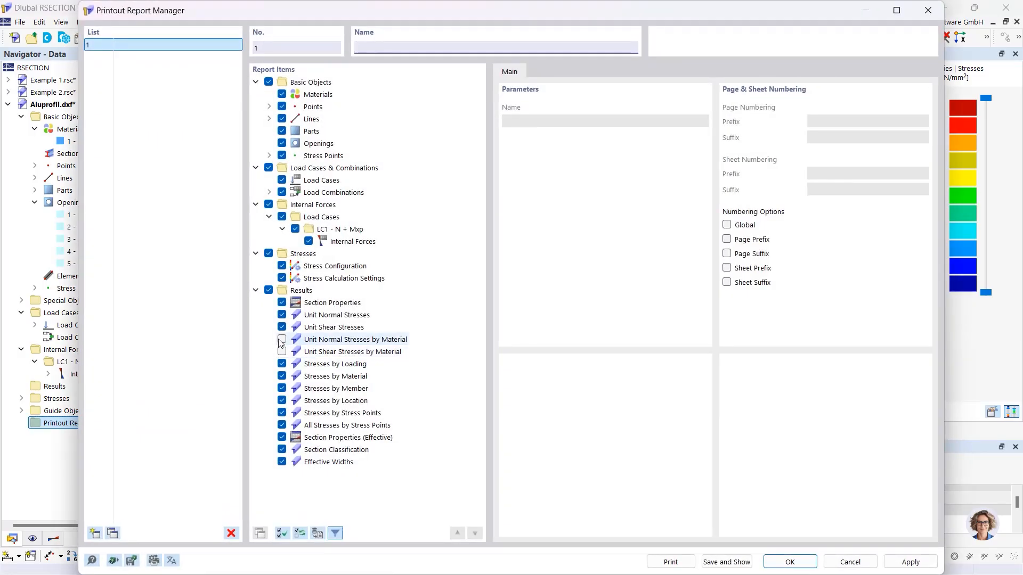
pyautogui.click(282, 315)
pyautogui.click(282, 327)
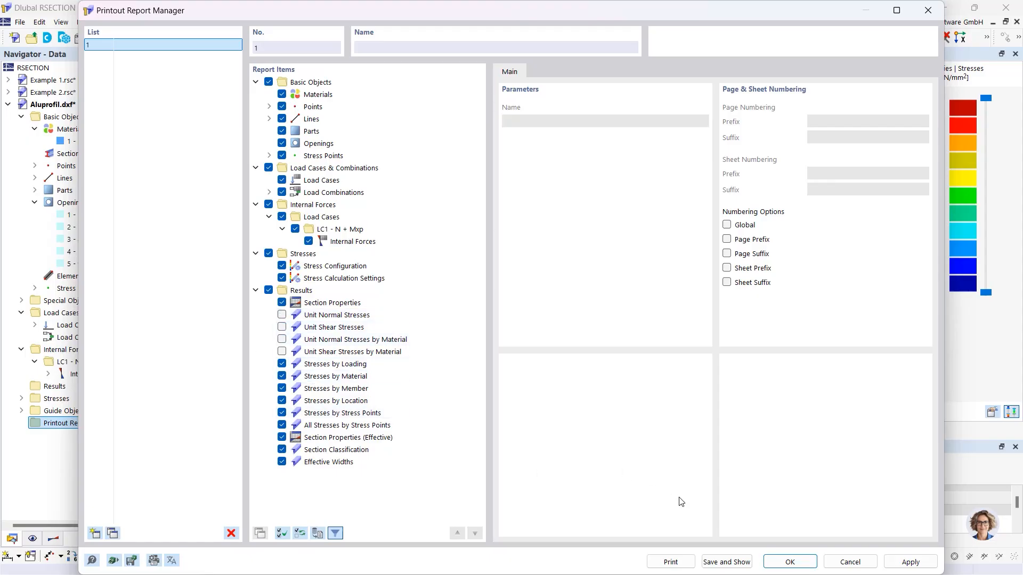
pyautogui.click(726, 562)
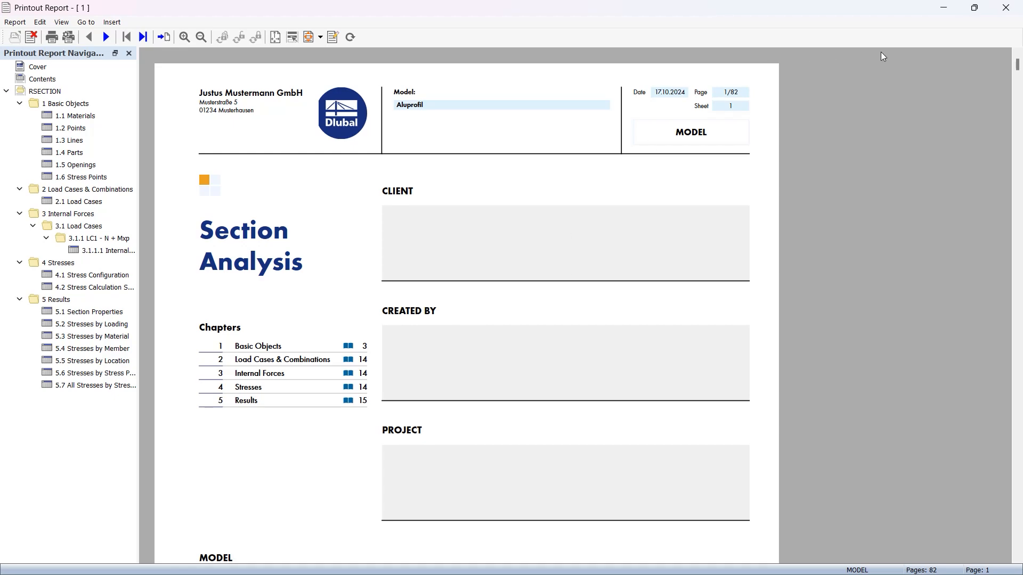
pyautogui.click(944, 7)
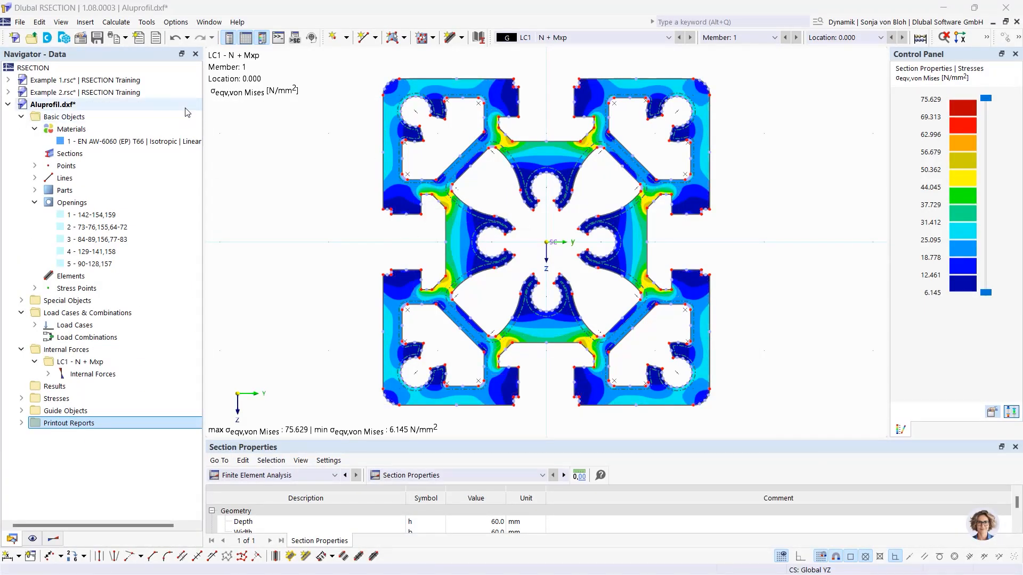
# Step: Add the von Mises stress graphic to printout report 1, view its page in the report and close the report
pyautogui.click(126, 38)
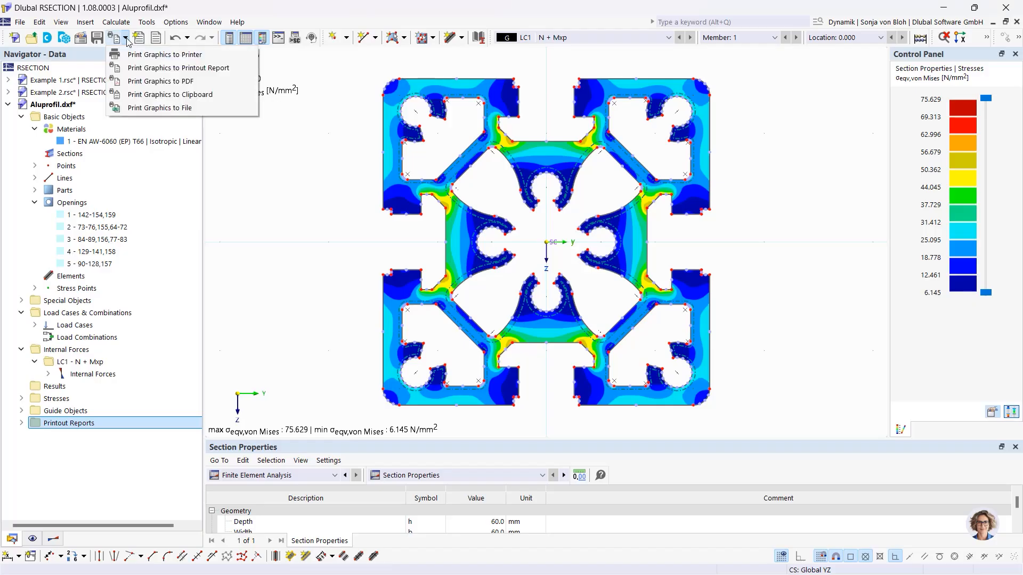
pyautogui.click(143, 68)
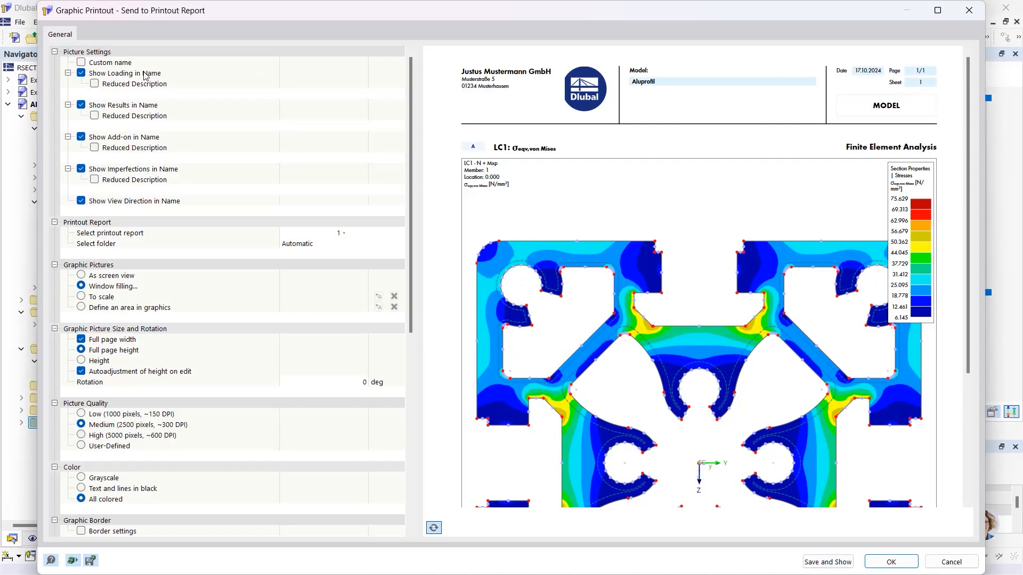
pyautogui.click(827, 562)
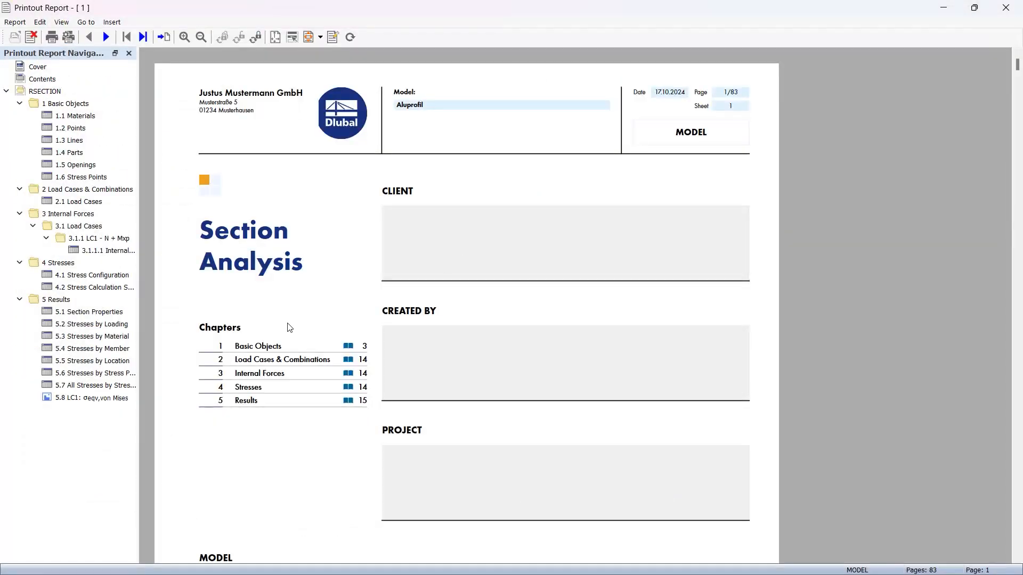
pyautogui.click(91, 397)
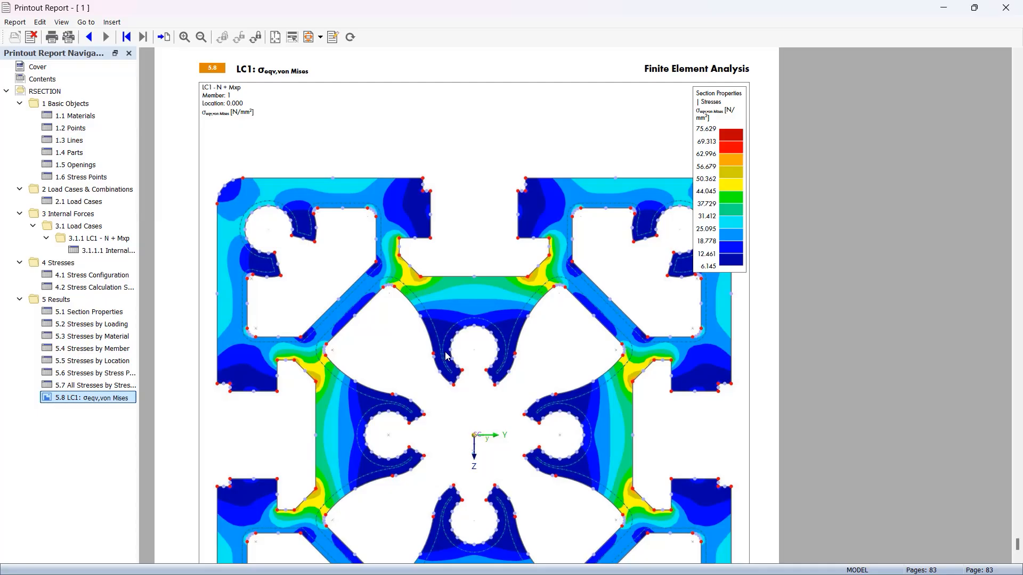
pyautogui.click(1006, 12)
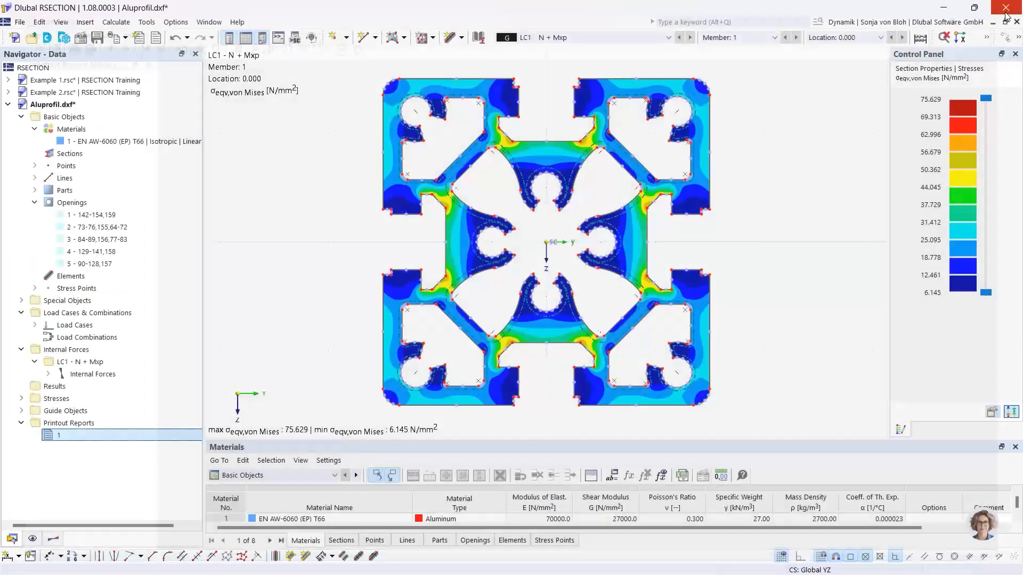
# Step: Create a new model named "Hybrid" in the RSECTION Training series with the Finite Element Analysis method
pyautogui.click(20, 40)
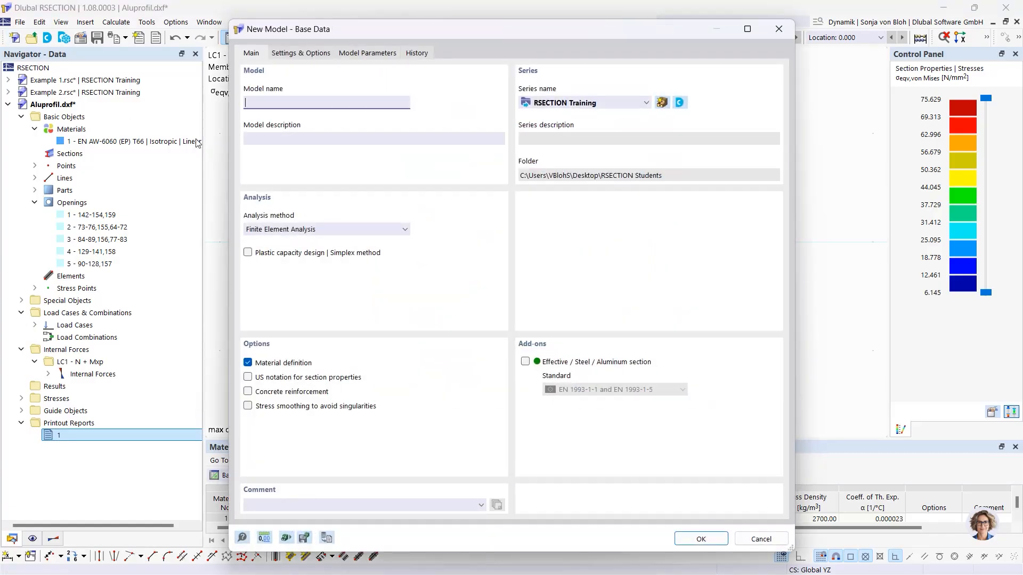
pyautogui.write('Hybrid')
pyautogui.click(684, 541)
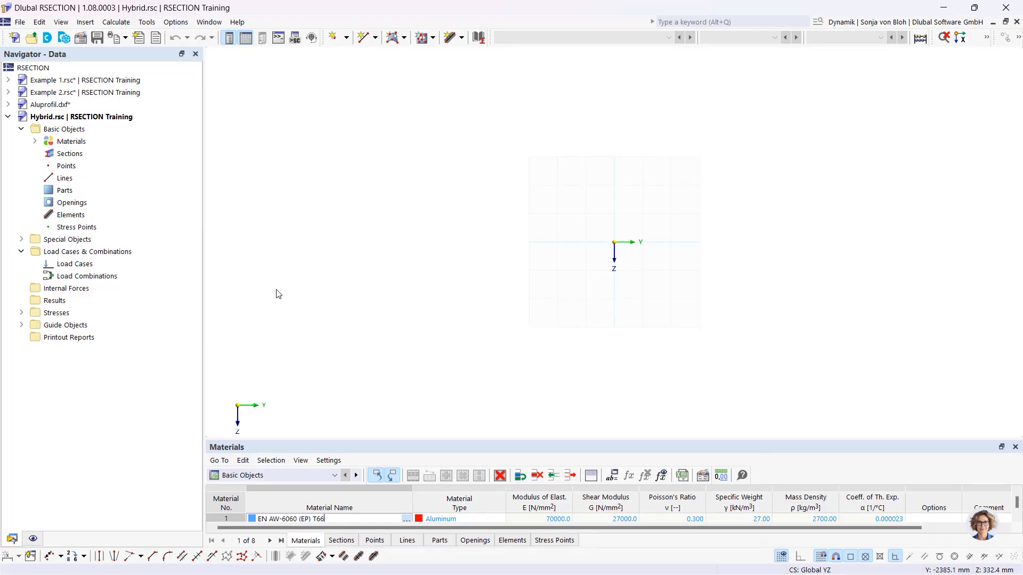
# Step: Replace material 1 of the Hybrid model with concrete C40/50 to EN 1992-1-1:2004/A1:2014 from the material library
pyautogui.click(34, 142)
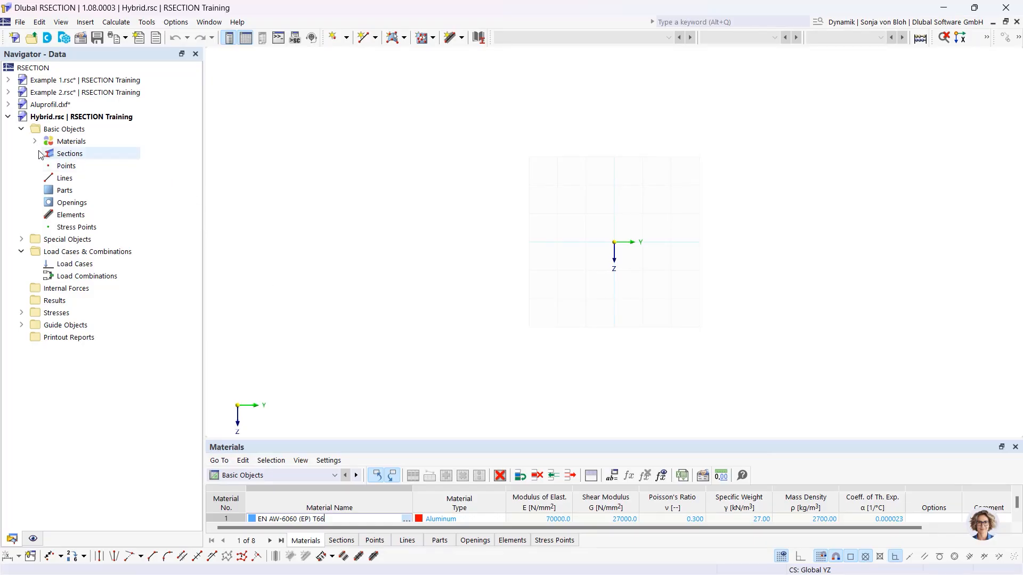
pyautogui.doubleClick(75, 154)
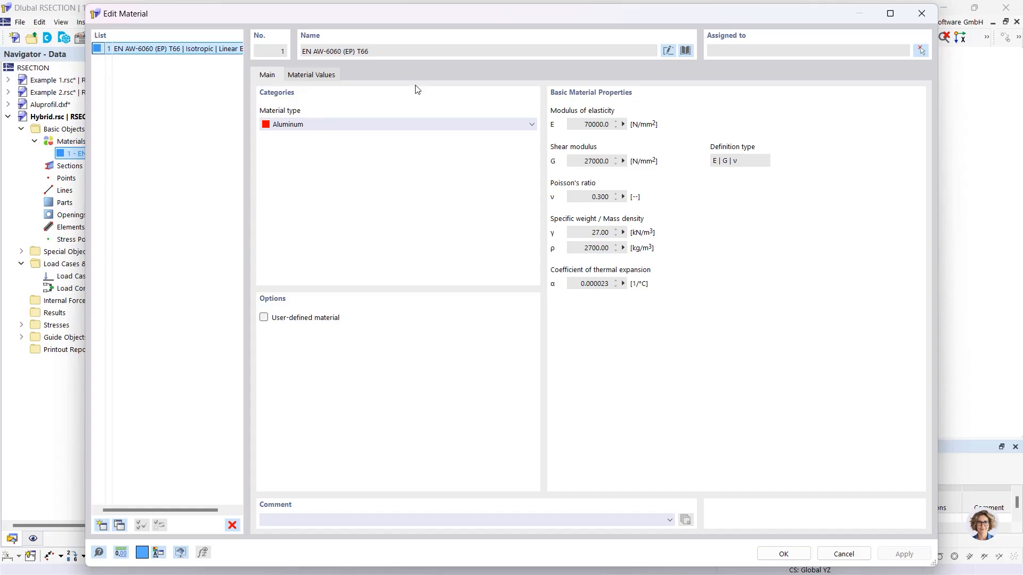
pyautogui.click(685, 51)
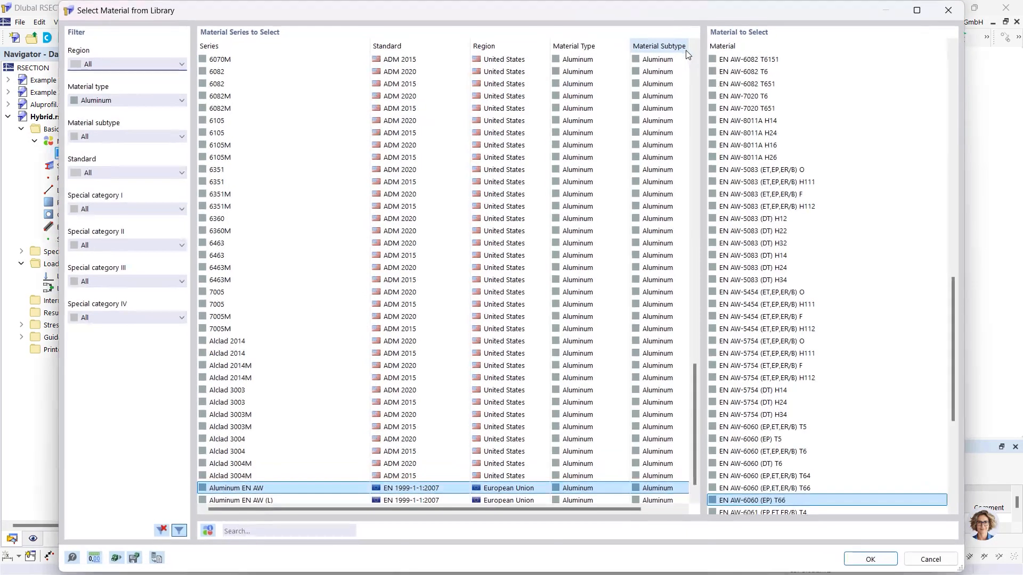
pyautogui.click(129, 98)
pyautogui.click(117, 107)
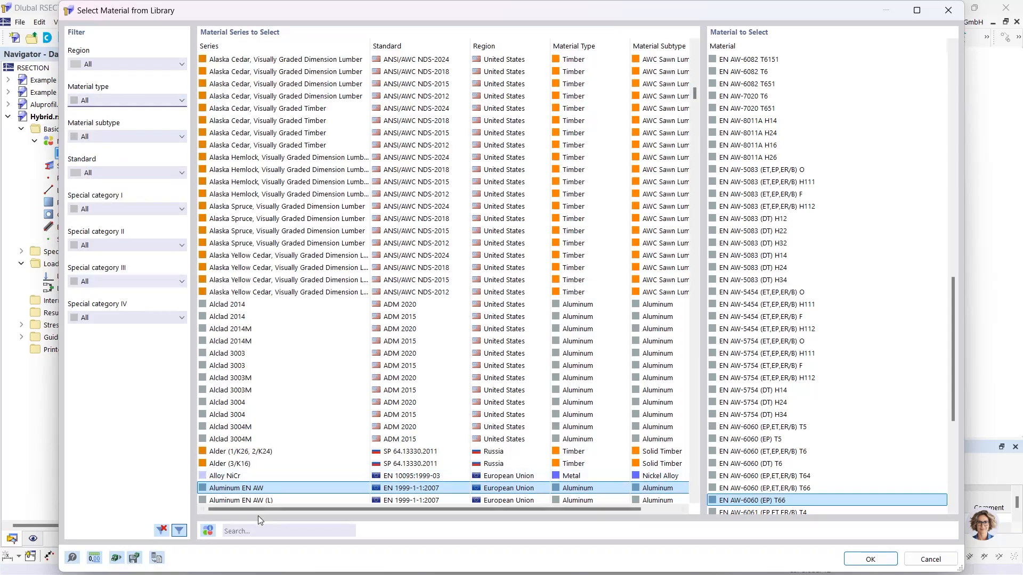
pyautogui.click(259, 535)
pyautogui.write('C40')
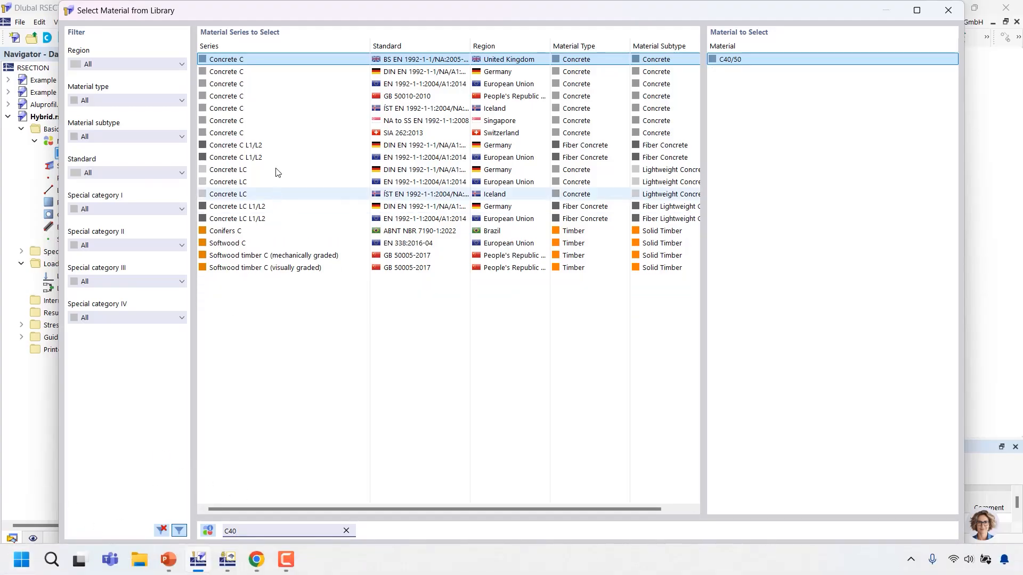
pyautogui.click(394, 85)
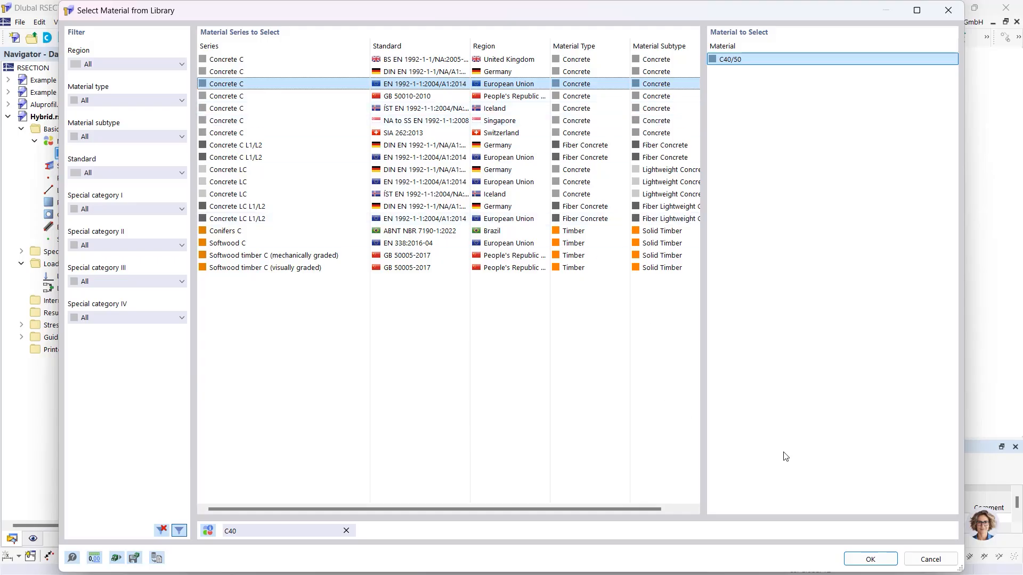
pyautogui.click(875, 559)
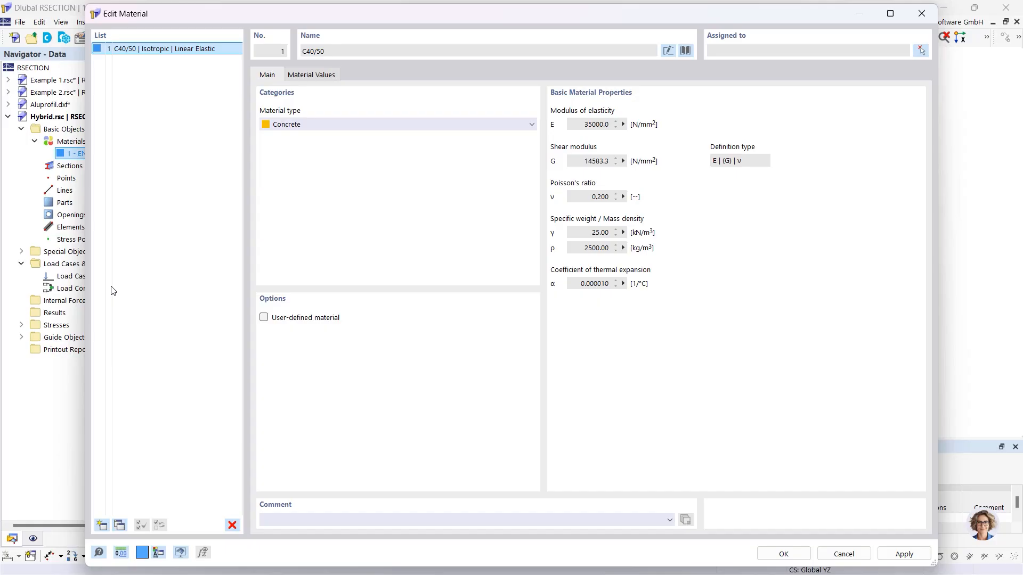
# Step: Add steel S235 to EN 1993-1-1:2005-05 as material 2 from the material library
pyautogui.click(100, 525)
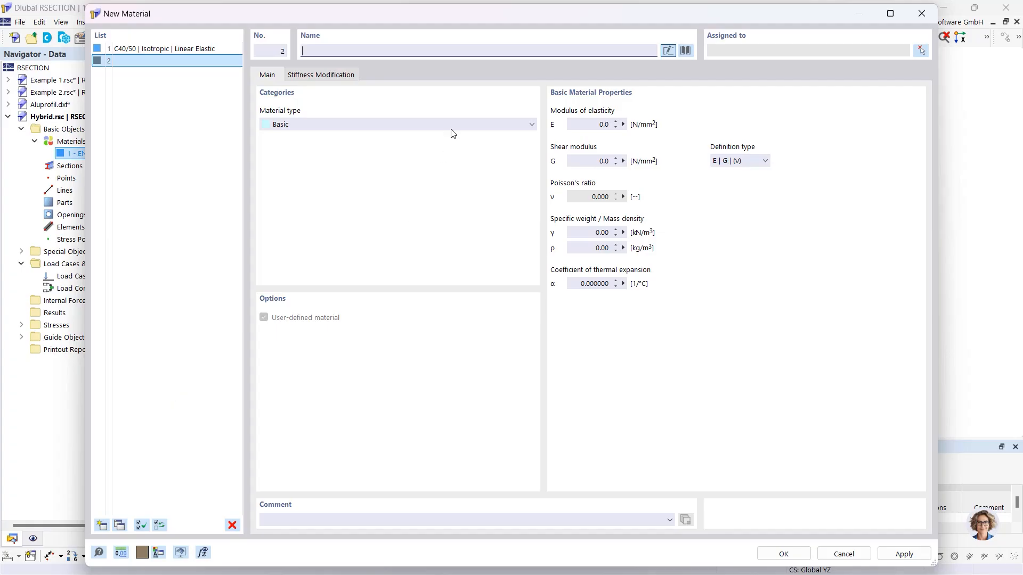
pyautogui.click(685, 50)
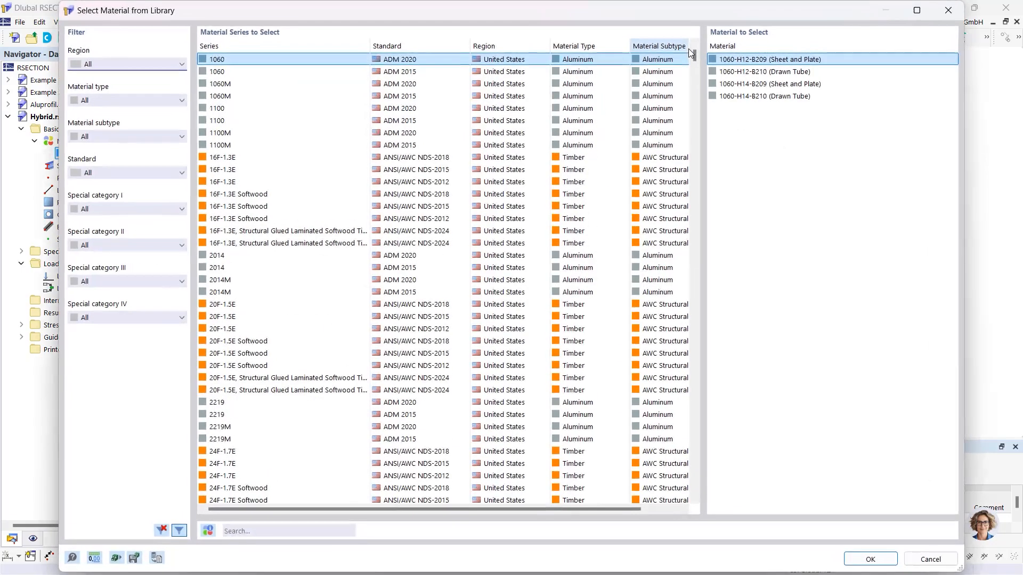
pyautogui.click(240, 531)
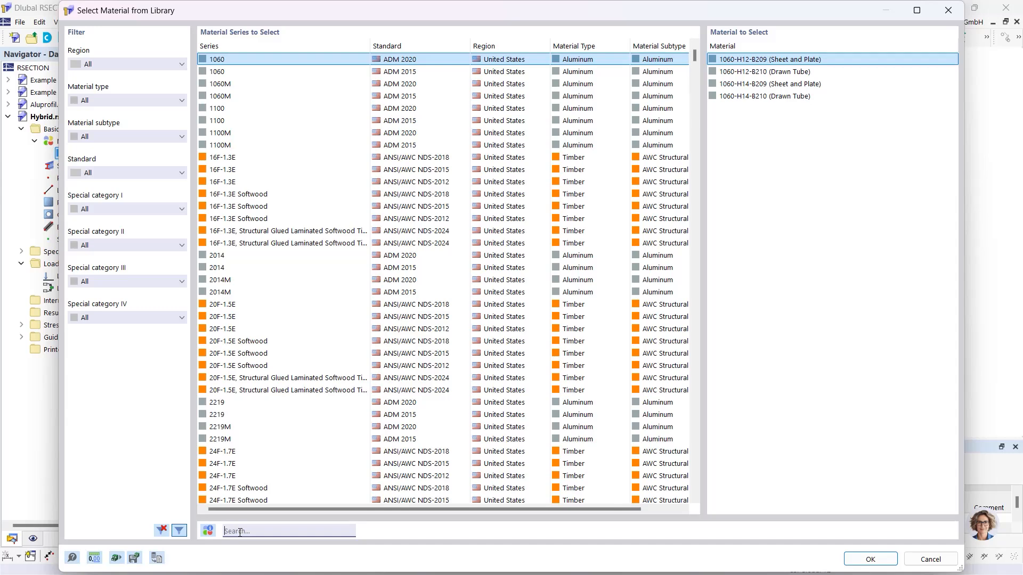
pyautogui.write('S235')
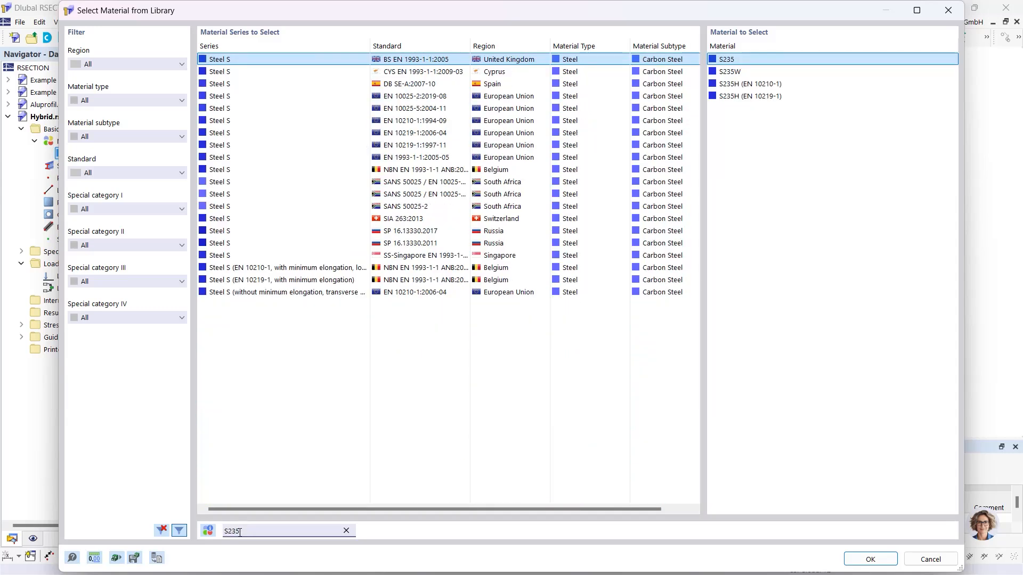
pyautogui.click(445, 159)
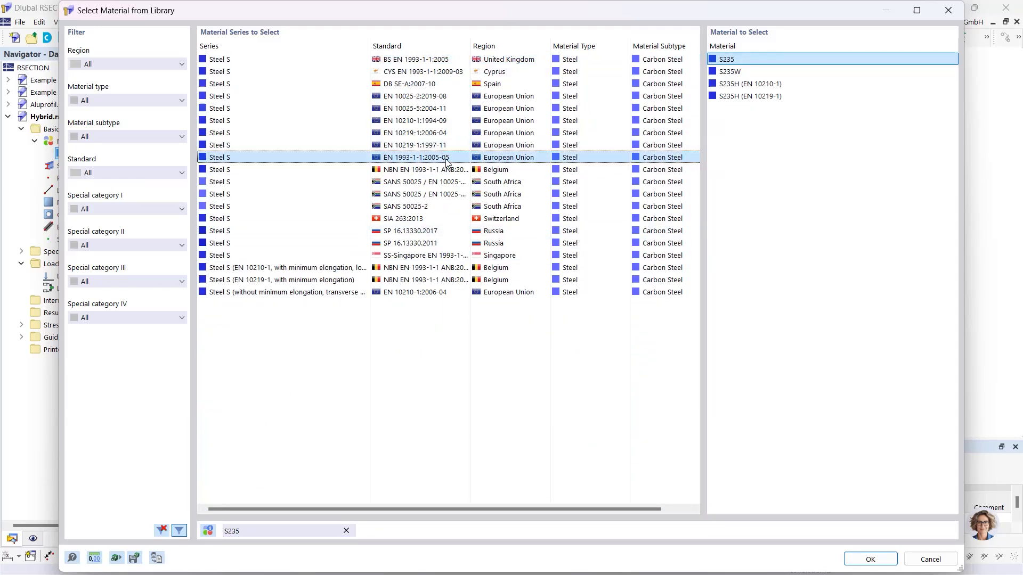
pyautogui.click(858, 564)
pyautogui.click(779, 556)
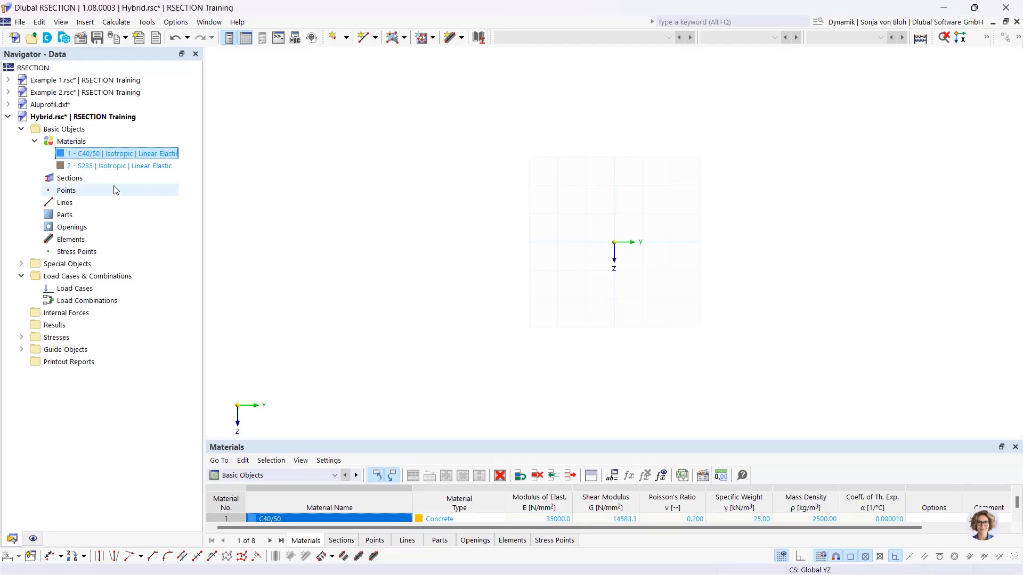
# Step: Insert a massive rectangular section of C40/50 with width b 1000 mm and height h 200 mm
pyautogui.rightClick(88, 179)
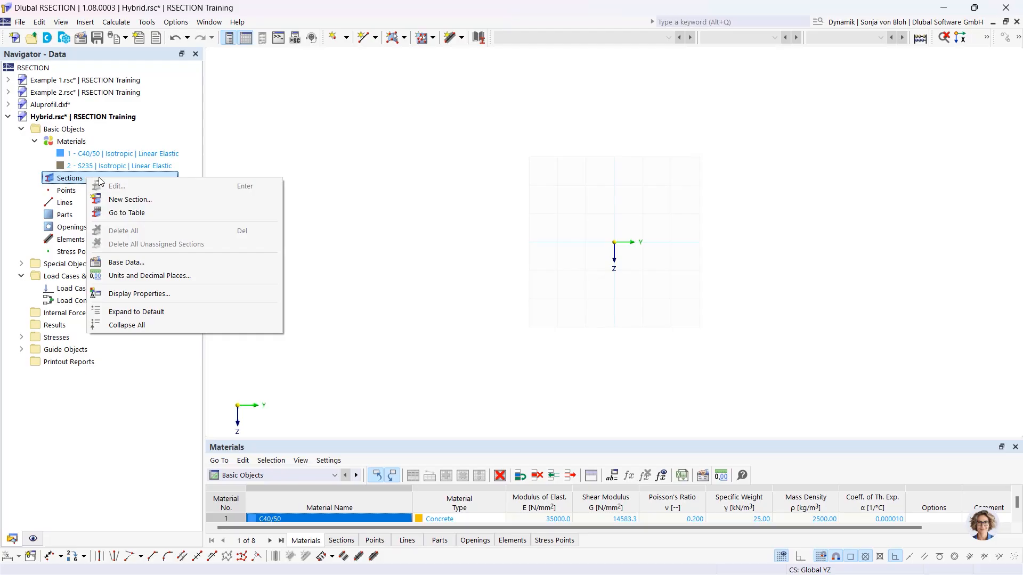
pyautogui.click(118, 200)
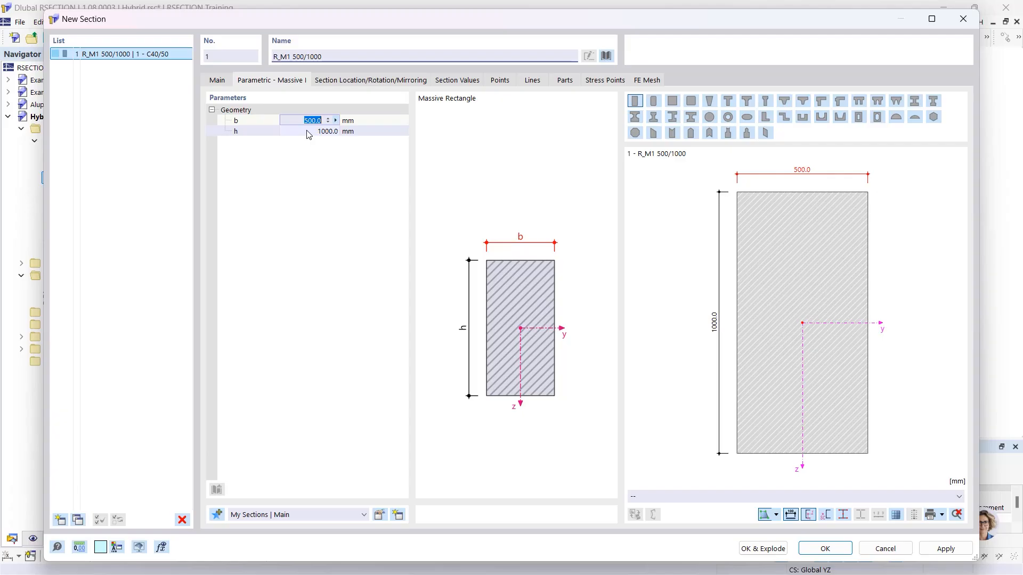
pyautogui.write('100')
pyautogui.click(307, 132)
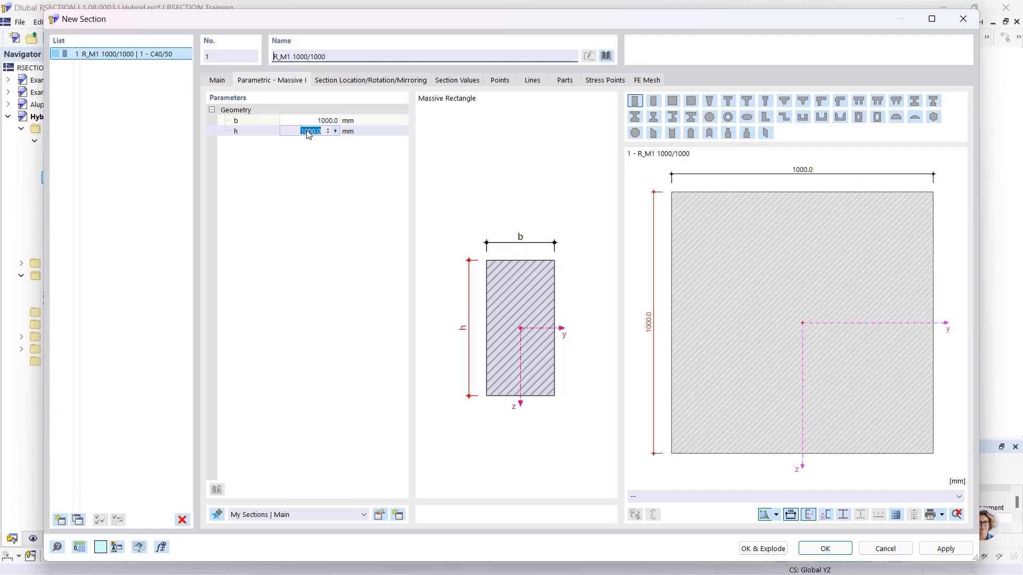
pyautogui.write('200')
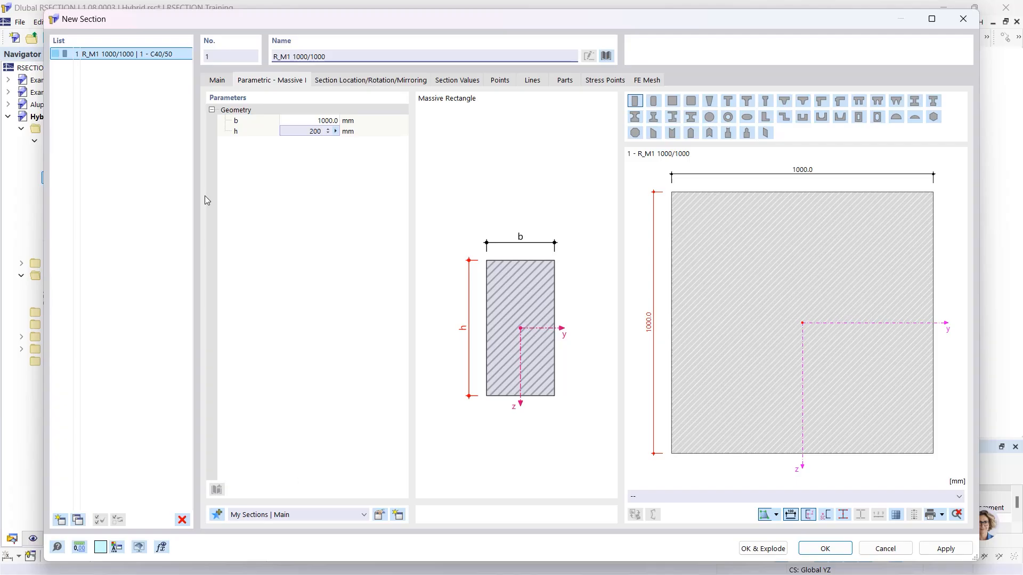
pyautogui.click(825, 548)
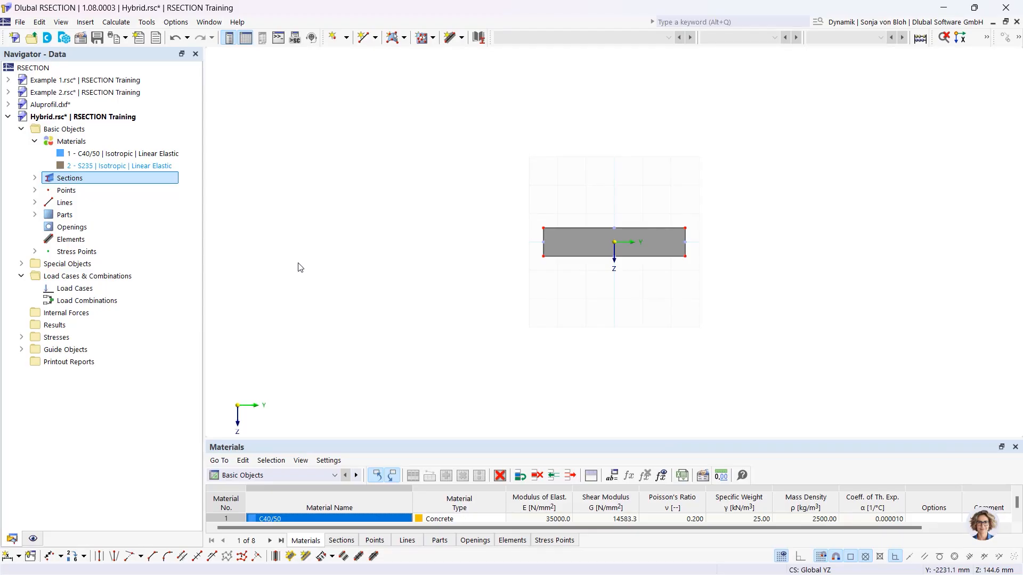
# Step: Add a second section, standardized HEB 400 (DIN 1025-2:1995-11; Euronorm 53-62), from the section library with material 2 - S235
pyautogui.rightClick(94, 183)
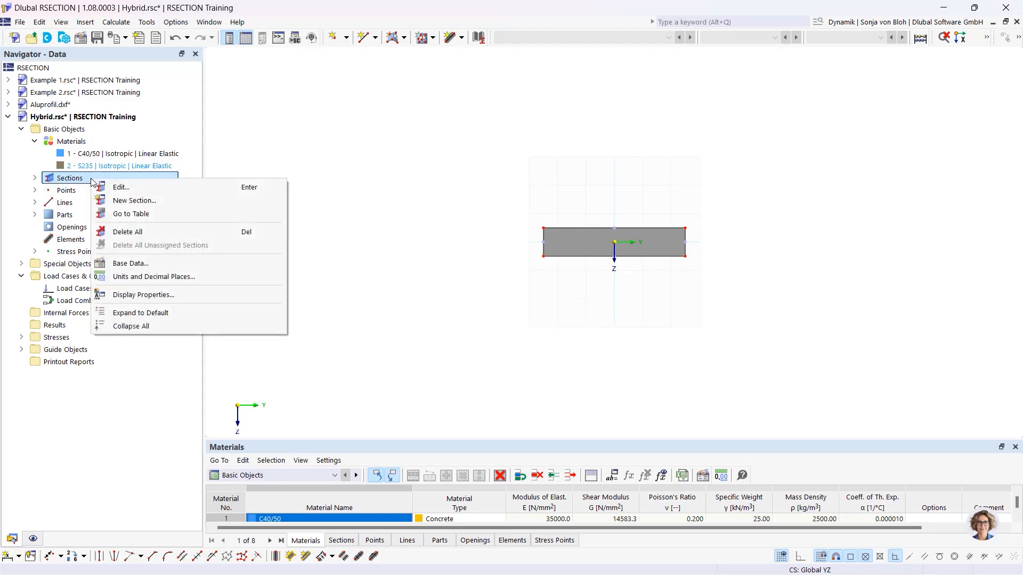
pyautogui.click(128, 200)
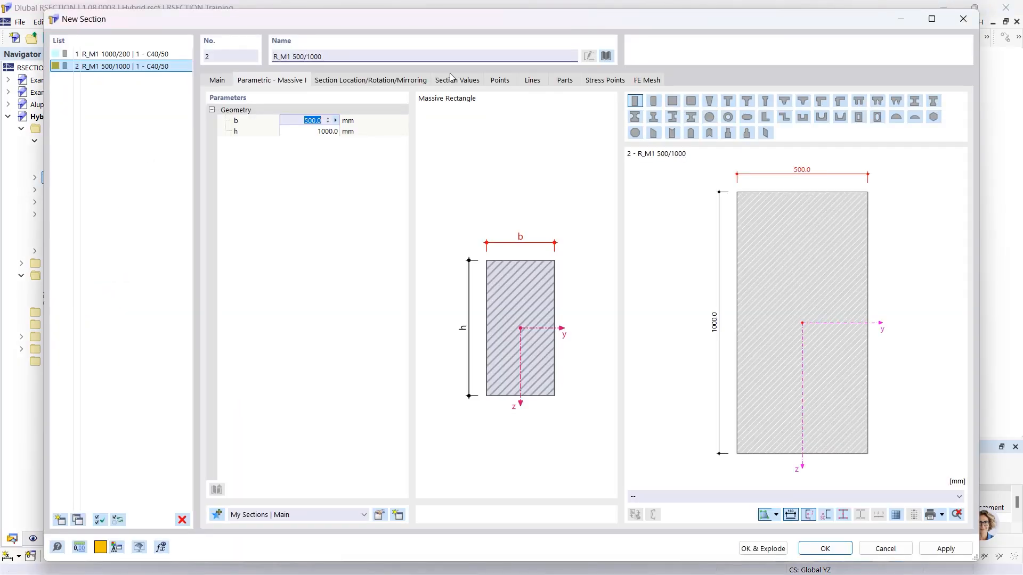
pyautogui.click(608, 53)
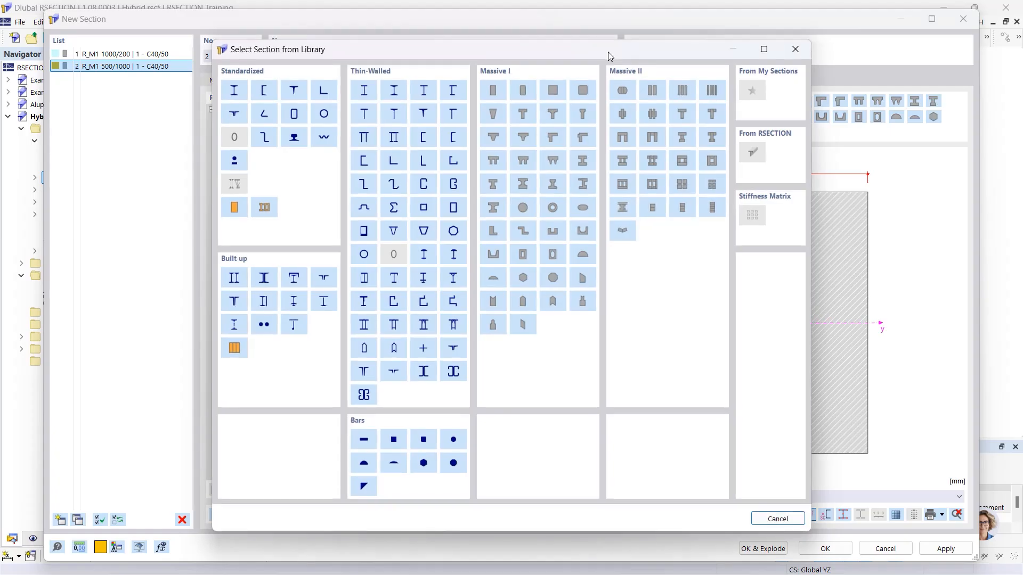
pyautogui.click(235, 91)
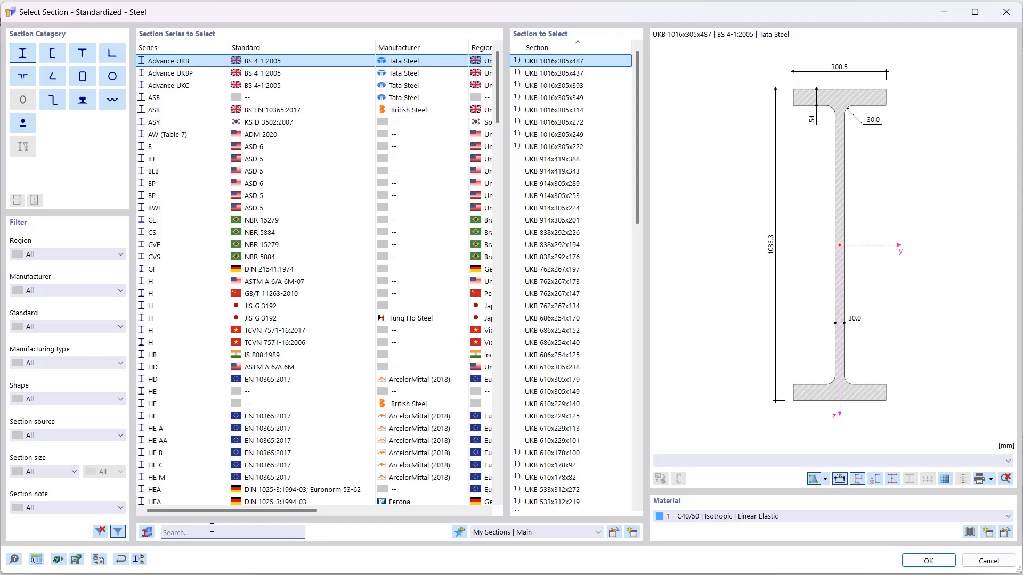
pyautogui.write('HEB')
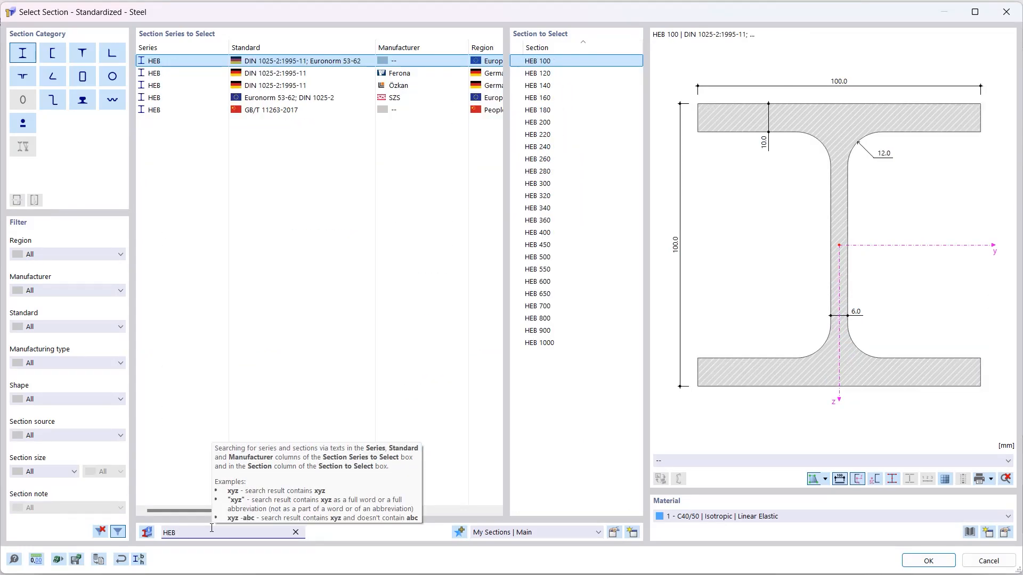
pyautogui.write(' 400')
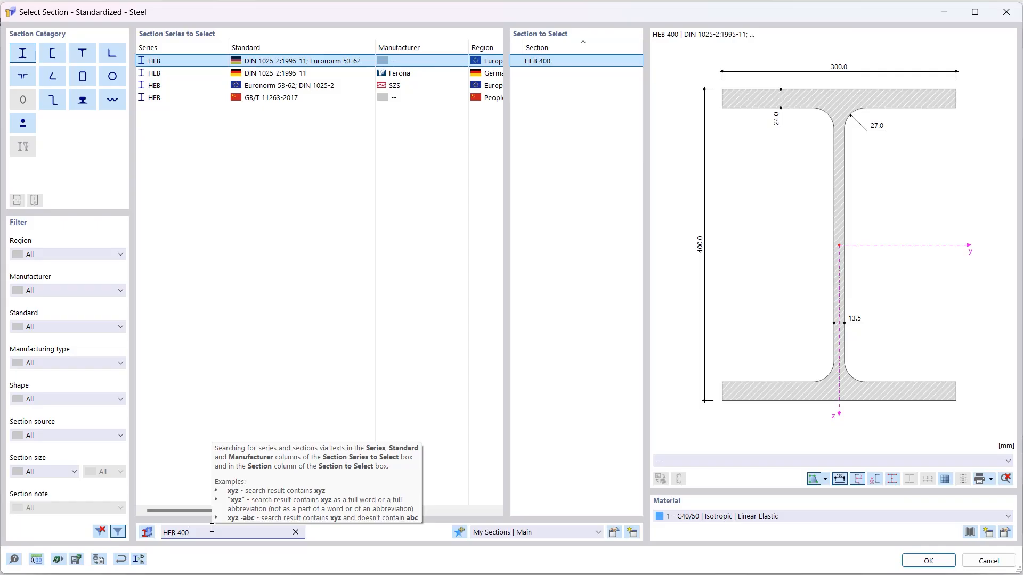
pyautogui.click(696, 517)
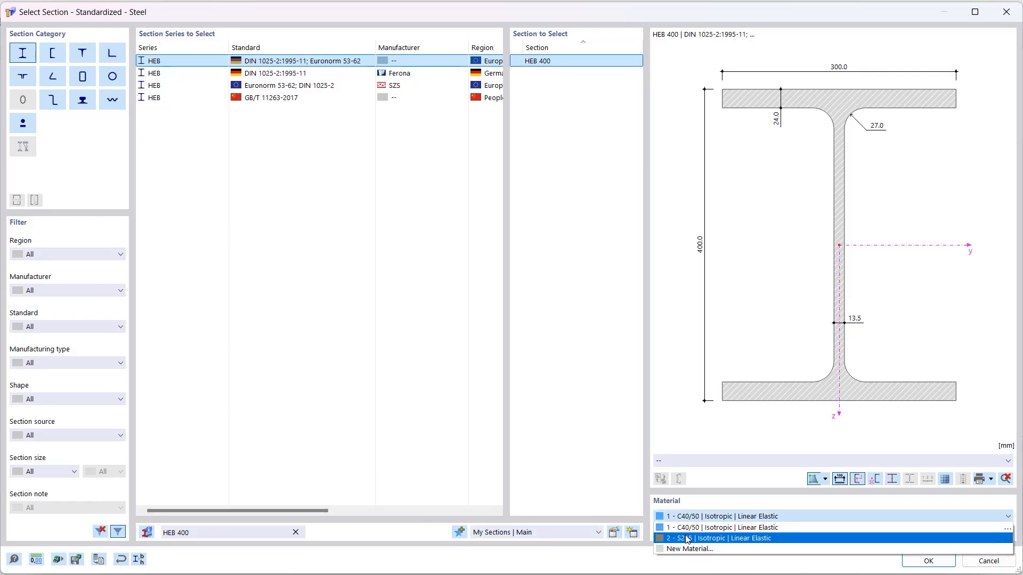
pyautogui.click(687, 538)
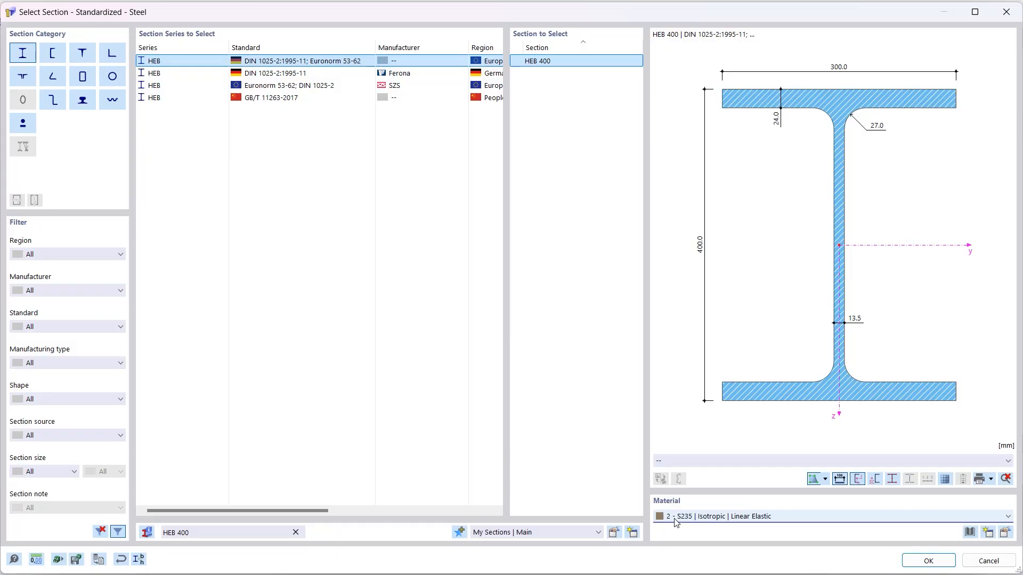
pyautogui.click(915, 558)
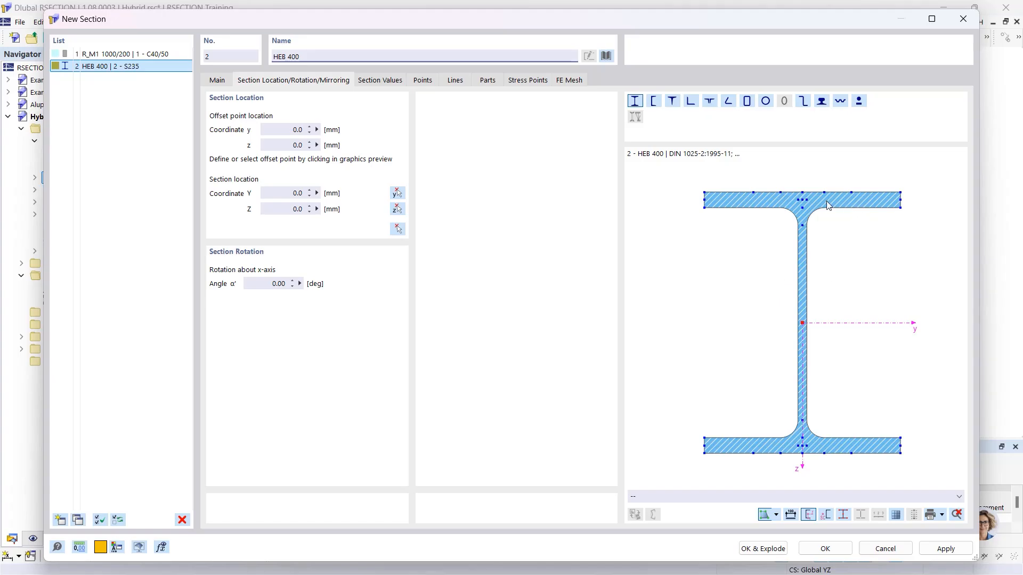
# Step: Place the HEB 400 with the midpoint of its upper flange edge at the midpoint of the concrete rectangle's lower edge, Y 0, Z 100 mm
pyautogui.click(802, 192)
pyautogui.click(397, 229)
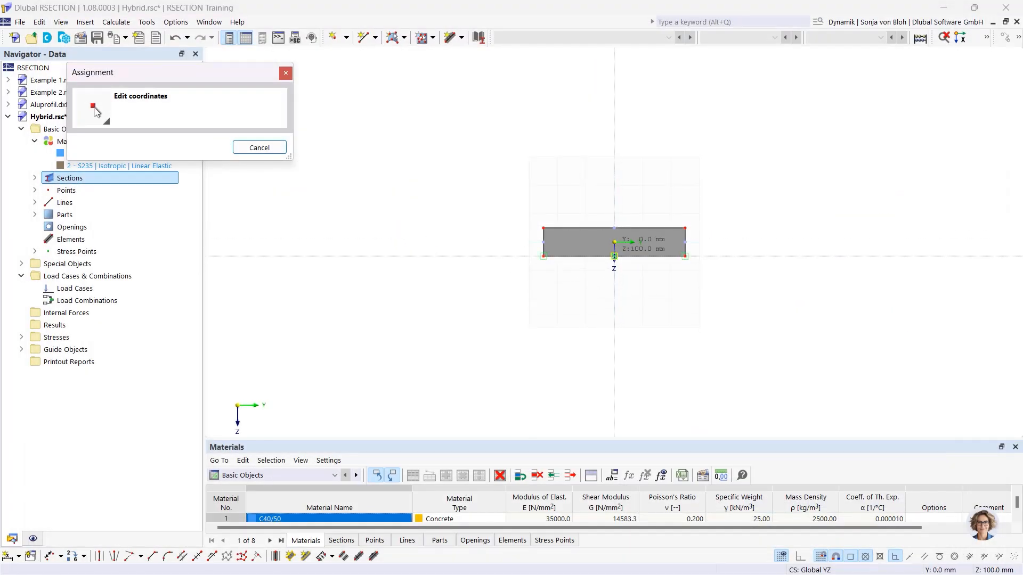
pyautogui.click(614, 256)
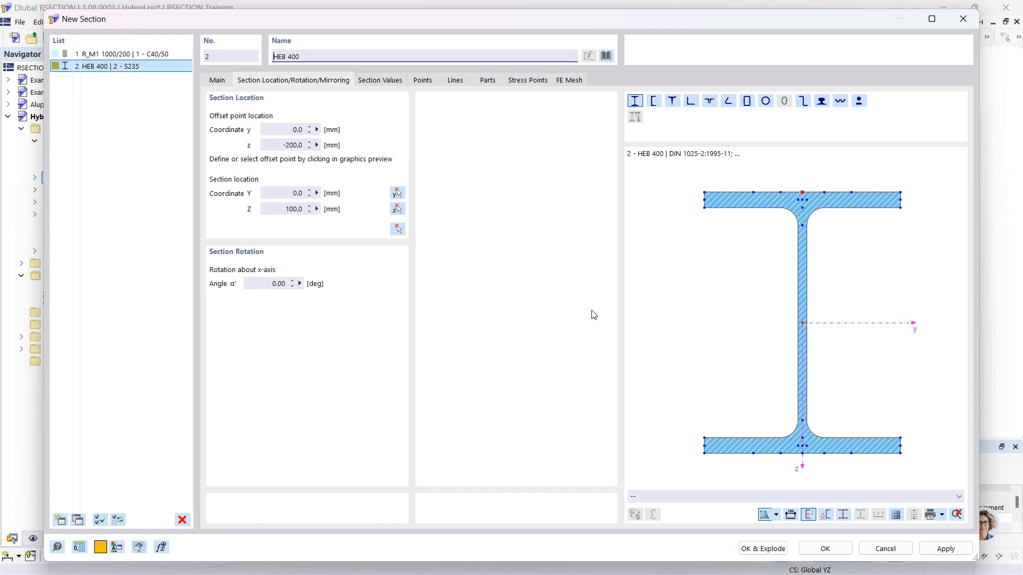
pyautogui.click(823, 548)
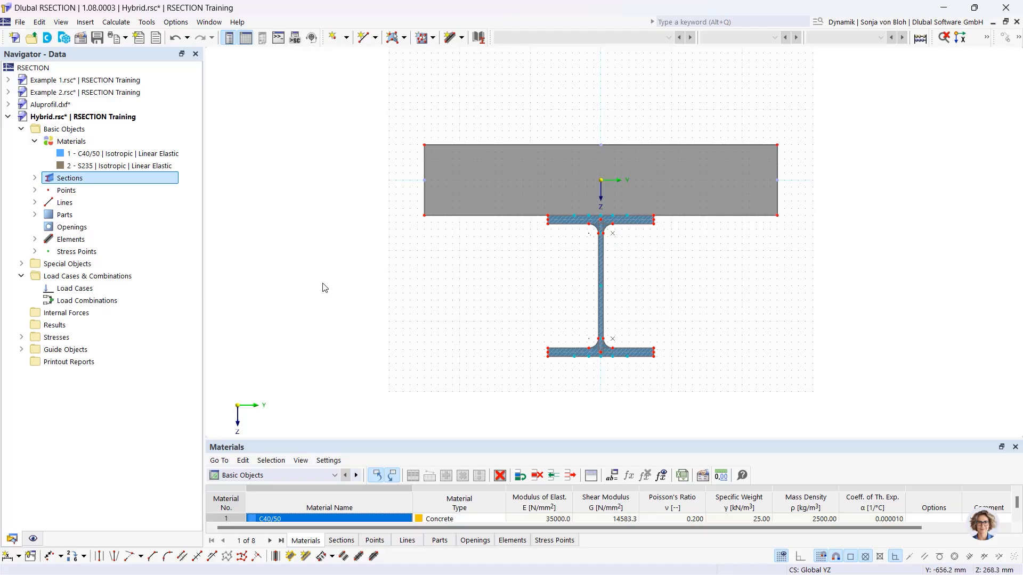
# Step: Create a permanent load case named "M" for the Hybrid section
pyautogui.rightClick(88, 289)
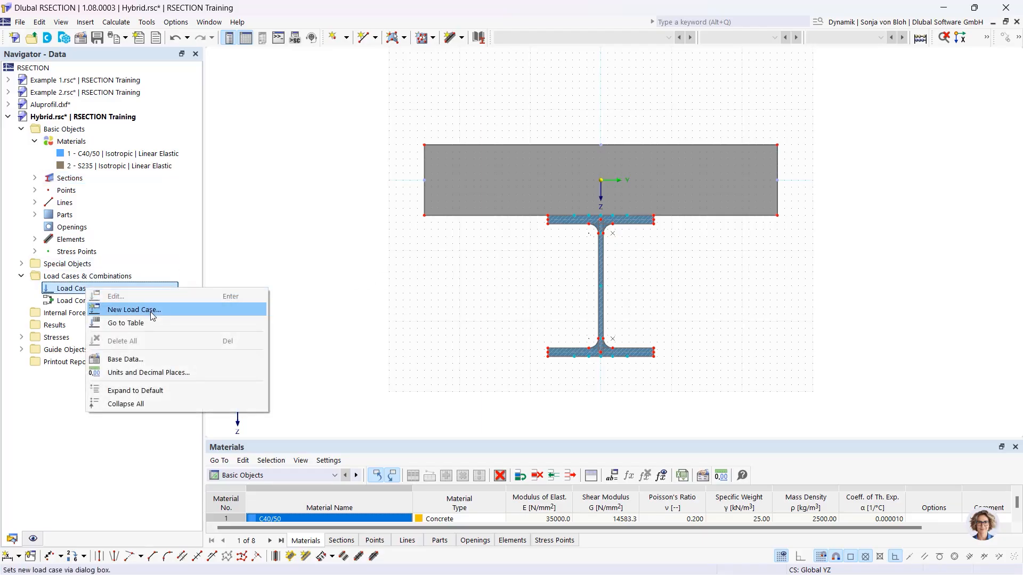
pyautogui.click(153, 315)
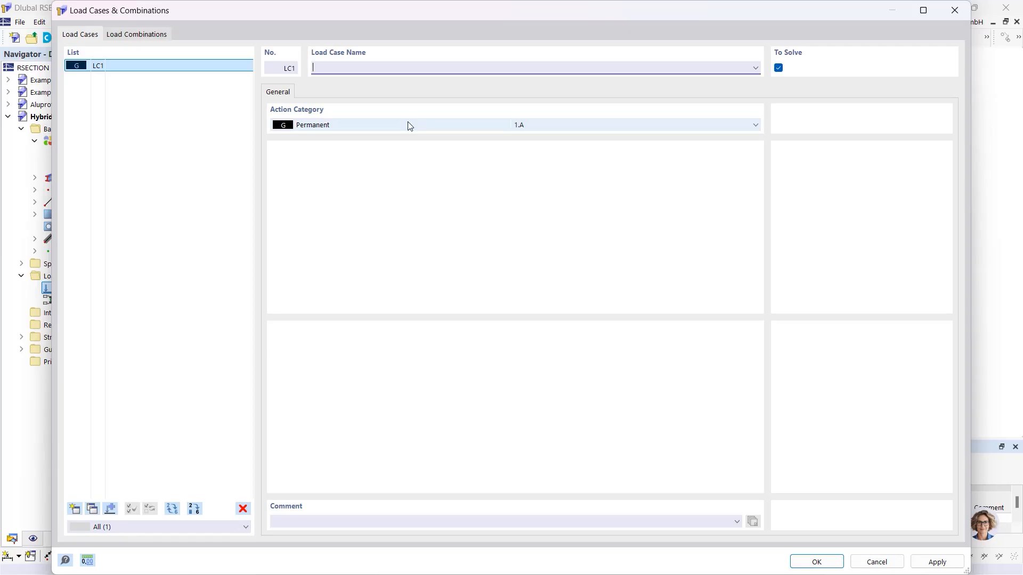
pyautogui.write('M')
pyautogui.click(808, 562)
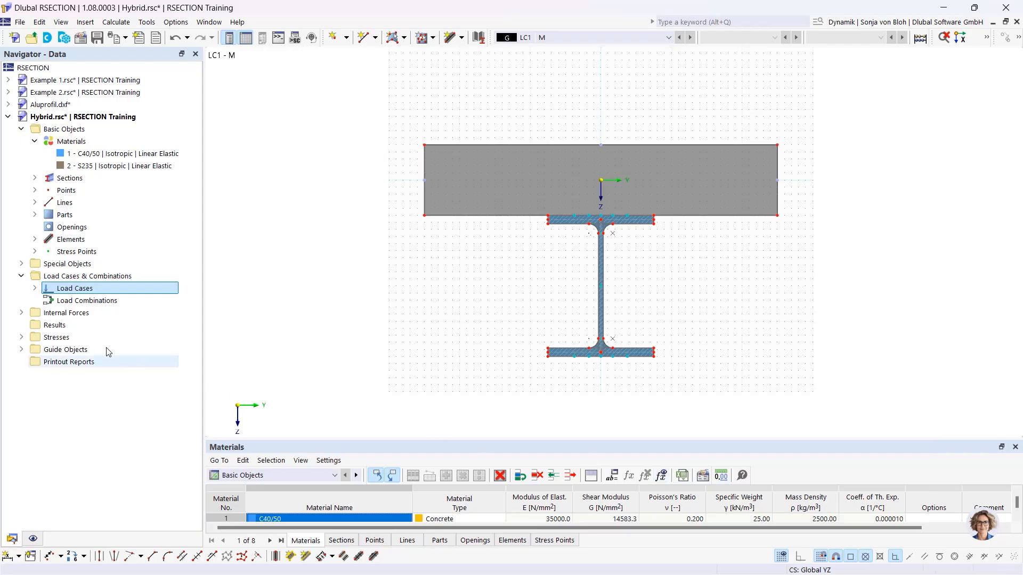
# Step: Define new internal forces in load case M with a bending moment My of 100 kNm
pyautogui.click(22, 313)
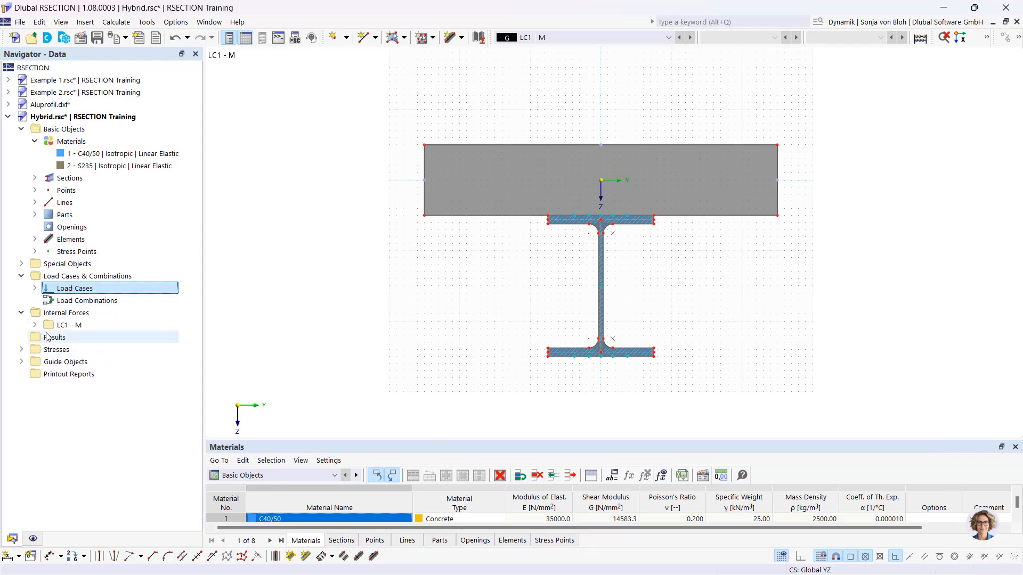
pyautogui.click(34, 325)
pyautogui.doubleClick(73, 339)
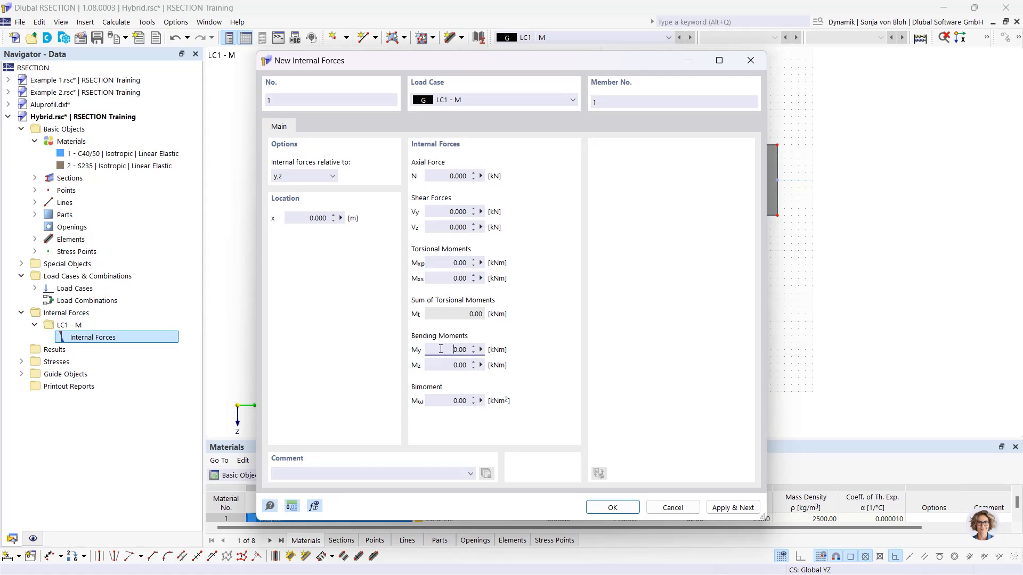
pyautogui.doubleClick(459, 349)
pyautogui.write('100')
pyautogui.click(612, 507)
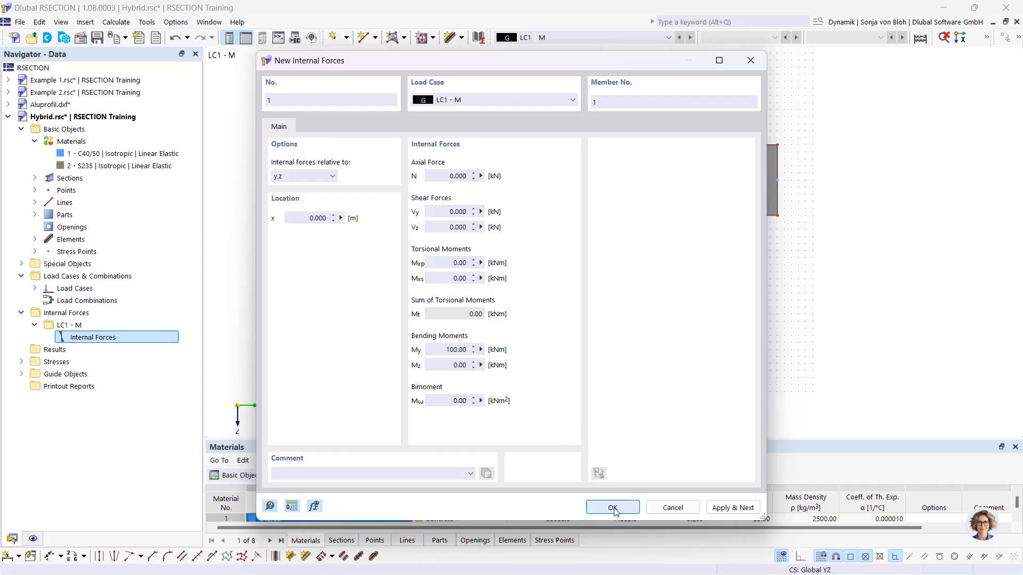
# Step: Calculate the hybrid section and display its total normal stress σx,tot with an enlarged section properties table
pyautogui.click(116, 21)
pyautogui.click(122, 36)
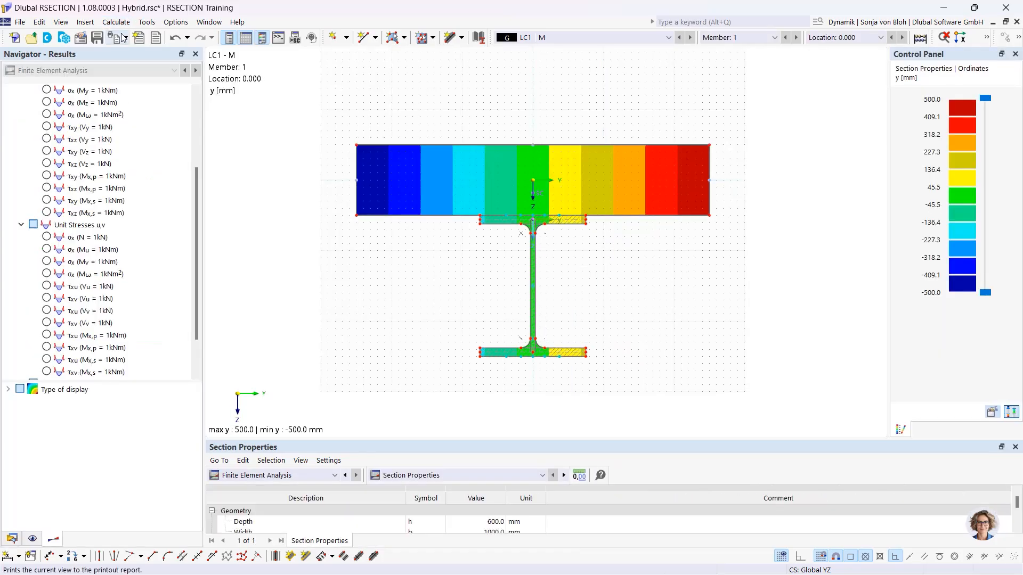
pyautogui.scroll(-2, 196, 266)
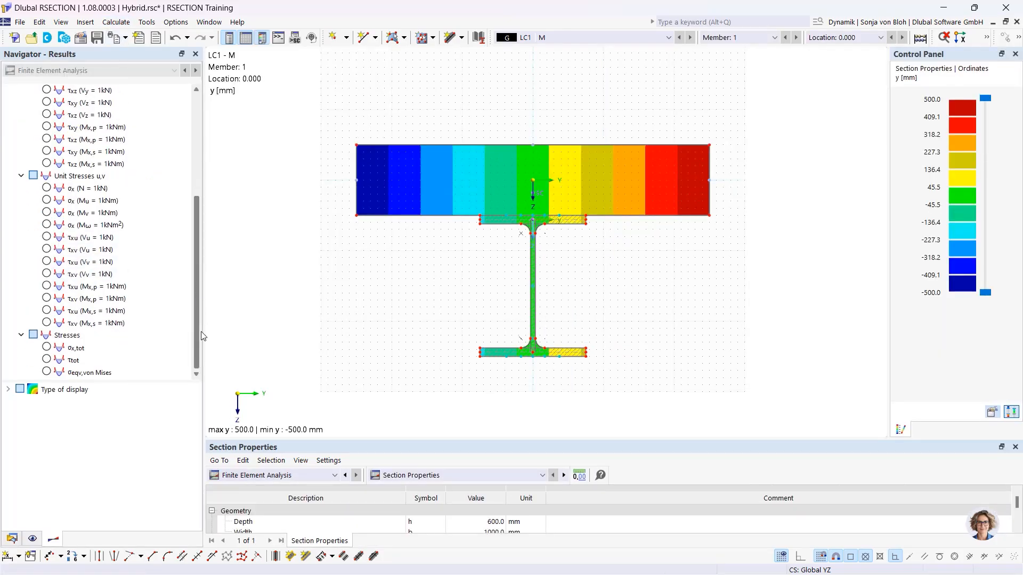
pyautogui.click(47, 348)
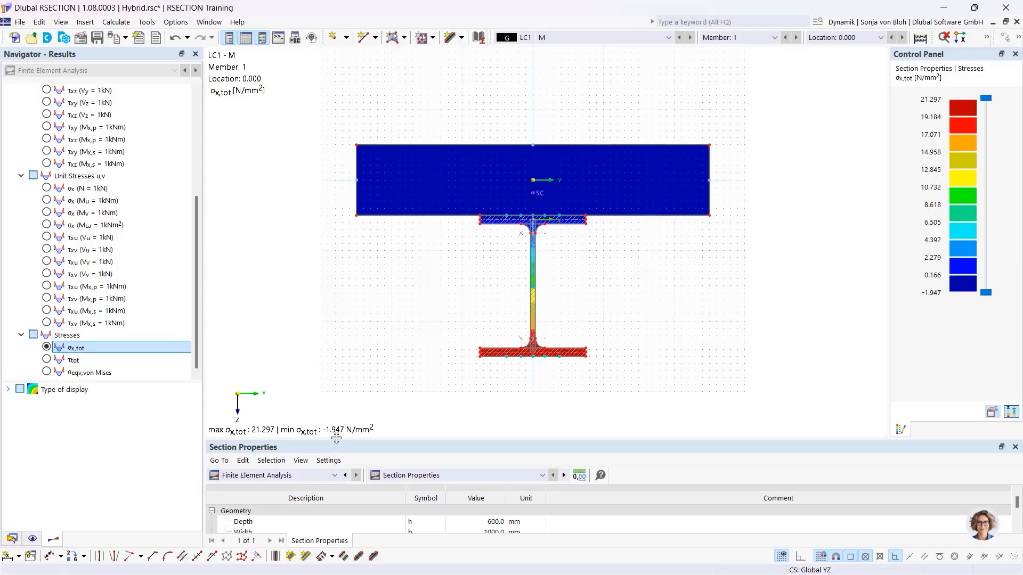
pyautogui.moveTo(336, 438); pyautogui.dragTo(336, 357)
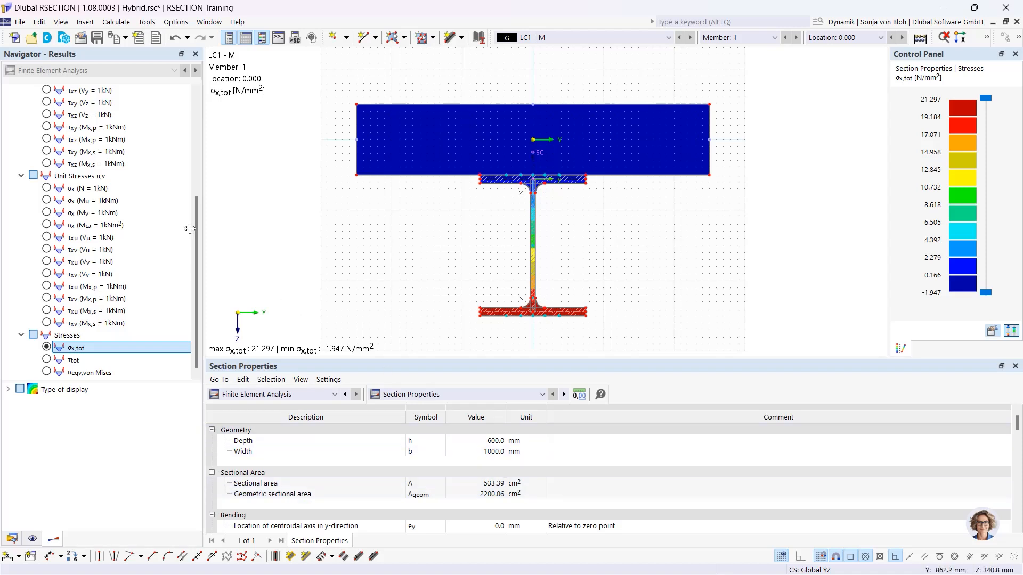
# Step: Save the Hybrid section, switch to RFEM and import it as a new section from RSECTION, checking its hybrid material assignment
pyautogui.click(96, 38)
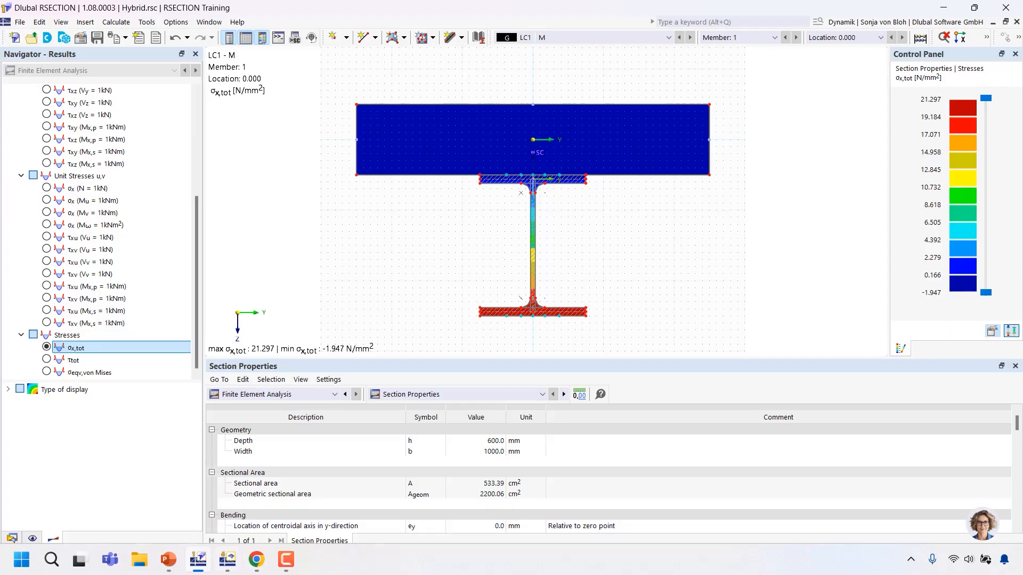
pyautogui.click(228, 560)
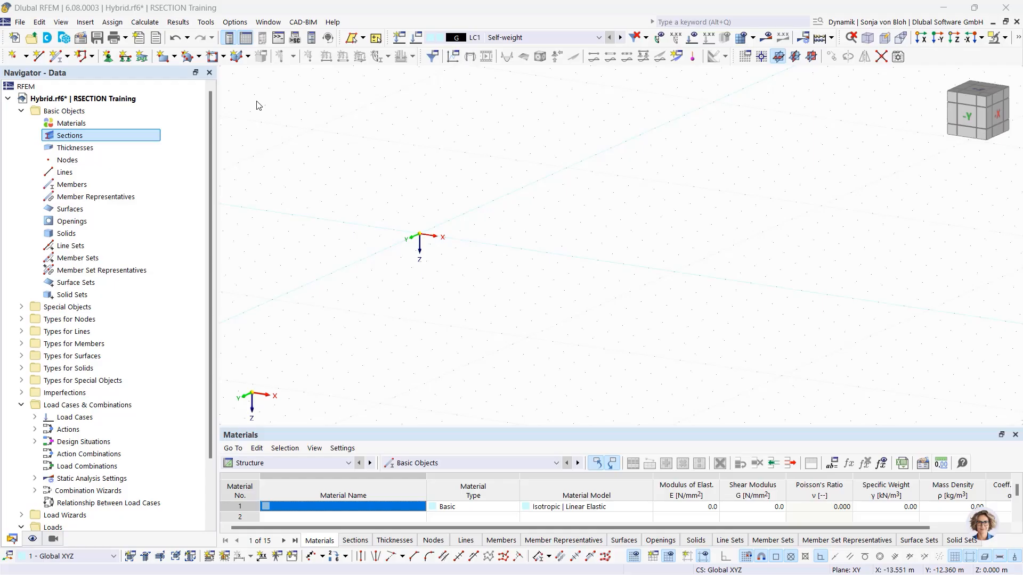
pyautogui.rightClick(73, 138)
pyautogui.click(101, 146)
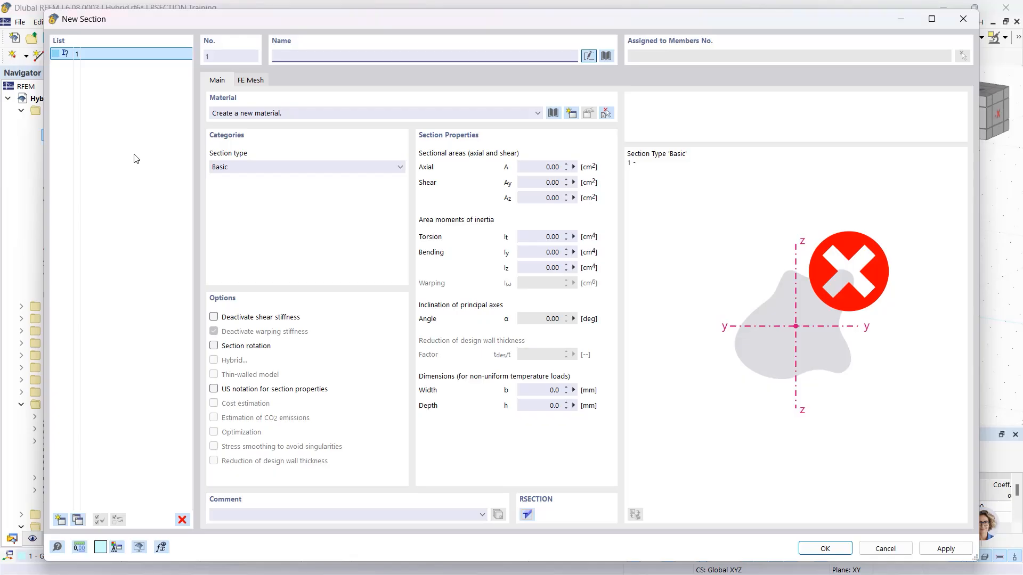
pyautogui.click(606, 55)
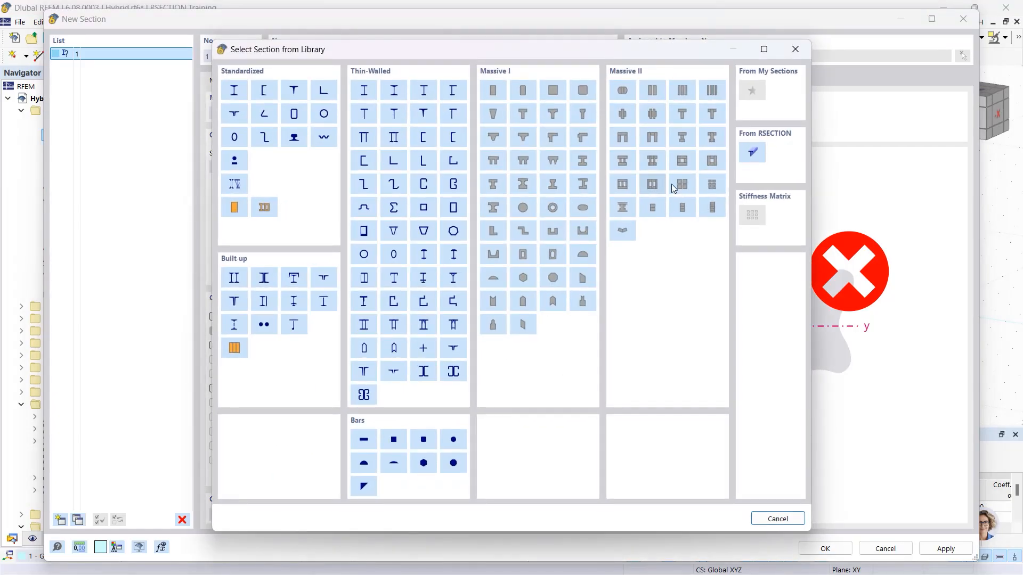
pyautogui.click(750, 154)
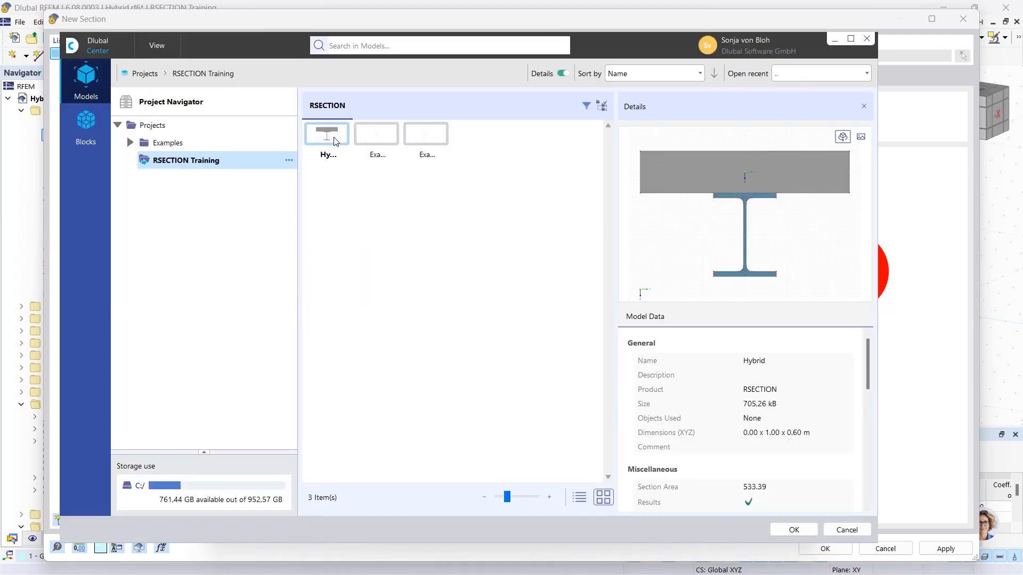
pyautogui.click(793, 528)
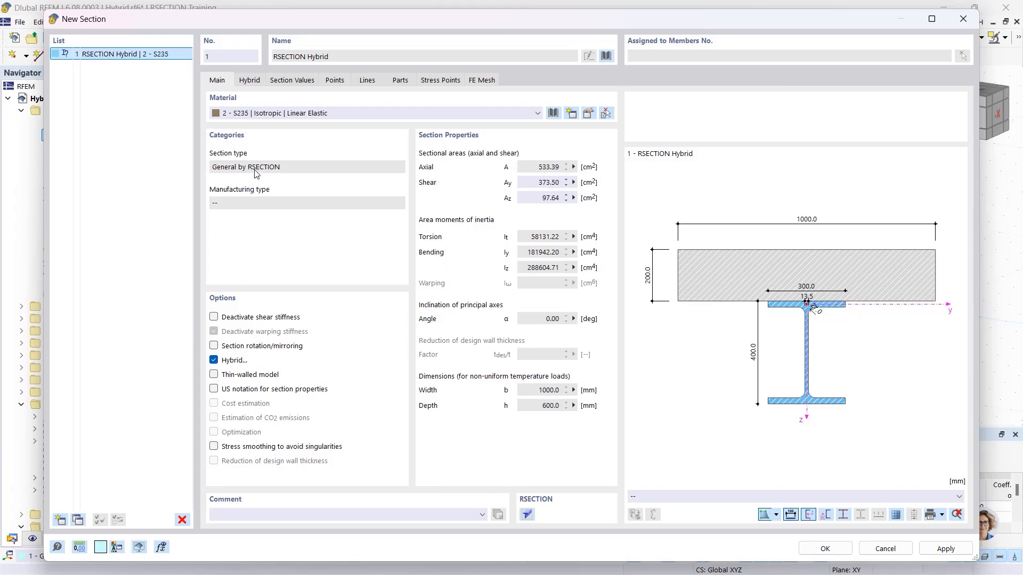
pyautogui.click(250, 80)
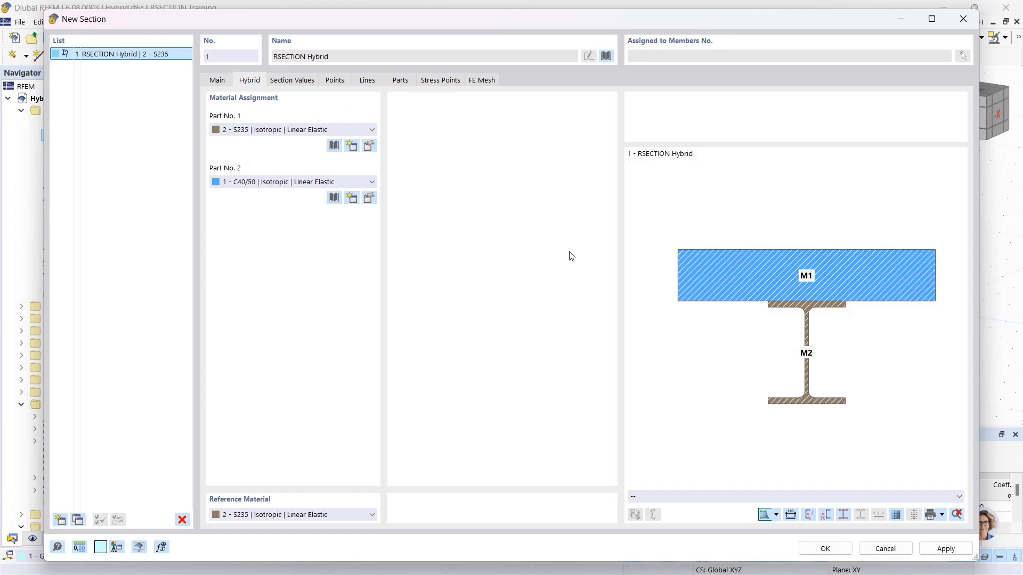
pyautogui.click(825, 549)
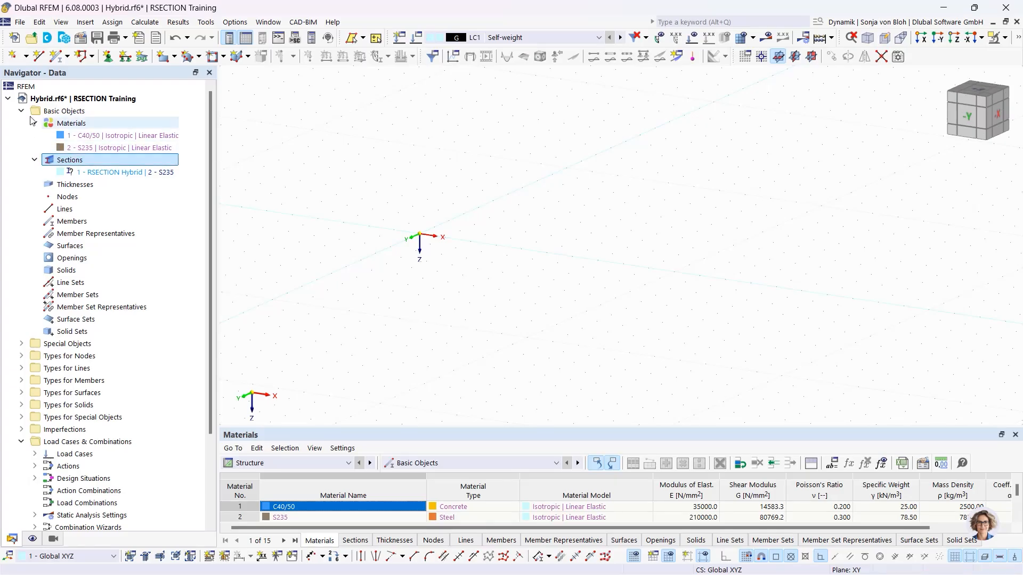
# Step: Draw a single beam member with the RSECTION Hybrid section from the origin along the X-axis
pyautogui.click(58, 56)
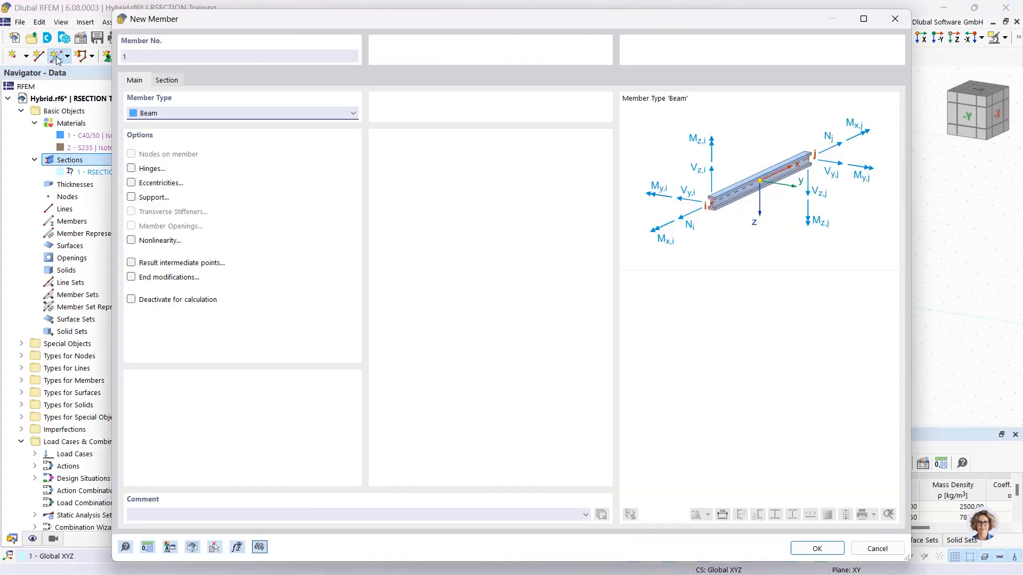
pyautogui.click(166, 80)
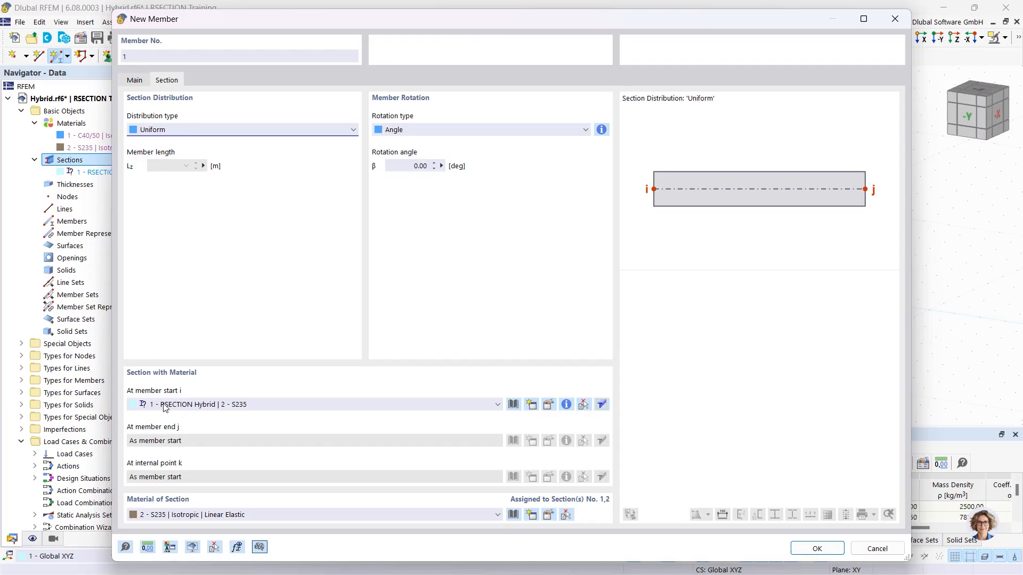
pyautogui.click(817, 549)
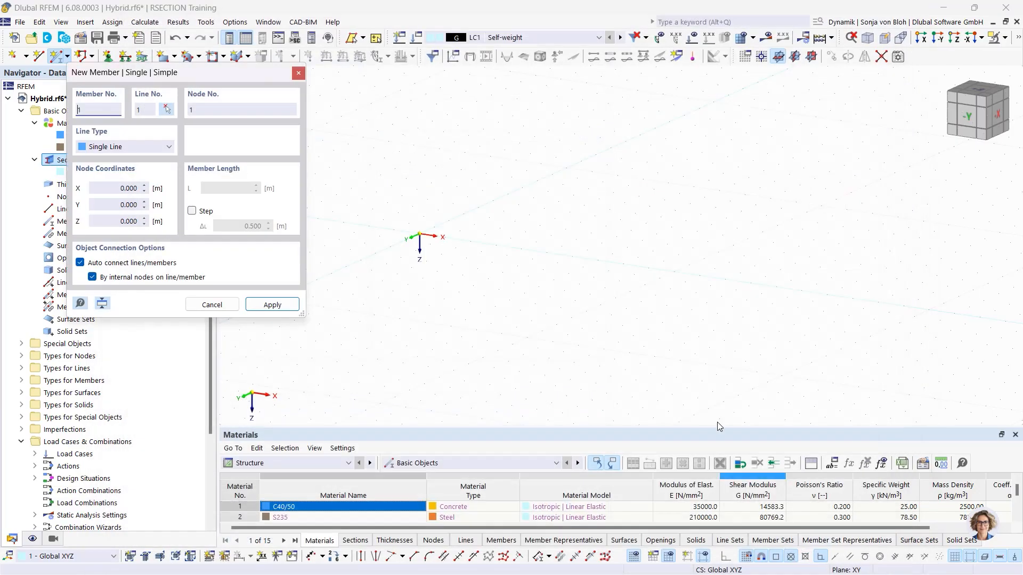
pyautogui.click(419, 234)
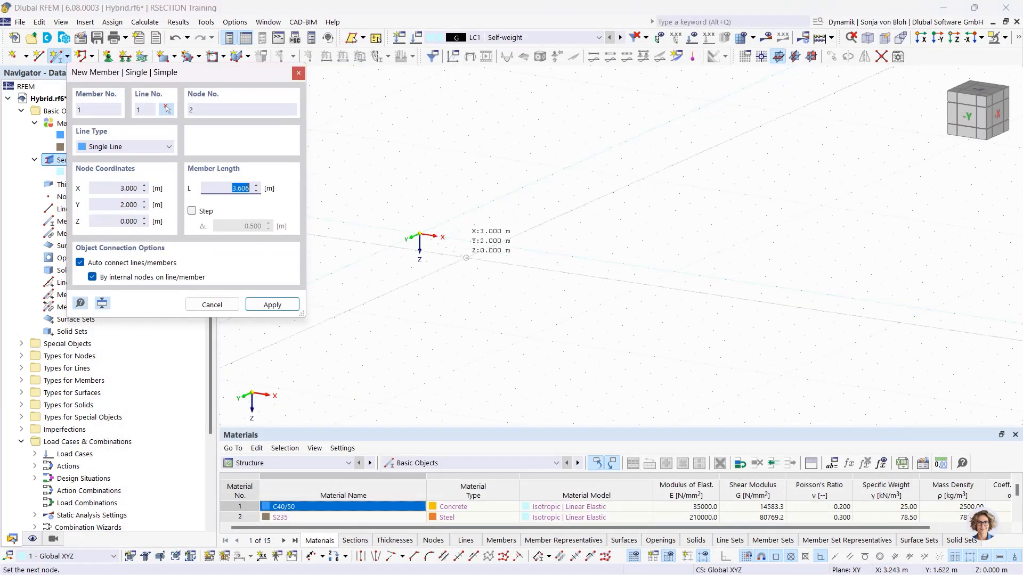
pyautogui.click(523, 246)
pyautogui.press('Escape')
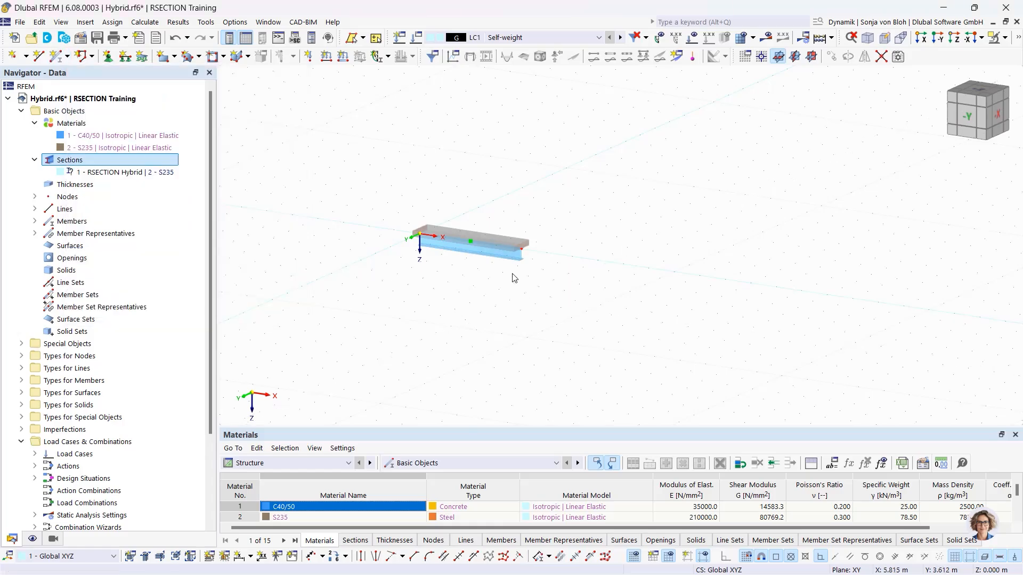
pyautogui.scroll(5, 512, 282)
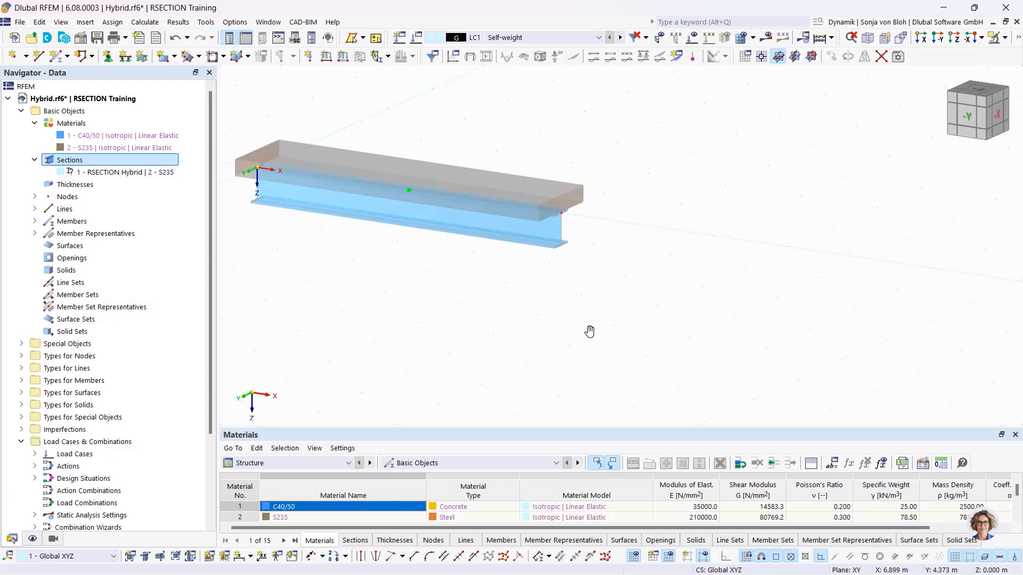
# Step: Switch to PowerPoint, start the slide show from the Content slide and advance to the following slide
pyautogui.moveTo(284, 570)
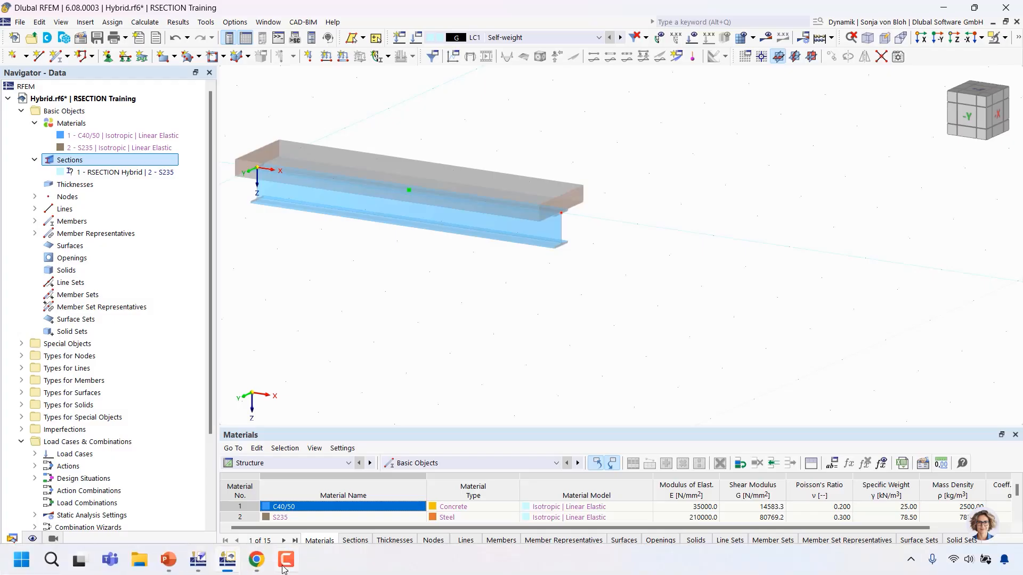
pyautogui.click(168, 560)
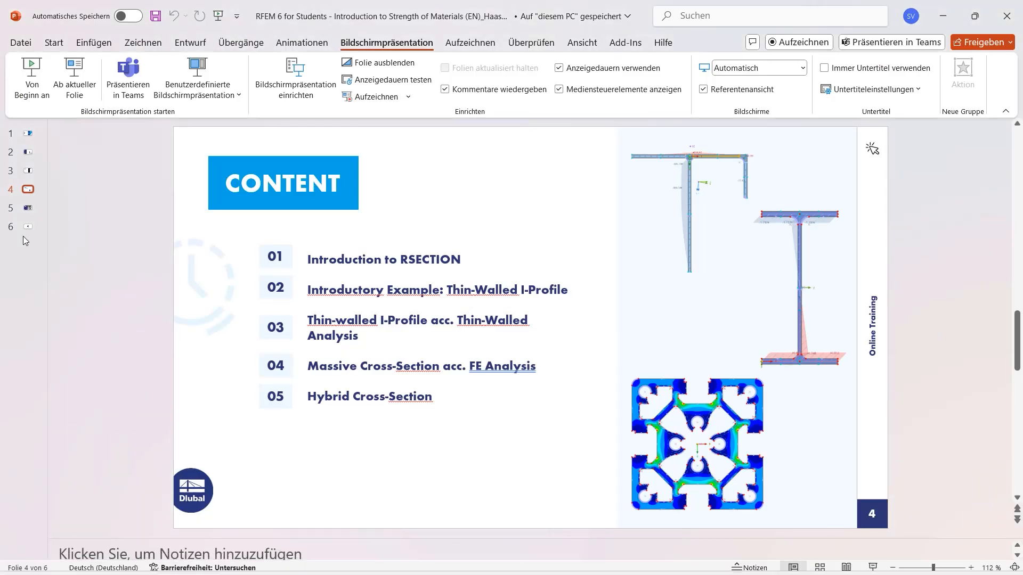
pyautogui.click(75, 75)
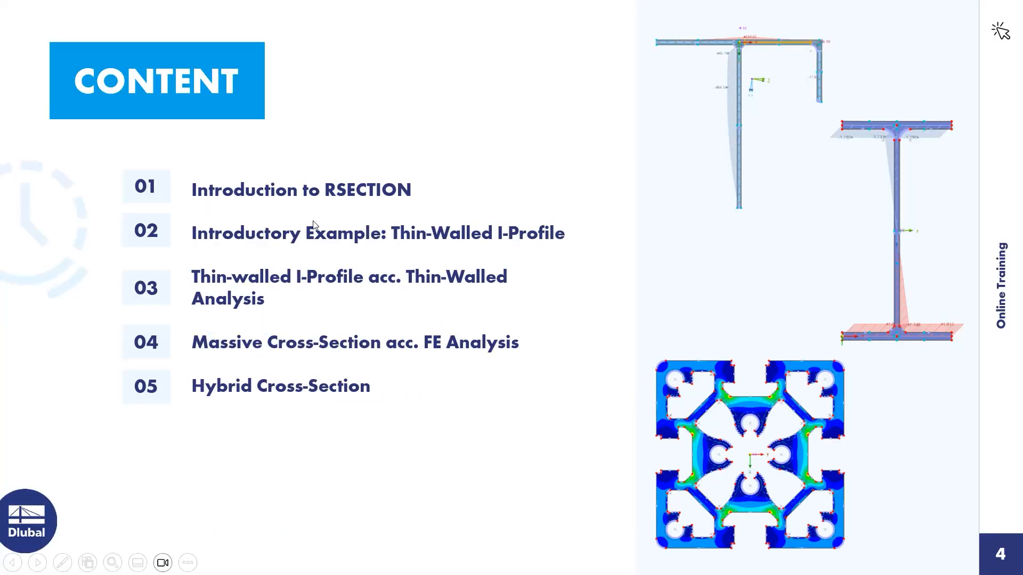
pyautogui.click(313, 224)
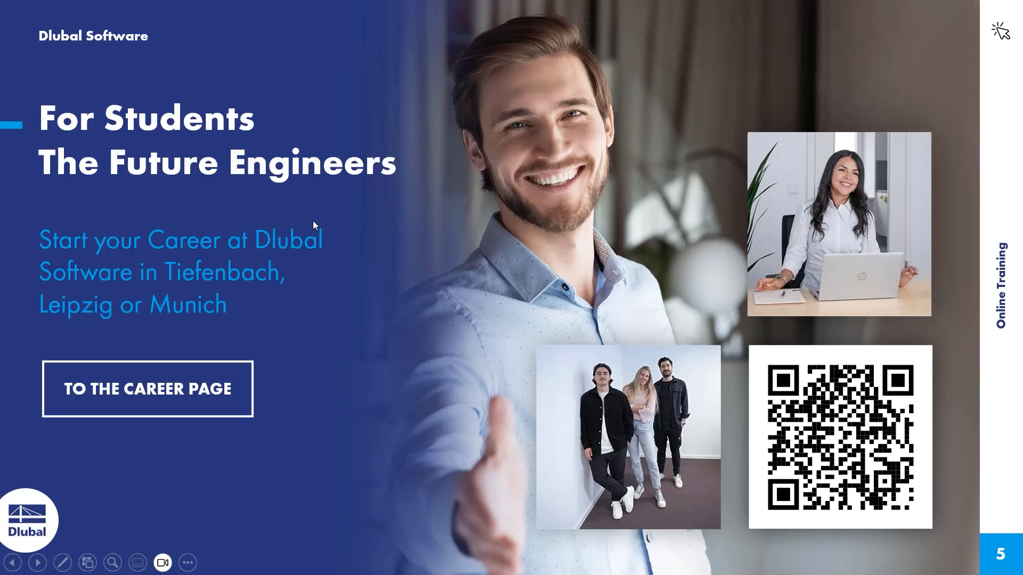